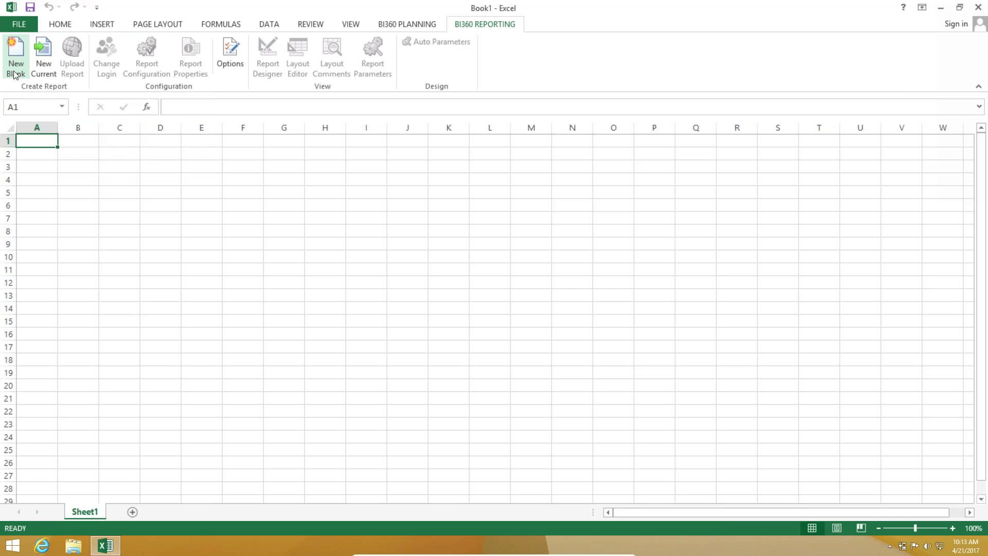
# Create a blank report using the Microsoft Dynamics GP model, the GP data connection and company Fabrikam, Inc. (TWO13).
pyautogui.click(14, 75)
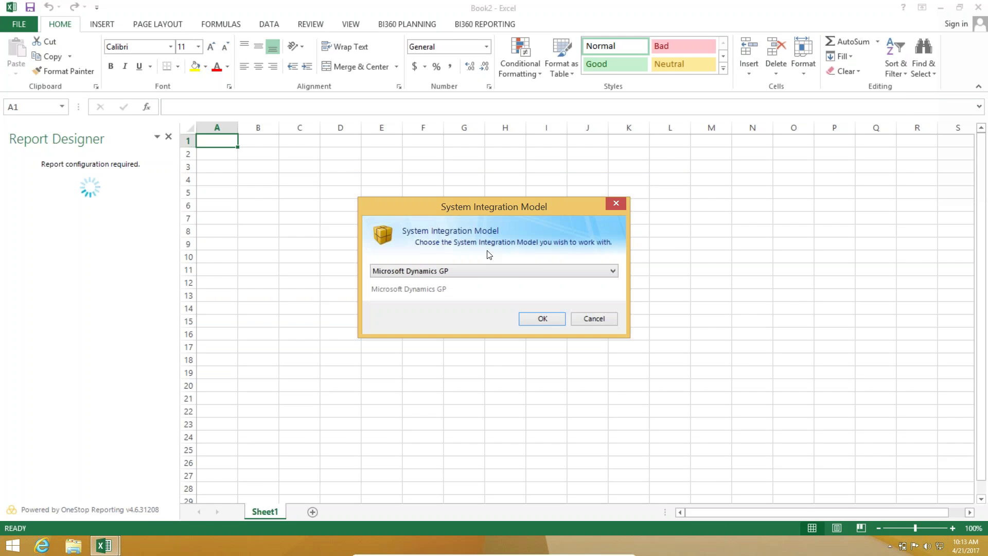
pyautogui.click(544, 319)
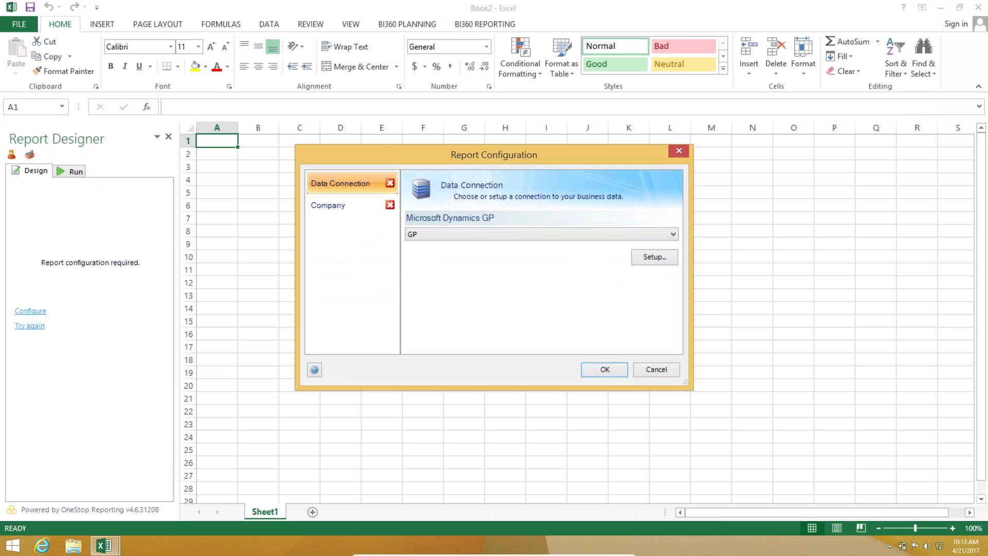
pyautogui.press('Return')
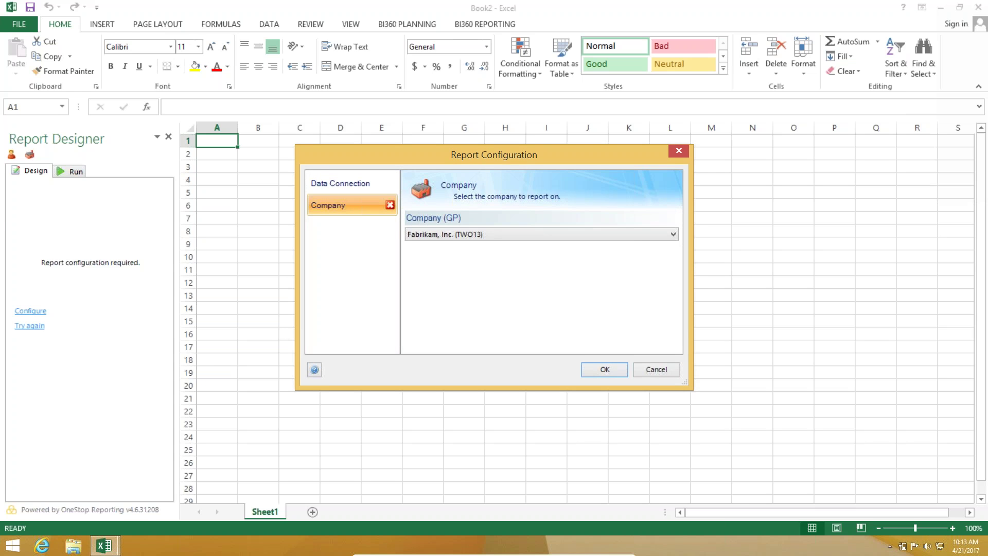
pyautogui.press('Return')
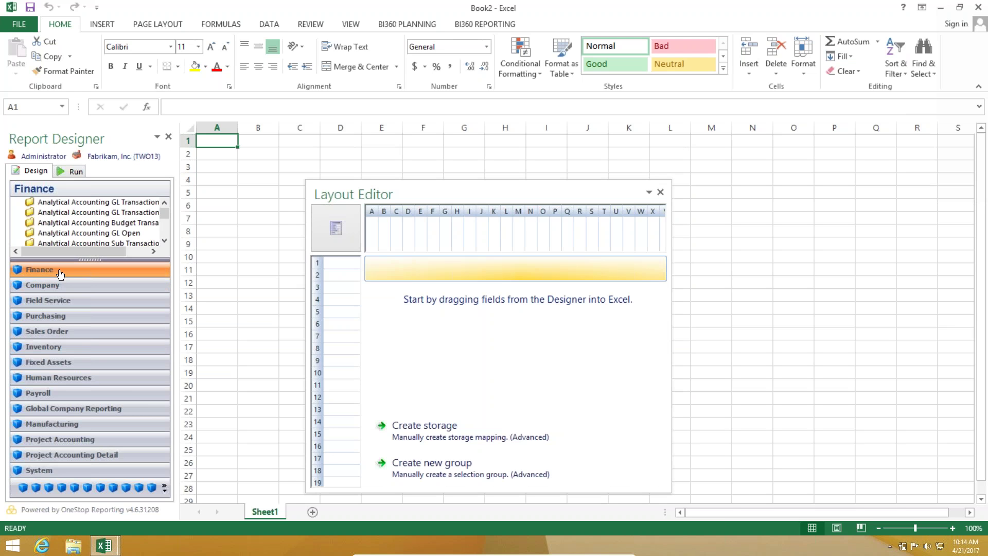
# Expand Actual Summary in the Finance module and show the fields under Account String.
pyautogui.click(107, 267)
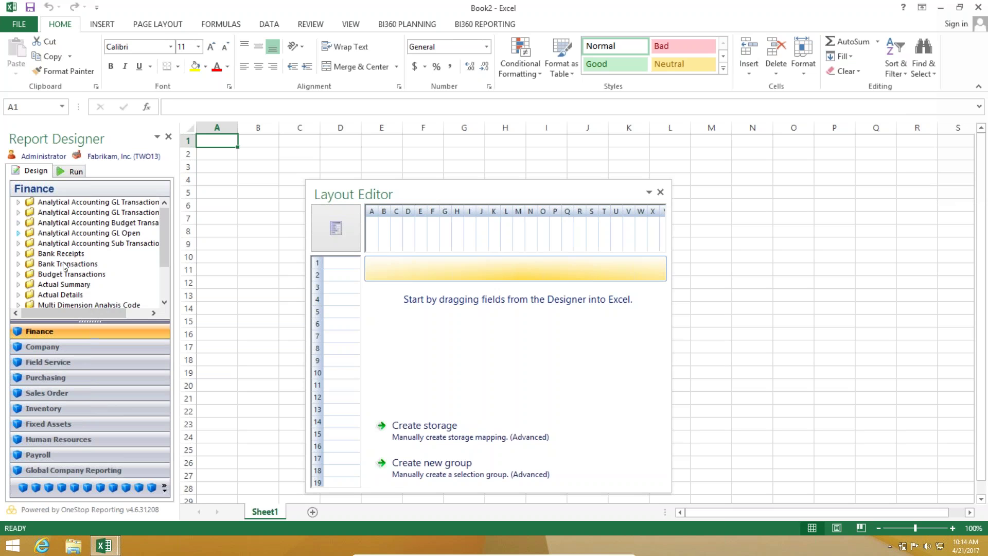
pyautogui.click(18, 284)
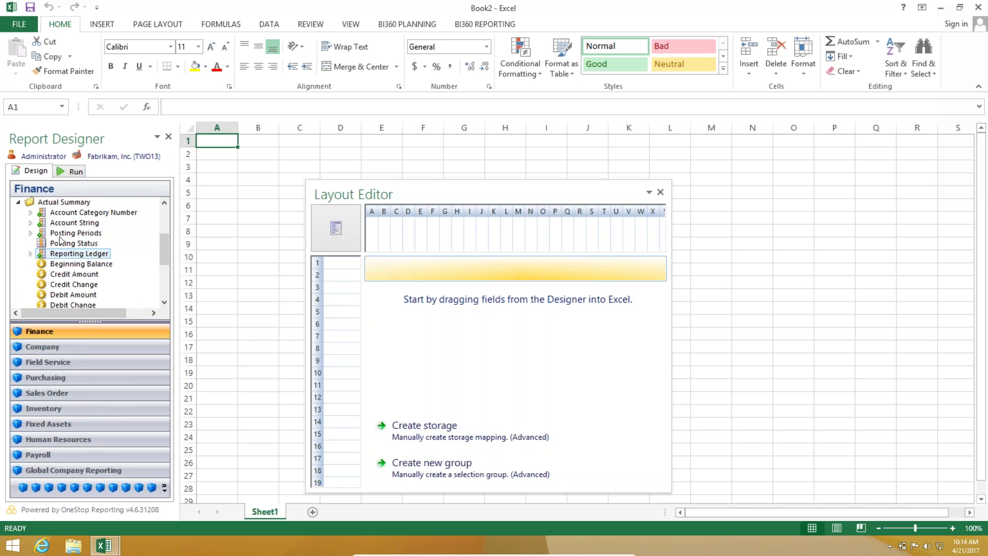
pyautogui.click(31, 223)
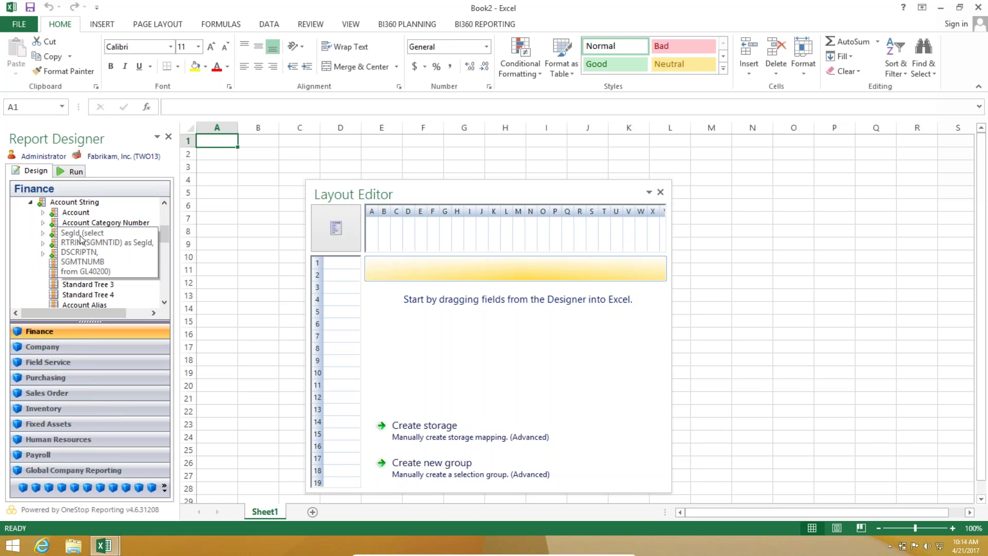
pyautogui.moveTo(82, 232); pyautogui.dragTo(194, 239)
pyautogui.press('Down')
pyautogui.press('Down')
pyautogui.press('Down')
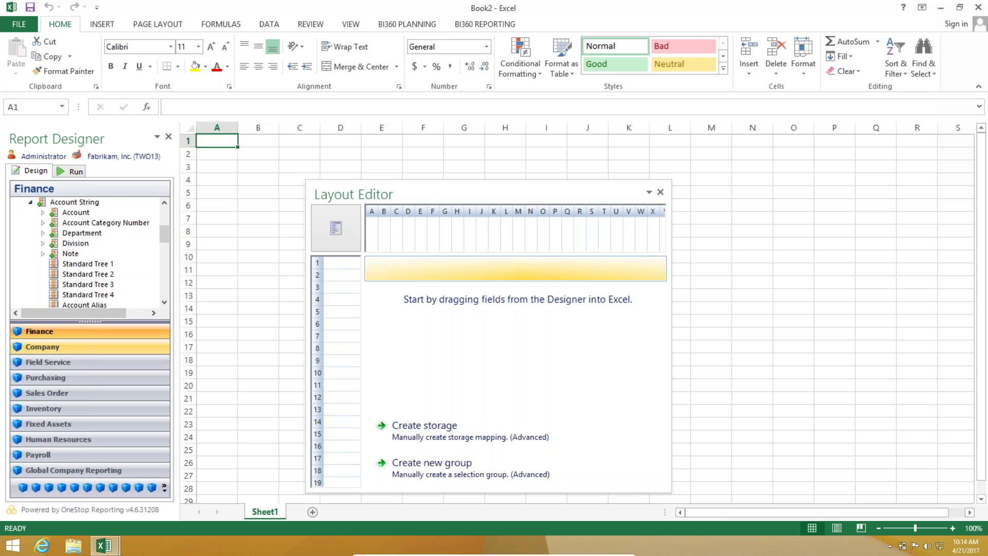
# View the Sales Order data folders, return to Finance and enlarge its field list.
pyautogui.click(43, 393)
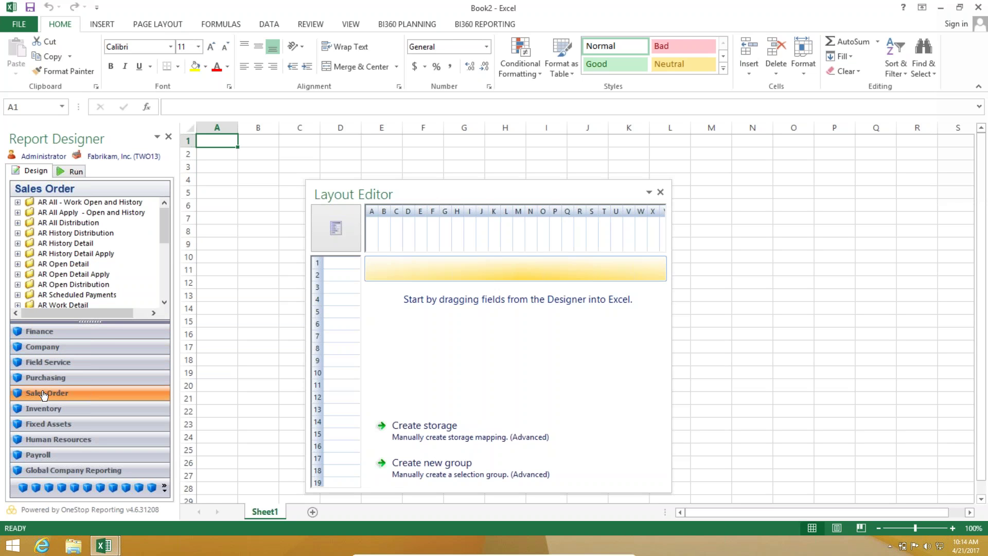
pyautogui.click(42, 336)
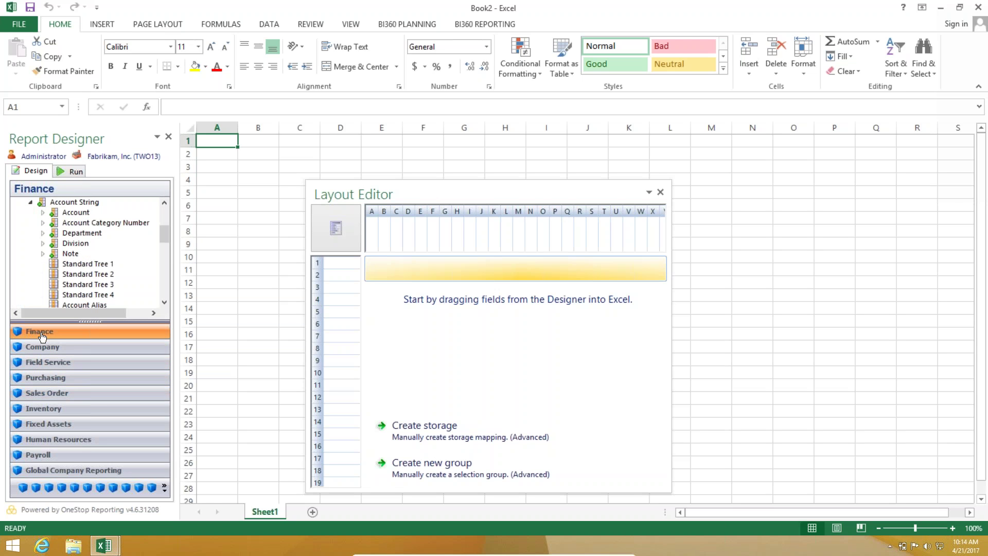
pyautogui.moveTo(97, 325); pyautogui.dragTo(98, 370)
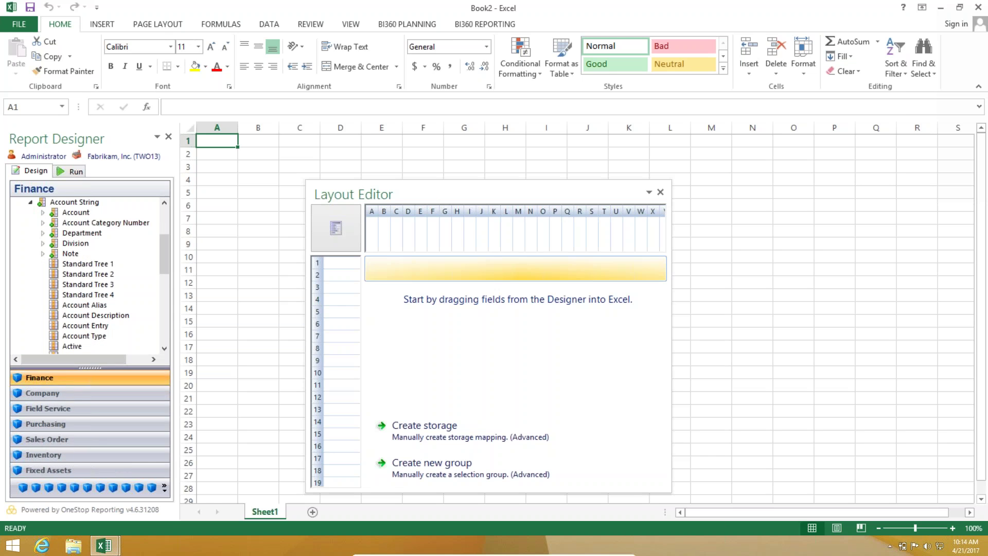
# Move the Layout Editor clear of the upper cells and enter the title Trial Balance in B2.
pyautogui.moveTo(372, 193); pyautogui.dragTo(645, 287)
pyautogui.click(260, 151)
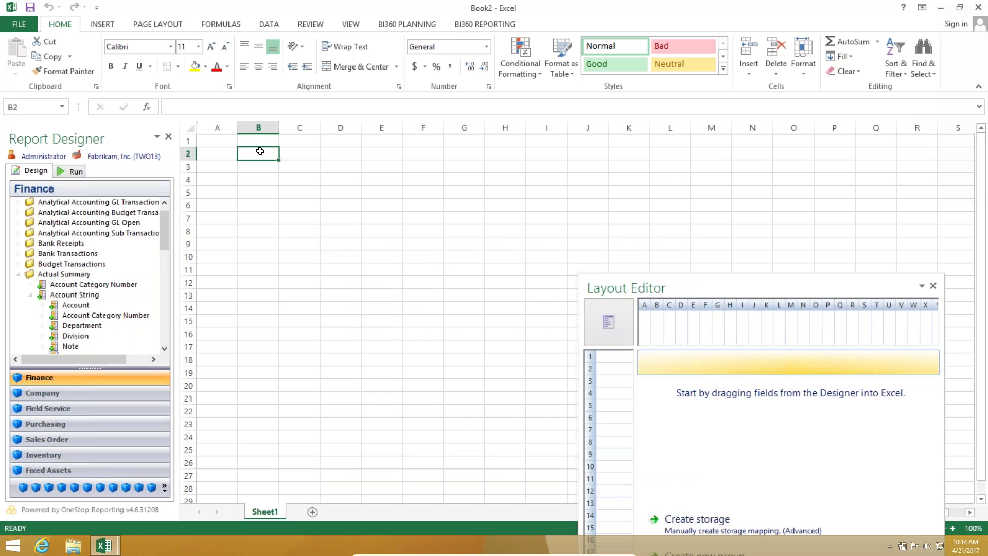
pyautogui.write('Tria')
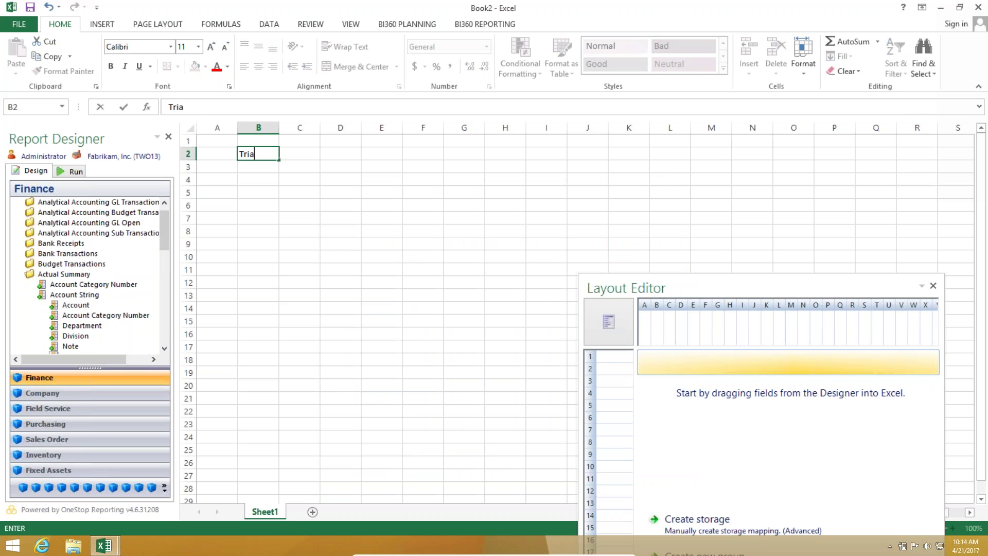
pyautogui.write('l Balance')
pyautogui.press('Return')
pyautogui.press('Return')
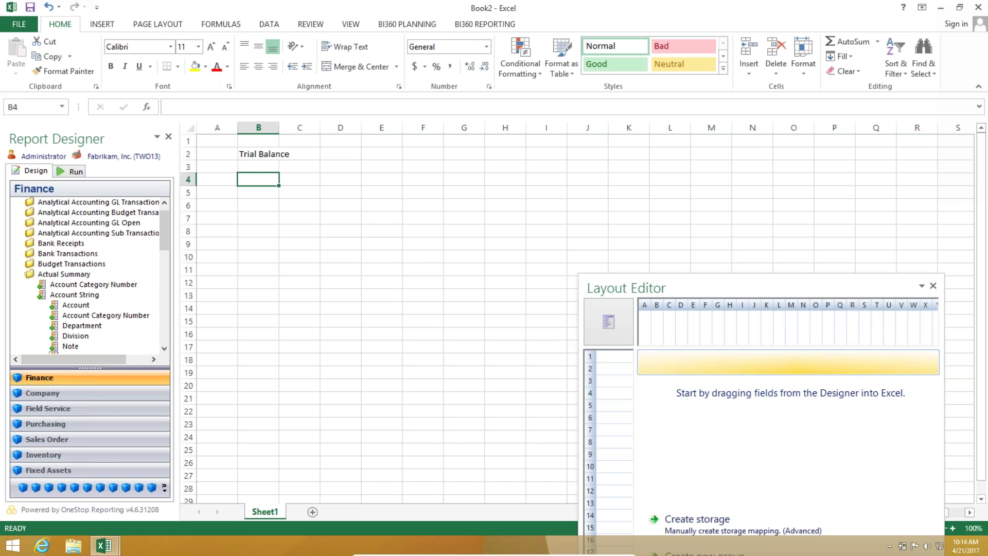
# Enter the headings Account, Description, YTD, LYTD and Variance in cells B4 through F4.
pyautogui.write('Account')
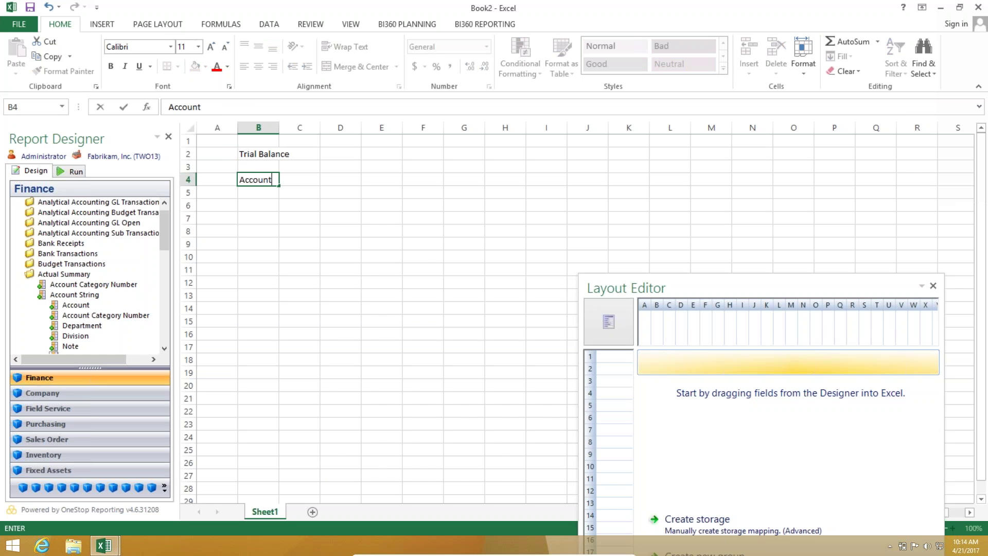
pyautogui.press('Tab')
pyautogui.write('De')
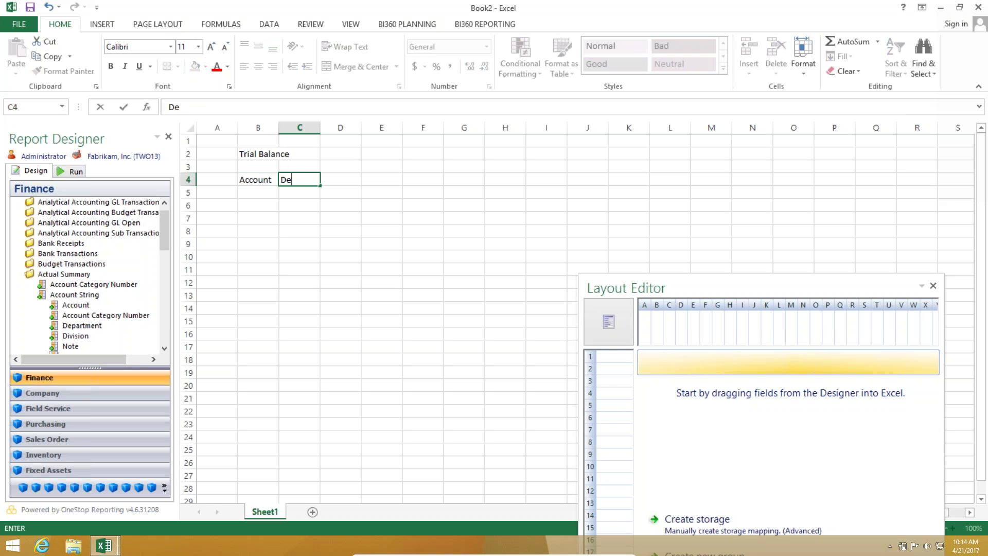
pyautogui.write('scription')
pyautogui.press('Tab')
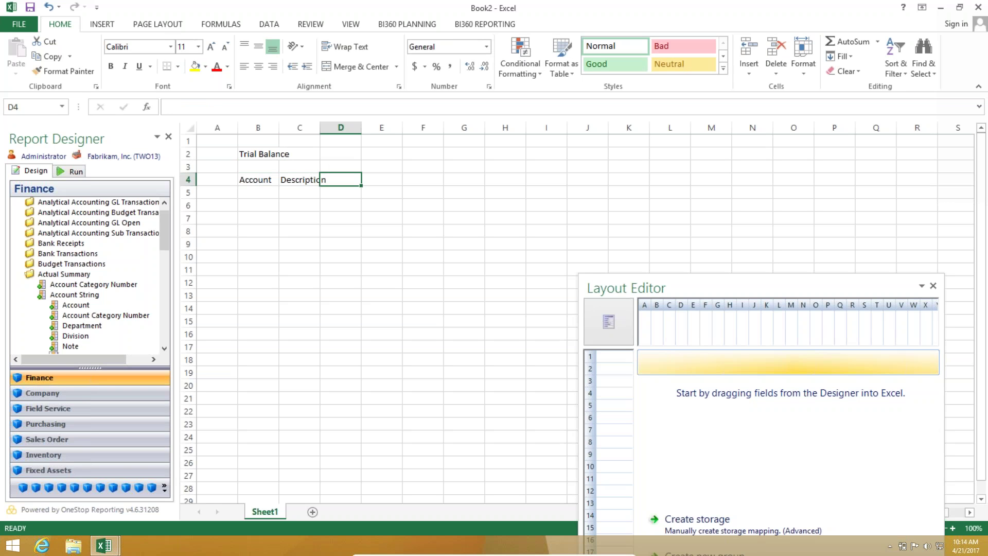
pyautogui.write('YTD')
pyautogui.press('Tab')
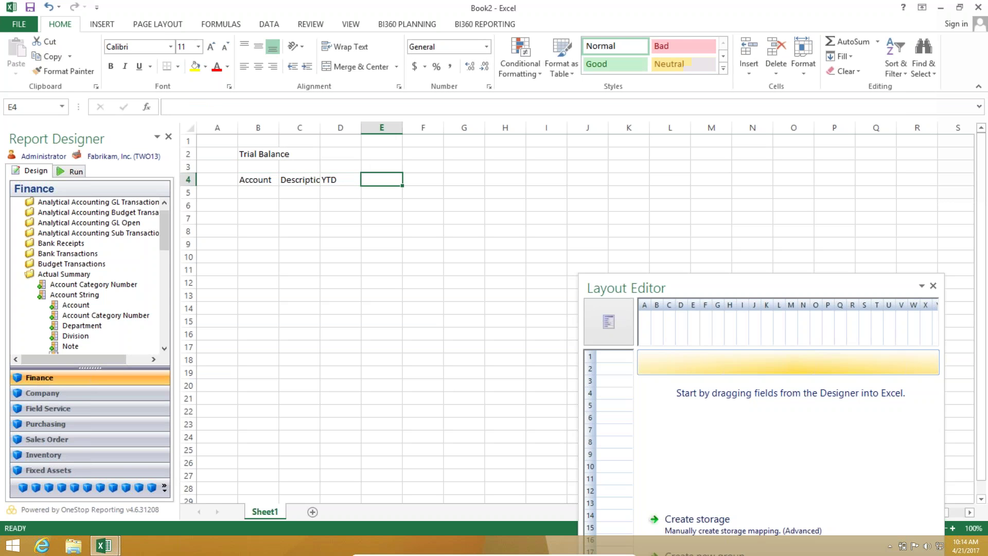
pyautogui.write('LYTD')
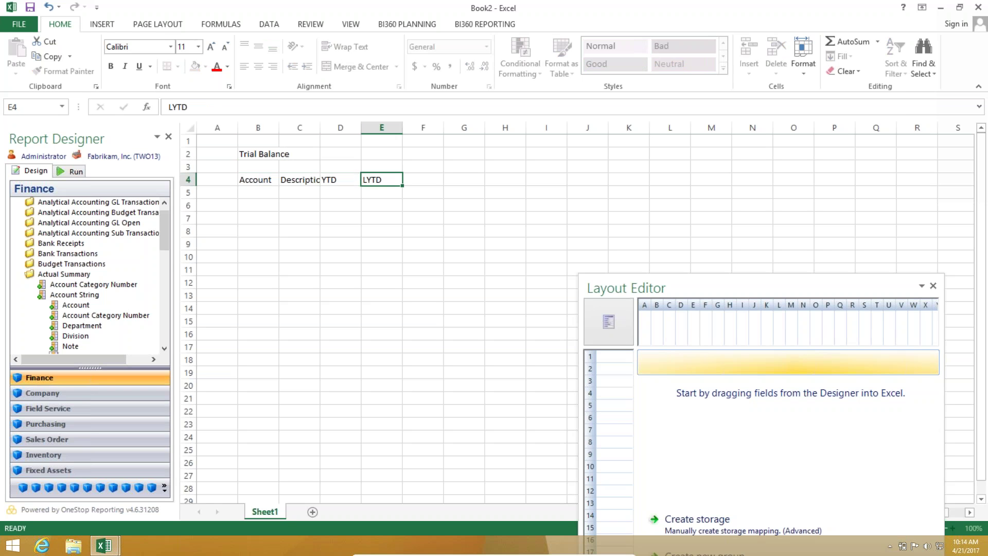
pyautogui.press('Tab')
pyautogui.write('Variance')
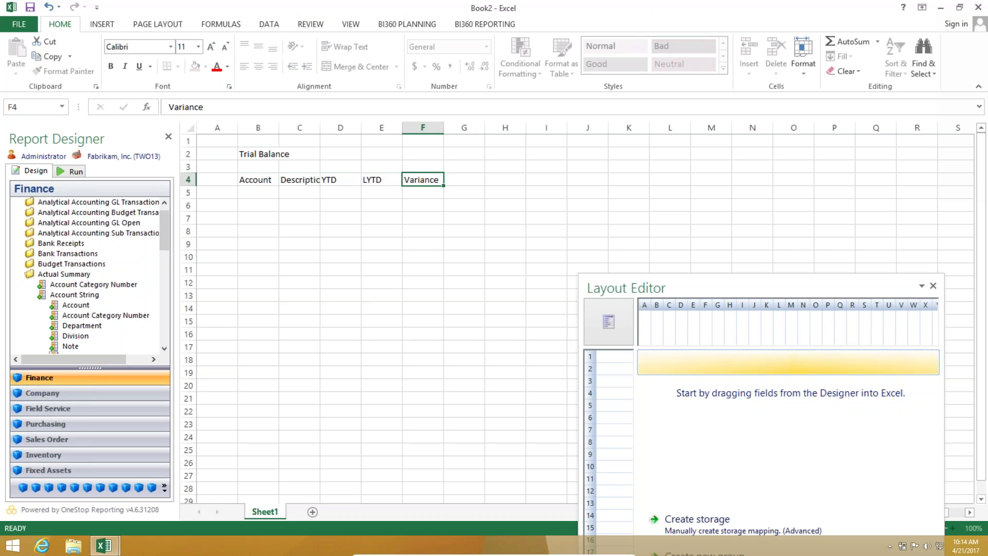
pyautogui.press('Return')
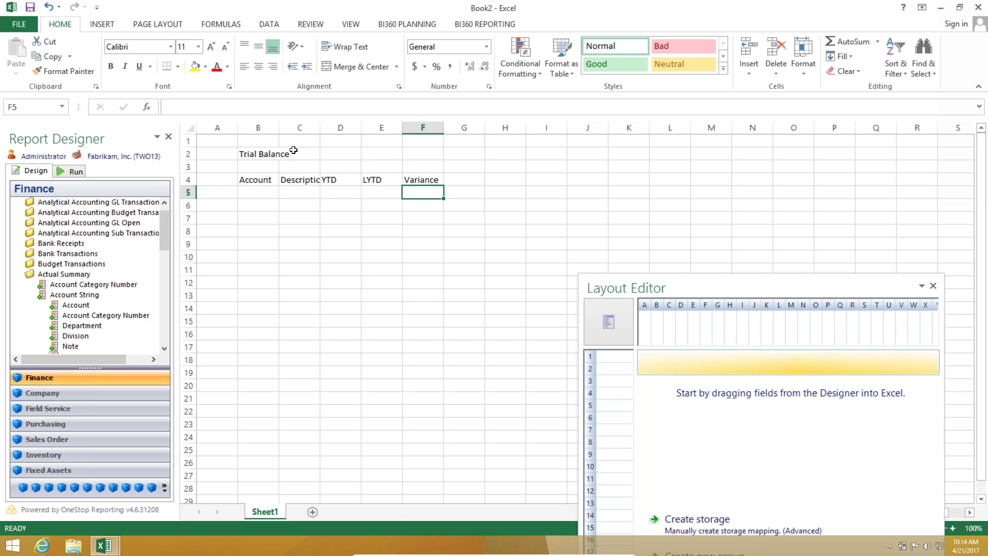
# Fit column C to its contents and give the header cells B4:F4 a blue fill with white text.
pyautogui.doubleClick(325, 129)
pyautogui.moveTo(257, 181); pyautogui.dragTo(460, 180)
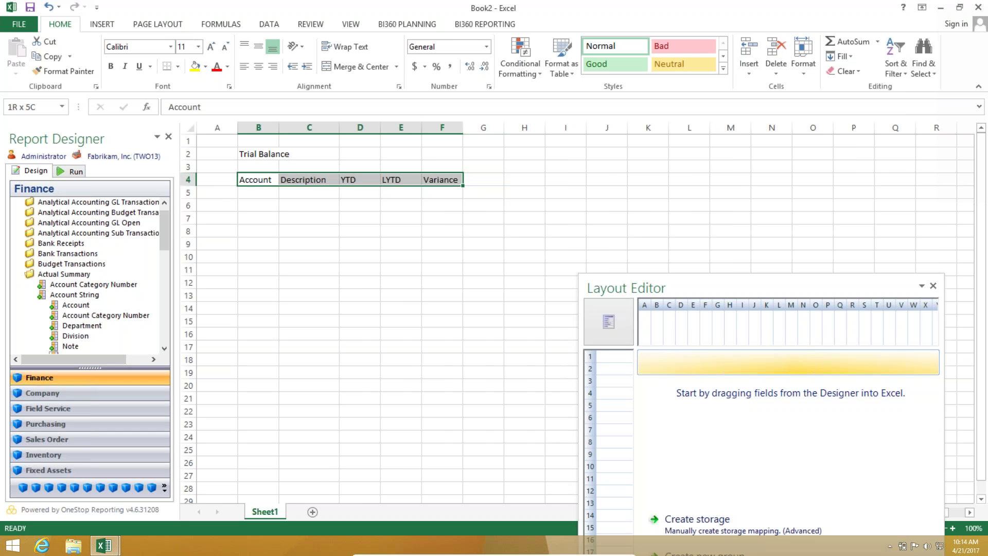
pyautogui.click(205, 67)
pyautogui.click(238, 131)
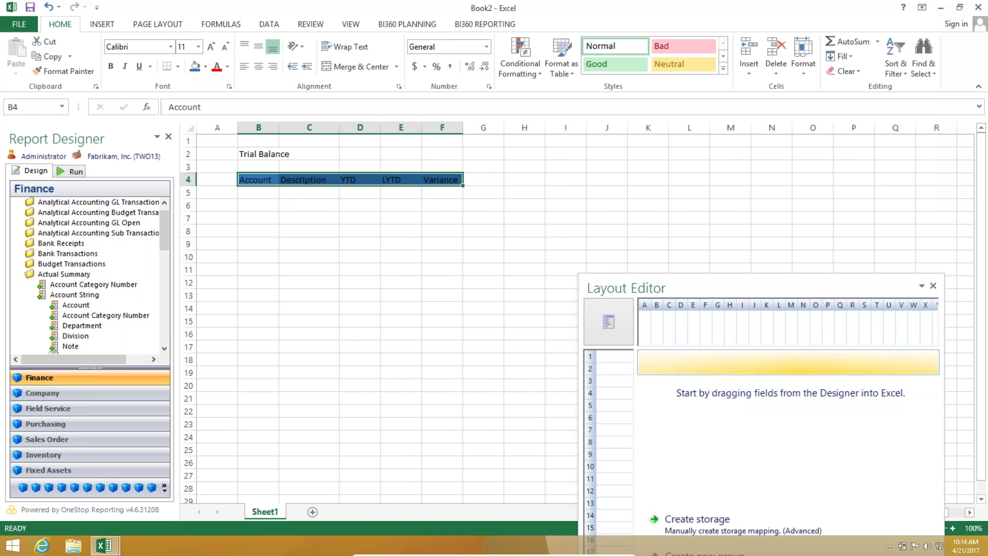
pyautogui.click(227, 66)
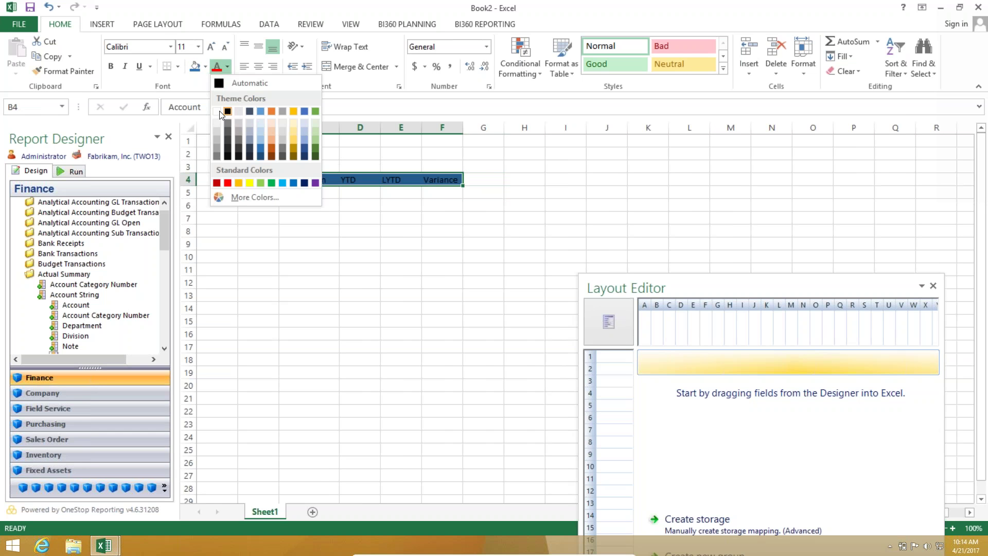
pyautogui.click(217, 111)
# Make the Trial Balance title in B2 bold.
pyautogui.click(266, 153)
pyautogui.hotkey('ctrl', 'b')
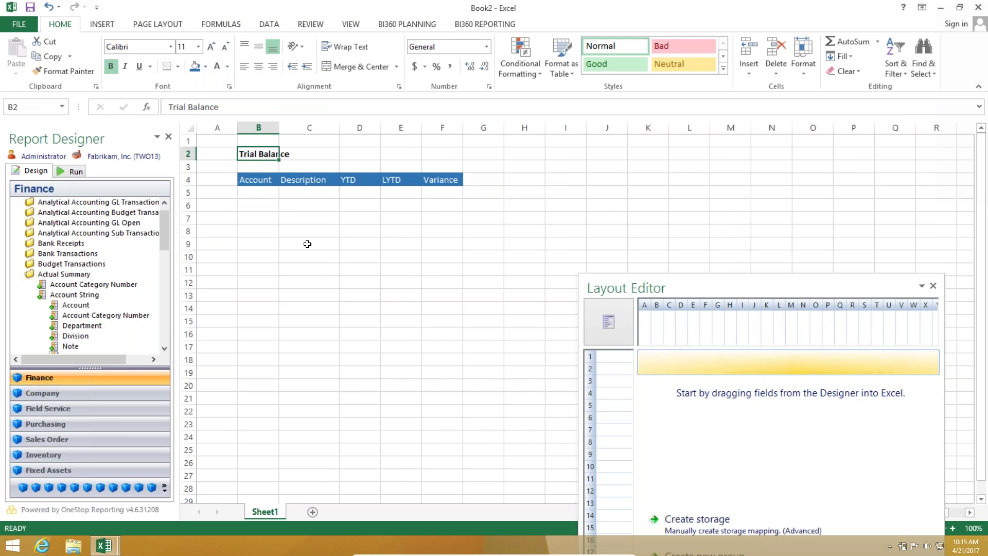
pyautogui.click(306, 244)
# Widen columns B through F equally and move the Layout Editor clear of the widened table.
pyautogui.moveTo(258, 128); pyautogui.dragTo(529, 128)
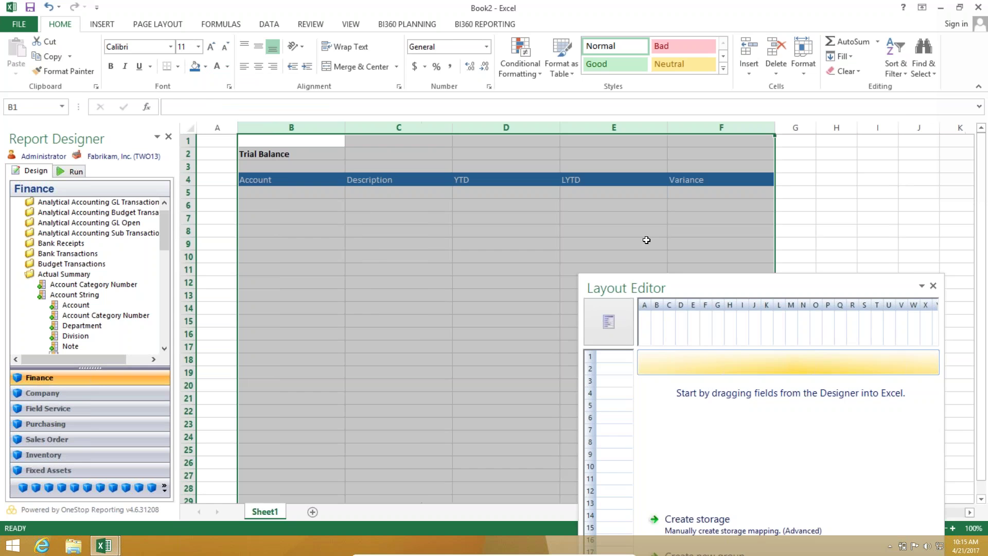
pyautogui.moveTo(672, 288); pyautogui.dragTo(779, 332)
pyautogui.click(614, 283)
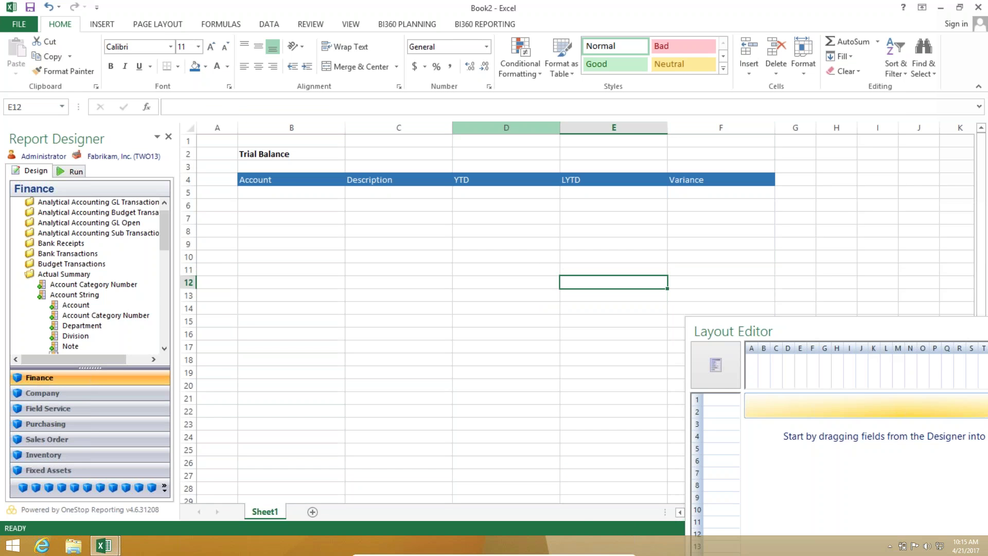
# Make the column headings in B4:F4 bold.
pyautogui.moveTo(284, 178); pyautogui.dragTo(701, 180)
pyautogui.hotkey('ctrl', 'b')
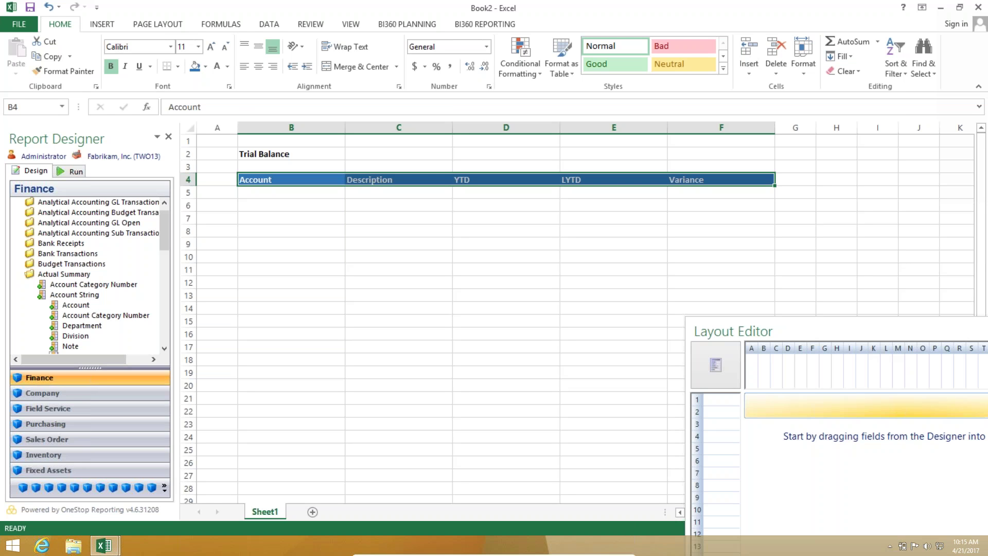
pyautogui.click(398, 244)
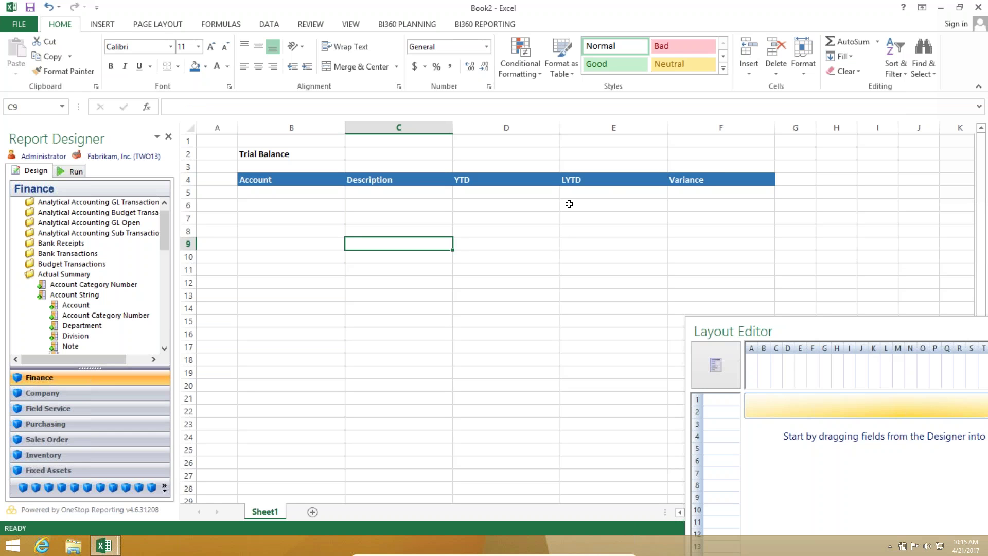
# Place the Account field from Account String in B5 and create a new selection group on the row.
pyautogui.scroll(-3, 162, 245)
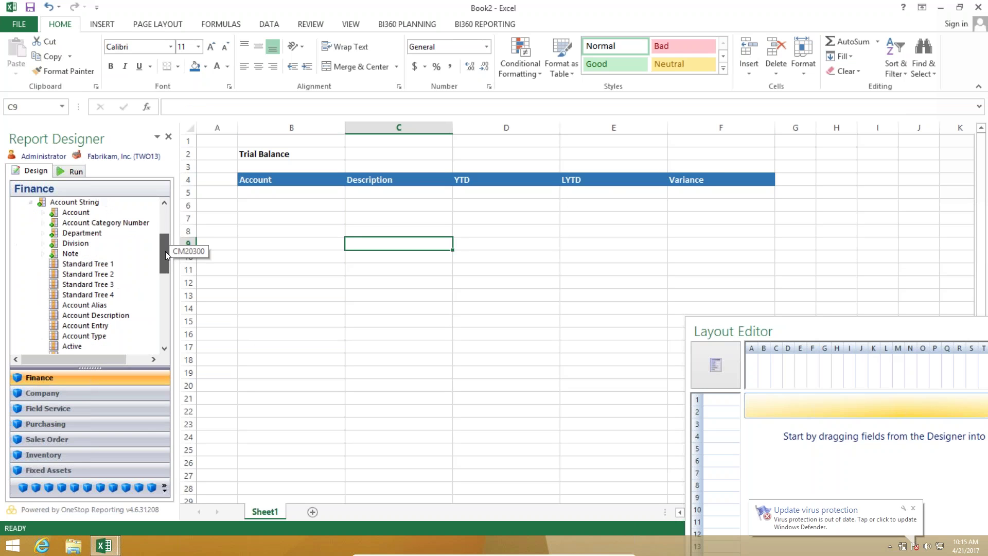
pyautogui.moveTo(69, 212); pyautogui.dragTo(291, 192)
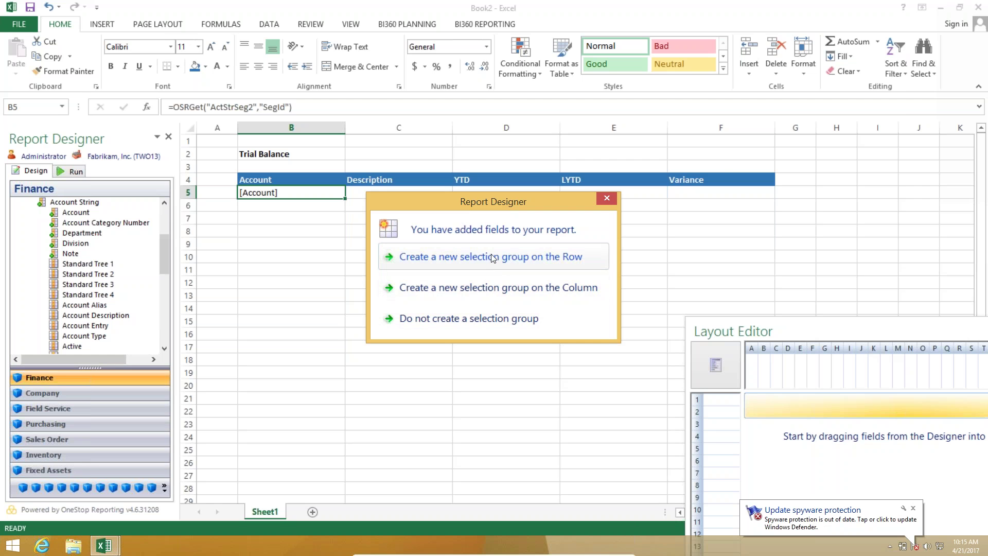
pyautogui.click(492, 257)
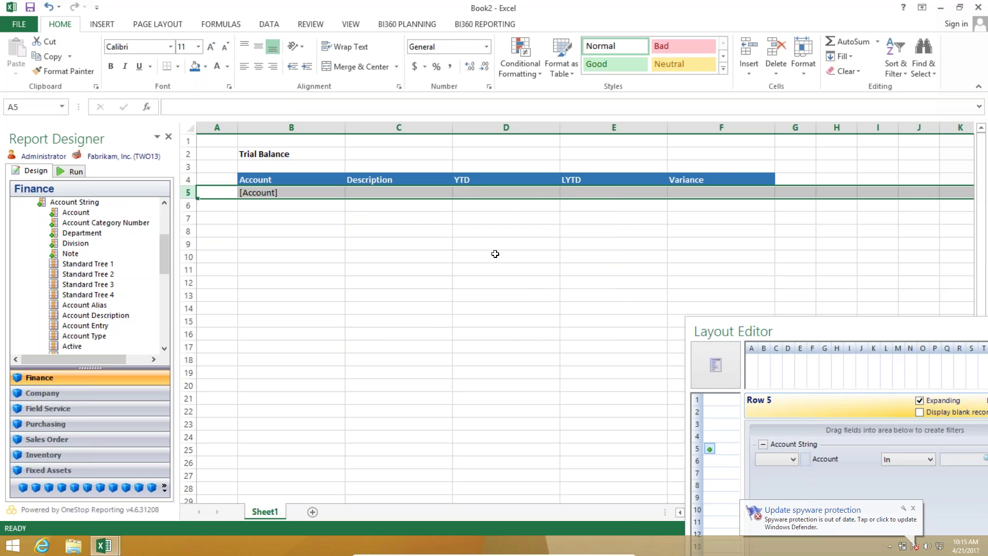
# Select the account range 1100 to 8710 in the lookup for row 5's Account filter and enlarge the lookup window.
pyautogui.moveTo(798, 330); pyautogui.dragTo(406, 146)
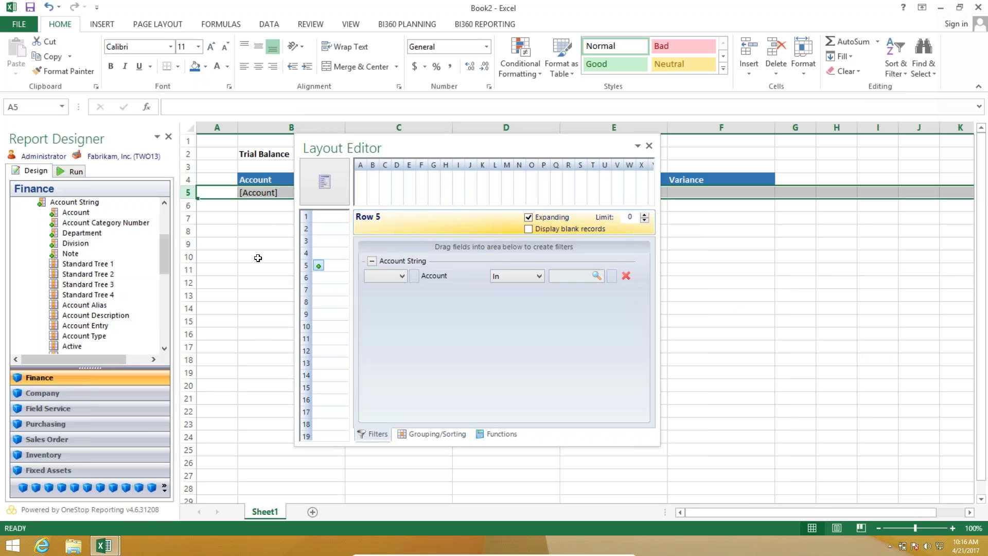
pyautogui.click(596, 275)
pyautogui.moveTo(374, 213); pyautogui.dragTo(410, 245)
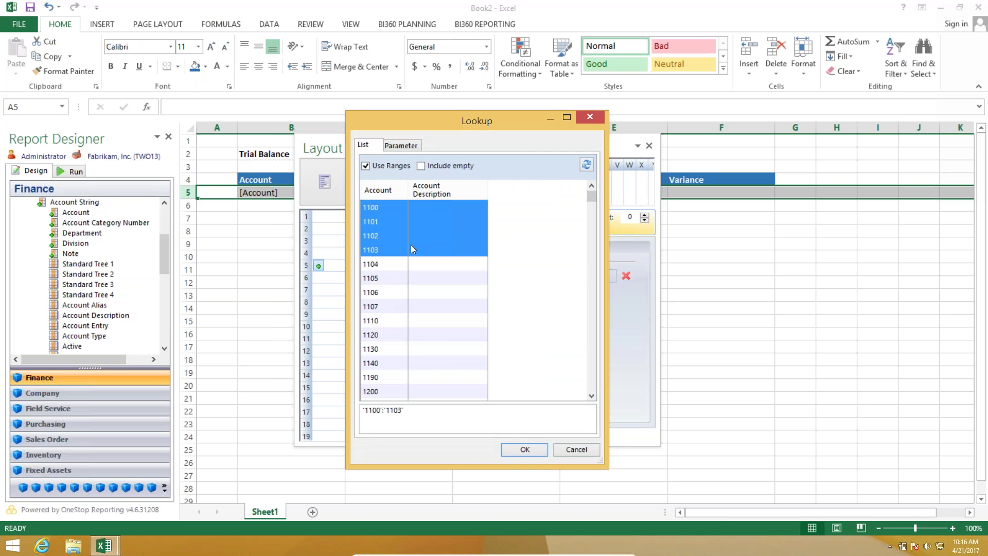
pyautogui.moveTo(595, 196); pyautogui.dragTo(597, 391)
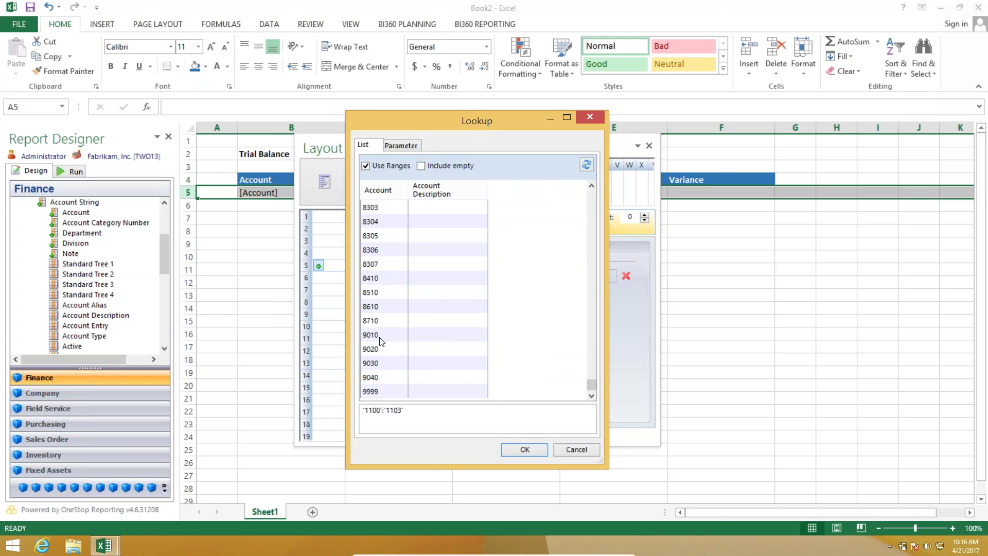
pyautogui.keyDown('shift'); pyautogui.click(379, 322); pyautogui.keyUp('shift')
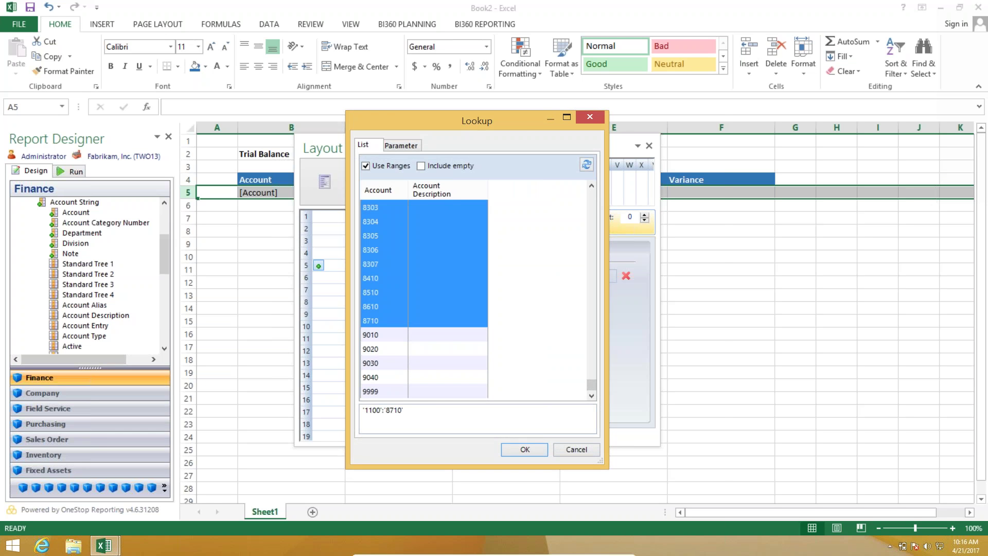
pyautogui.moveTo(600, 462); pyautogui.dragTo(715, 484)
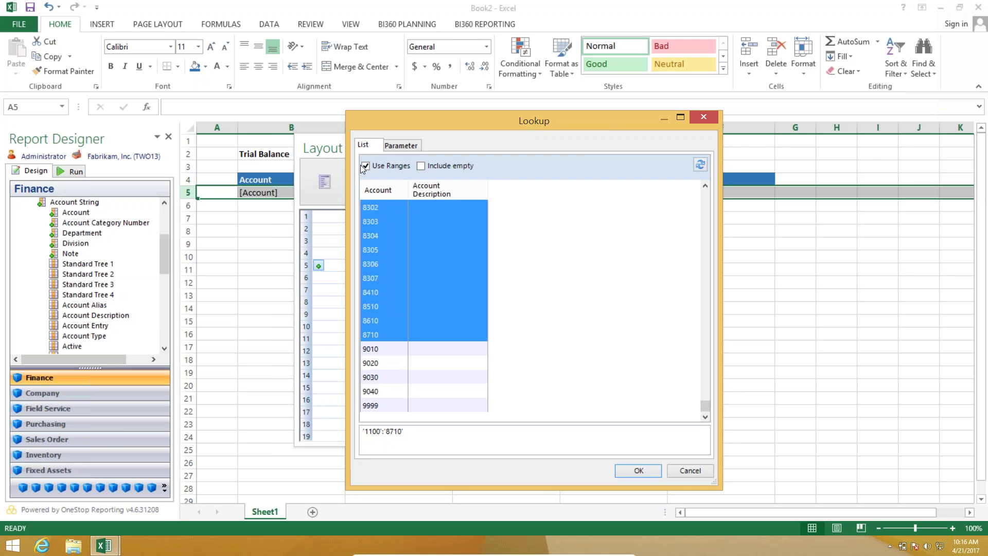
# Turn off Use Ranges to list the selected accounts individually, and turn it back on.
pyautogui.moveTo(365, 167)
pyautogui.moveTo(383, 169)
pyautogui.click(393, 431)
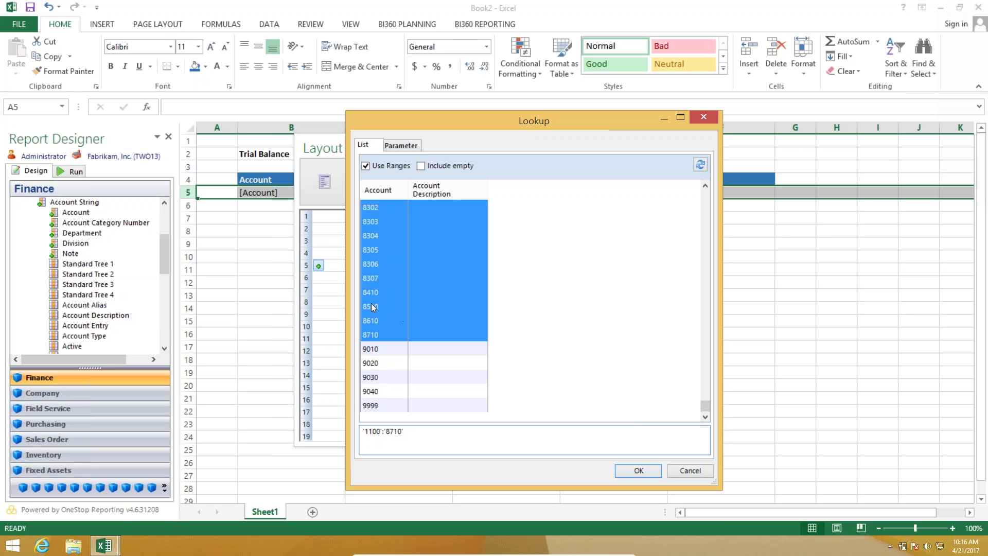
pyautogui.click(366, 165)
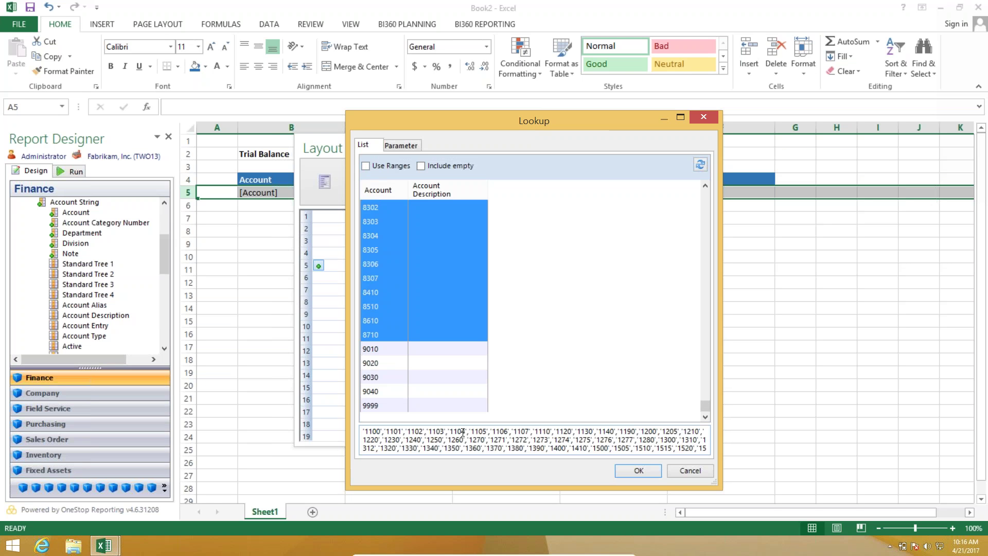
pyautogui.click(366, 165)
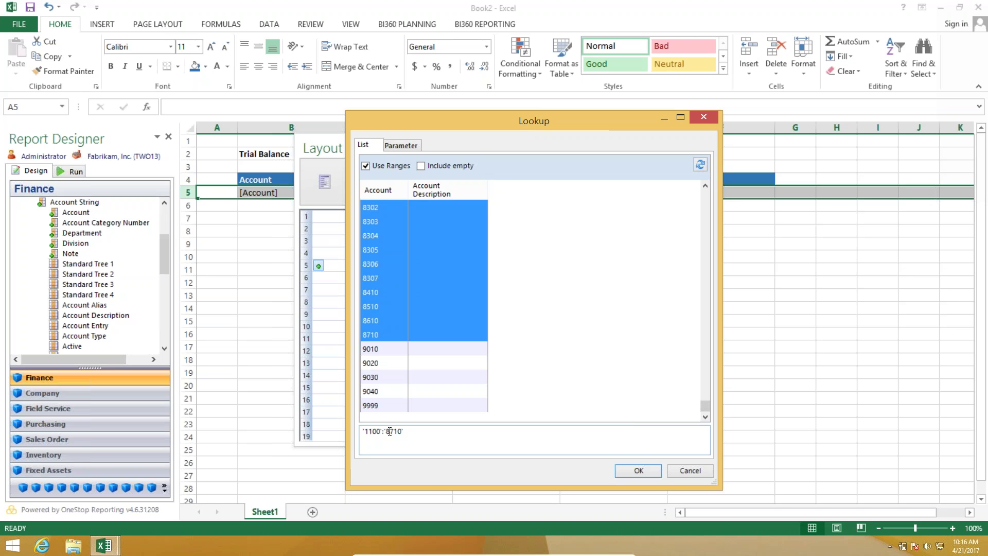
# Change the end of the account range to '8999' and apply it to the Account filter.
pyautogui.moveTo(388, 431); pyautogui.dragTo(439, 443)
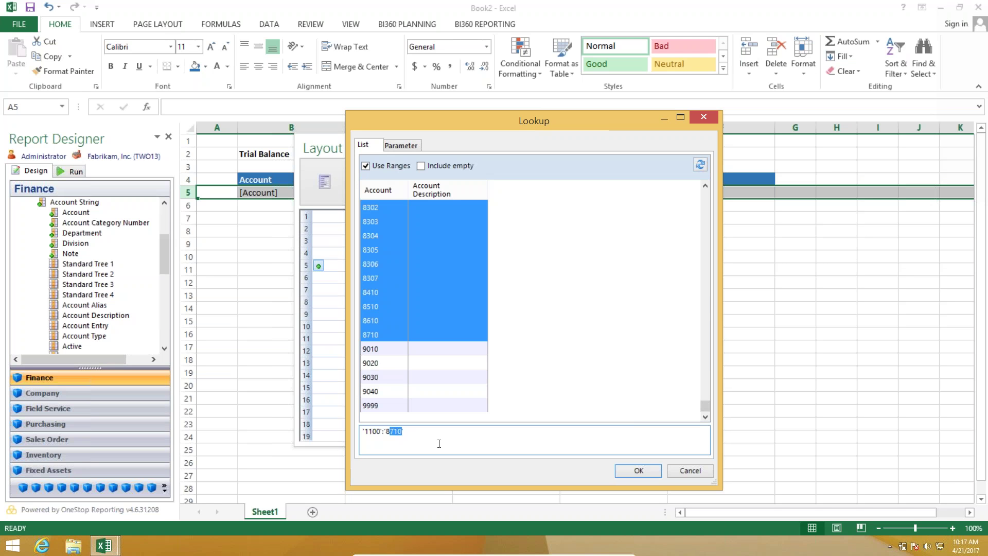
pyautogui.write('999')
pyautogui.write("'")
pyautogui.click(638, 470)
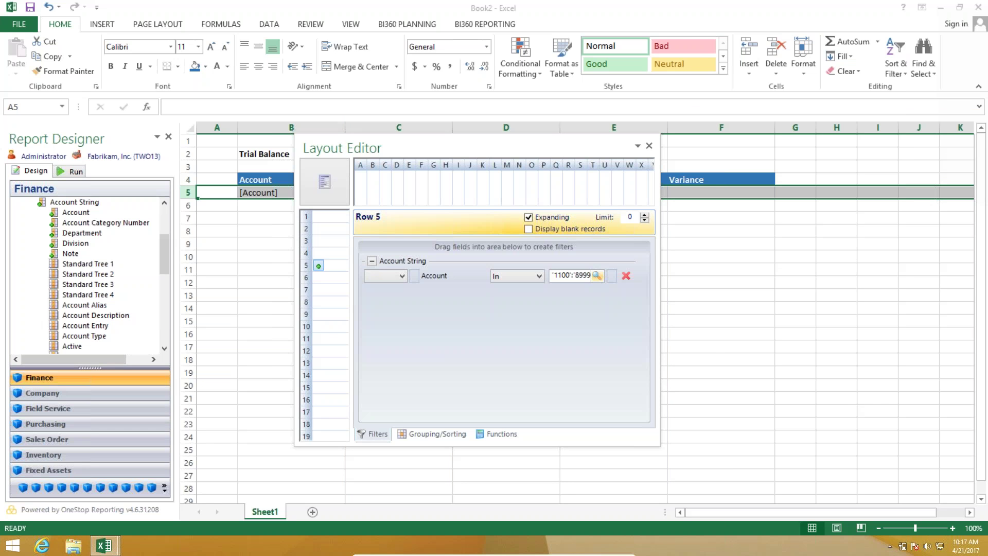
# Place the Account Description field in C5 and the Period Change field in both D5 and E5.
pyautogui.moveTo(394, 160); pyautogui.dragTo(437, 272)
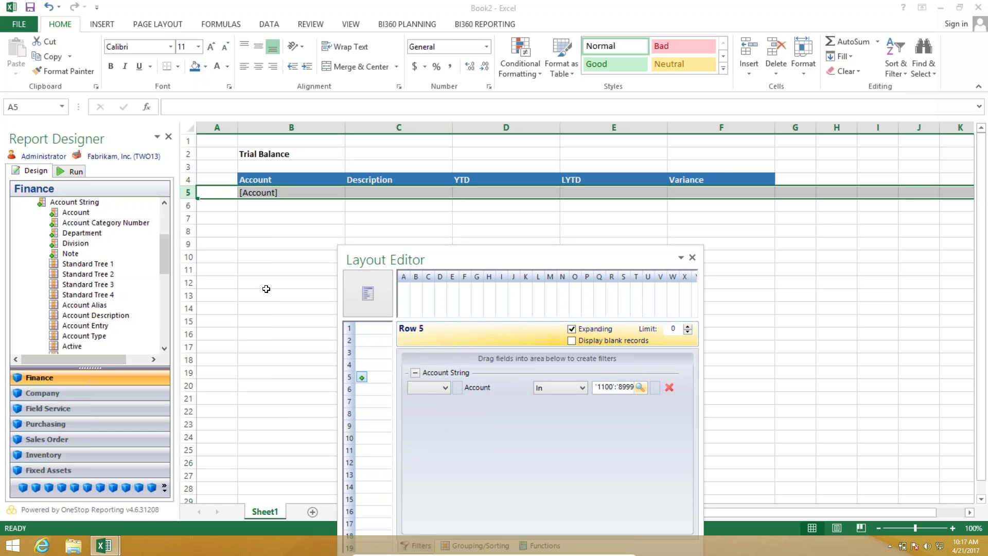
pyautogui.moveTo(96, 315); pyautogui.dragTo(399, 193)
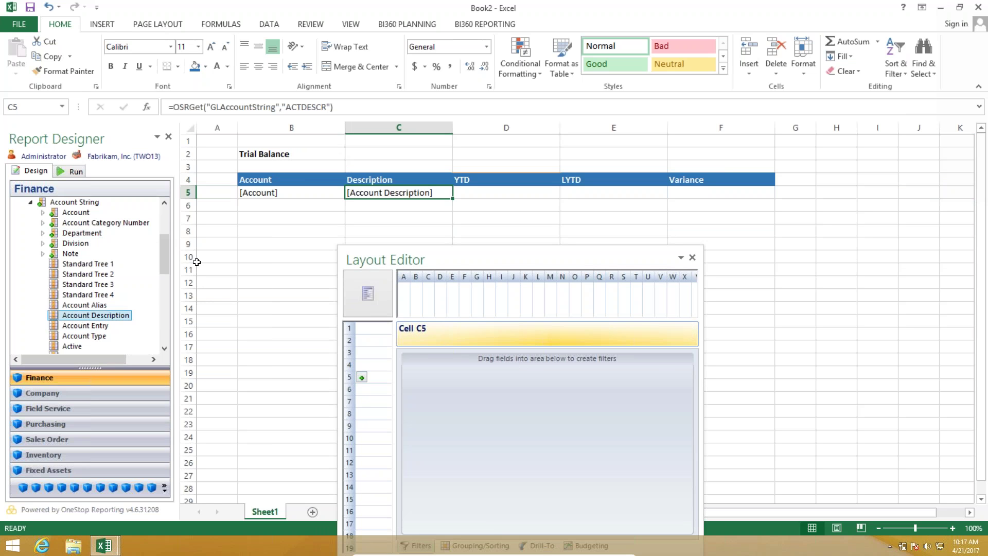
pyautogui.moveTo(165, 272); pyautogui.dragTo(164, 337)
pyautogui.moveTo(74, 274); pyautogui.dragTo(506, 193)
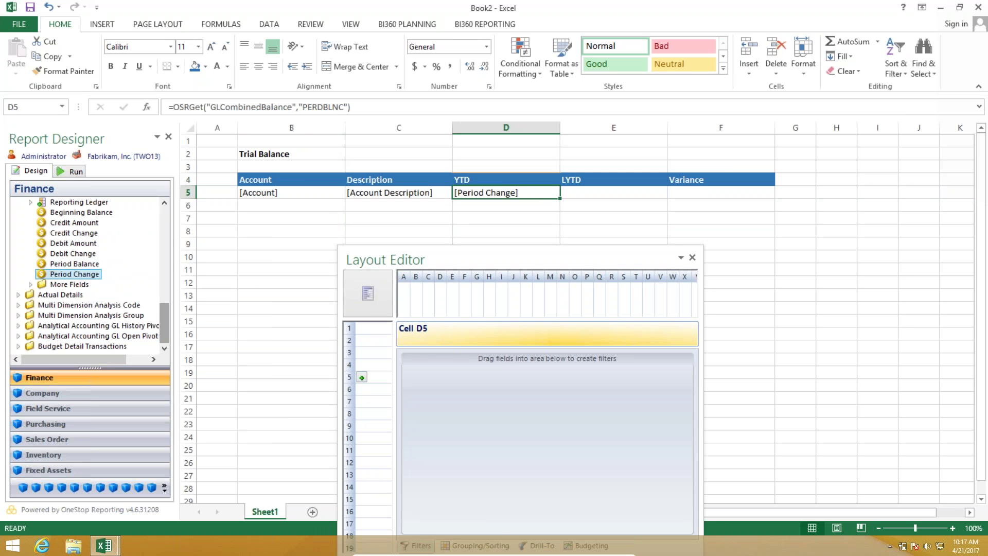
pyautogui.moveTo(75, 273); pyautogui.dragTo(613, 193)
pyautogui.moveTo(587, 294); pyautogui.dragTo(724, 363)
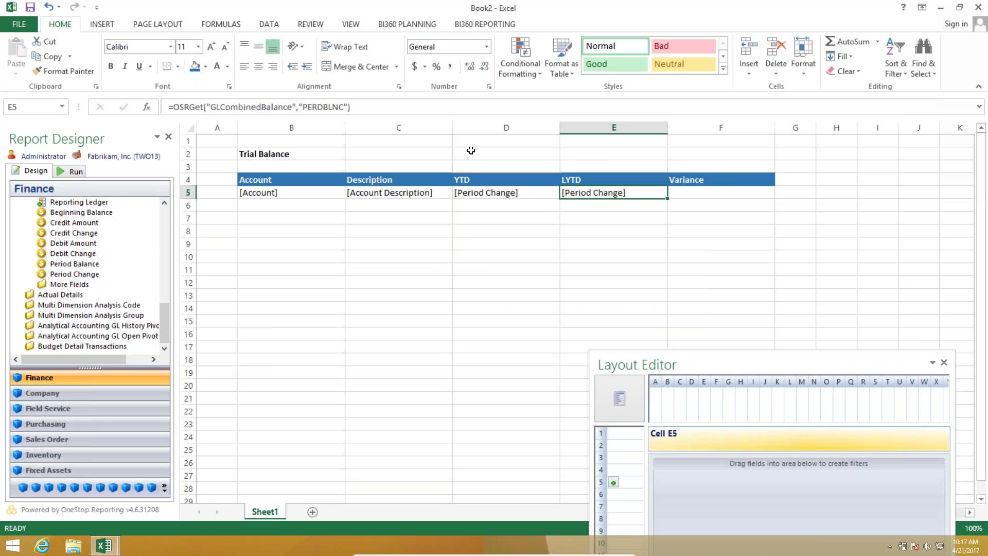
pyautogui.moveTo(468, 152); pyautogui.dragTo(507, 282)
pyautogui.moveTo(607, 158); pyautogui.dragTo(612, 231)
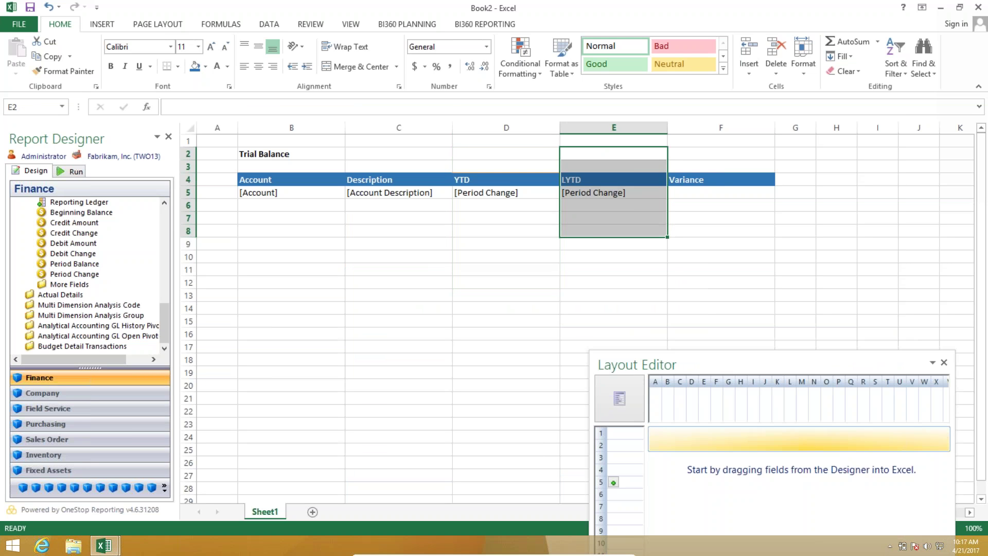
pyautogui.click(595, 242)
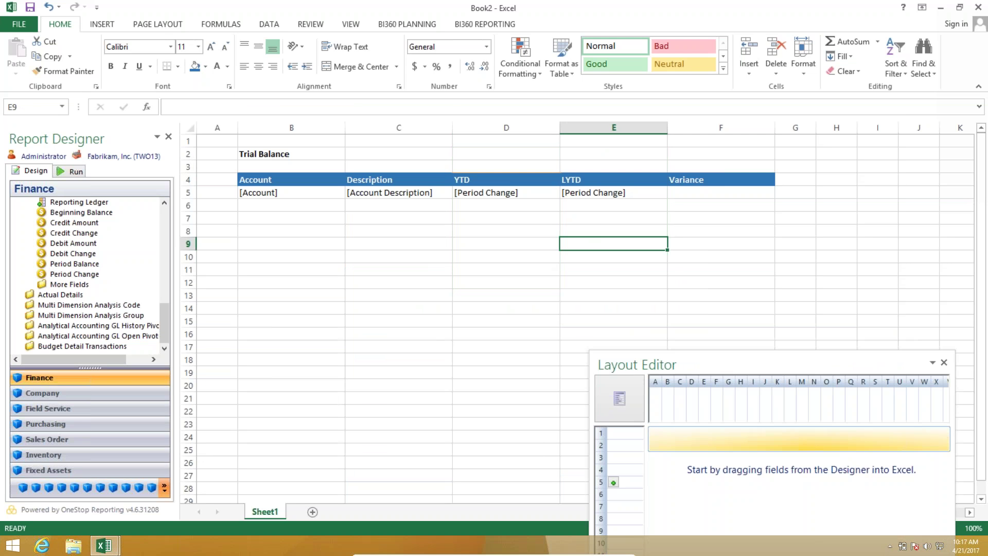
# Apply the Year to date function to column D and the Last year to date function to column E.
pyautogui.click(164, 487)
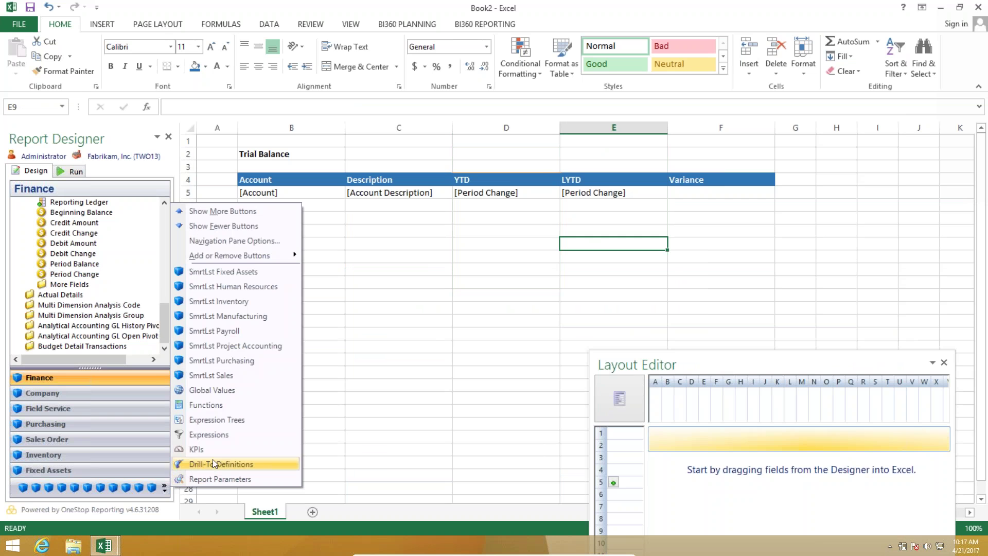
pyautogui.click(217, 404)
pyautogui.moveTo(163, 252); pyautogui.dragTo(162, 372)
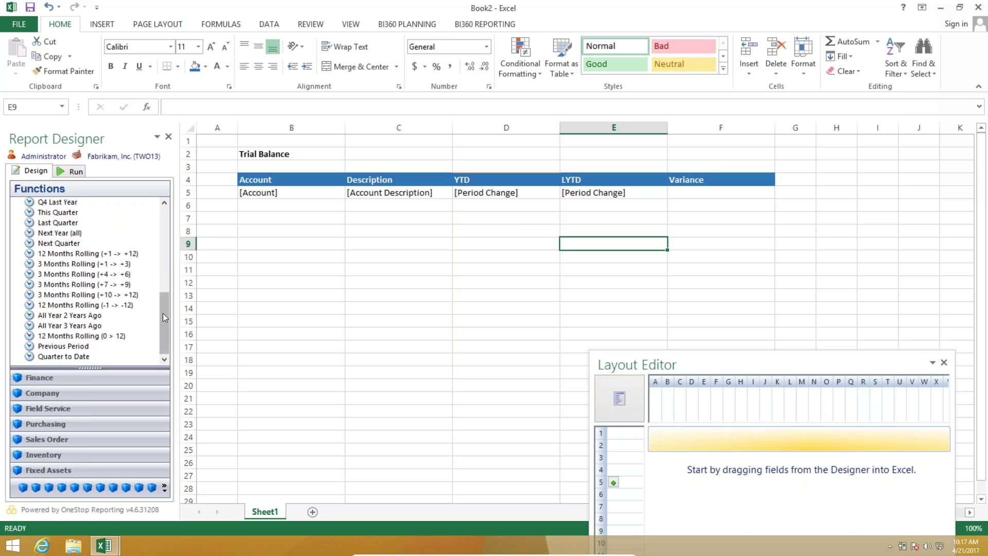
pyautogui.moveTo(164, 322); pyautogui.dragTo(164, 237)
pyautogui.moveTo(58, 223); pyautogui.dragTo(484, 180)
pyautogui.moveTo(65, 233); pyautogui.dragTo(610, 185)
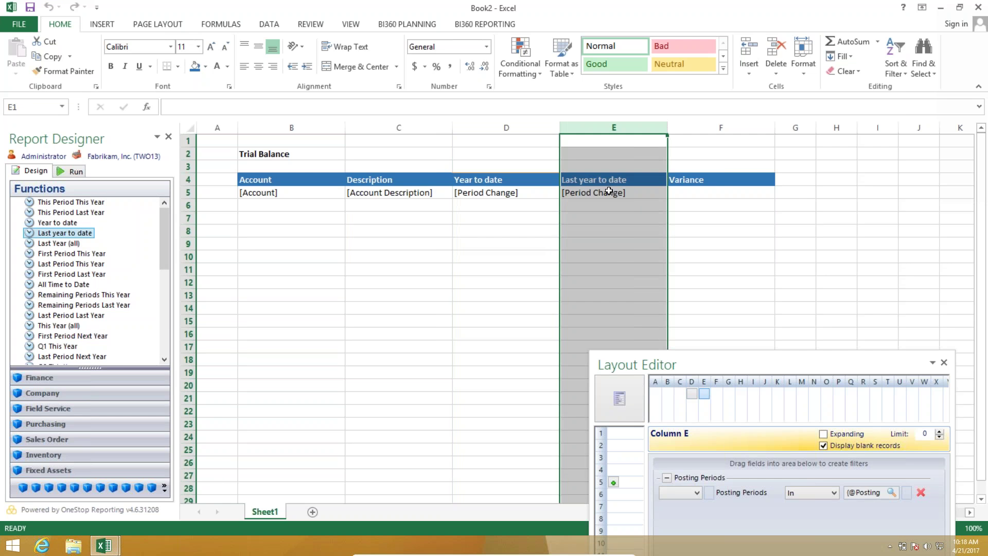
# Calculate the variance in F5 with the formula =D5-E5 and apply the comma number style to D5:F5.
pyautogui.click(692, 190)
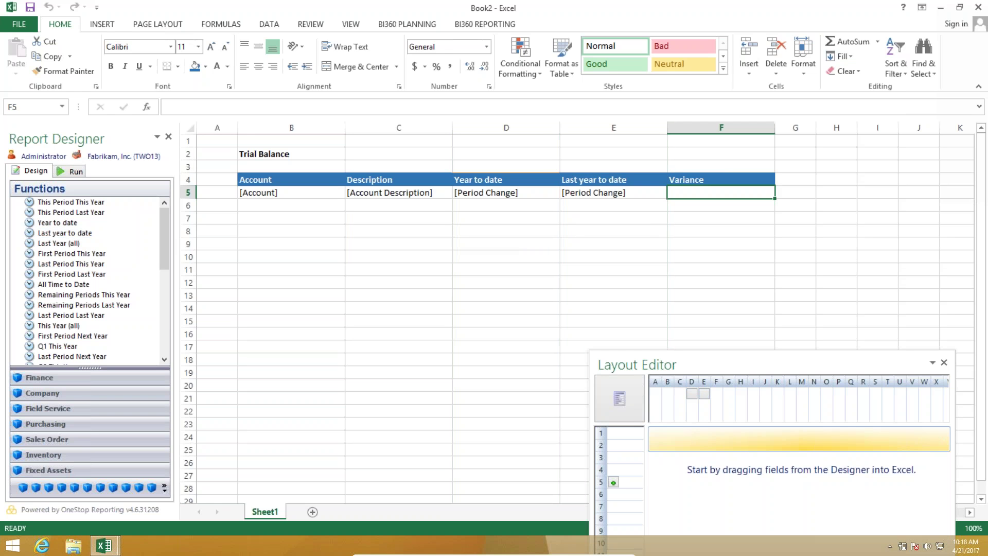
pyautogui.write('=')
pyautogui.click(514, 192)
pyautogui.write('-')
pyautogui.click(588, 192)
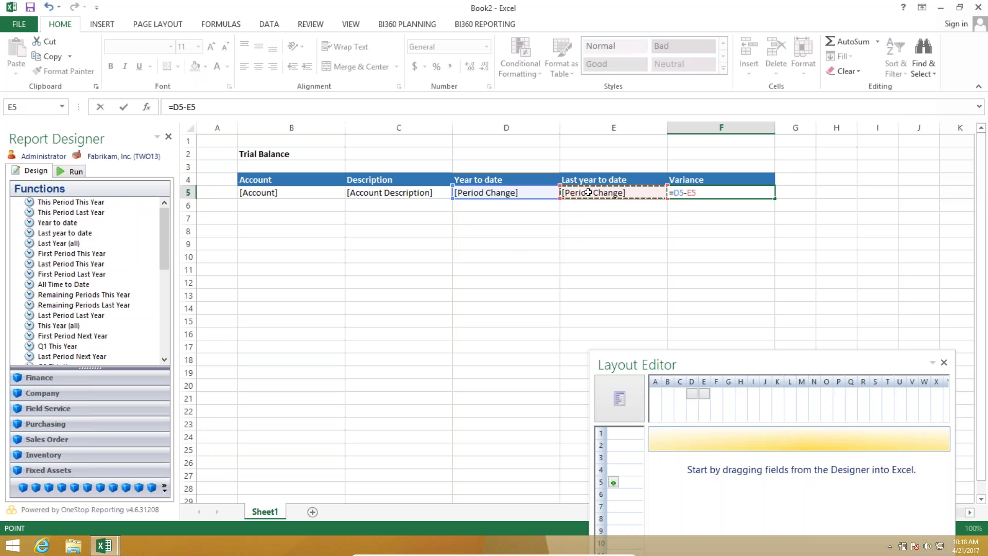
pyautogui.press('Return')
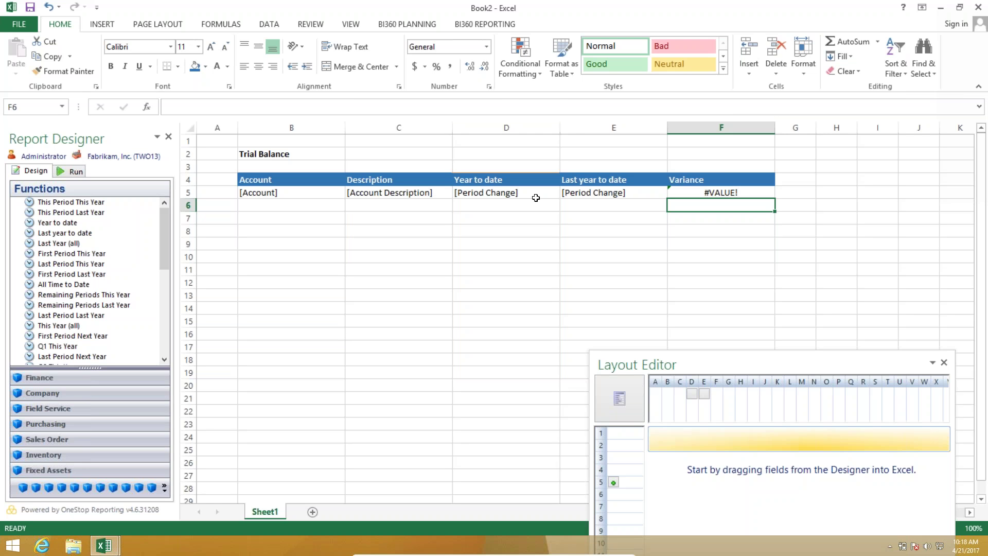
pyautogui.moveTo(534, 198); pyautogui.dragTo(705, 192)
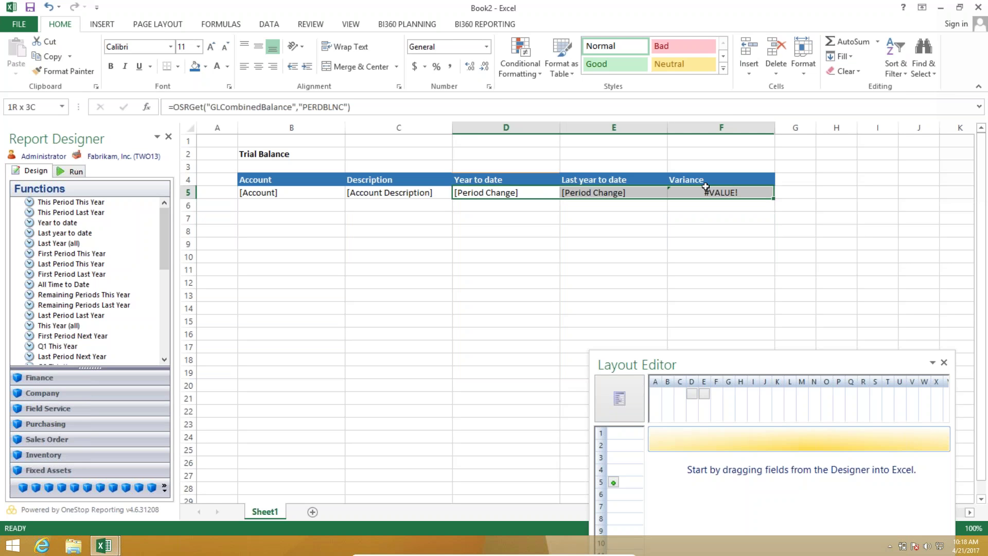
pyautogui.click(449, 65)
# Create a OneStop Reporting SUM of D5 in D6, extended across to F6 with the accounting currency format.
pyautogui.click(535, 209)
pyautogui.rightClick(534, 208)
pyautogui.moveTo(617, 474)
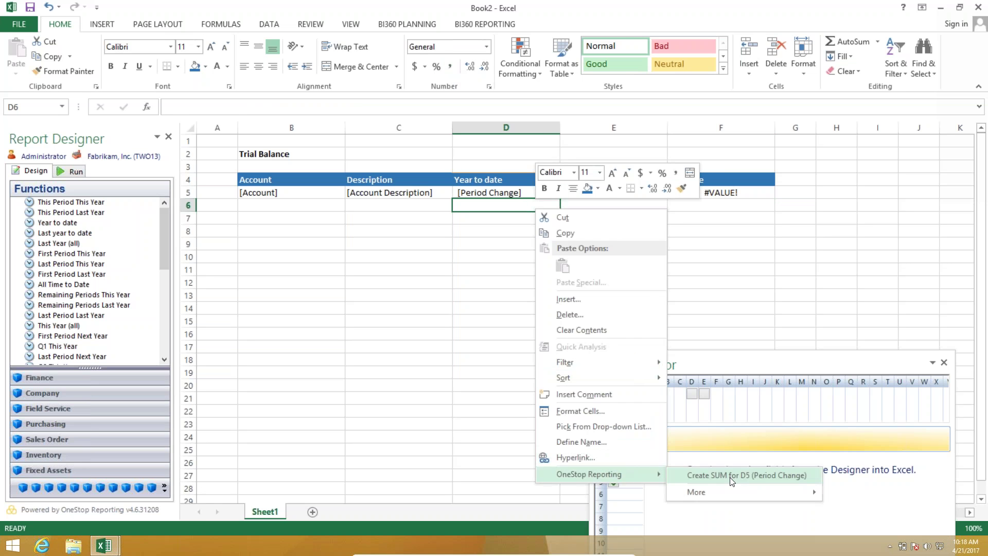
pyautogui.click(732, 480)
pyautogui.moveTo(718, 206); pyautogui.dragTo(721, 206)
pyautogui.click(414, 66)
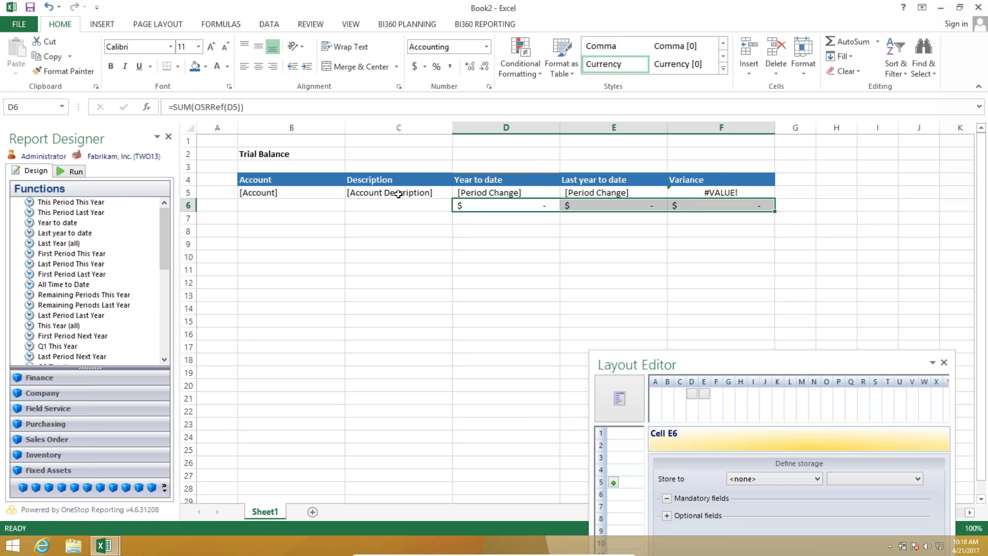
# Enter the label Total in C6 and make C6:F6 bold and italic.
pyautogui.click(394, 206)
pyautogui.write('Total')
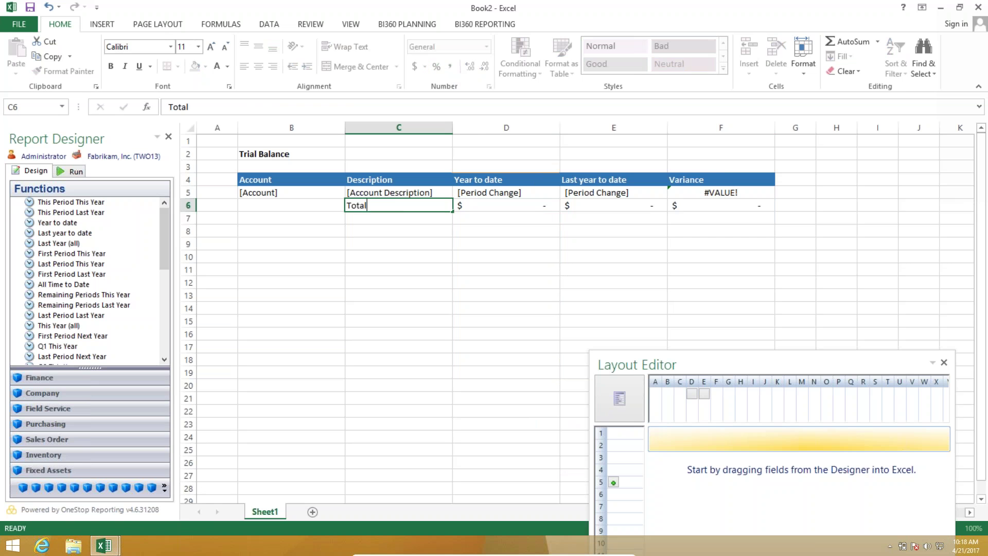
pyautogui.press('Return')
pyautogui.moveTo(393, 206); pyautogui.dragTo(731, 206)
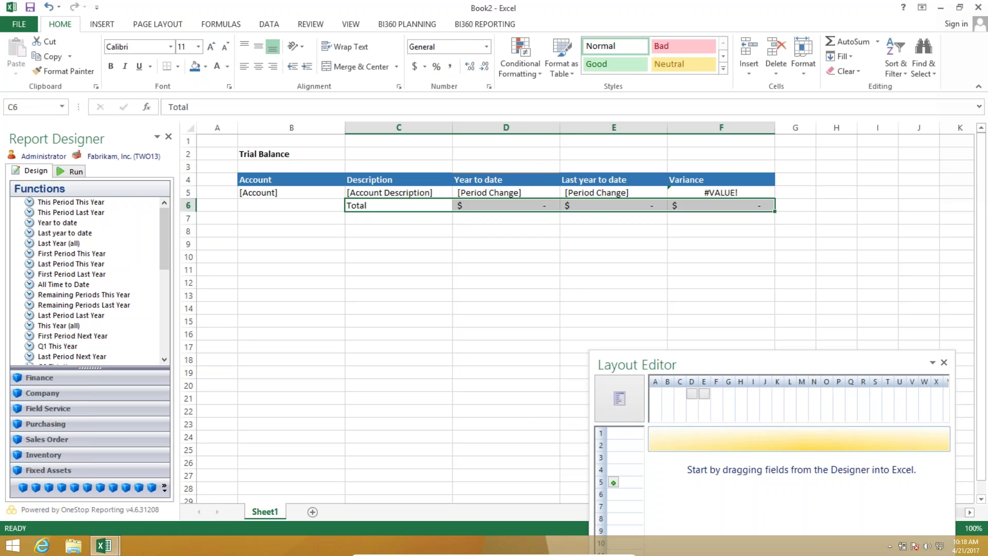
pyautogui.click(110, 66)
pyautogui.click(126, 67)
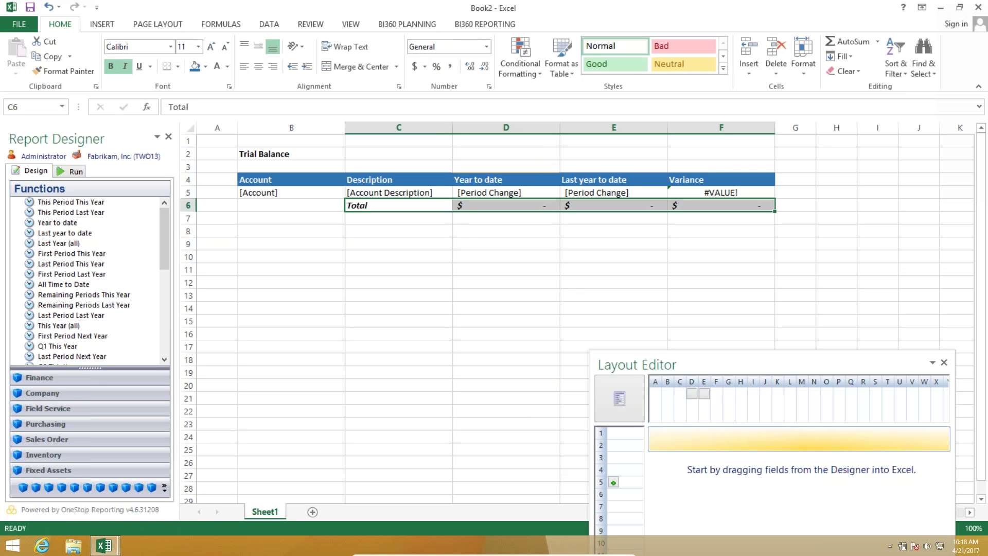
# Widen the Description column and add a bottom border to the total cells C6:F6.
pyautogui.moveTo(453, 129); pyautogui.dragTo(505, 148)
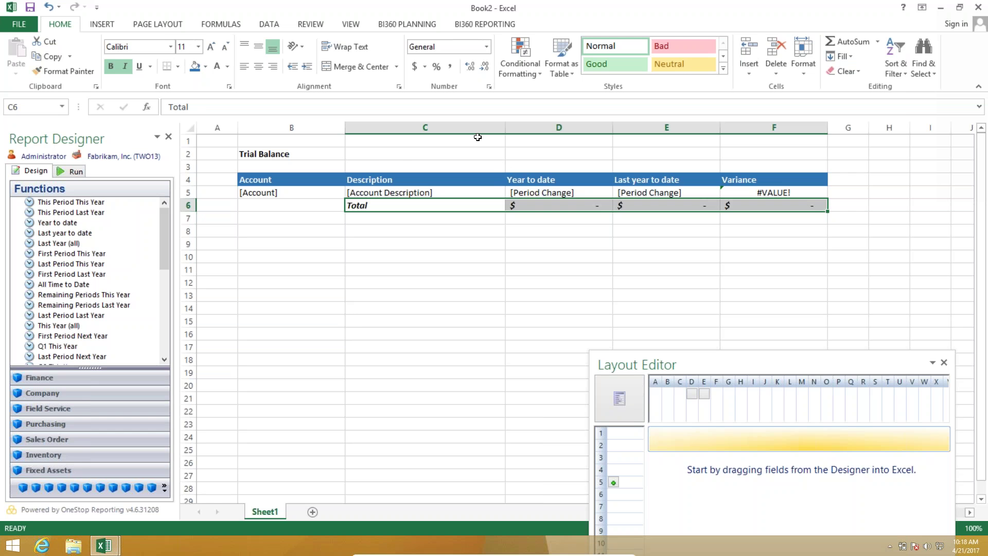
pyautogui.click(275, 189)
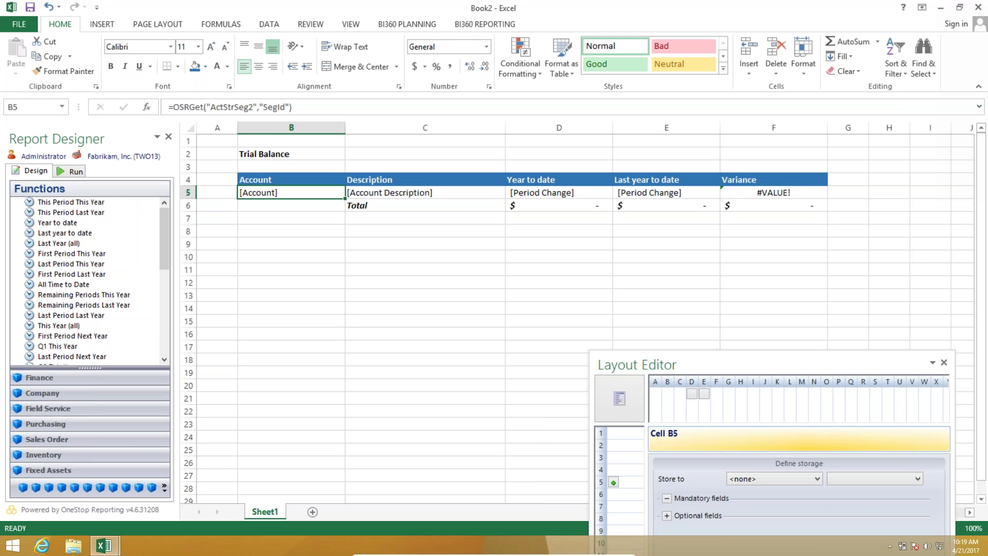
pyautogui.moveTo(355, 205); pyautogui.dragTo(774, 207)
pyautogui.click(425, 333)
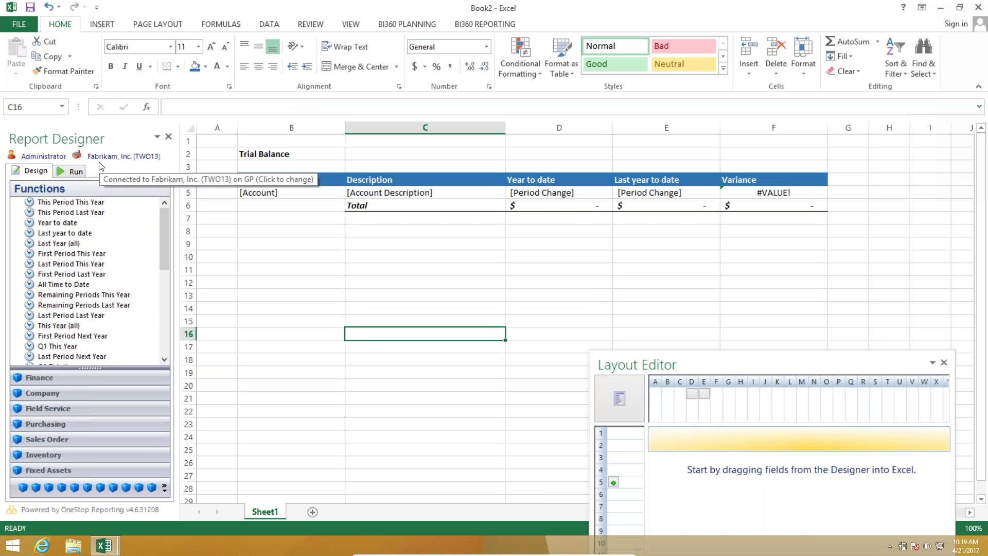
# Run the report for posting period 201406.
pyautogui.click(395, 28)
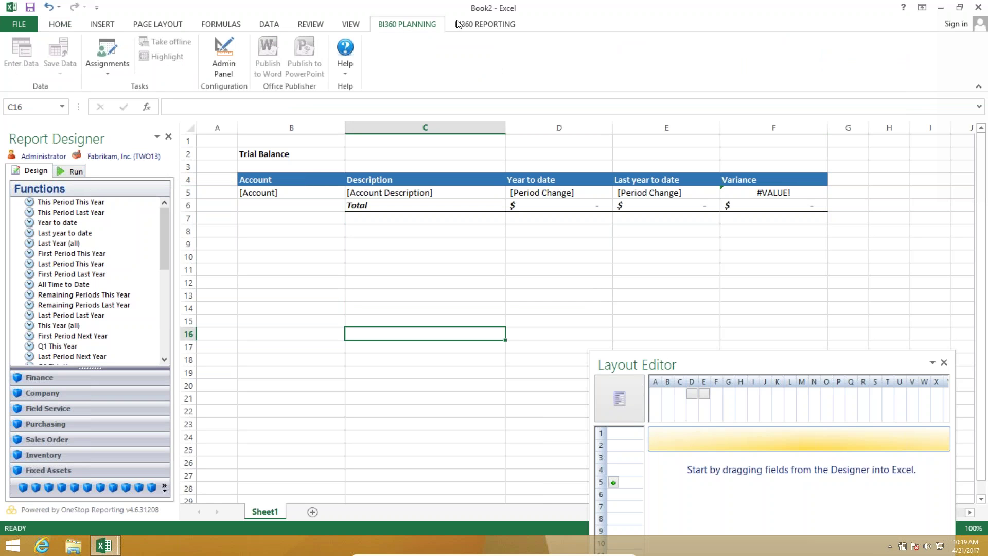
pyautogui.click(474, 26)
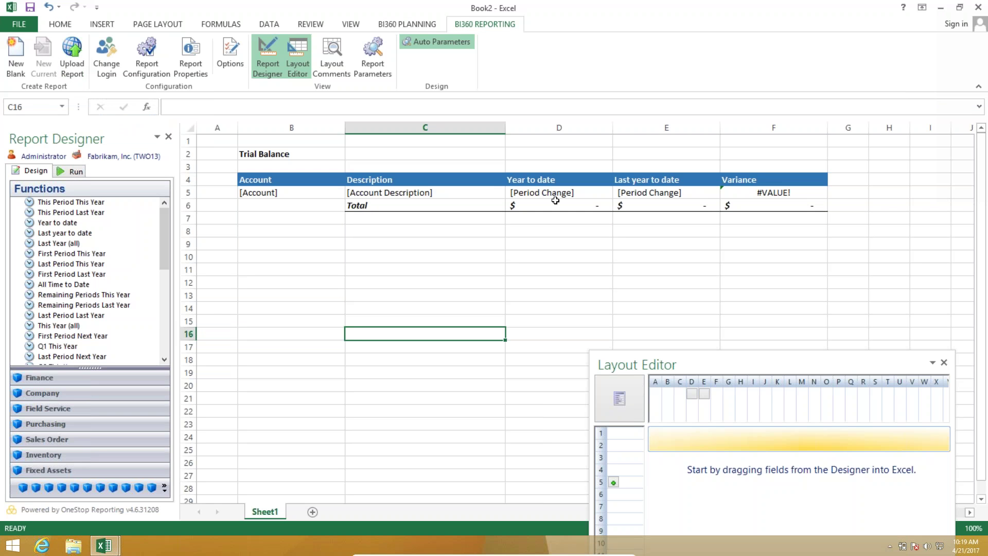
pyautogui.click(67, 172)
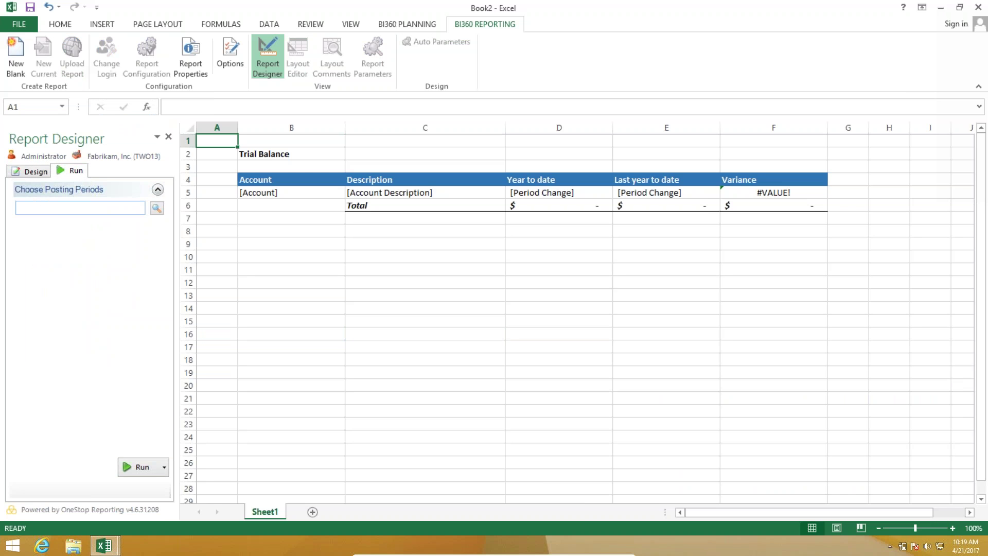
pyautogui.click(18, 207)
pyautogui.write('201406')
pyautogui.click(139, 468)
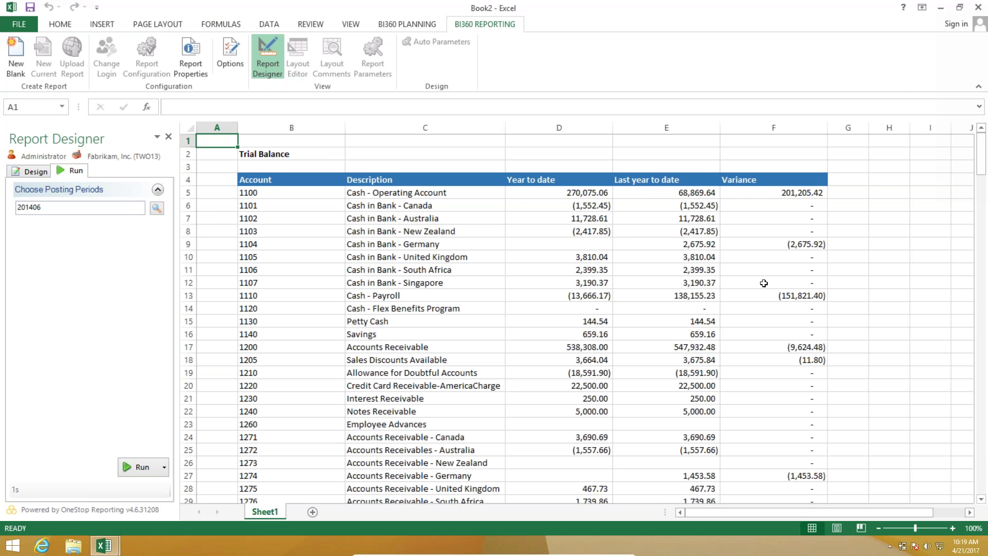
# Look through the accounts and amounts in the Trial Balance and rerun the report for posting period 201406.
pyautogui.scroll(-8, 764, 283)
pyautogui.scroll(-14, 764, 283)
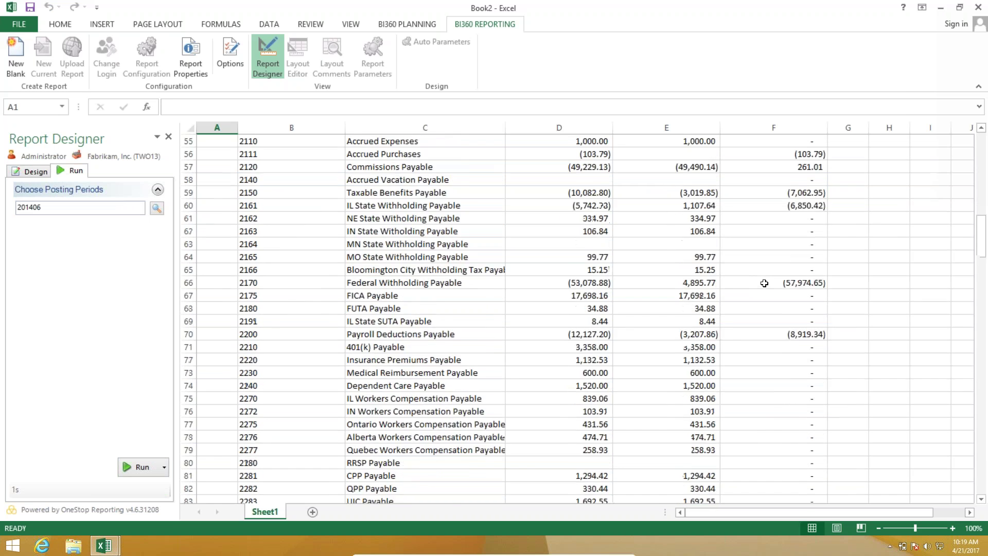
pyautogui.scroll(-3, 764, 284)
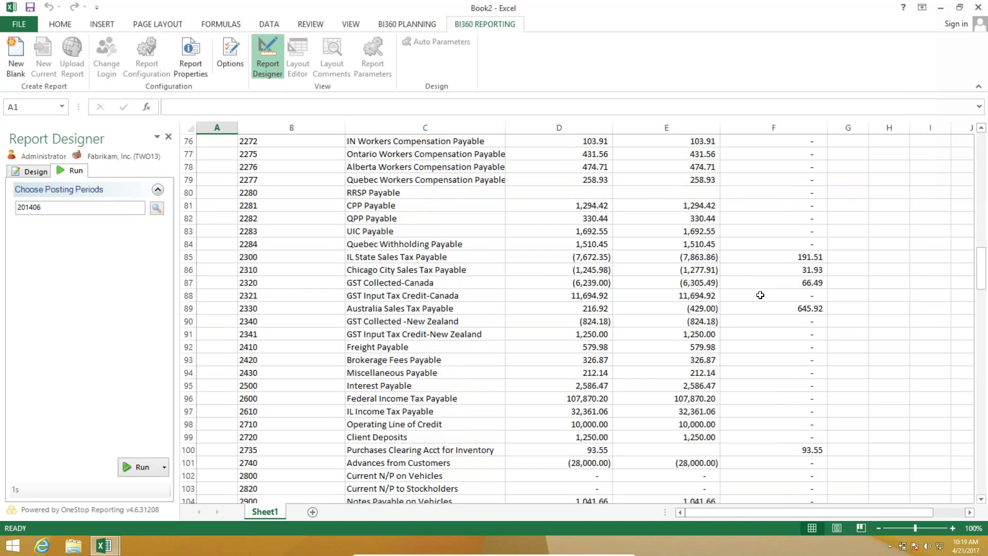
pyautogui.moveTo(267, 347); pyautogui.dragTo(355, 371)
pyautogui.moveTo(263, 349); pyautogui.dragTo(295, 360)
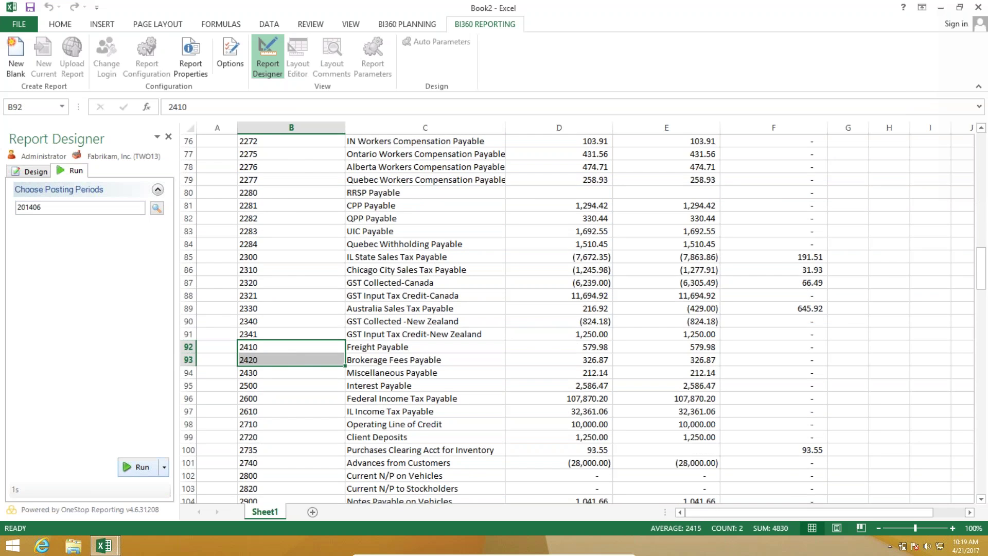
pyautogui.click(135, 469)
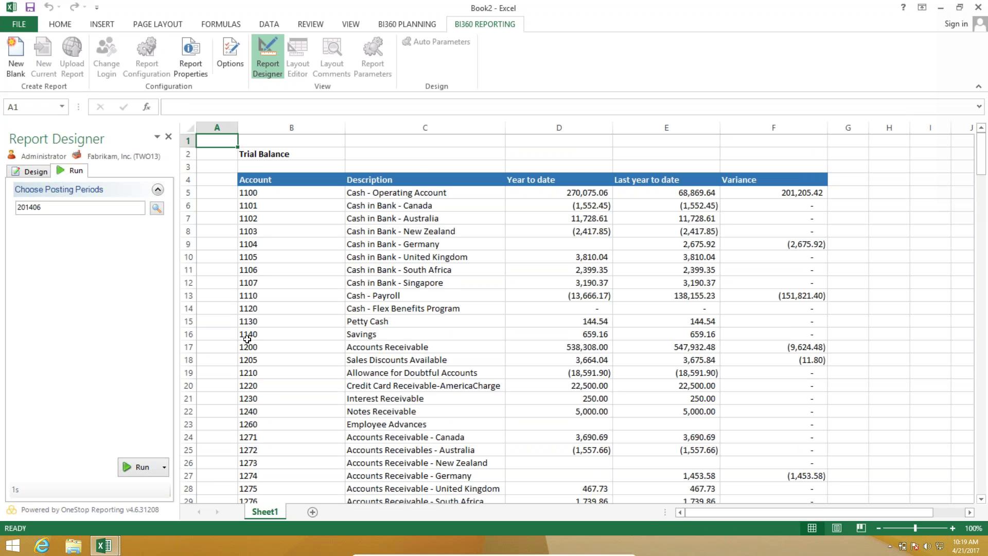
# Drill down to Actual Details on the year-to-date amount of US Sales - Retail/Parts and examine the transaction columns.
pyautogui.scroll(-3, 610, 393)
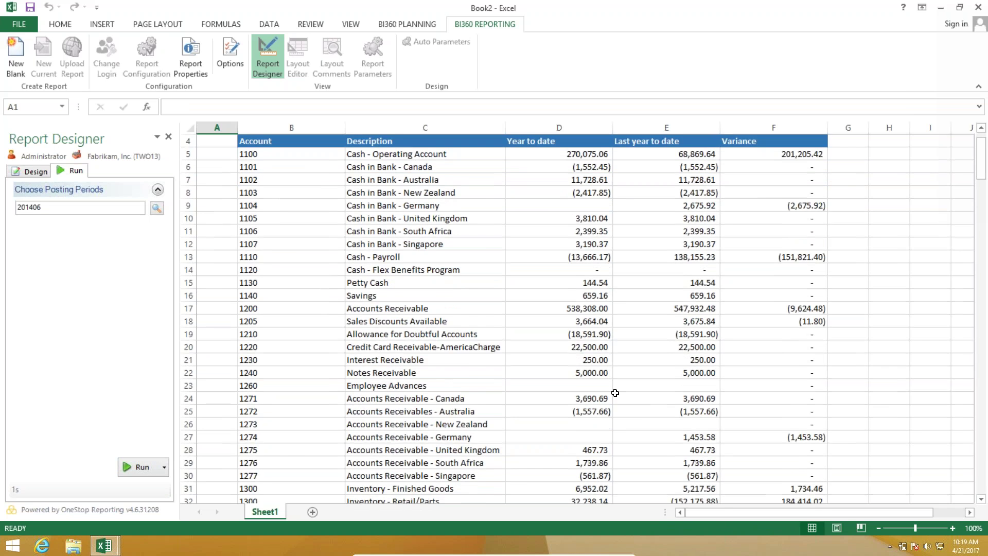
pyautogui.scroll(-2, 608, 370)
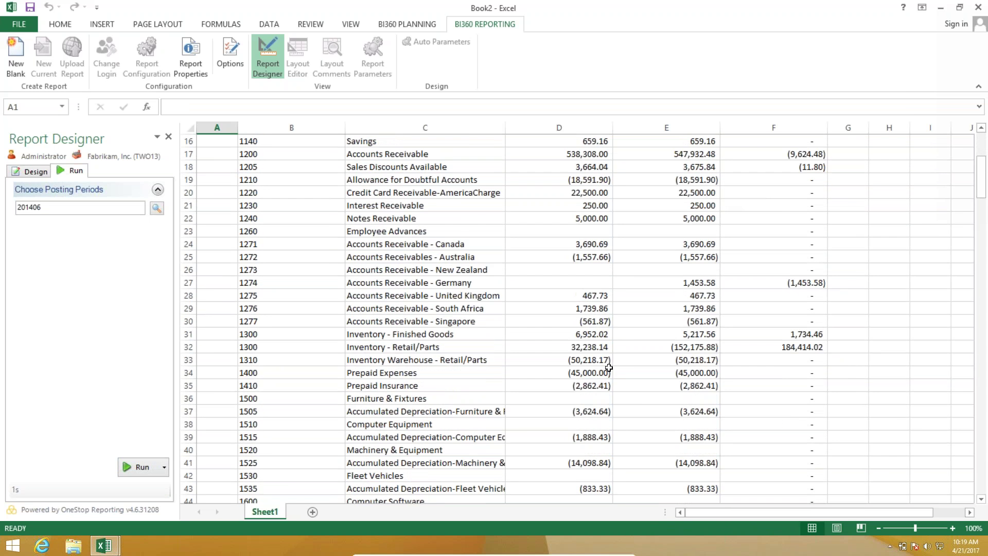
pyautogui.scroll(-10, 612, 360)
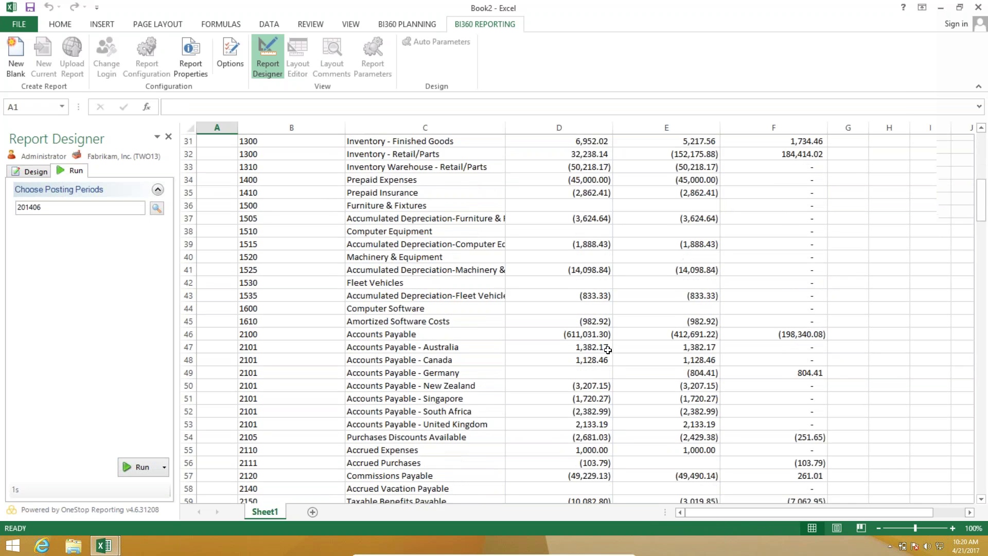
pyautogui.scroll(-1, 608, 350)
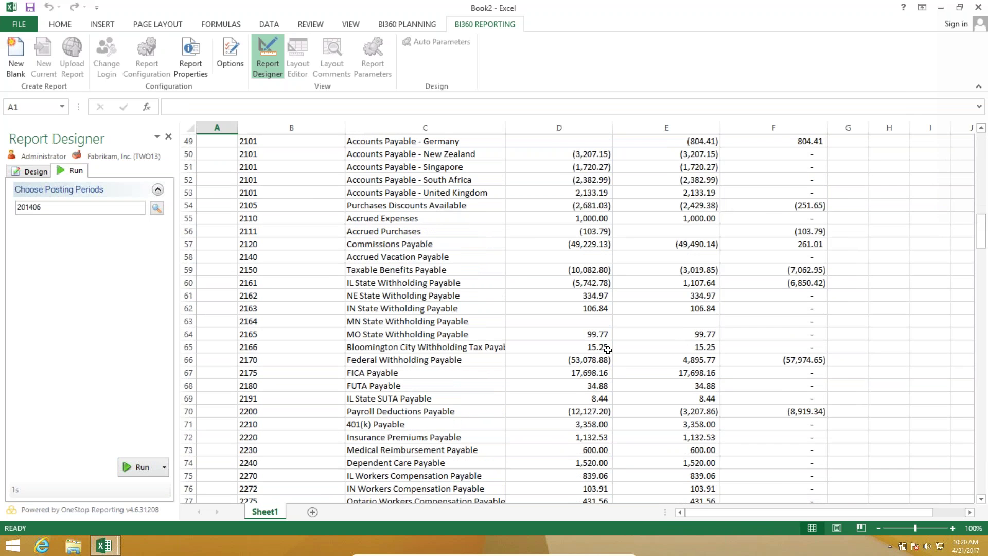
pyautogui.scroll(-9, 608, 350)
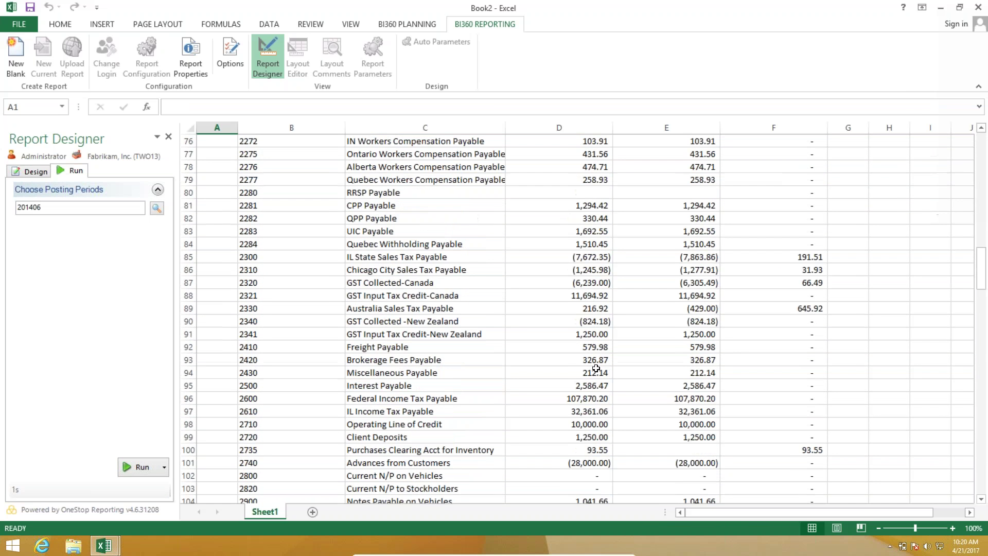
pyautogui.scroll(-6, 533, 320)
pyautogui.scroll(-1, 426, 357)
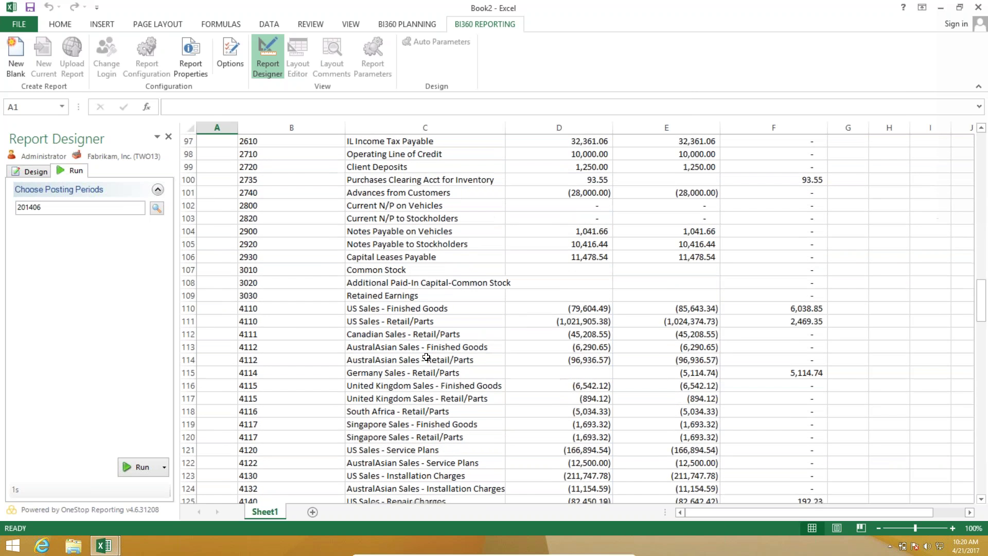
pyautogui.rightClick(564, 318)
pyautogui.moveTo(617, 311)
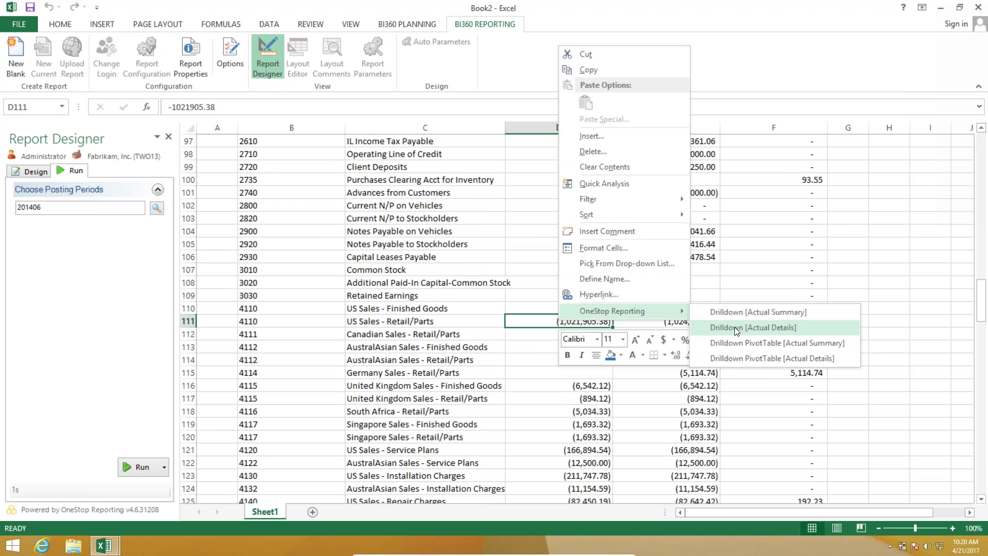
pyautogui.click(733, 327)
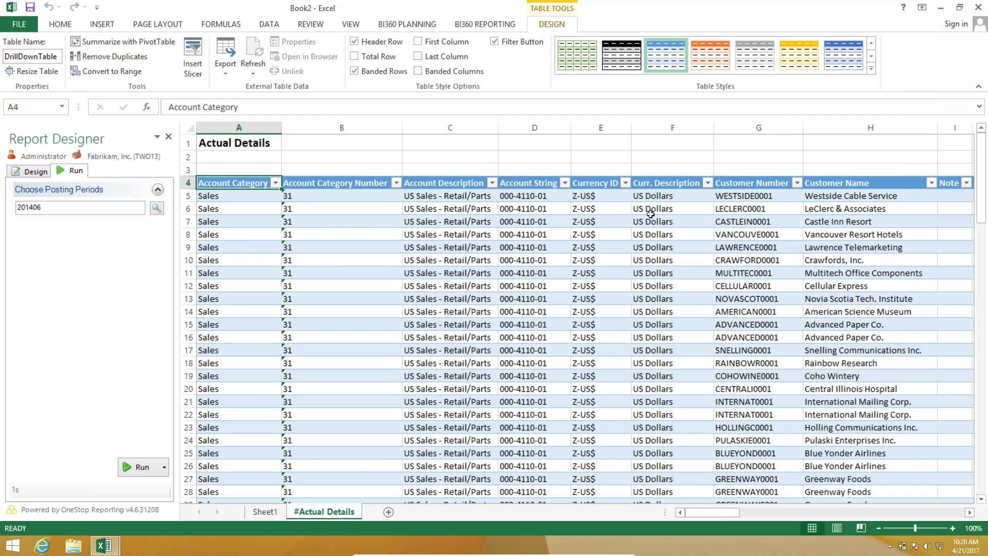
pyautogui.click(970, 512)
pyautogui.moveTo(969, 512); pyautogui.dragTo(969, 513)
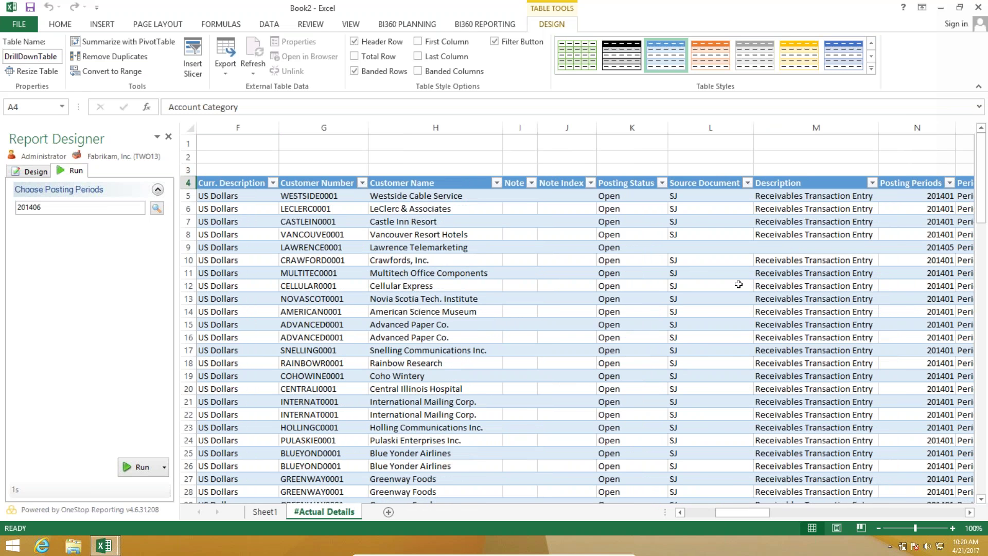
pyautogui.moveTo(970, 512); pyautogui.dragTo(970, 512)
pyautogui.moveTo(681, 512); pyautogui.dragTo(672, 515)
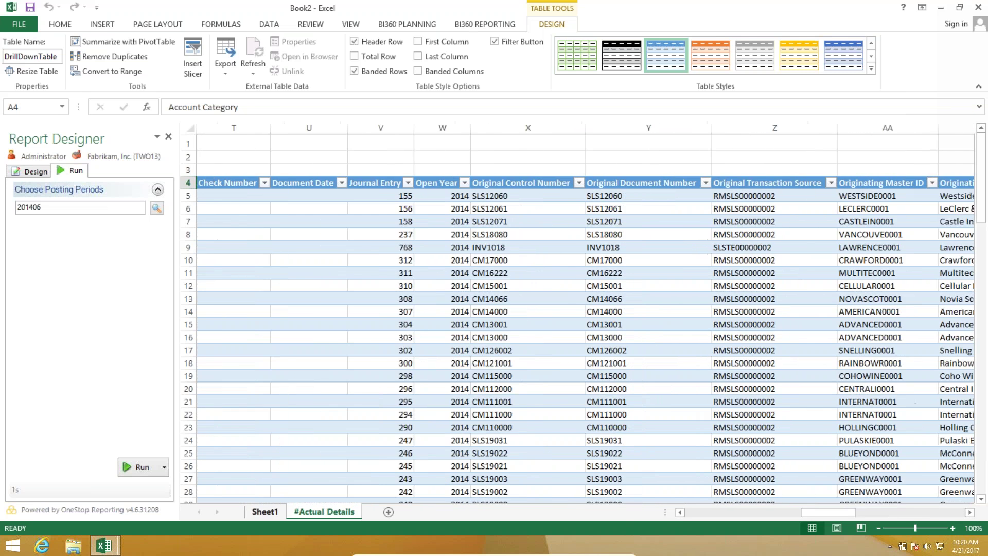
# Clear cells C7:E15 of the Trial Balance on Sheet1 and rerun the report to restore their contents.
pyautogui.click(265, 512)
pyautogui.scroll(20, 504, 286)
pyautogui.click(291, 244)
pyautogui.keyDown('shift'); pyautogui.click(758, 410); pyautogui.keyUp('shift')
pyautogui.press('Delete')
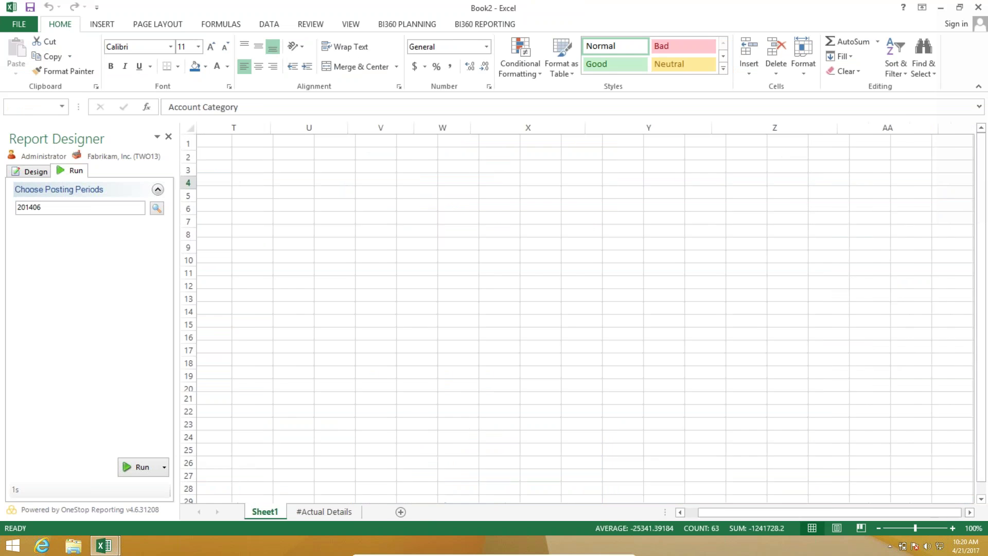
pyautogui.scroll(4, 487, 270)
pyautogui.click(391, 218)
pyautogui.keyDown('shift'); pyautogui.click(697, 320); pyautogui.keyUp('shift')
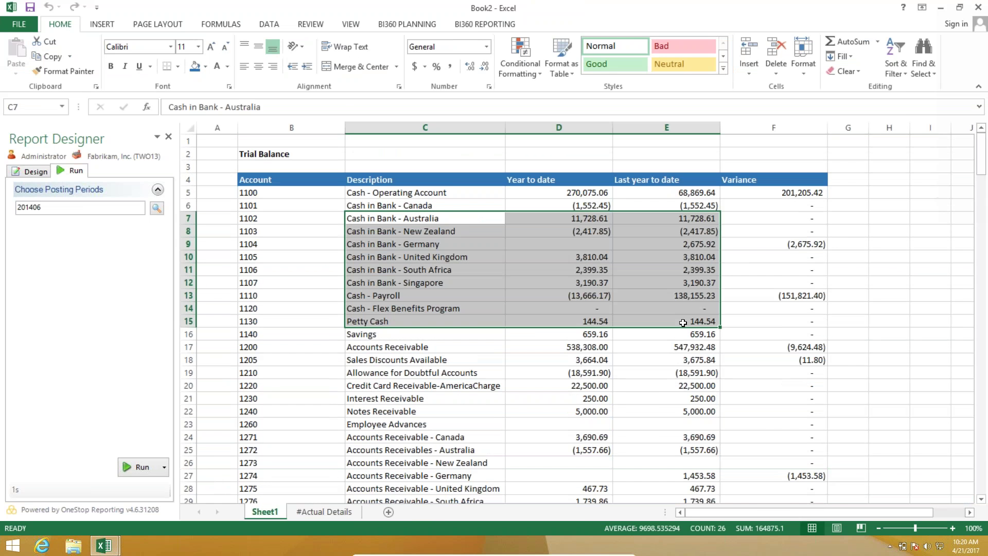
pyautogui.press('Delete')
pyautogui.click(682, 371)
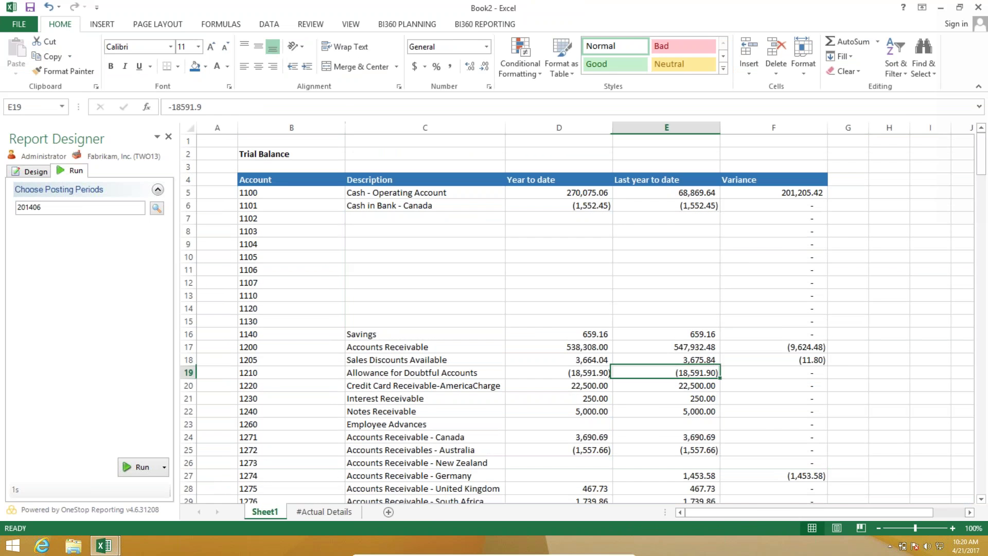
pyautogui.click(140, 467)
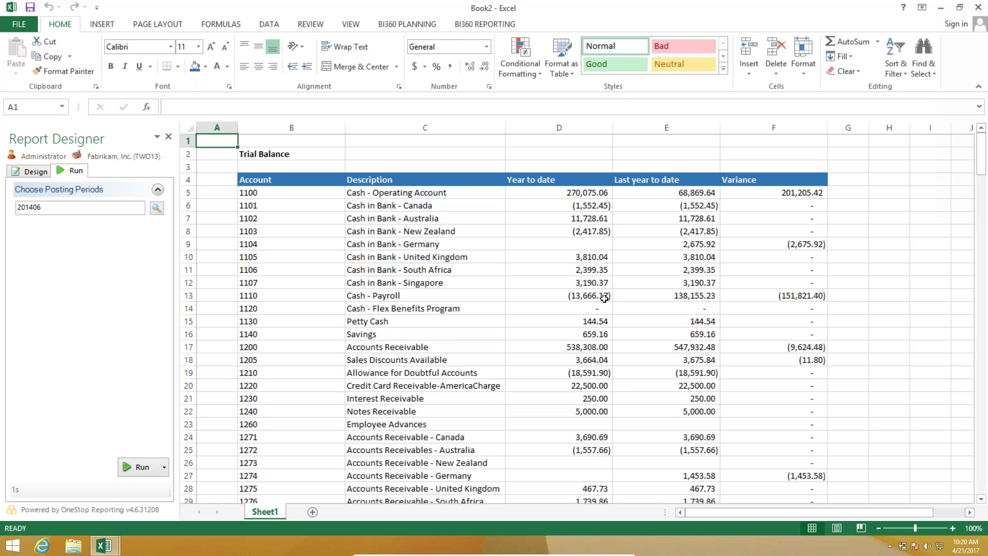
# Change the posting period to 201407 and run the report.
pyautogui.click(157, 208)
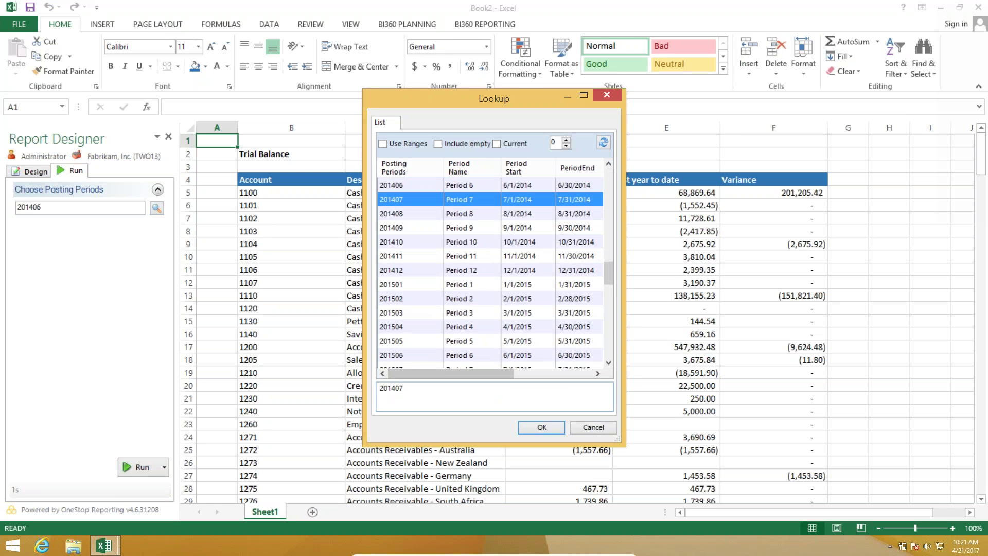
pyautogui.click(541, 427)
pyautogui.click(127, 466)
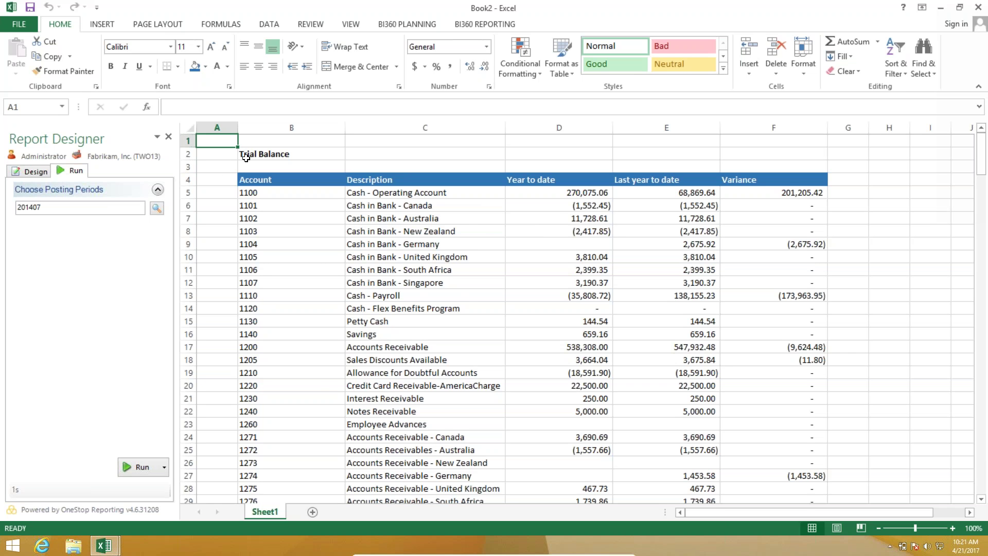
# Return to the report design and add the Division field from the Finance Account String as a sheet filter.
pyautogui.click(38, 173)
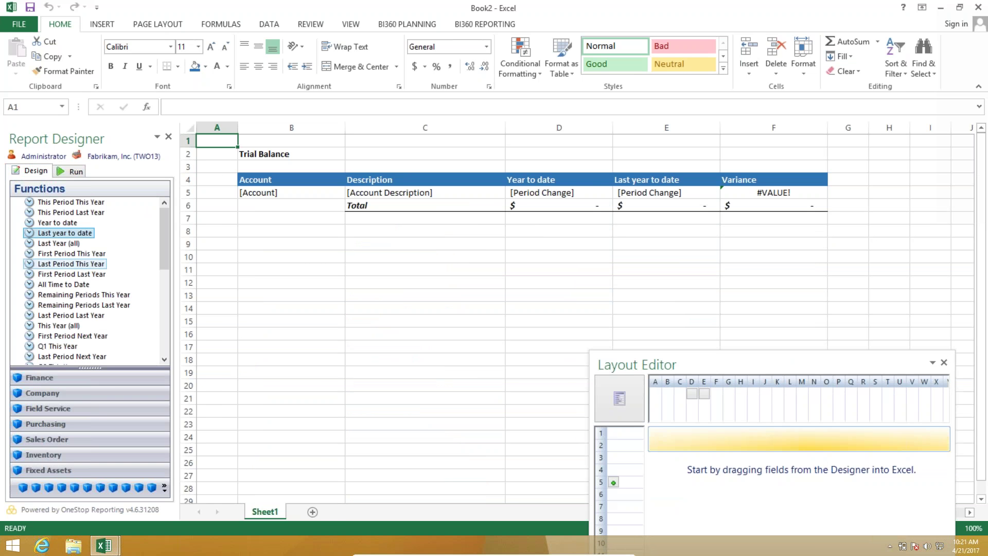
pyautogui.click(46, 378)
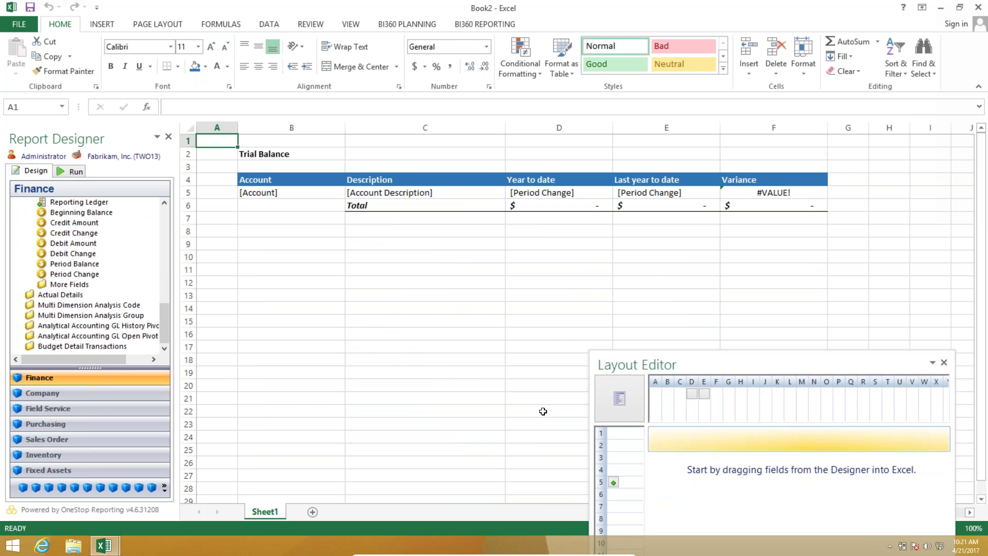
pyautogui.moveTo(660, 369); pyautogui.dragTo(303, 135)
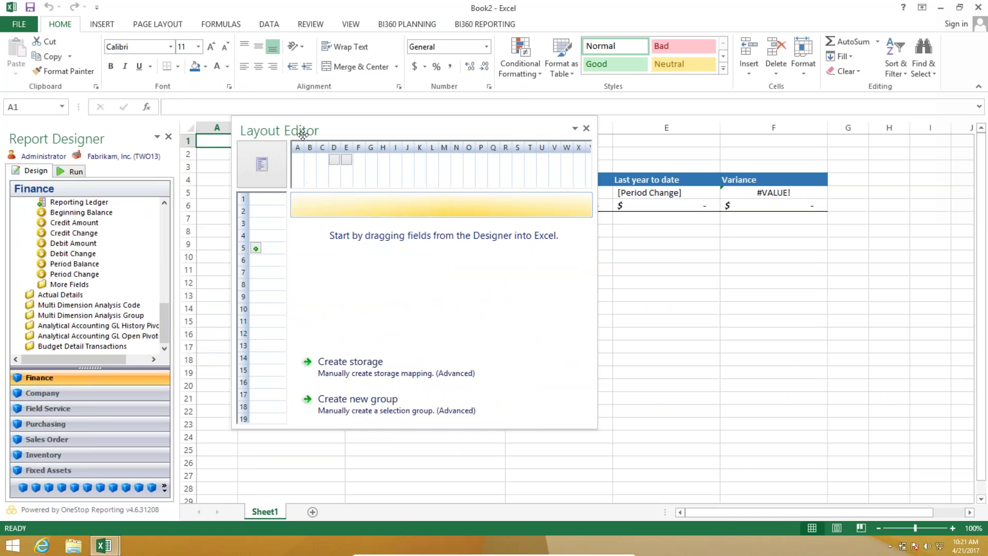
pyautogui.click(267, 156)
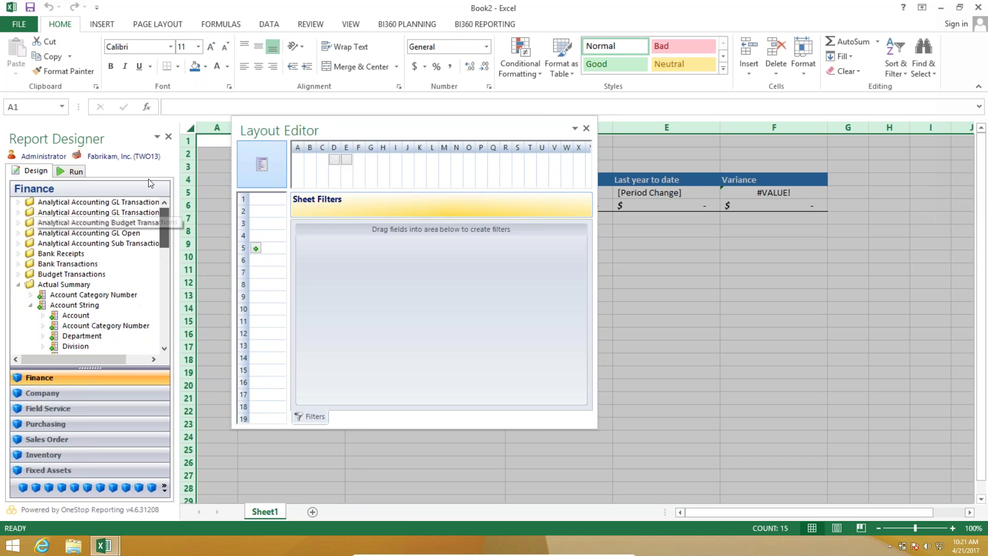
pyautogui.scroll(-1, 77, 343)
pyautogui.moveTo(76, 346); pyautogui.dragTo(372, 299)
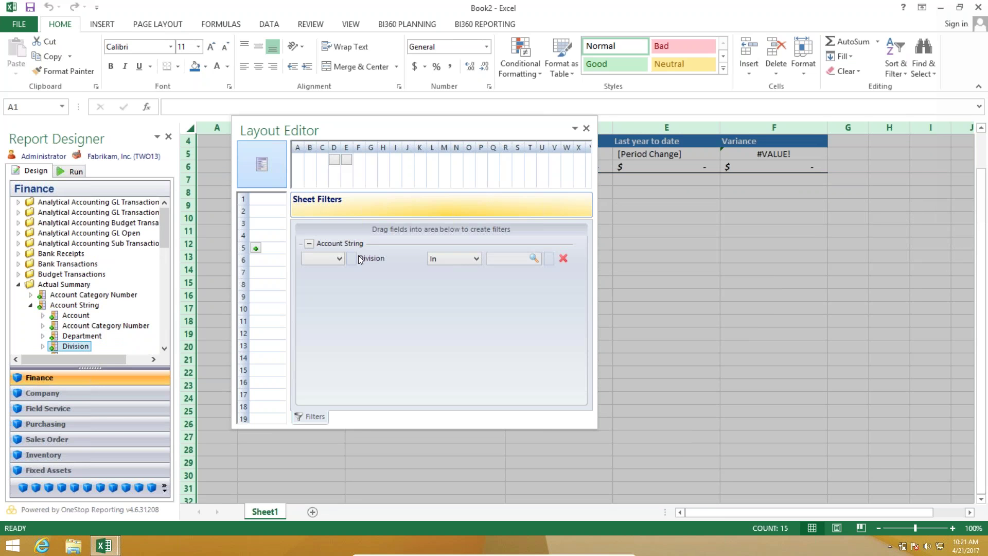
# Start a new Division parameter for the sheet filter with the prompt "Please Choose Division".
pyautogui.click(522, 262)
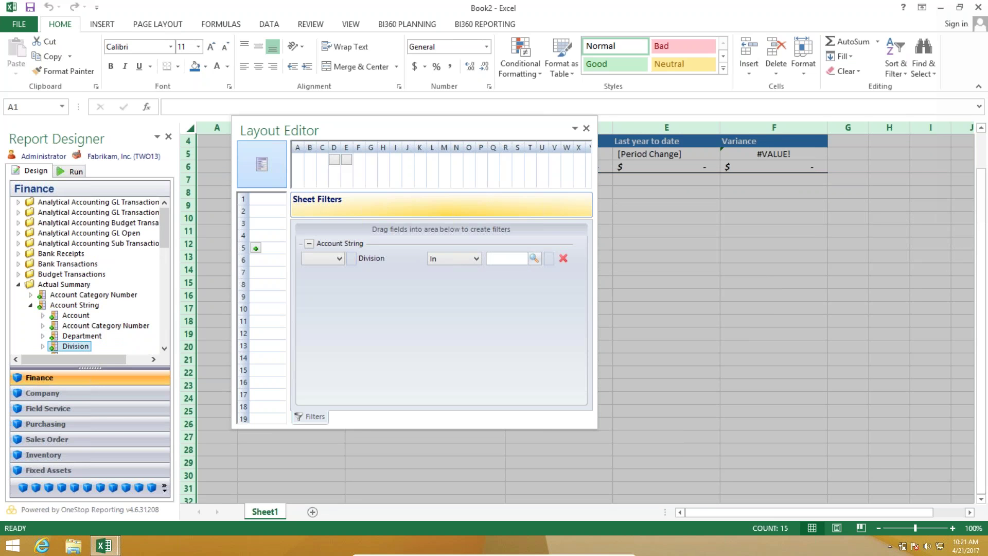
pyautogui.click(534, 259)
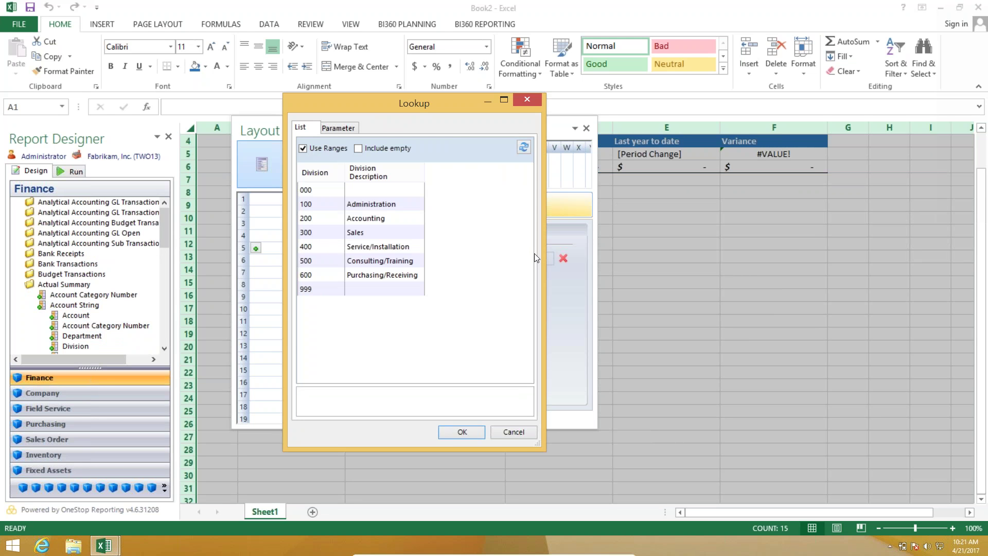
pyautogui.click(339, 129)
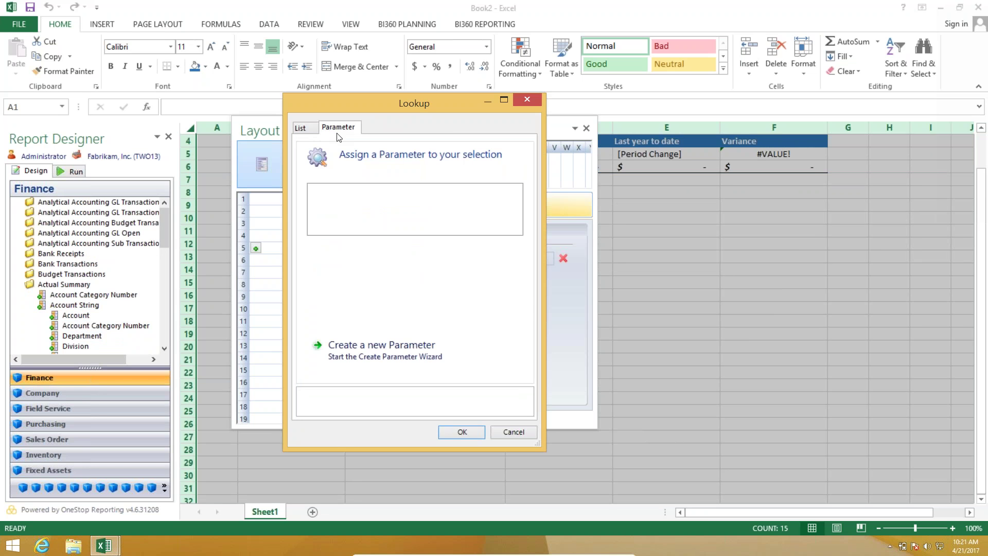
pyautogui.click(381, 345)
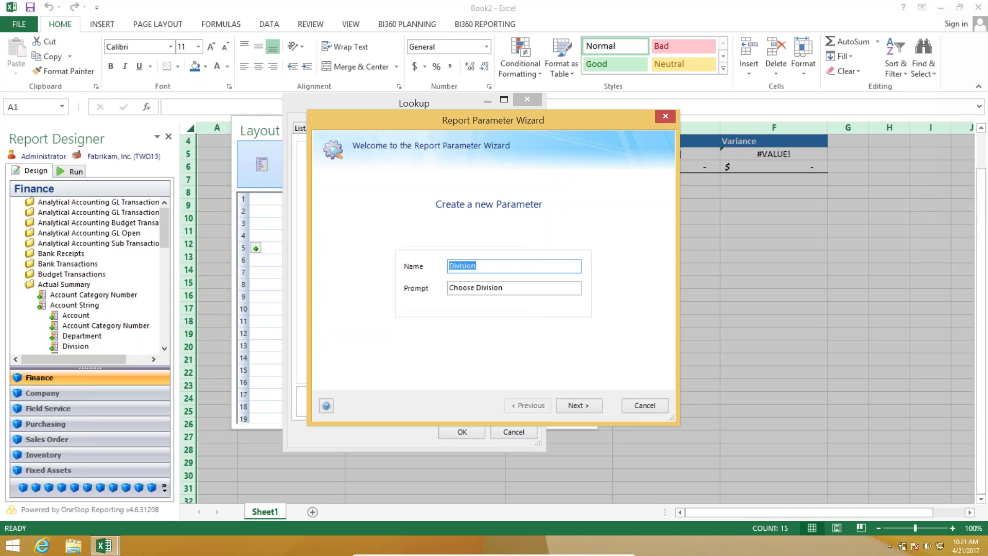
pyautogui.click(449, 288)
pyautogui.write('Please')
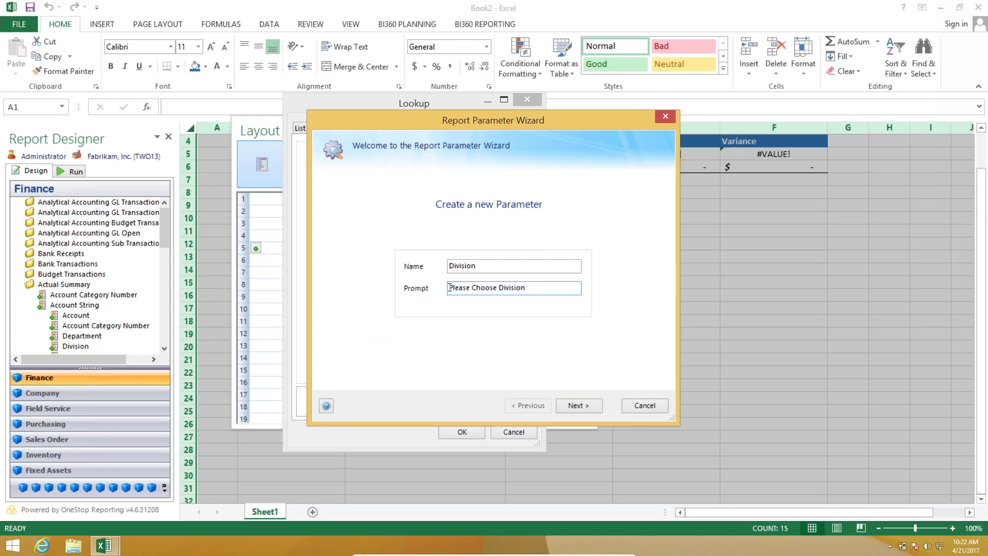
# Finish the parameter with the Lookup Edit style and a sheet created per Division value, and assign it to the filter.
pyautogui.click(580, 407)
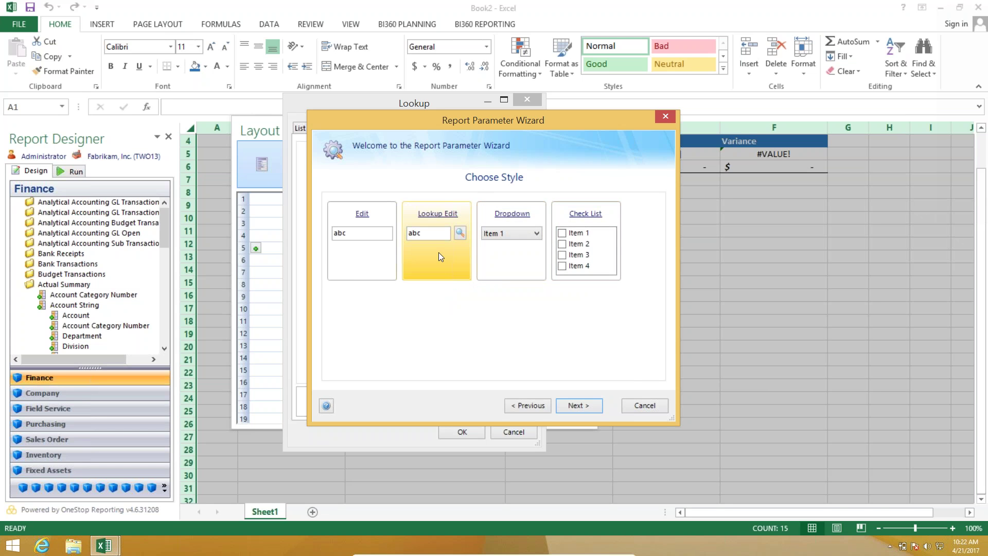
pyautogui.click(581, 406)
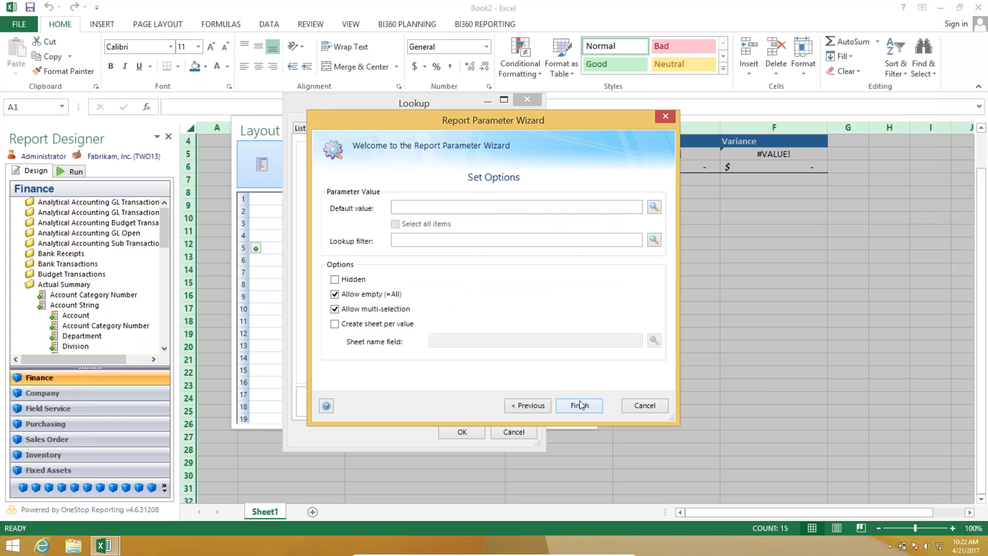
pyautogui.click(356, 326)
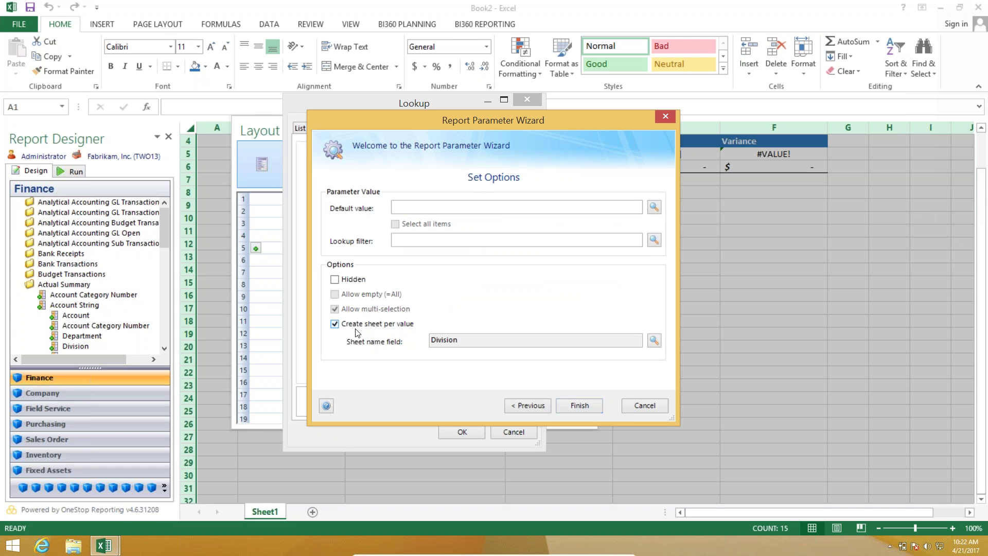
pyautogui.click(589, 405)
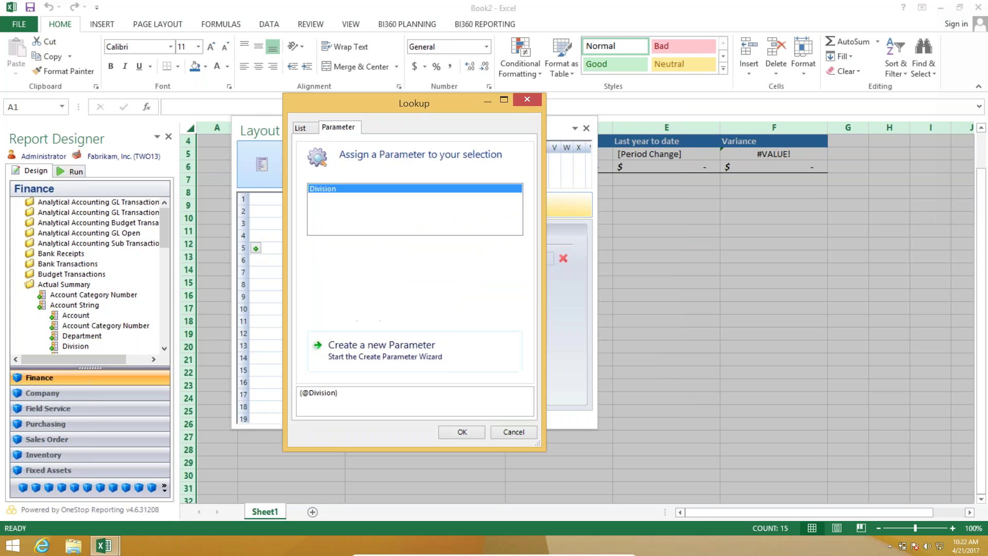
pyautogui.click(455, 431)
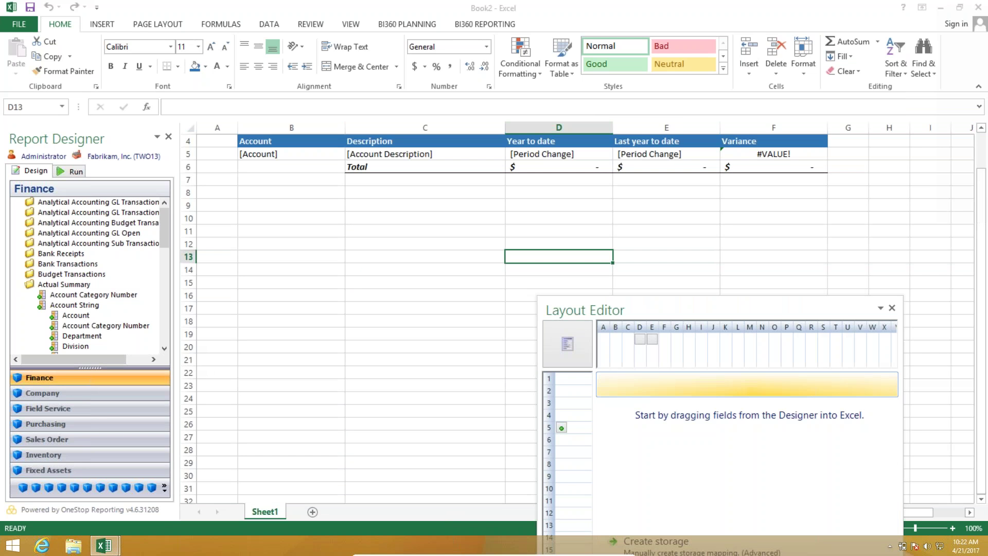
# Insert three blank rows above the table header row, below the Trial Balance title.
pyautogui.click(189, 141)
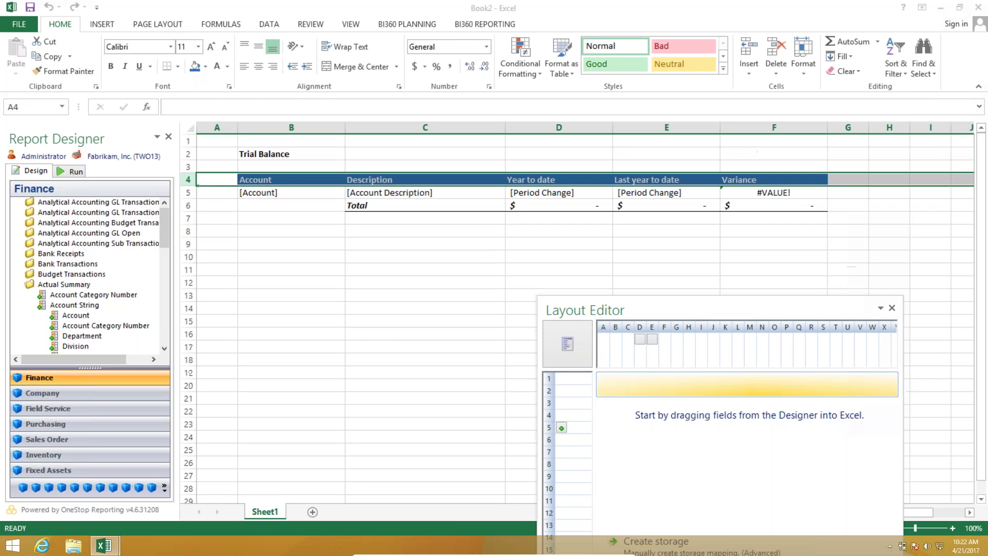
pyautogui.click(424, 192)
pyautogui.click(184, 180)
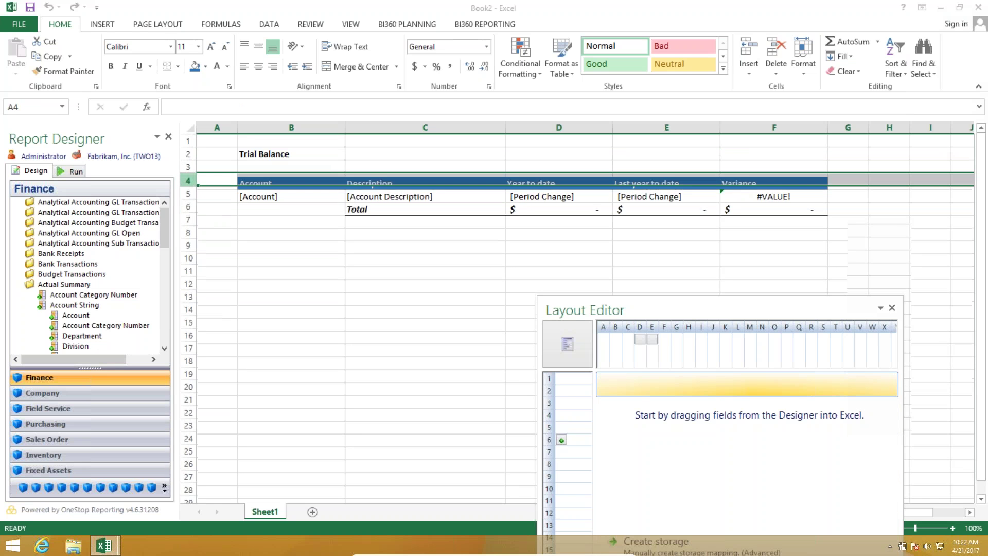
pyautogui.hotkey('ctrl', 'shift', '+')
pyautogui.hotkey('ctrl', 'shift', '+')
pyautogui.hotkey('ctrl', 'shift', '+')
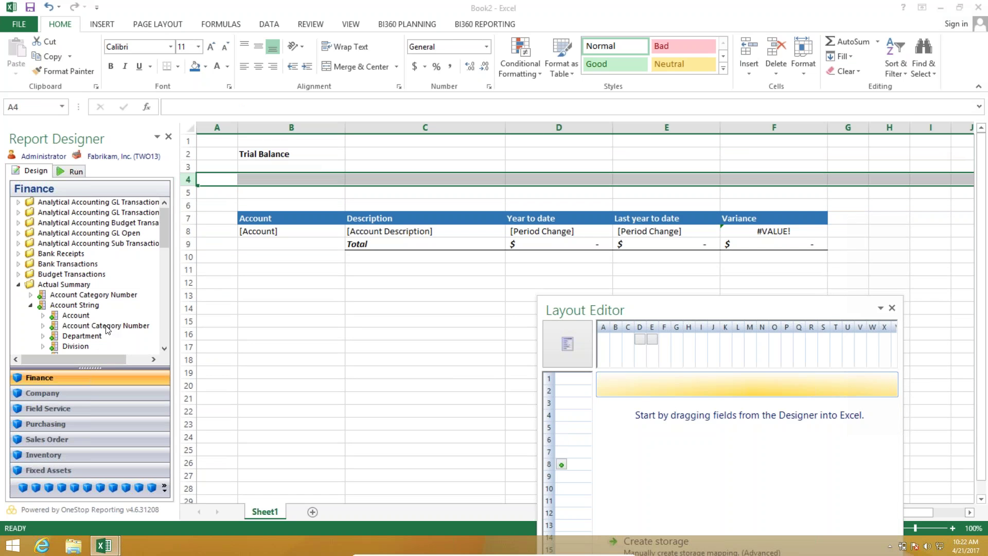
# Add the Division Description field to cell B4 without creating a selection group.
pyautogui.doubleClick(54, 346)
pyautogui.moveTo(107, 212); pyautogui.dragTo(291, 181)
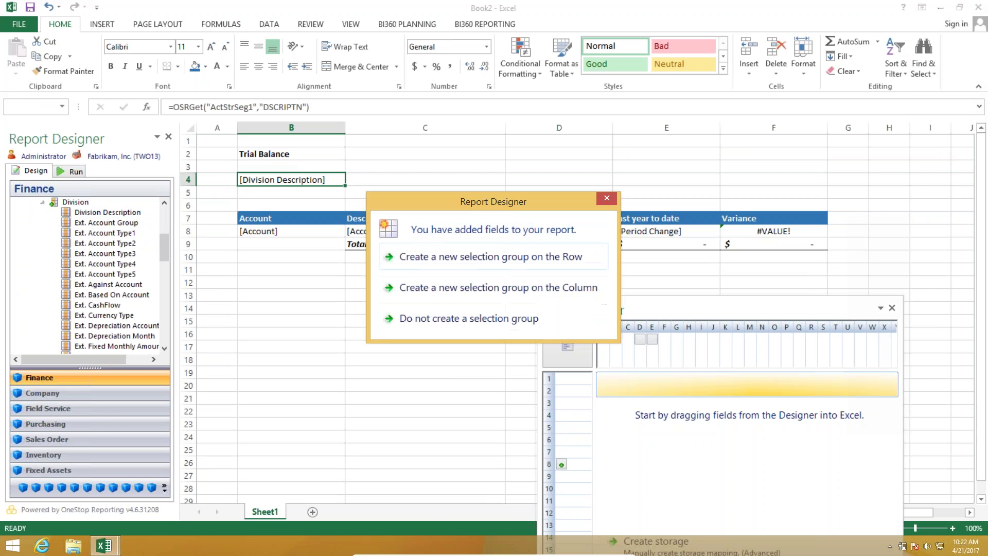
pyautogui.click(453, 323)
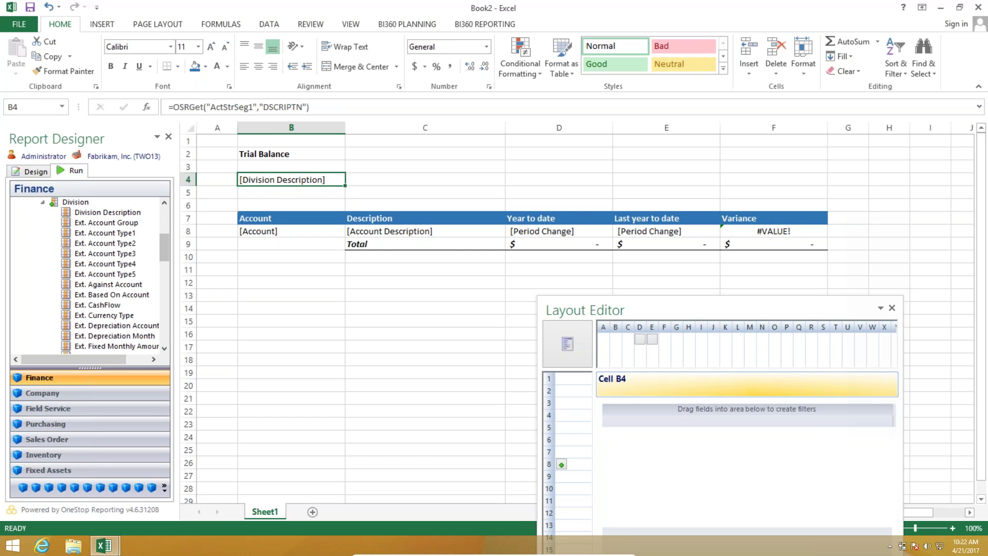
# Run the report for division 300 (Sales), keeping the posting period 201407.
pyautogui.click(72, 171)
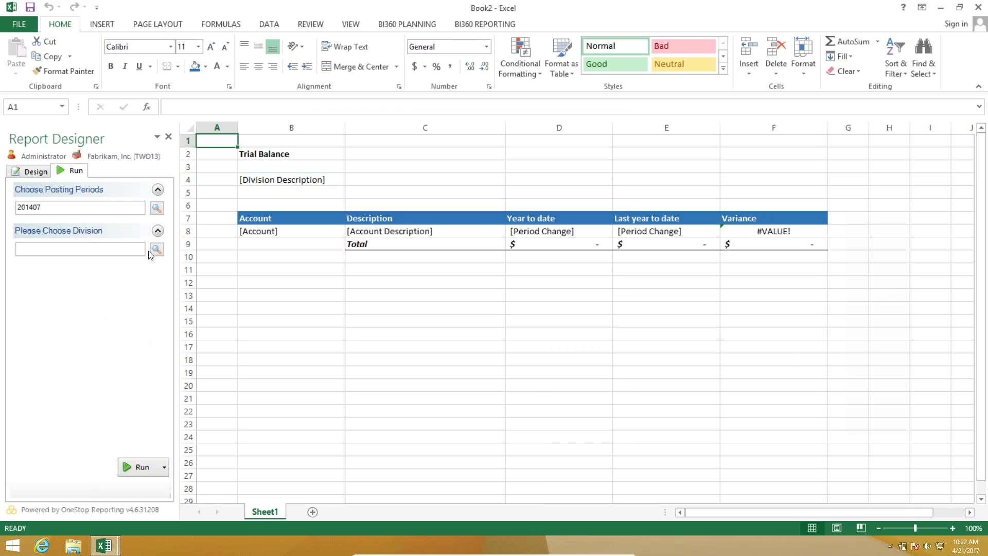
pyautogui.click(156, 250)
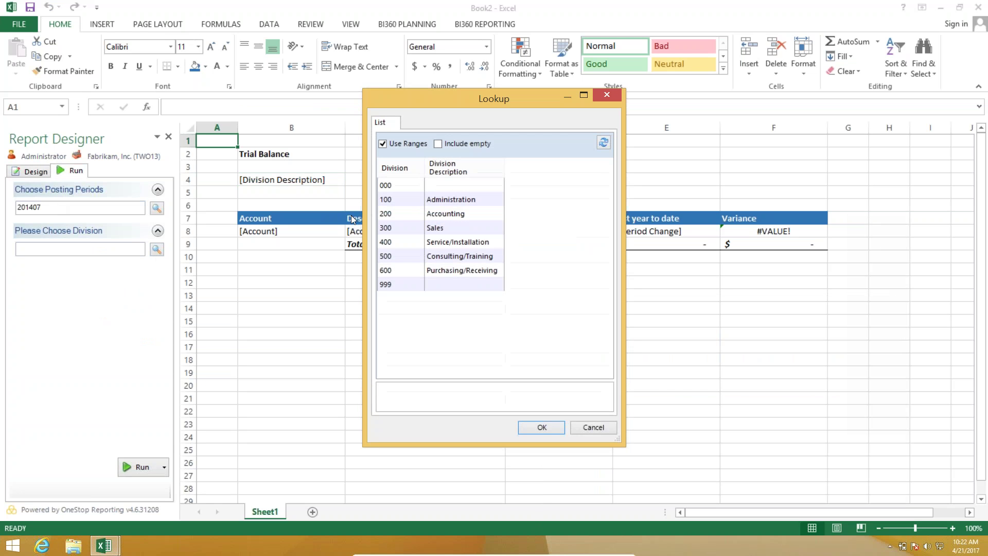
pyautogui.click(410, 228)
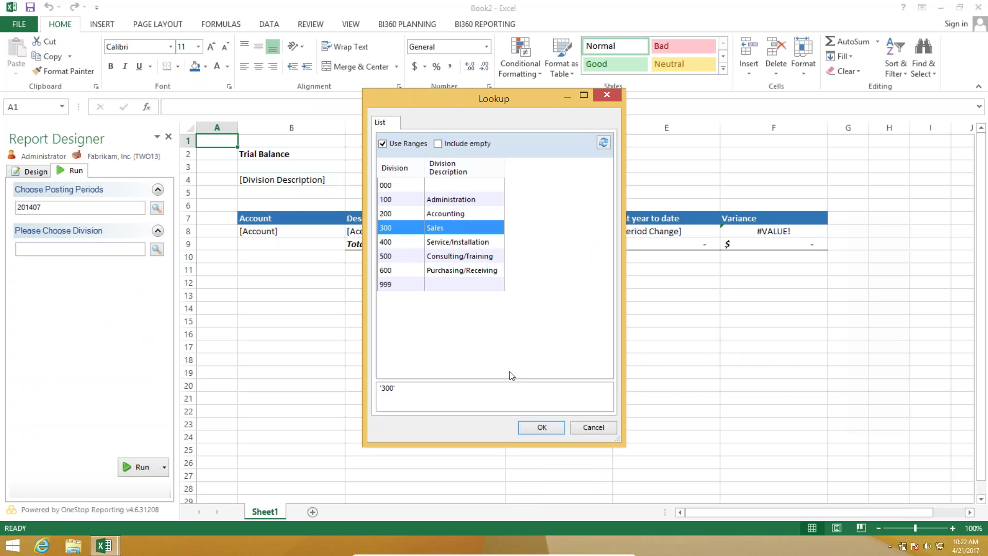
pyautogui.click(542, 427)
pyautogui.click(137, 466)
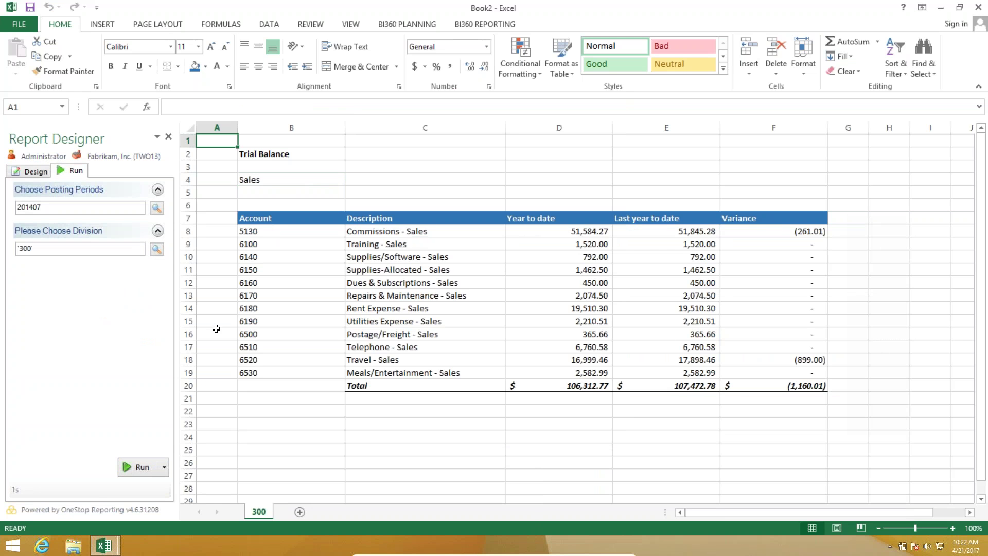
# Add divisions 100 and 500 to the Division parameter alongside 300 and run the report again.
pyautogui.click(156, 249)
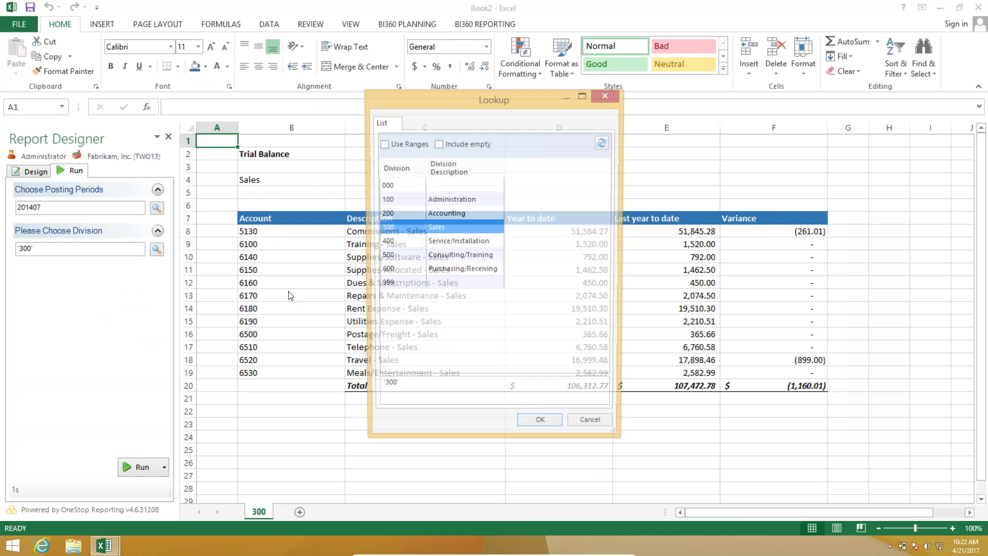
pyautogui.keyDown('ctrl'); pyautogui.click(427, 200); pyautogui.keyUp('ctrl')
pyautogui.keyDown('ctrl'); pyautogui.click(425, 254); pyautogui.keyUp('ctrl')
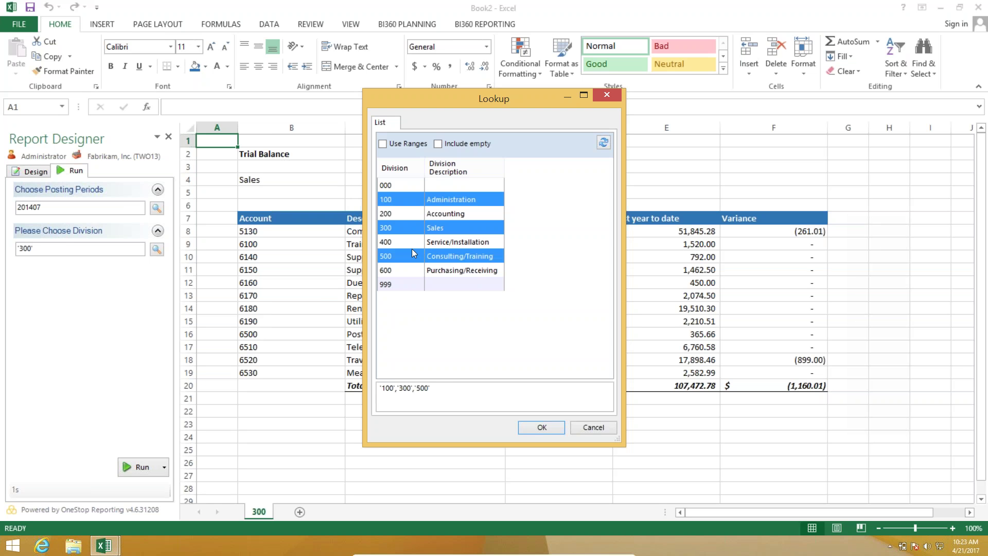
pyautogui.click(545, 427)
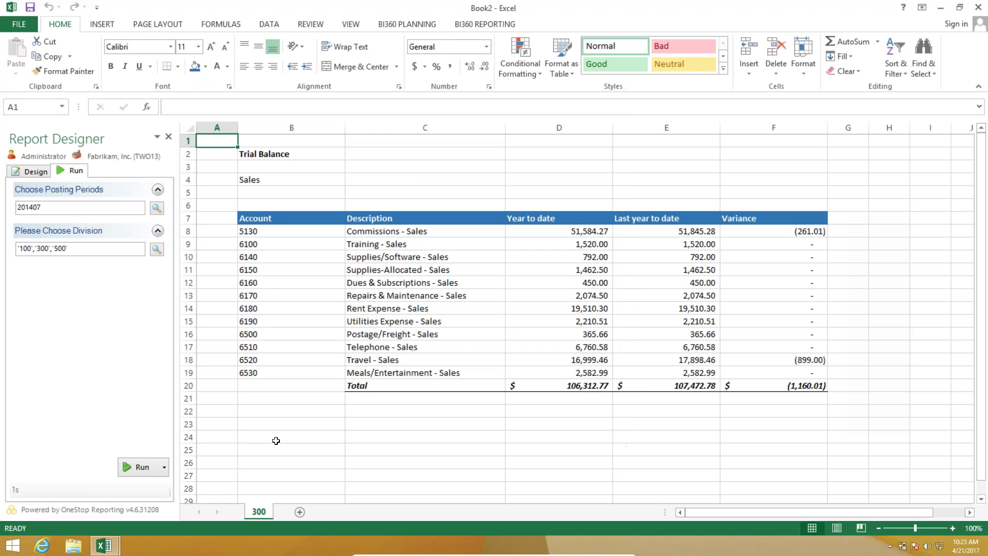
pyautogui.click(134, 467)
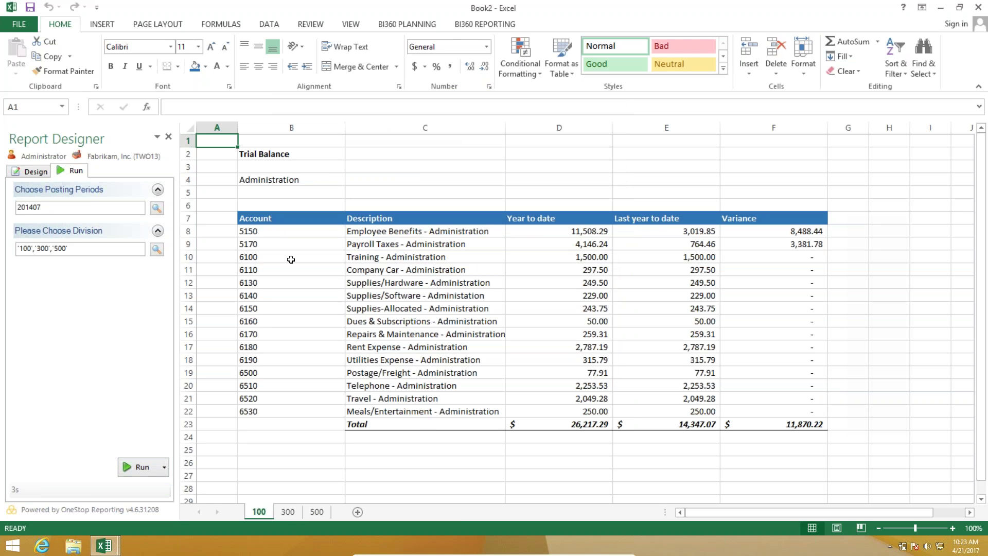
# Check the division description and figures on the sheets for divisions 100, 300 and 500.
pyautogui.click(278, 181)
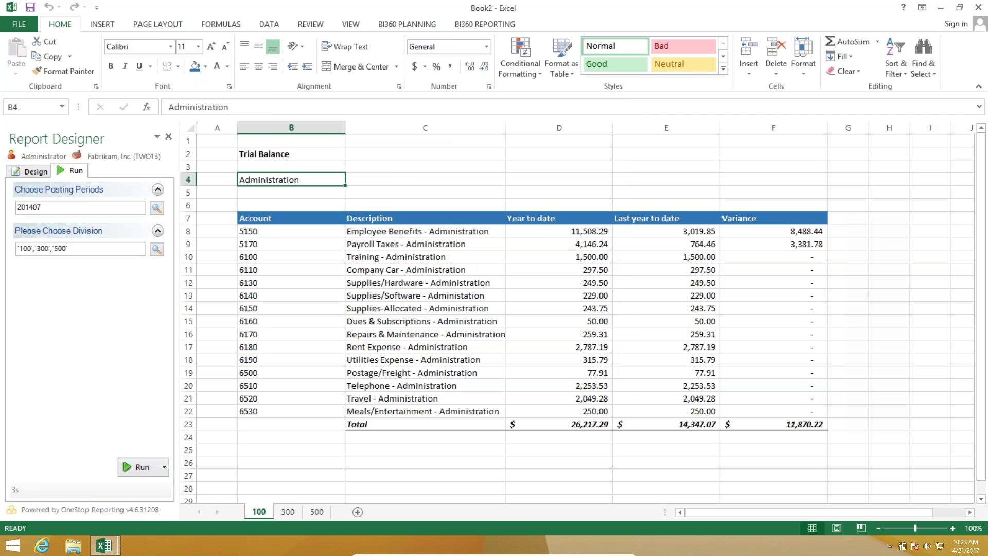
pyautogui.click(288, 511)
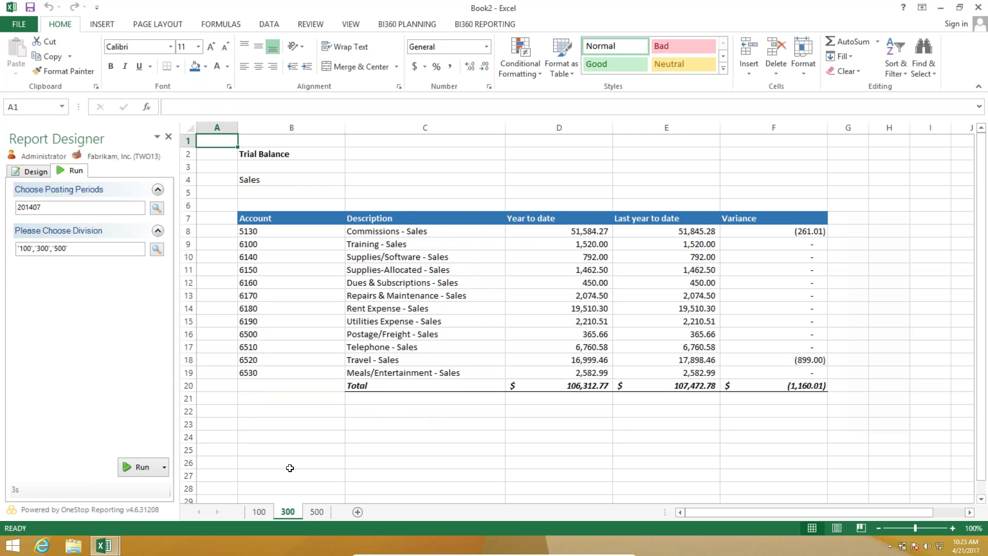
pyautogui.click(316, 511)
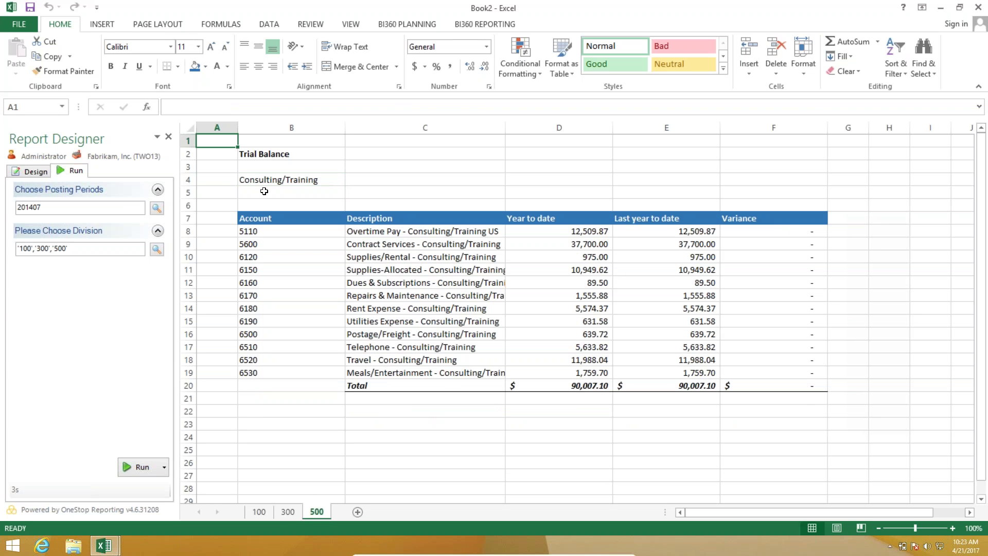
# On the division 300 sheet, drill down from the Travel - Sales year-to-date amount to the actual details and review the transaction columns.
pyautogui.click(278, 512)
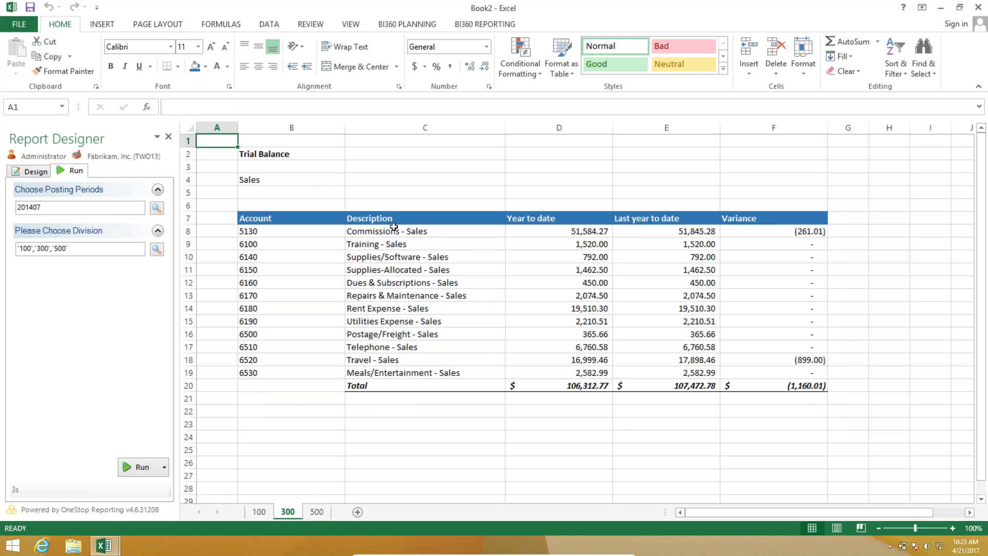
pyautogui.rightClick(560, 368)
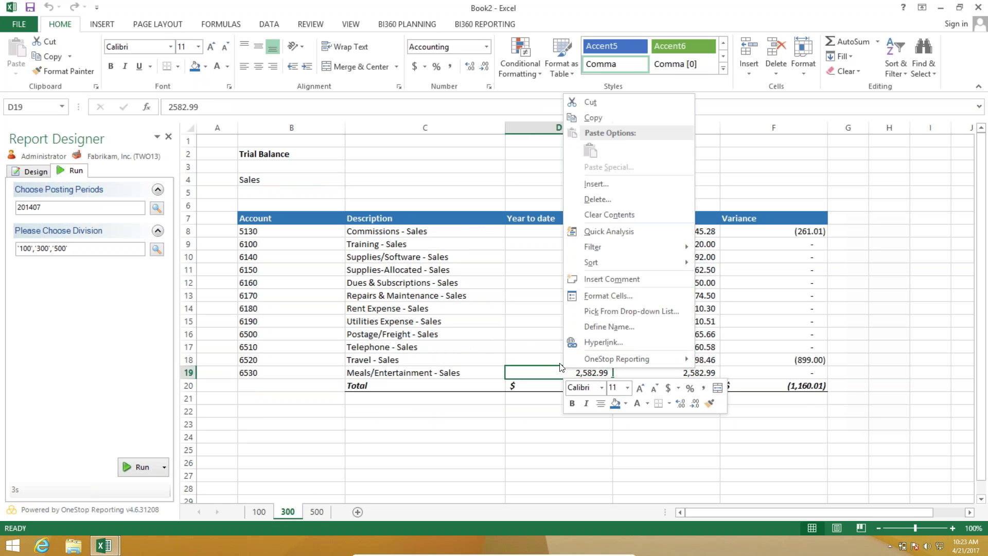
pyautogui.click(566, 360)
pyautogui.rightClick(565, 358)
pyautogui.moveTo(617, 349)
pyautogui.click(720, 366)
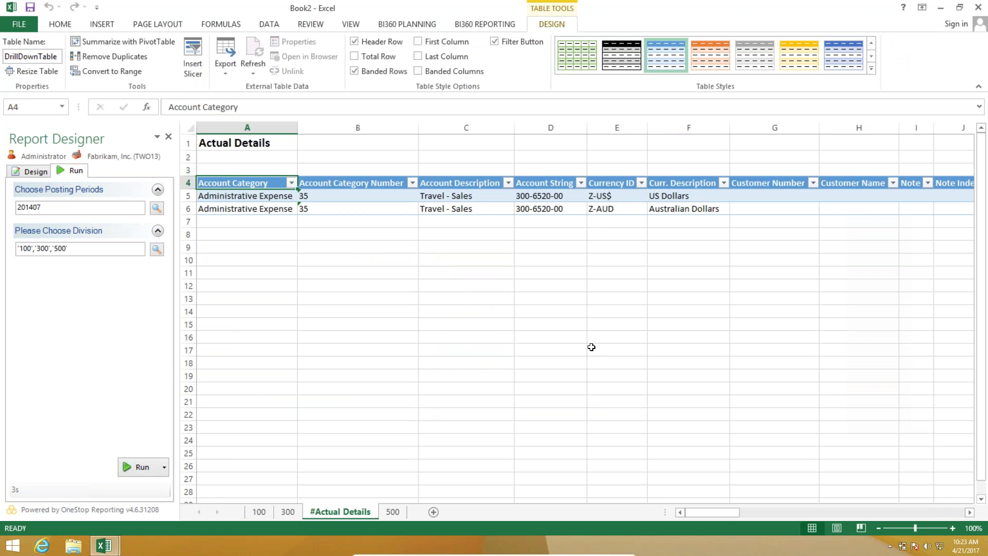
pyautogui.moveTo(721, 514); pyautogui.dragTo(946, 508)
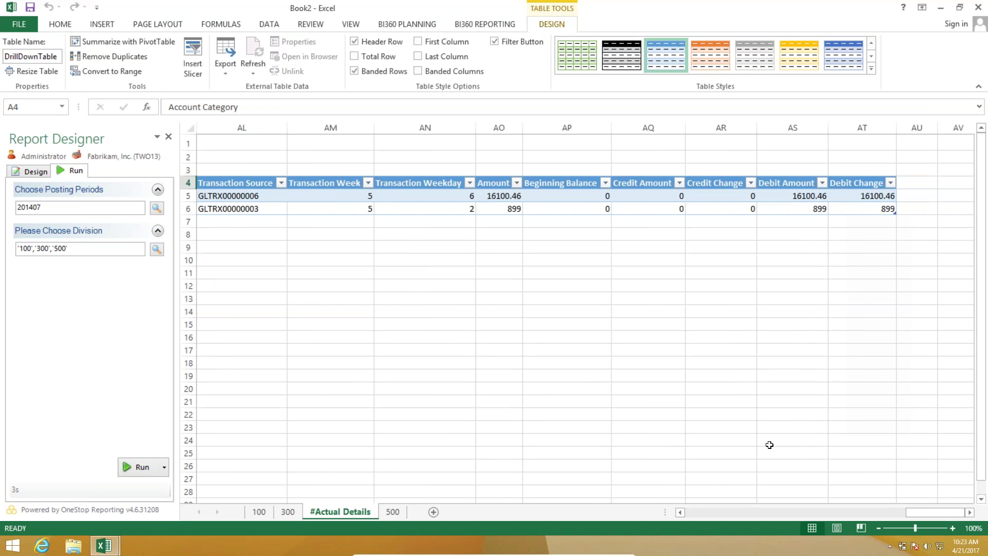
# Return to the report design and rename the Total label in cell C9 to "Revenue".
pyautogui.click(16, 172)
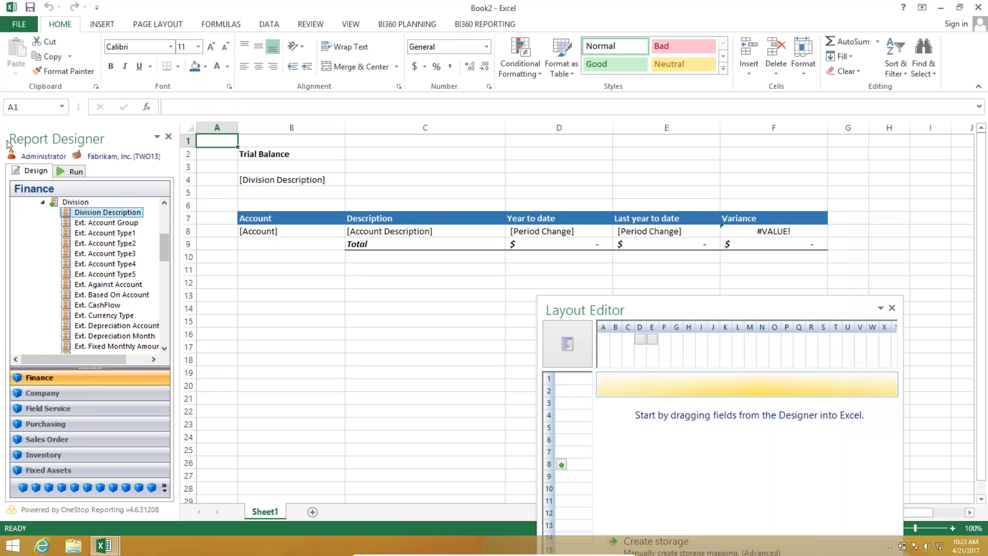
pyautogui.moveTo(633, 311); pyautogui.dragTo(623, 276)
pyautogui.click(306, 150)
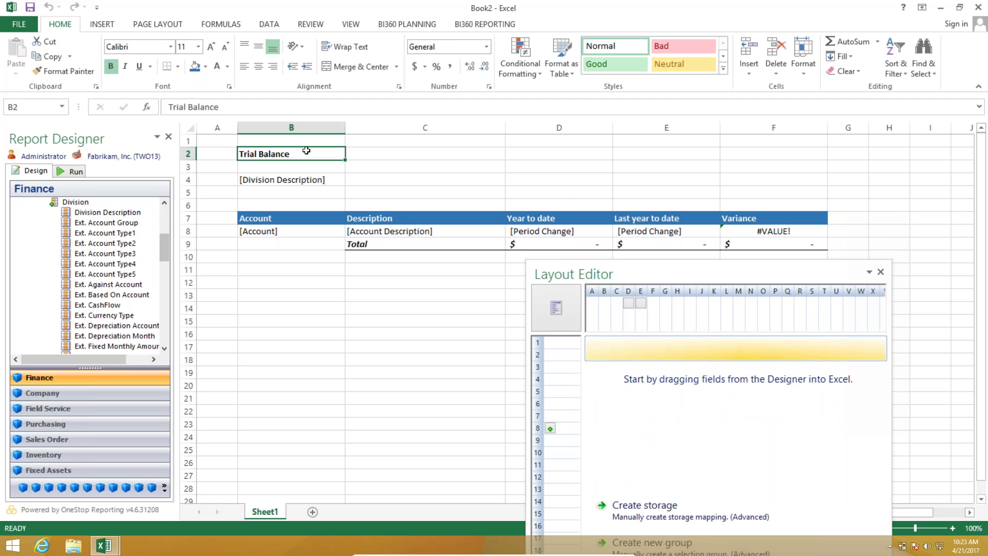
pyautogui.click(453, 242)
pyautogui.write('REvenue')
pyautogui.press('Return')
# Change the Account filter of the row 8 group to "Begins with" 4.
pyautogui.moveTo(574, 274); pyautogui.dragTo(375, 89)
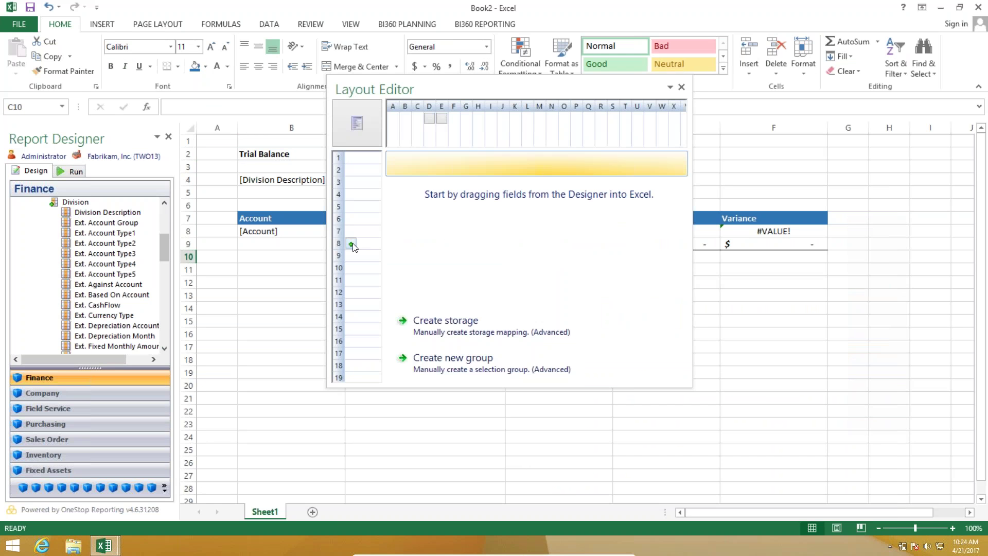
pyautogui.click(339, 243)
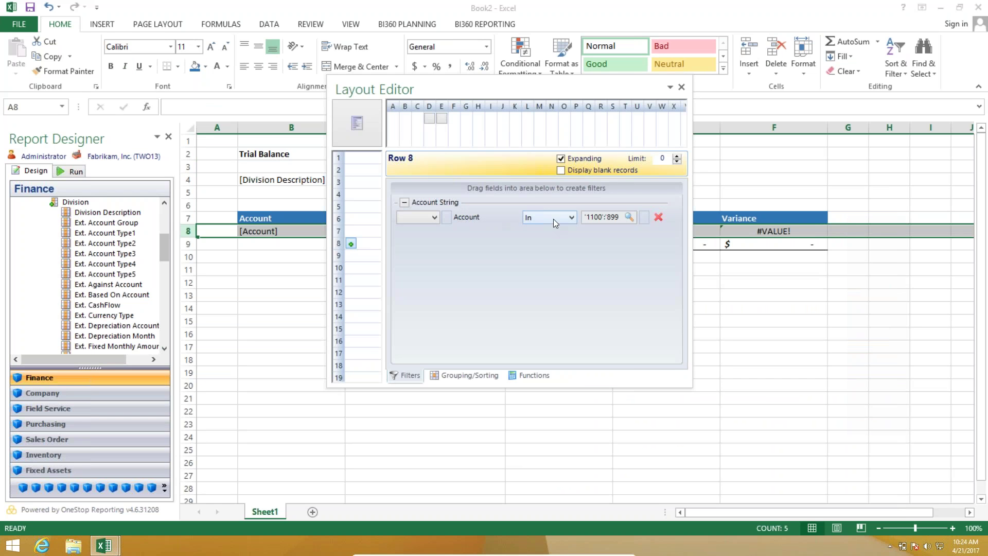
pyautogui.click(541, 221)
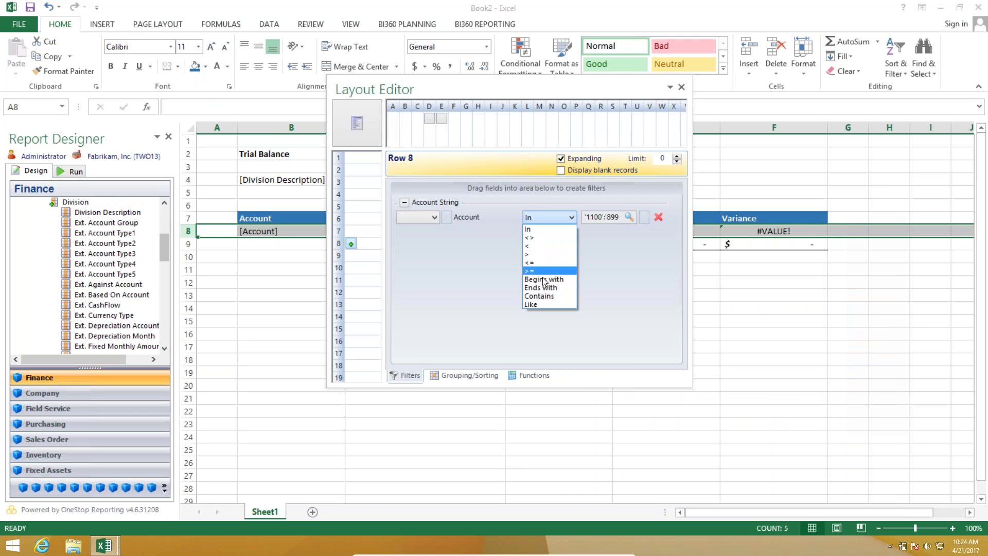
pyautogui.click(544, 279)
pyautogui.click(604, 217)
pyautogui.hotkey('ctrl', 'a')
pyautogui.write('4')
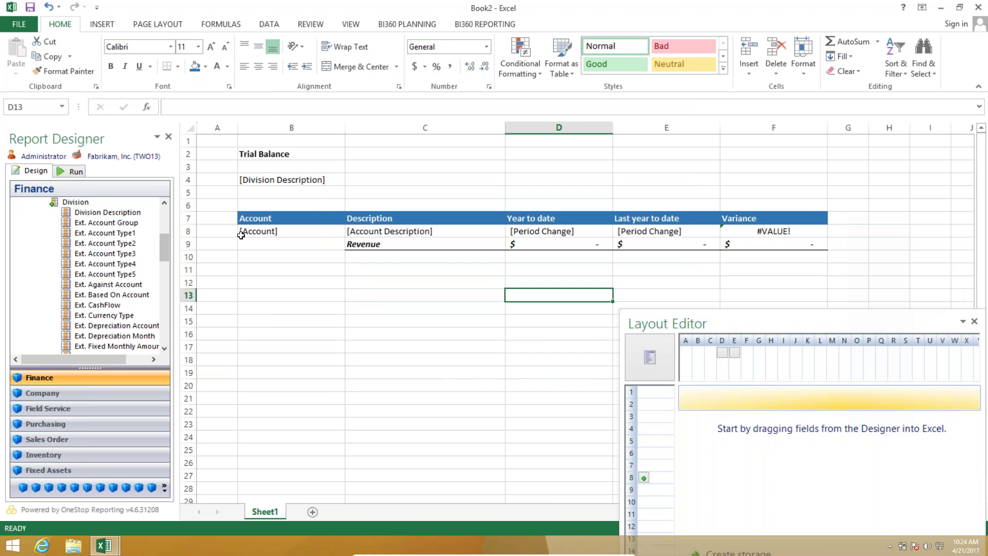
# Copy the account row and Revenue row (rows 8 and 9) and paste them at row 11.
pyautogui.moveTo(189, 231); pyautogui.dragTo(189, 244)
pyautogui.rightClick(233, 241)
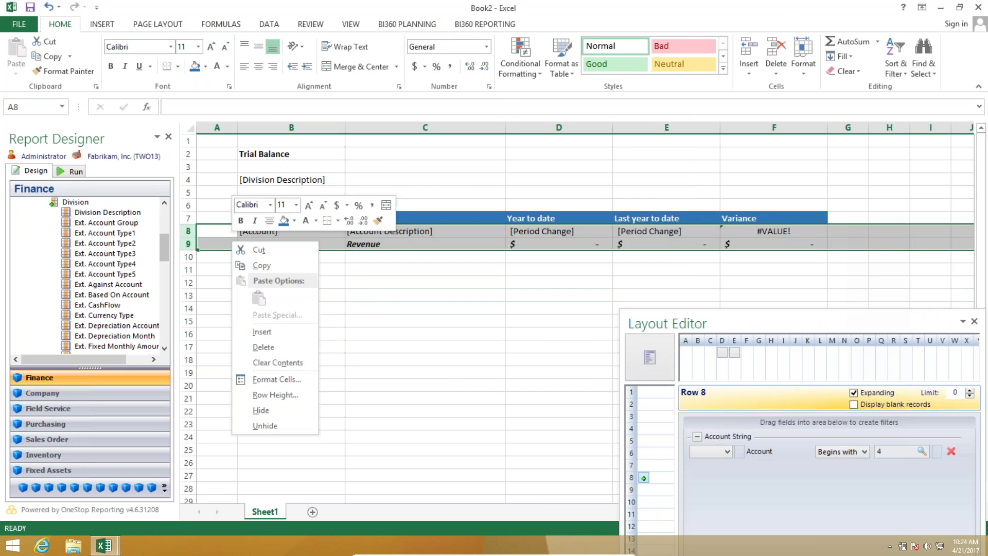
pyautogui.click(261, 265)
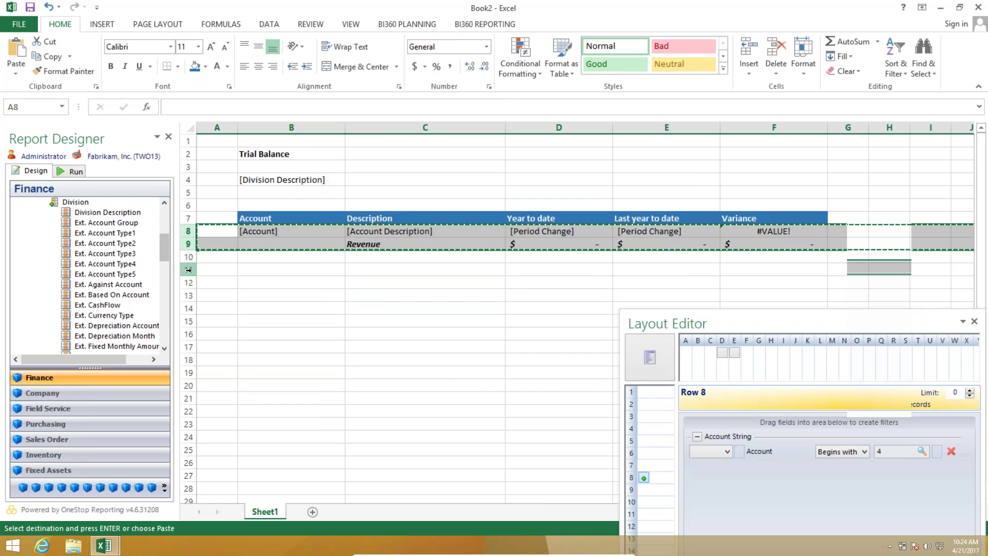
pyautogui.rightClick(189, 269)
pyautogui.click(220, 325)
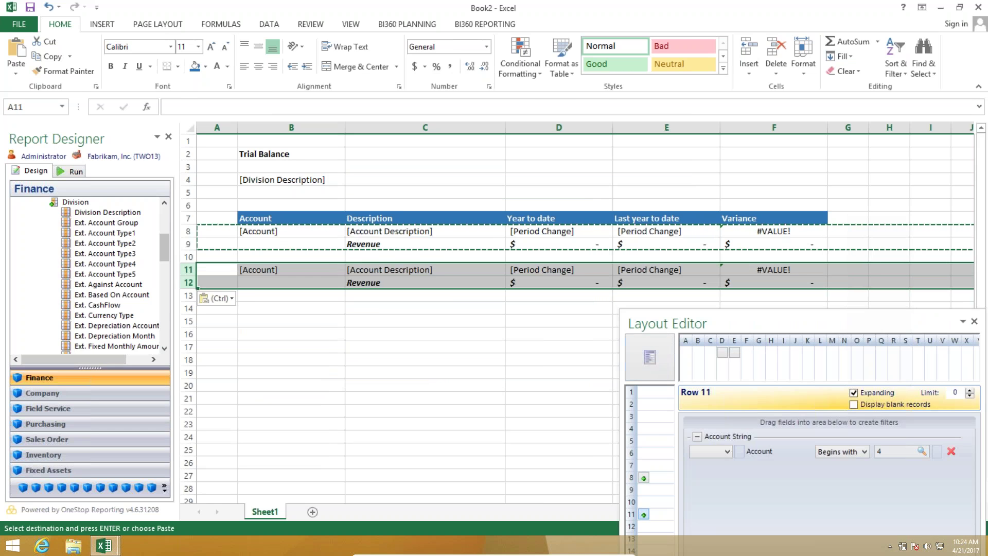
# Set the Account filter of the row 11 group to begin with 5.
pyautogui.moveTo(668, 324); pyautogui.dragTo(134, 7)
pyautogui.click(227, 14)
pyautogui.moveTo(227, 14); pyautogui.dragTo(385, 92)
pyautogui.click(501, 212)
pyautogui.write('5')
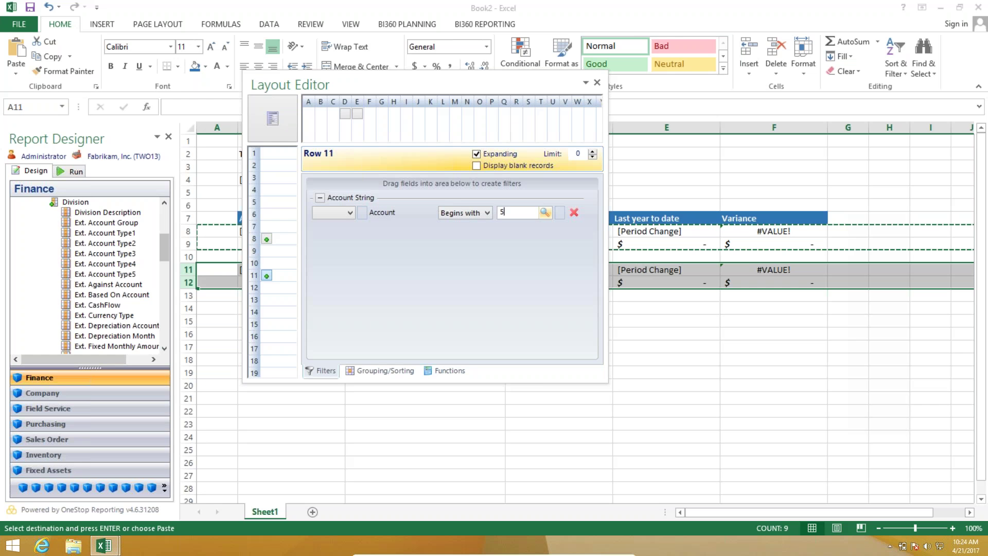
# Add a second Account filter to the row 11 group, joined with Or, that begins with 6.
pyautogui.scroll(5, 164, 250)
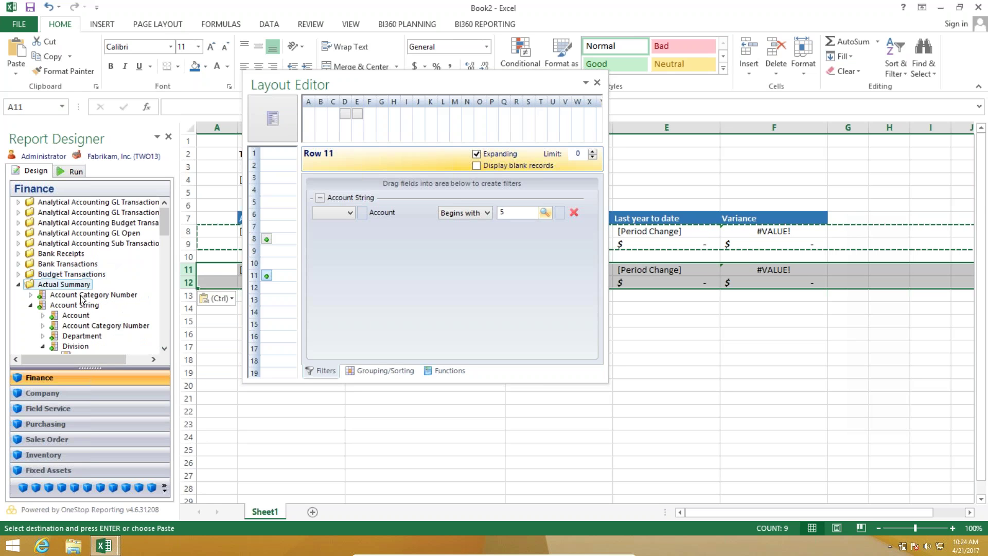
pyautogui.moveTo(76, 315); pyautogui.dragTo(363, 242)
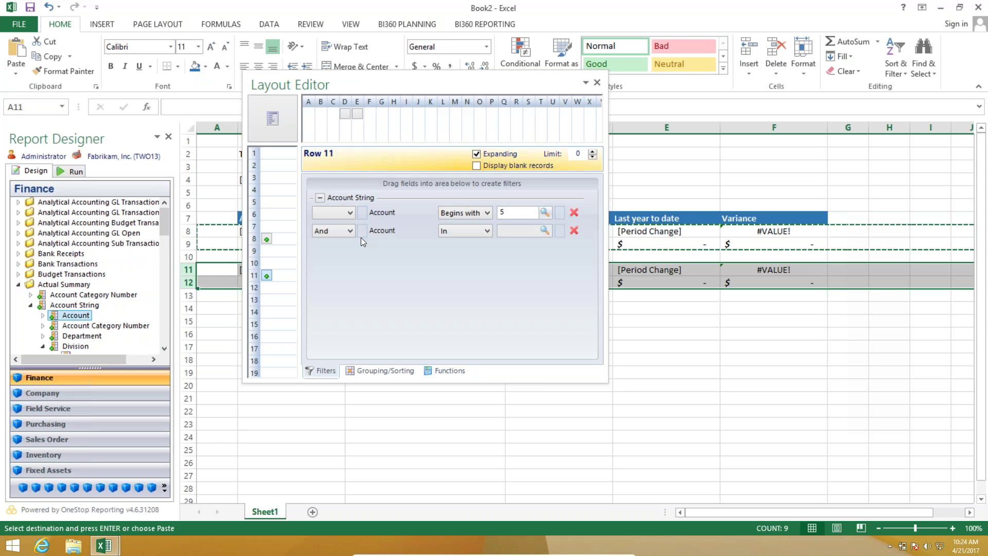
pyautogui.click(321, 232)
pyautogui.click(325, 252)
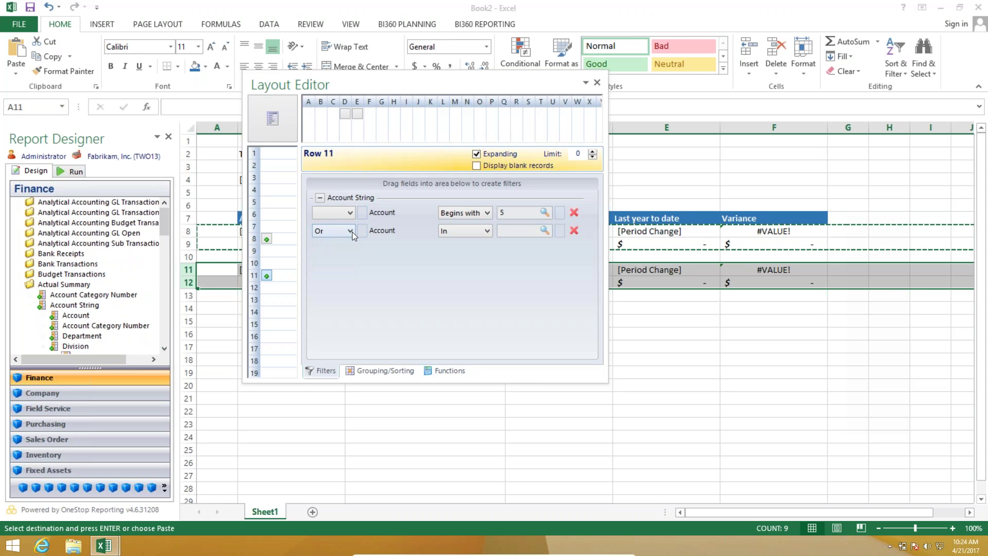
pyautogui.click(469, 231)
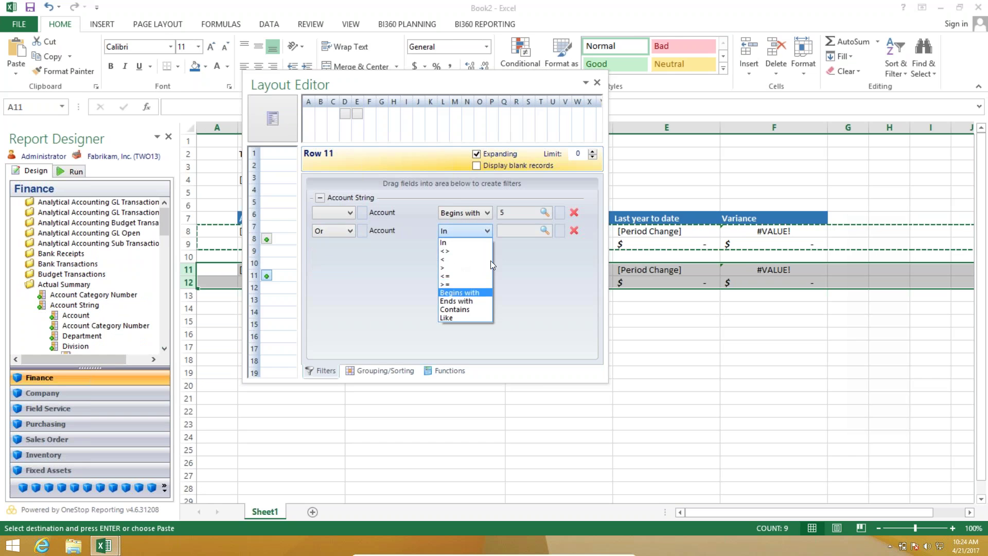
pyautogui.click(463, 293)
pyautogui.click(518, 230)
pyautogui.write('6')
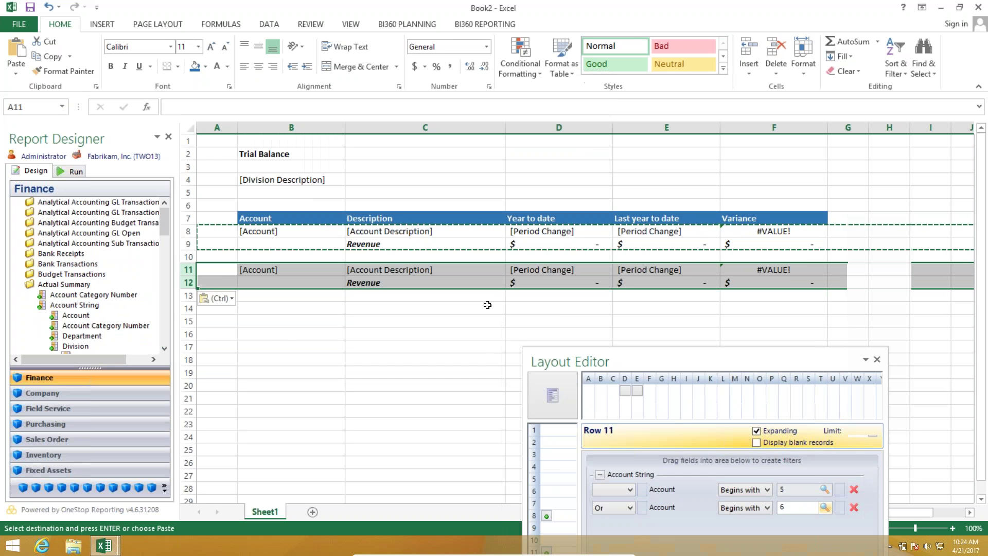
pyautogui.click(488, 305)
pyautogui.write('``')
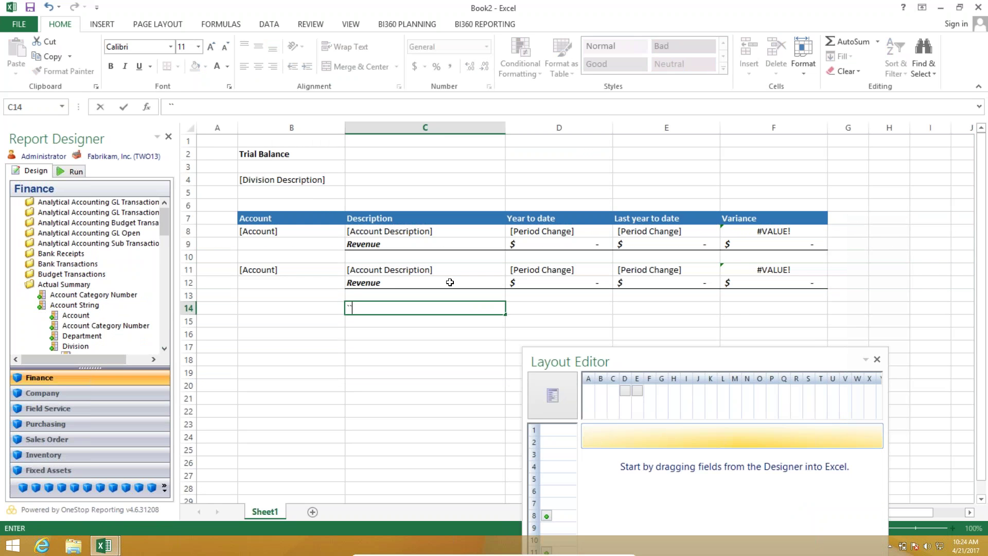
pyautogui.press('Return')
# Change the copied Revenue label in C12 to Expenses.
pyautogui.click(393, 283)
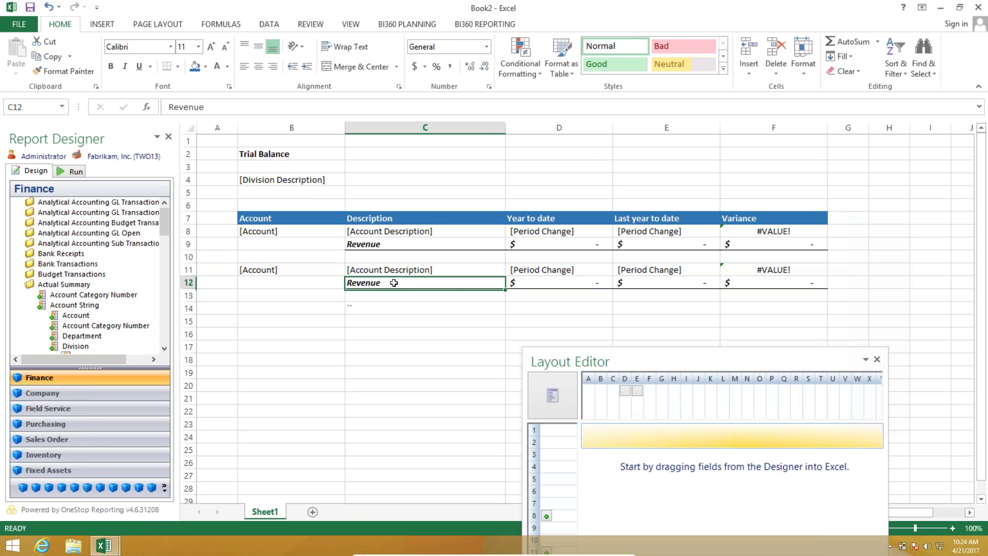
pyautogui.write('E')
pyautogui.write('xpe')
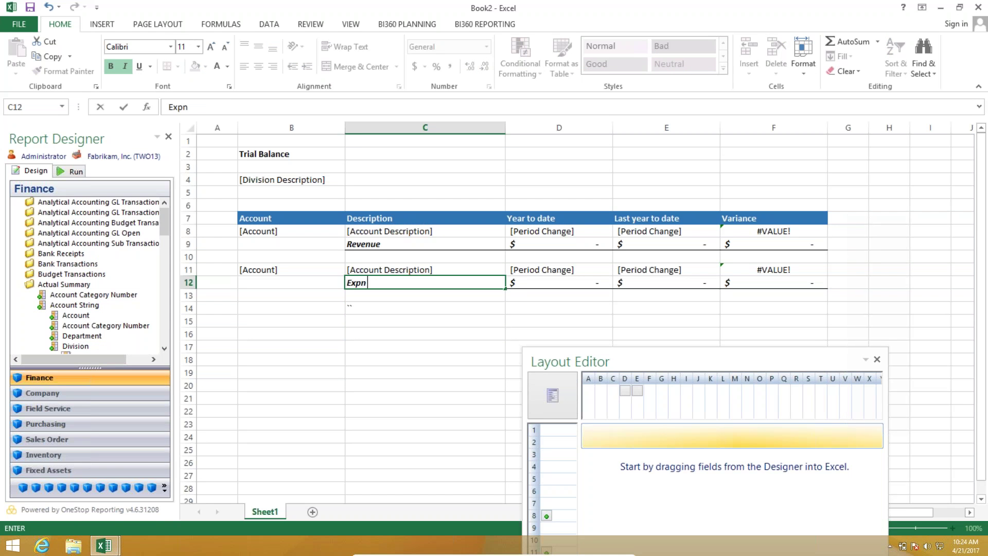
pyautogui.press('BackSpace')
pyautogui.write('enses')
pyautogui.press('Return')
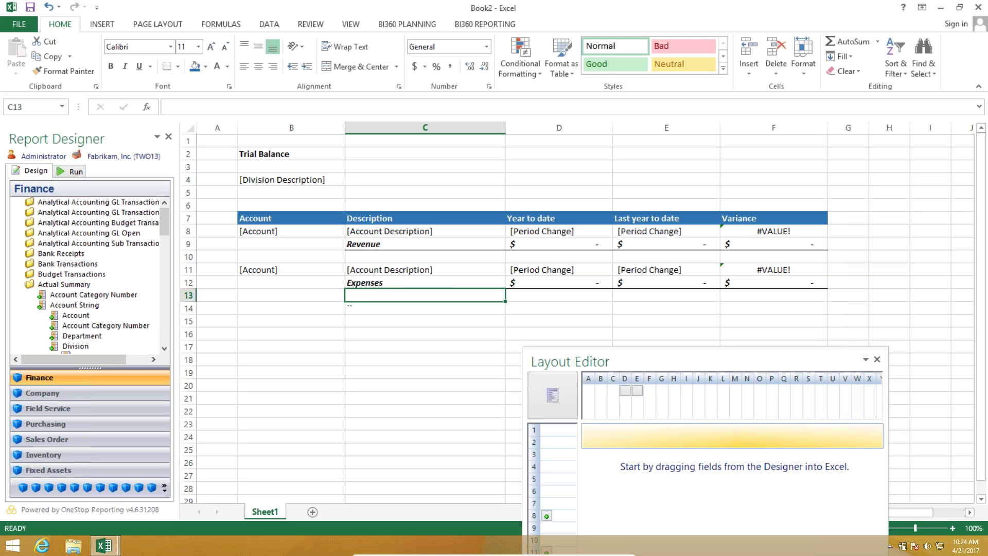
# Add a Net Income row at row 14 that subtracts expenses from revenue in D14, and fill the formula across to F14.
pyautogui.click(356, 310)
pyautogui.write('Net Income')
pyautogui.press('Tab')
pyautogui.write('=')
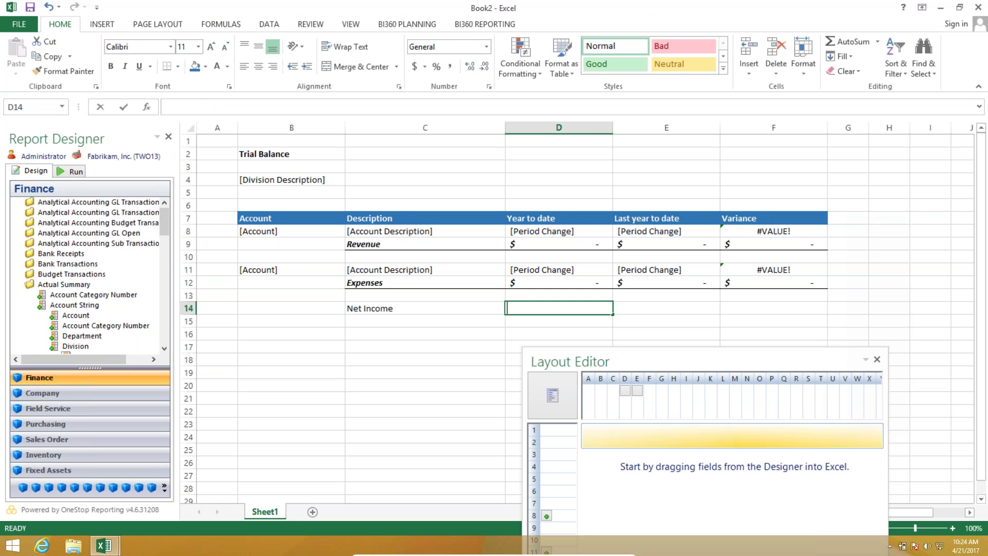
pyautogui.click(552, 246)
pyautogui.write('-')
pyautogui.click(559, 283)
pyautogui.press('Return')
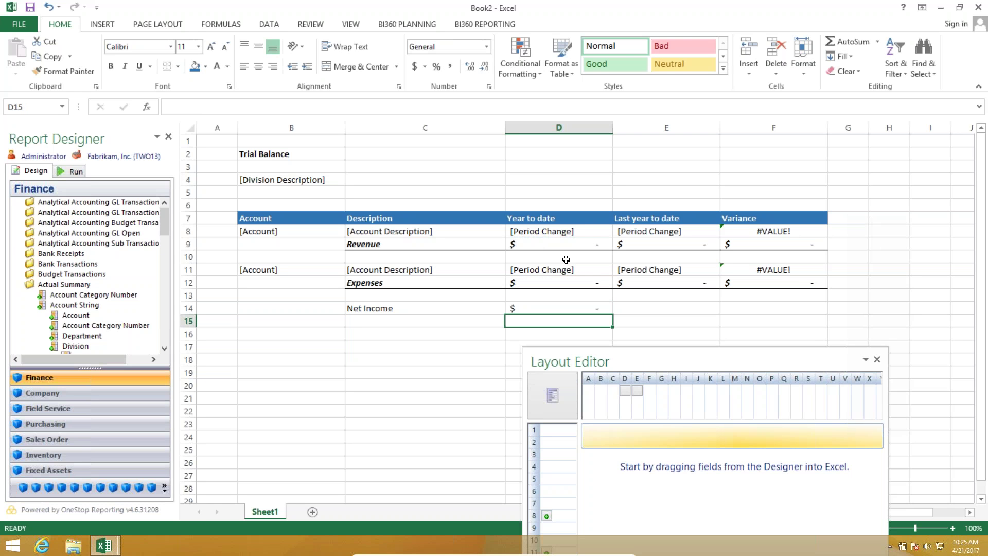
pyautogui.click(591, 312)
pyautogui.moveTo(615, 319); pyautogui.dragTo(783, 316)
# Format the Net Income row C14:F14 with a top and double bottom border, bold and italic.
pyautogui.moveTo(392, 311); pyautogui.dragTo(806, 312)
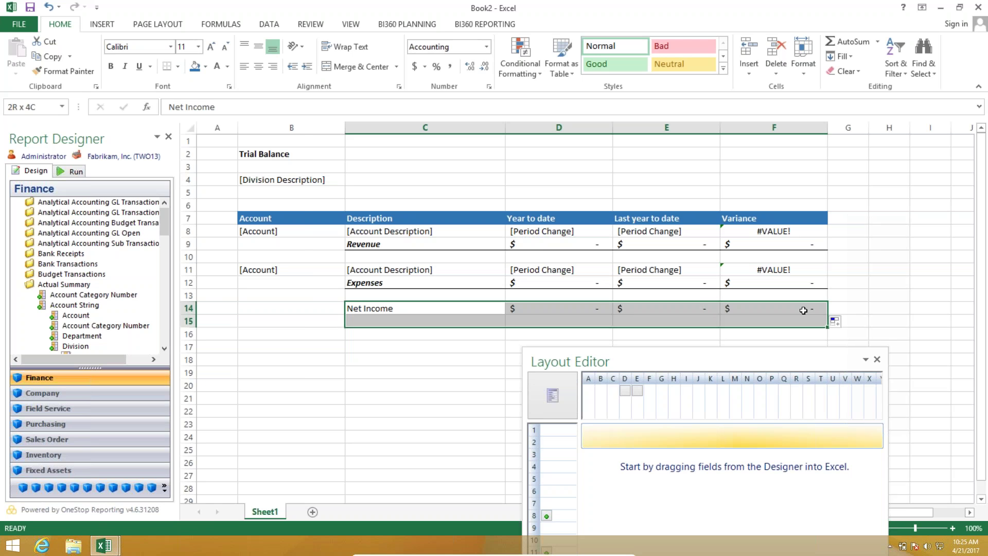
pyautogui.click(178, 66)
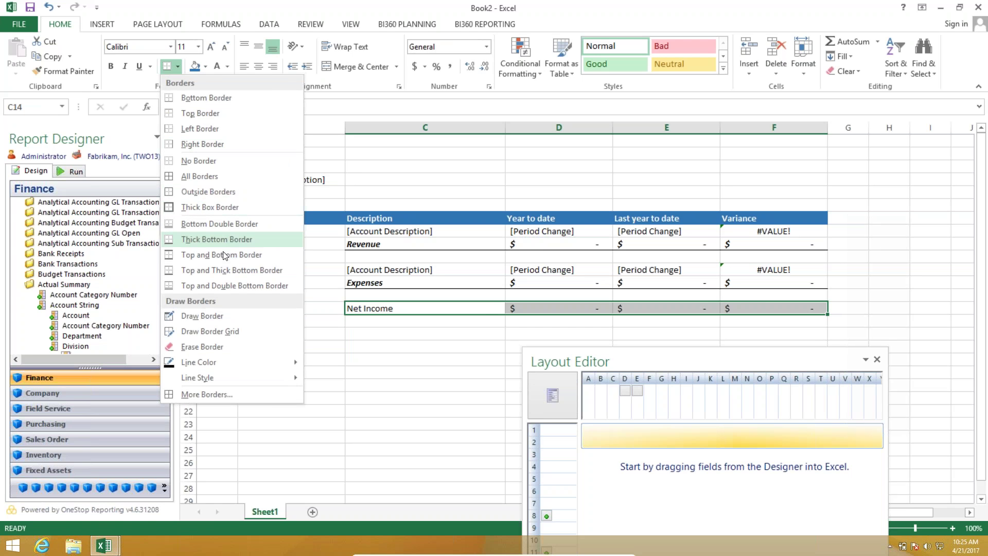
pyautogui.click(208, 283)
pyautogui.moveTo(403, 312); pyautogui.dragTo(750, 314)
pyautogui.hotkey('ctrl', 'b')
pyautogui.hotkey('ctrl', 'i')
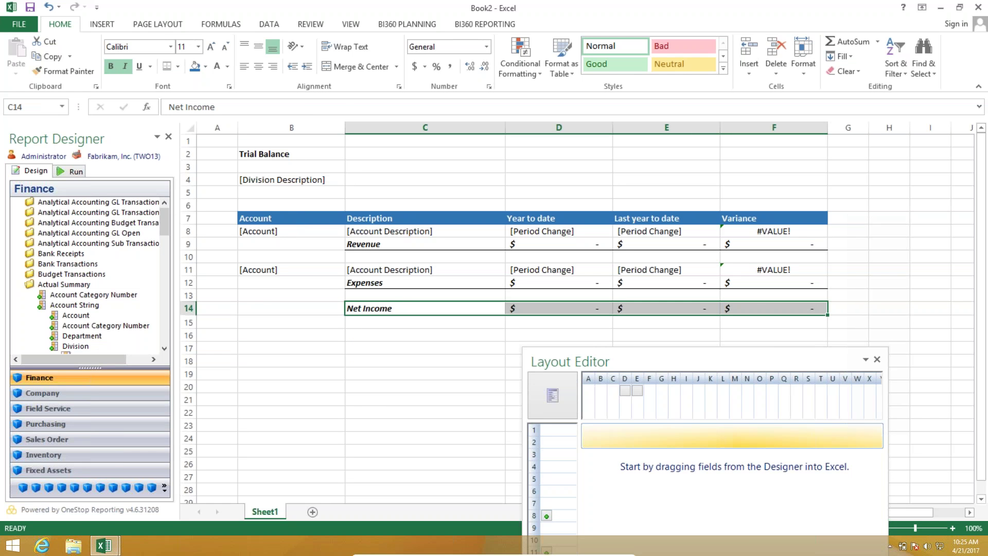
# Move the Layout Editor aside and run the report for divisions 000, 100, 200 and 300.
pyautogui.moveTo(570, 362); pyautogui.dragTo(737, 490)
pyautogui.click(667, 386)
pyautogui.click(71, 172)
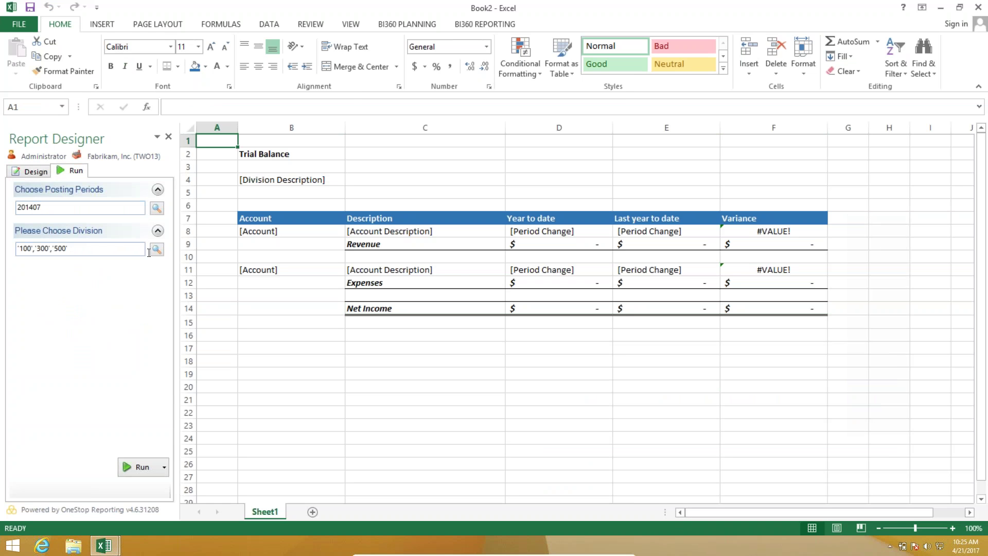
pyautogui.click(157, 249)
pyautogui.keyDown('shift'); pyautogui.click(441, 228); pyautogui.keyUp('shift')
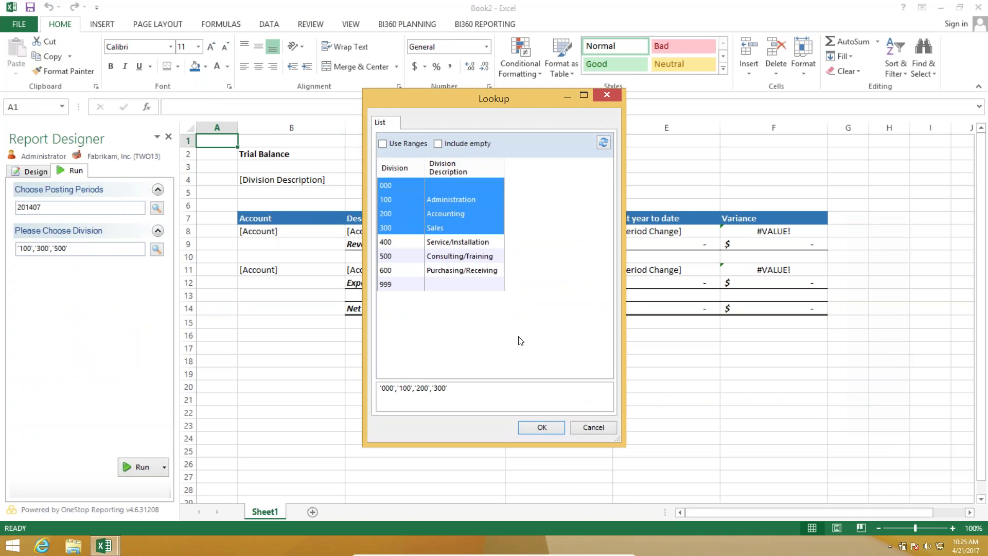
pyautogui.click(541, 428)
pyautogui.click(137, 469)
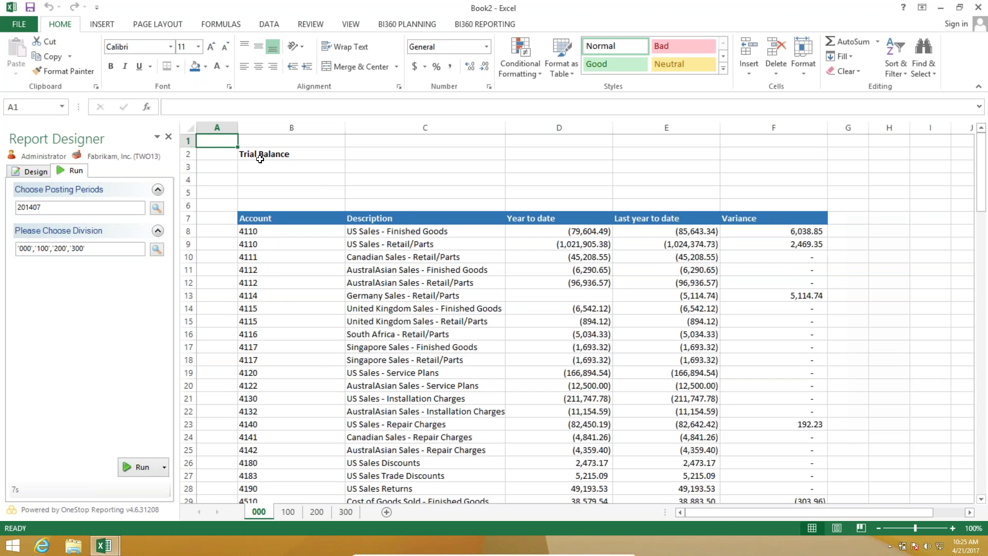
# Examine the account rows and totals on the generated division sheets 000, 100 and 200.
pyautogui.scroll(-1, 576, 317)
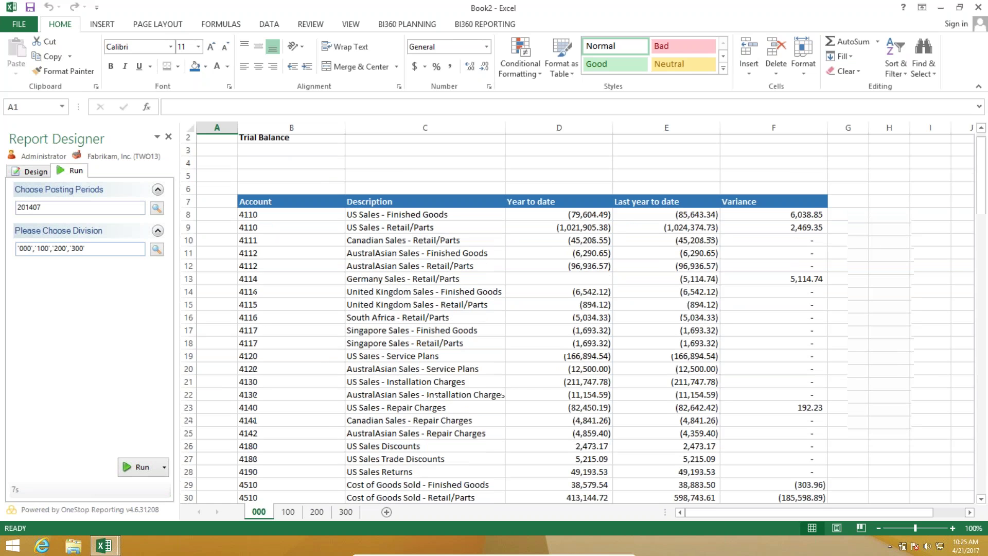
pyautogui.scroll(-13, 328, 303)
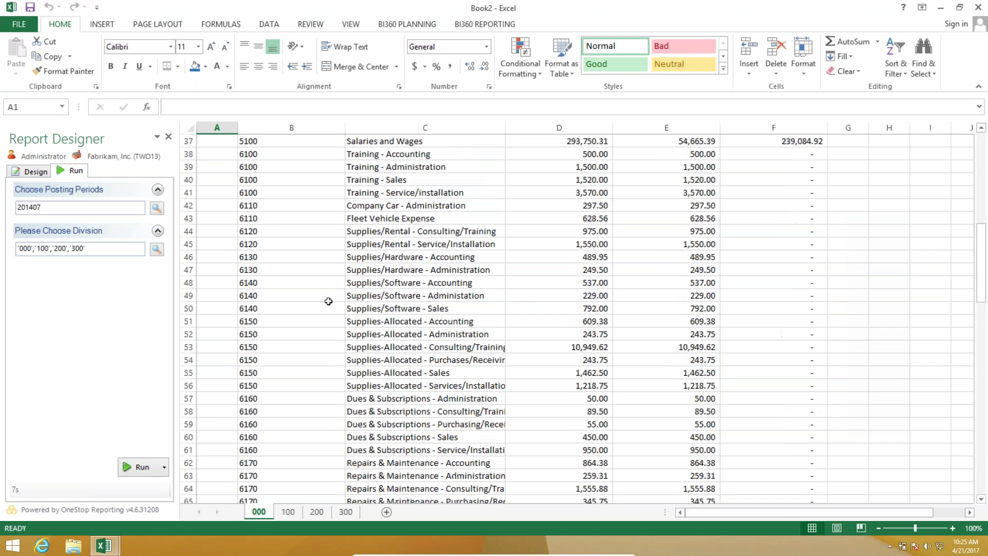
pyautogui.scroll(-15, 328, 303)
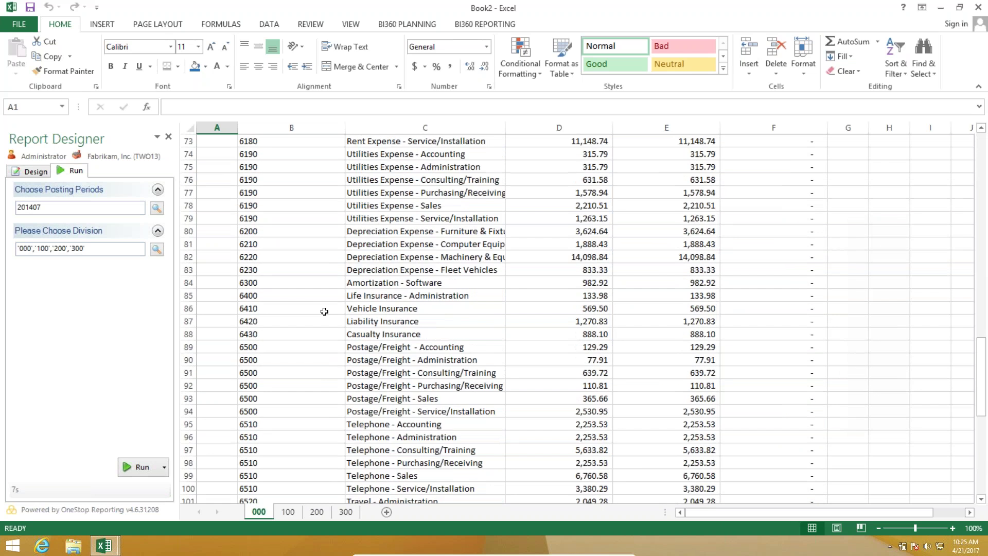
pyautogui.scroll(-10, 334, 321)
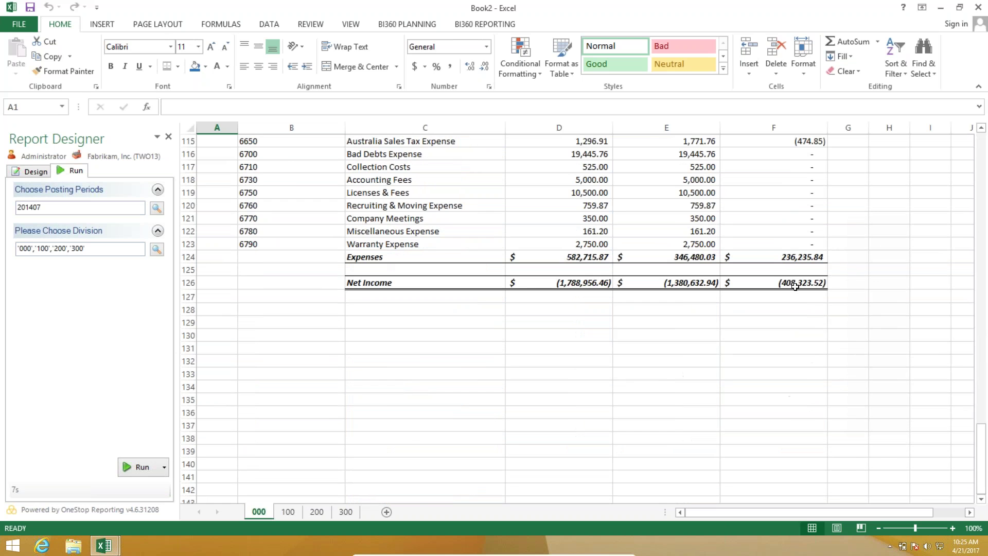
pyautogui.click(289, 512)
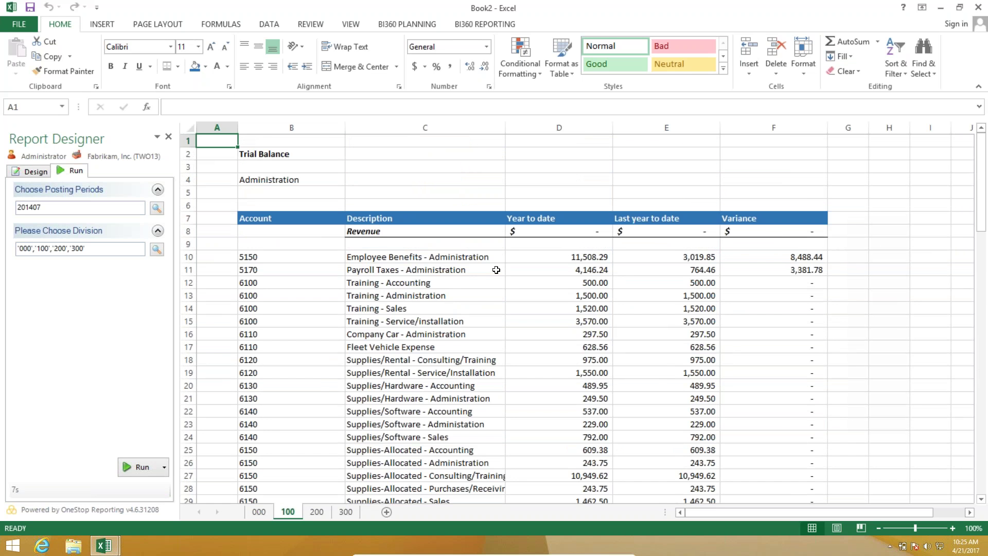
pyautogui.scroll(-10, 698, 295)
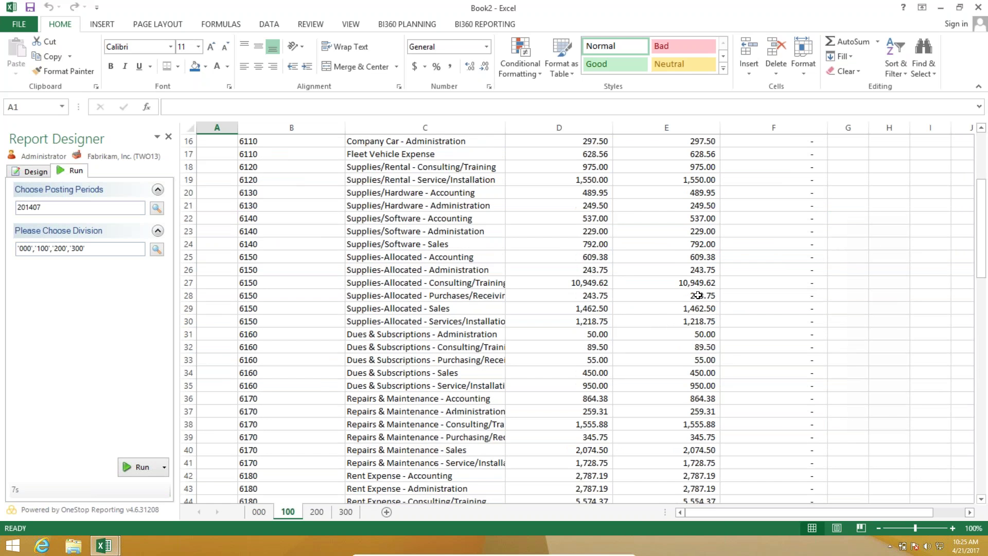
pyautogui.scroll(-9, 699, 296)
pyautogui.click(316, 512)
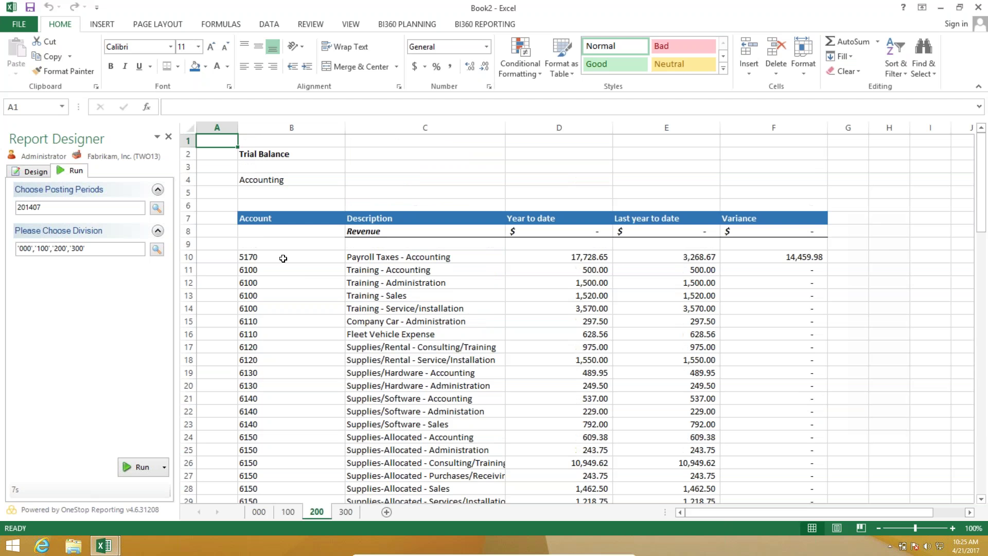
pyautogui.scroll(-9, 648, 262)
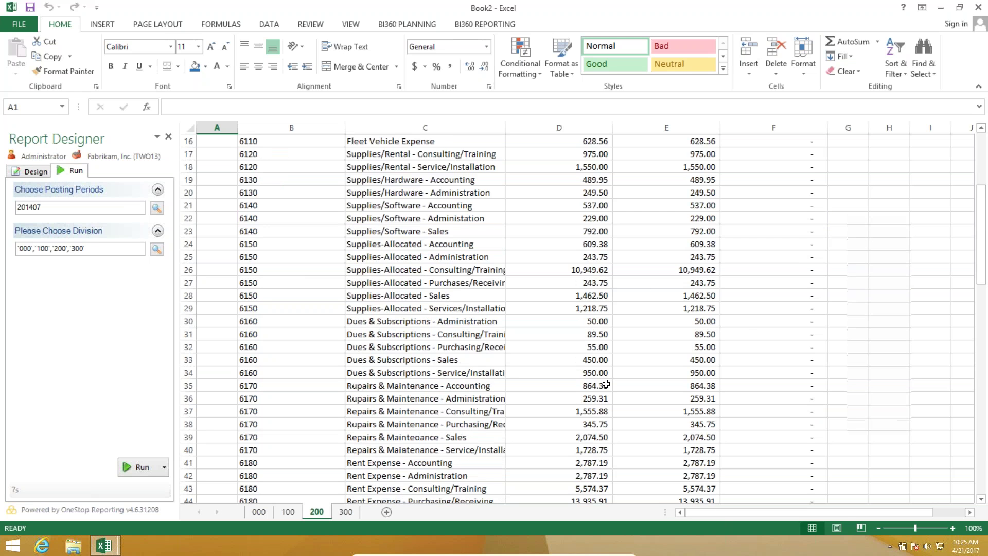
# On sheet 300, drill down to the Actual Details of the Depreciation Expense - Machinery & Equipment year-to-date amount.
pyautogui.click(345, 512)
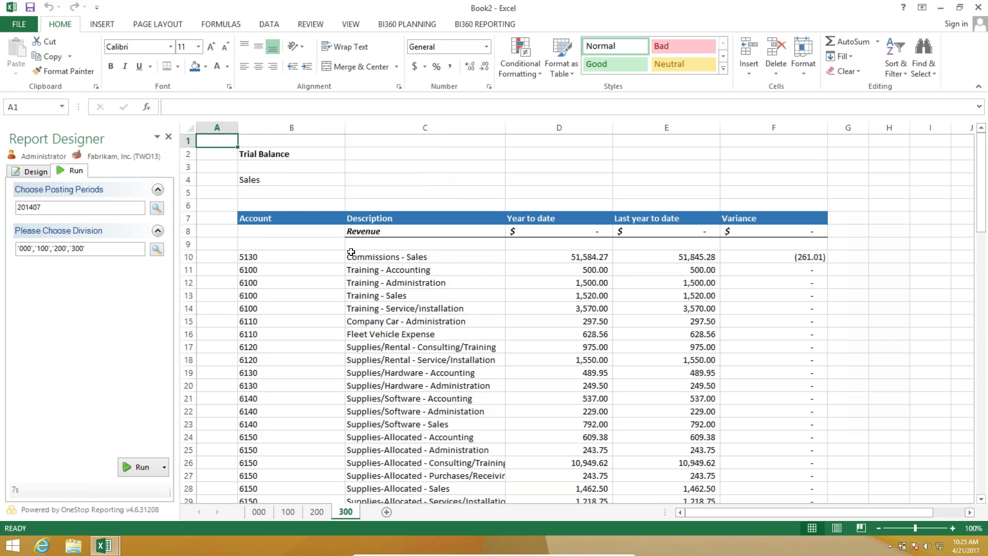
pyautogui.scroll(-15, 366, 263)
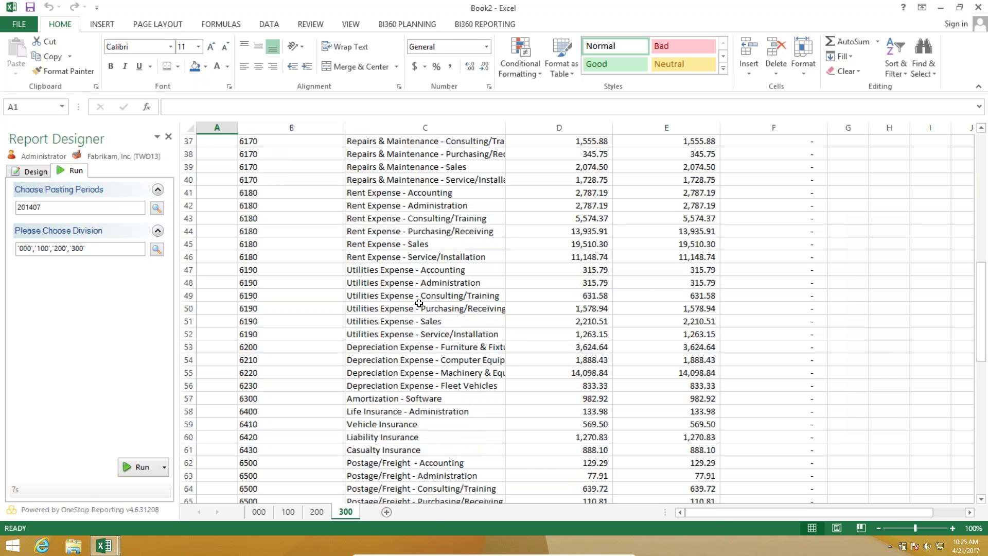
pyautogui.rightClick(575, 257)
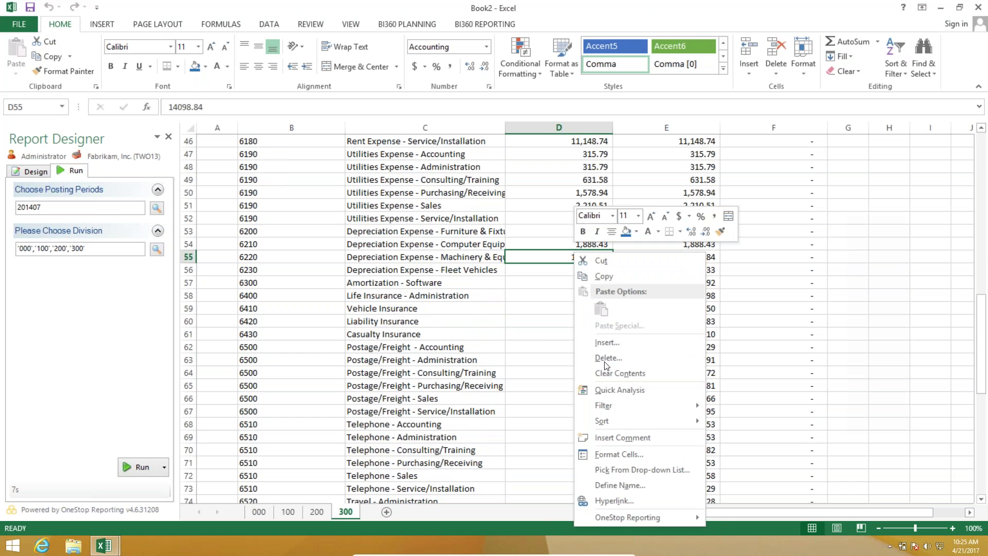
pyautogui.moveTo(651, 516)
pyautogui.click(795, 495)
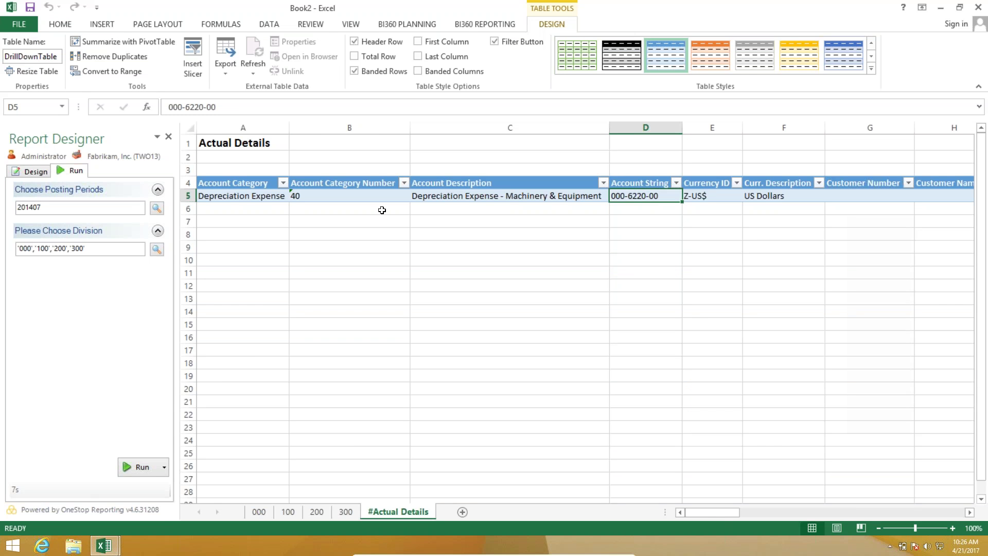
# Close the Book2 workbook without saving and minimize Excel.
pyautogui.click(979, 9)
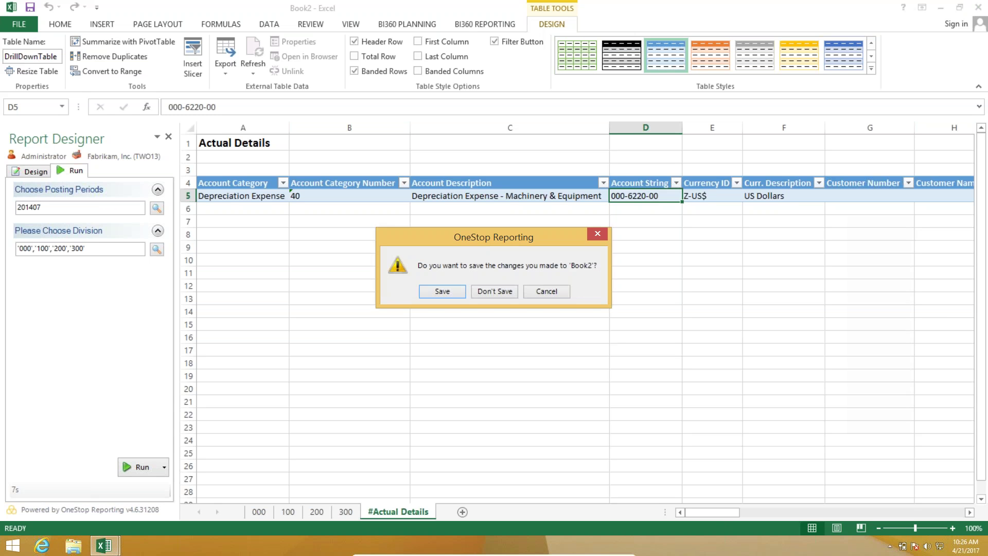
pyautogui.click(478, 293)
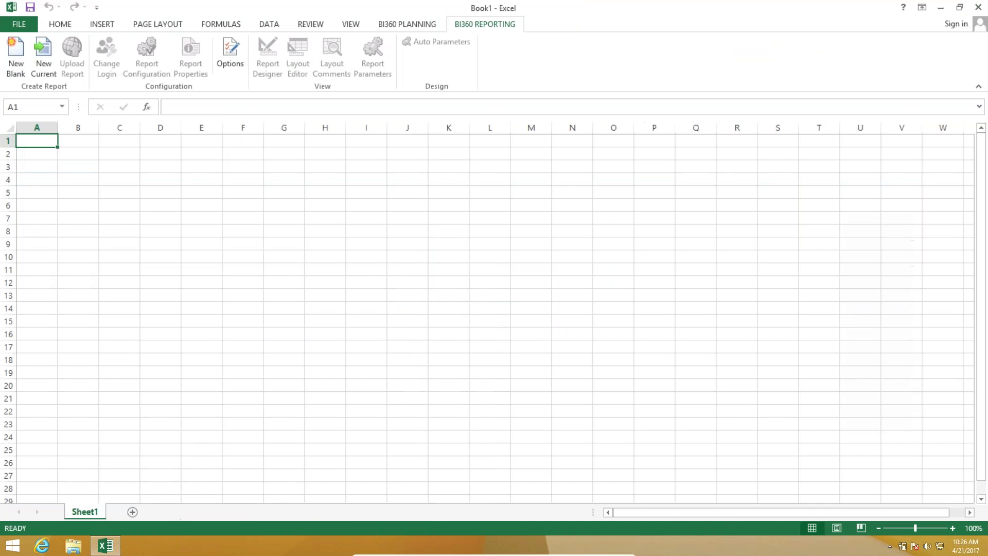
pyautogui.click(940, 10)
# Browse the report files in the desktop's Microsoft Dynamics GP folder and leave the folder.
pyautogui.doubleClick(52, 82)
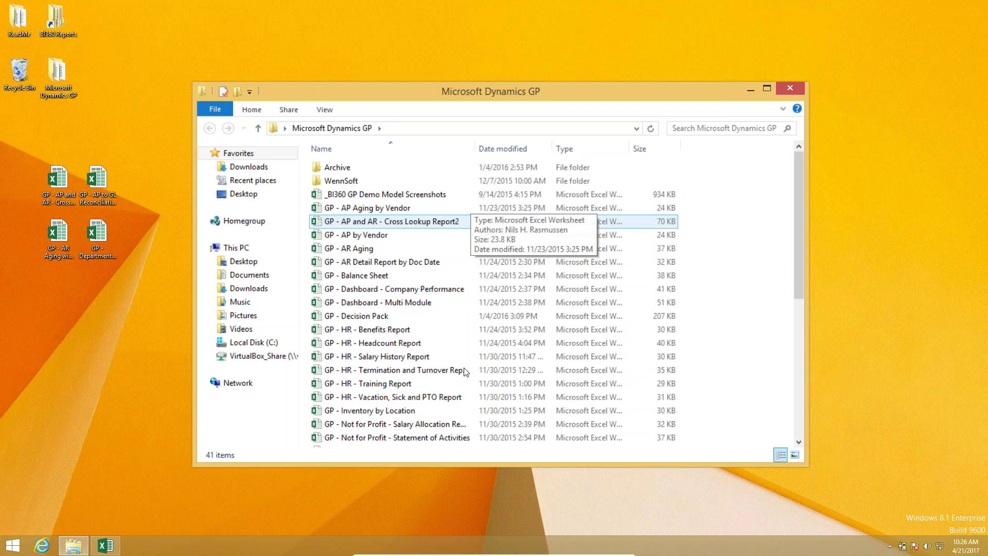
pyautogui.scroll(-7, 357, 387)
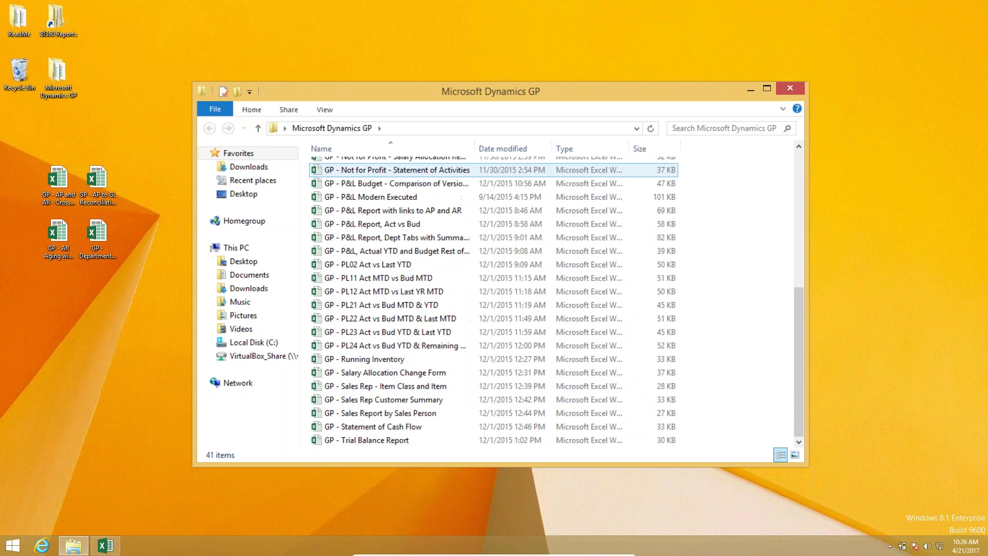
pyautogui.click(799, 90)
# Open the GP - AP and AR - Cross Lookup Report from the desktop and view the Sales Order and Finance field lists.
pyautogui.doubleClick(50, 187)
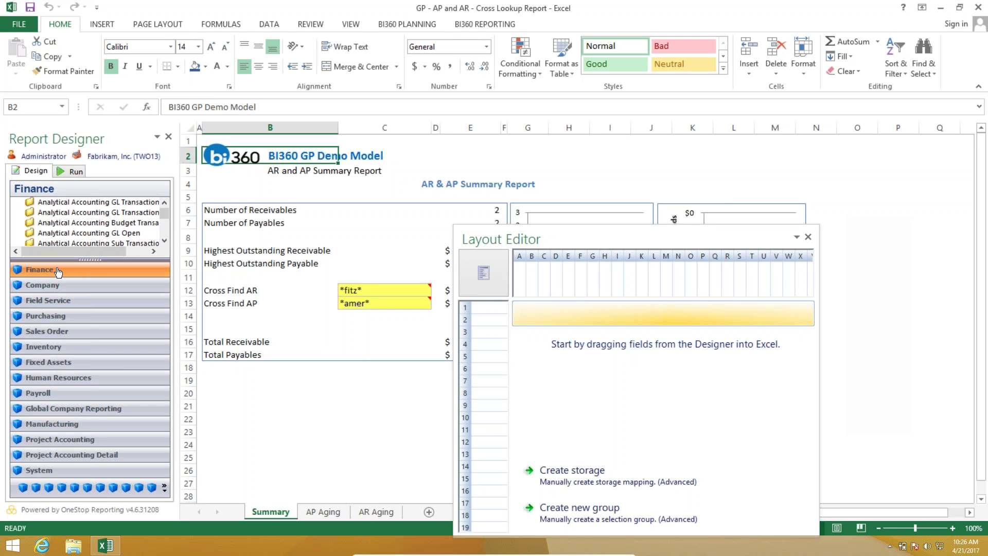
pyautogui.click(69, 331)
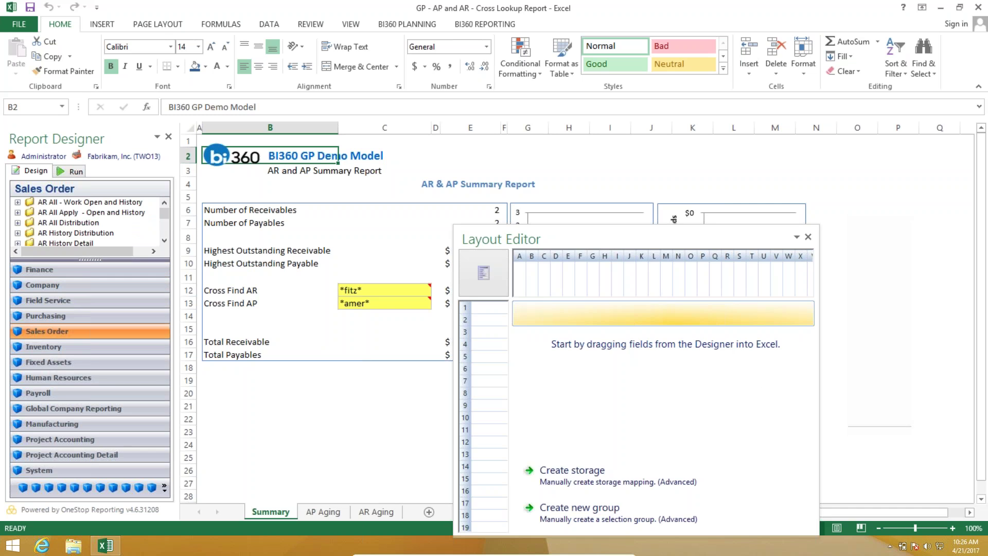
pyautogui.click(130, 270)
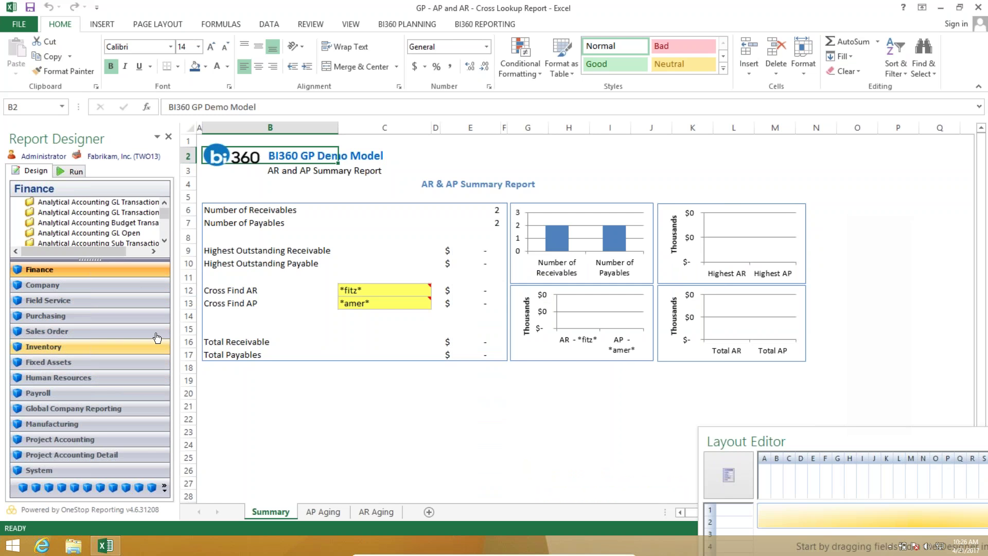
pyautogui.moveTo(350, 307)
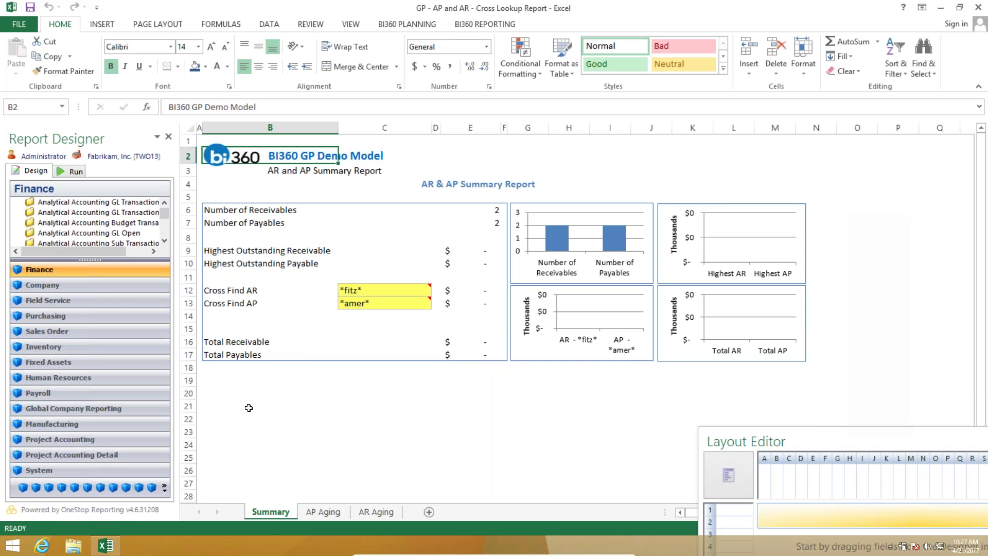
# Review the vendor lookup in the report's run parameters and accept its existing vendor selection.
pyautogui.click(72, 172)
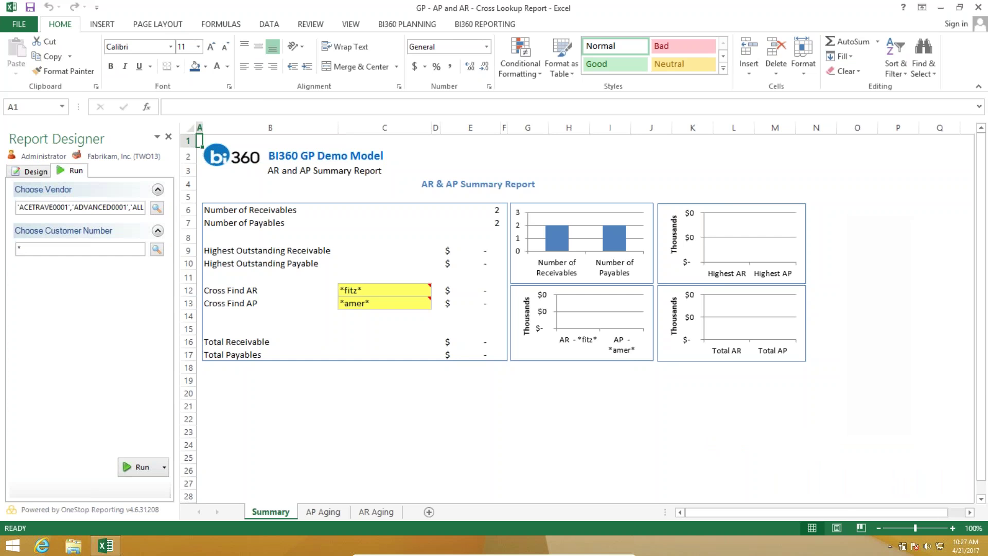
pyautogui.click(157, 208)
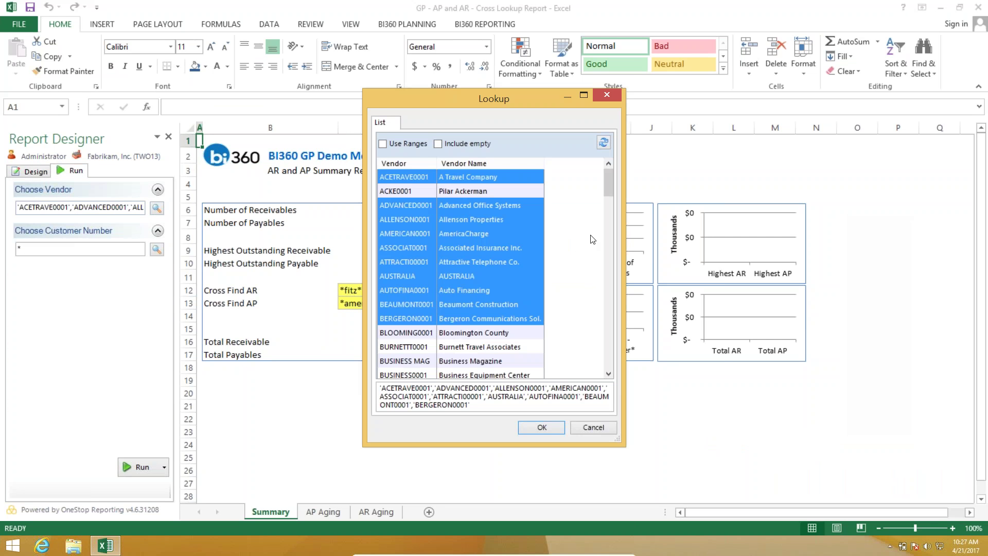
pyautogui.click(542, 427)
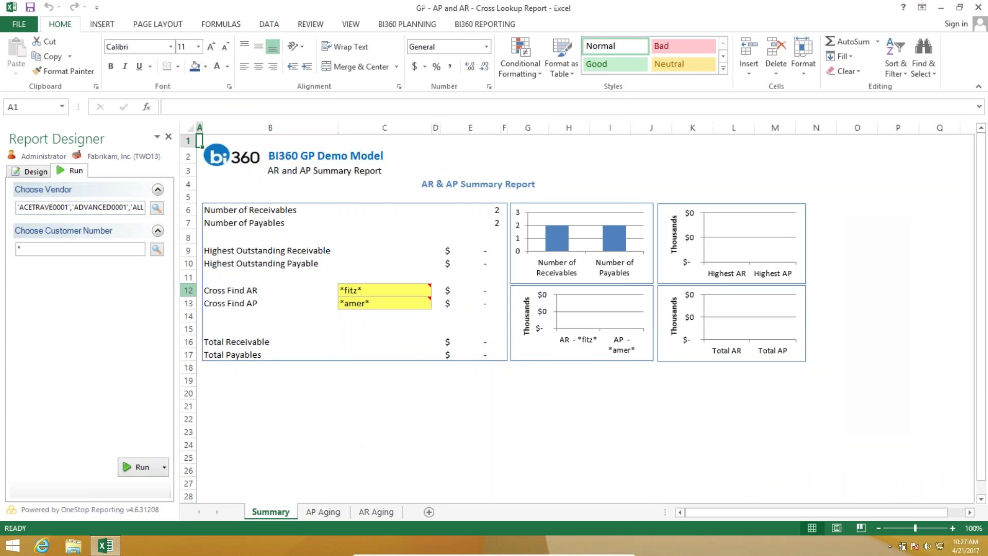
# Review the customer number lookup, leave its selection as it is, and run the AP and AR cross lookup report.
pyautogui.click(157, 249)
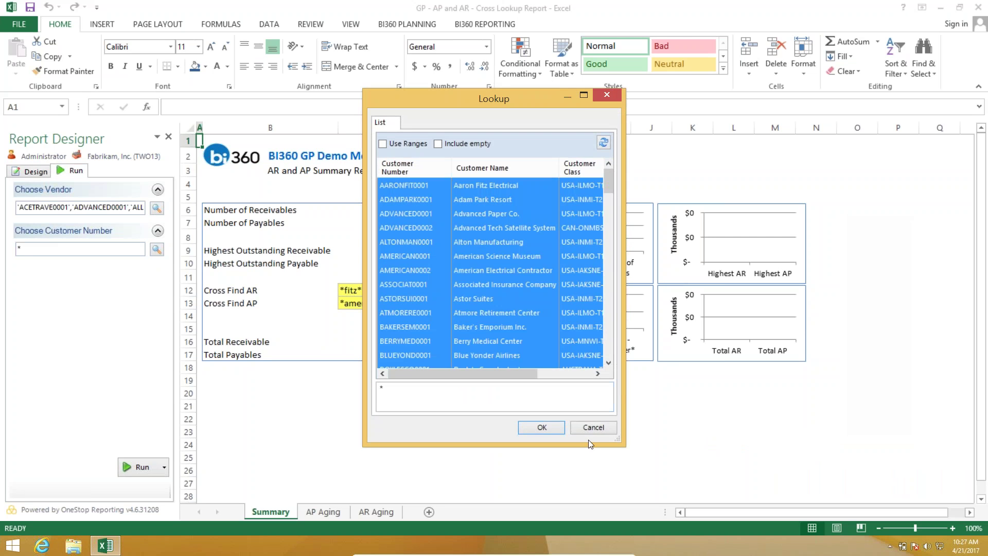
pyautogui.click(591, 428)
pyautogui.click(137, 467)
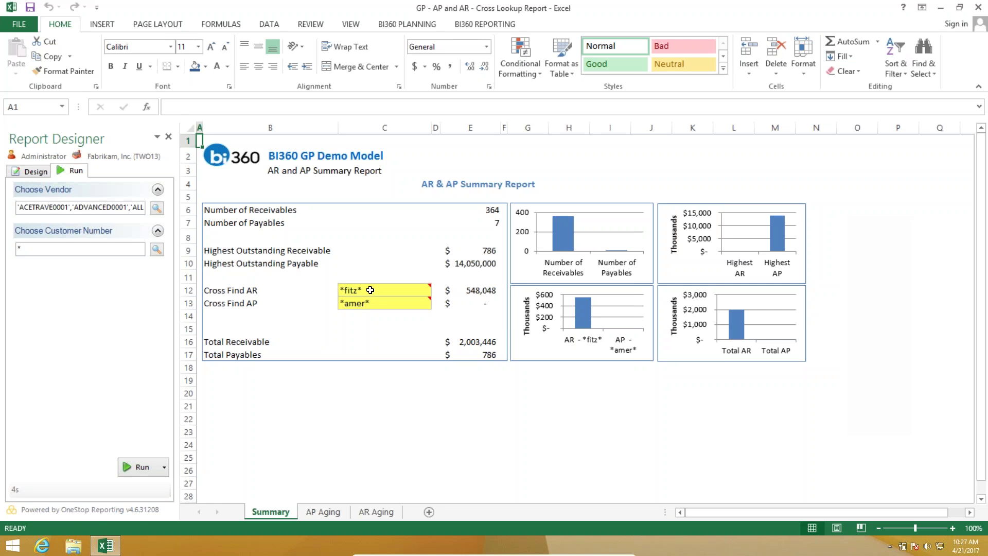
# Change the Cross Find AR search term on the Summary sheet to *northstar*.
pyautogui.moveTo(370, 290)
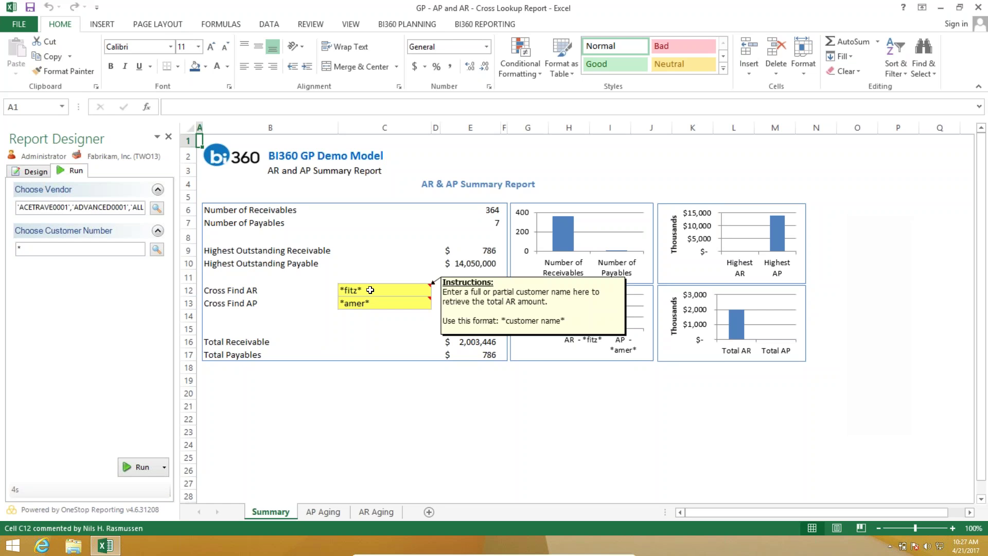
pyautogui.click(370, 289)
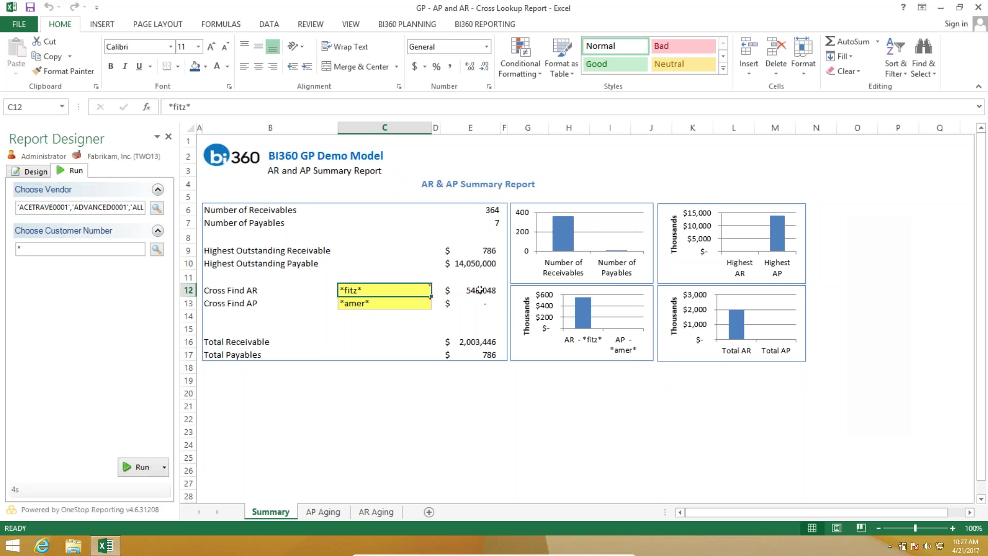
pyautogui.write('*norht')
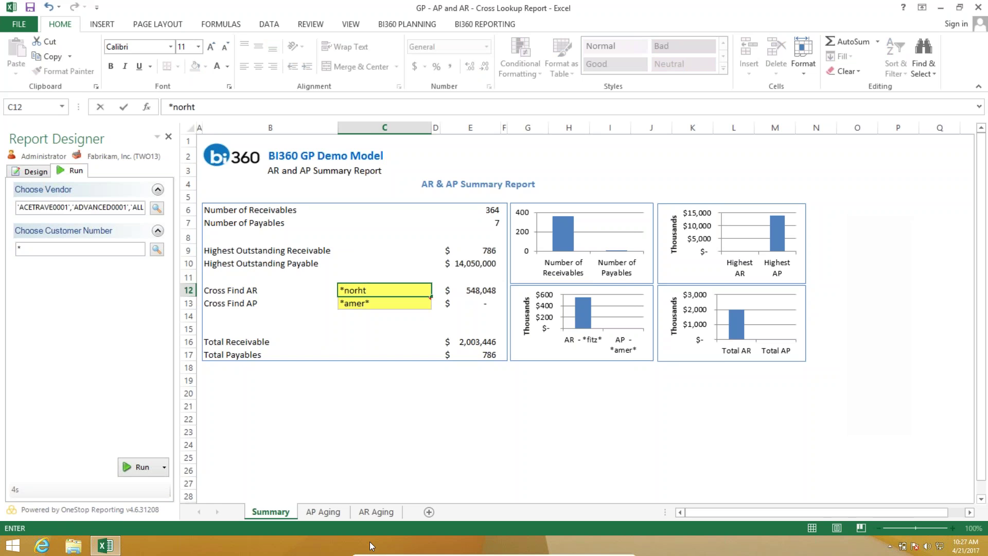
pyautogui.press('BackSpace')
pyautogui.press('BackSpace')
pyautogui.write('thstar*')
pyautogui.press('Return')
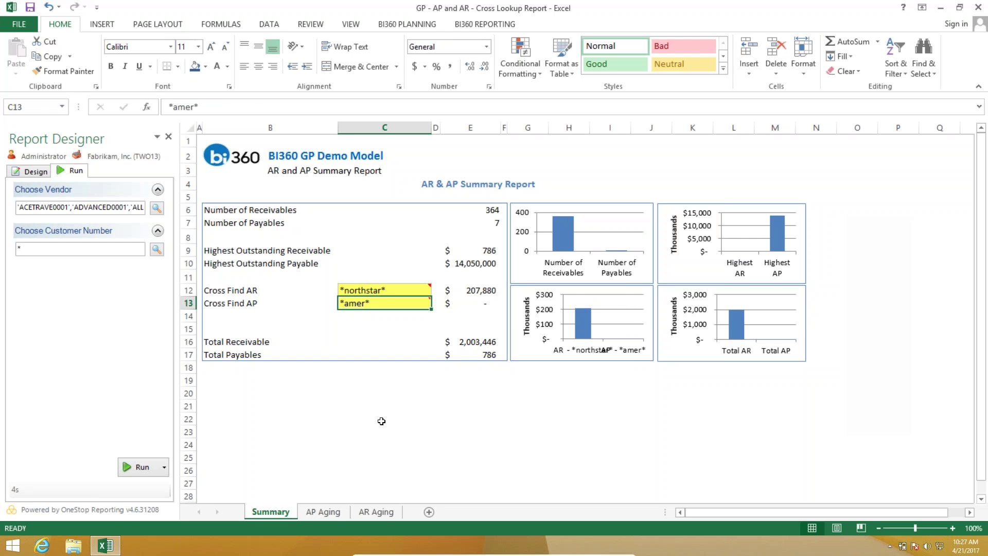
# Expand the transaction details for A Travel Company and Associated Insurance Inc. on the AP Aging sheet.
pyautogui.click(329, 513)
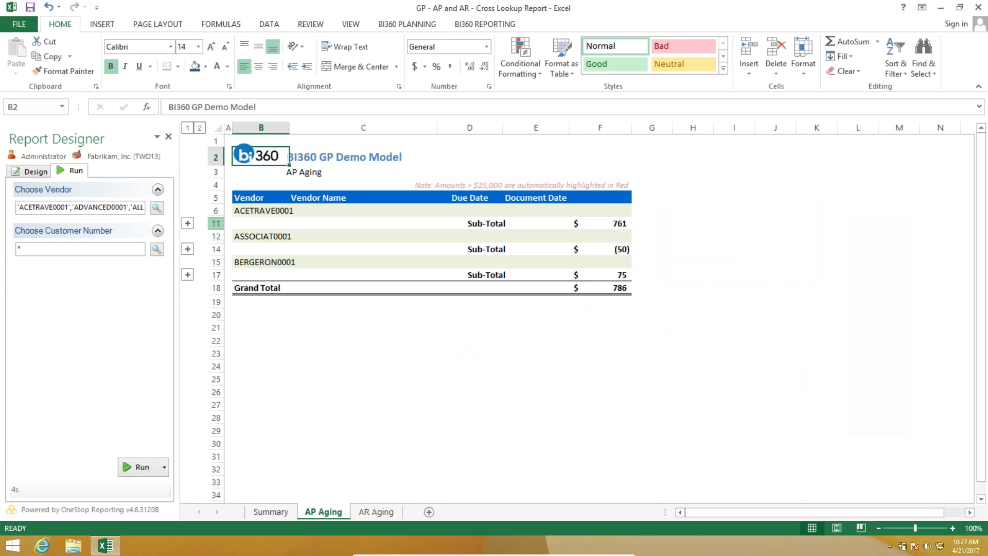
pyautogui.click(188, 223)
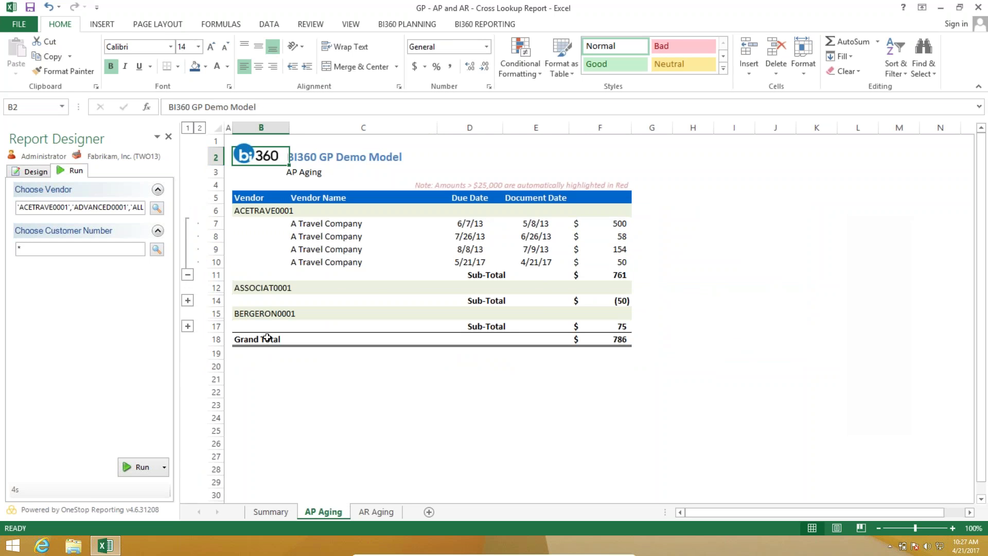
pyautogui.click(187, 300)
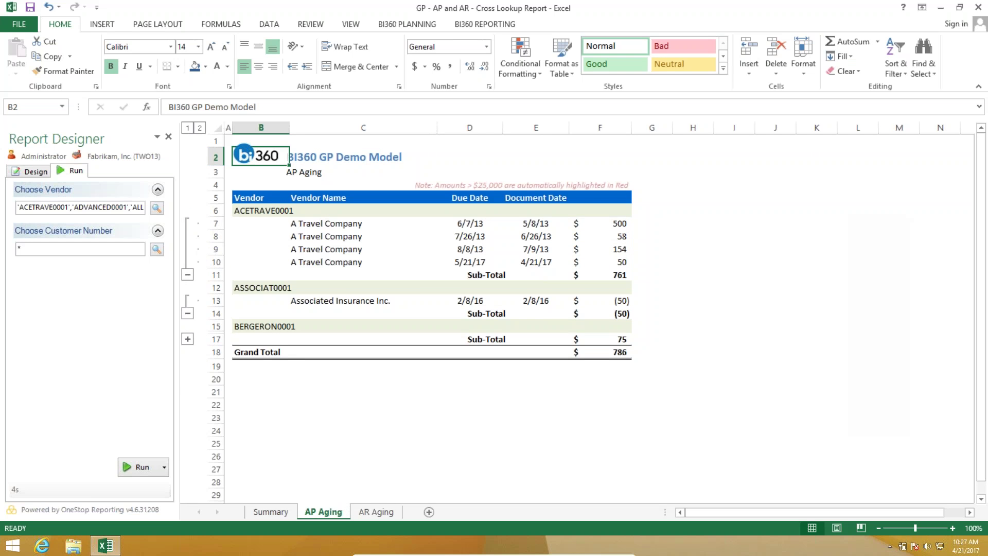
# Examine the 7/12/2013 customer transactions and their due dates on the AR Aging sheet.
pyautogui.click(389, 513)
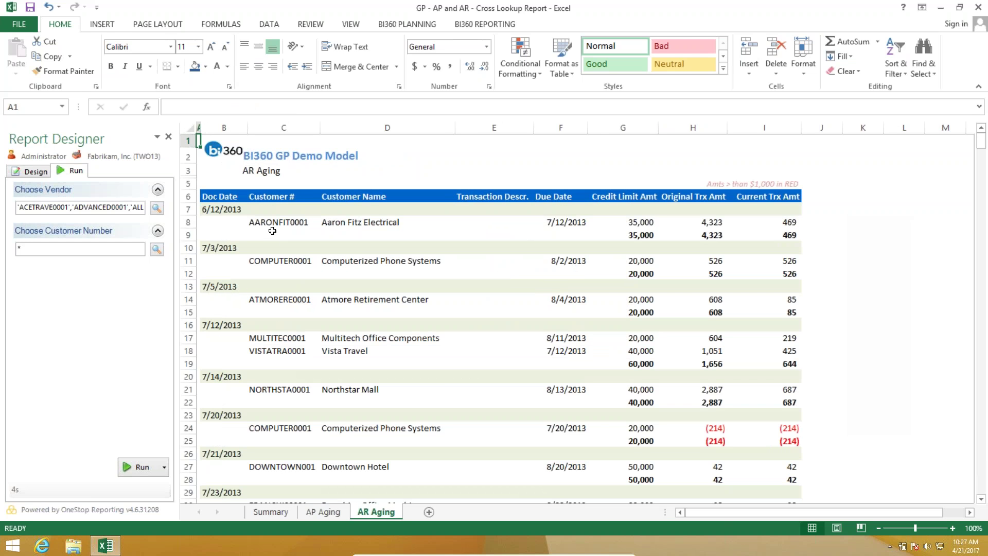
pyautogui.moveTo(272, 339); pyautogui.dragTo(270, 360)
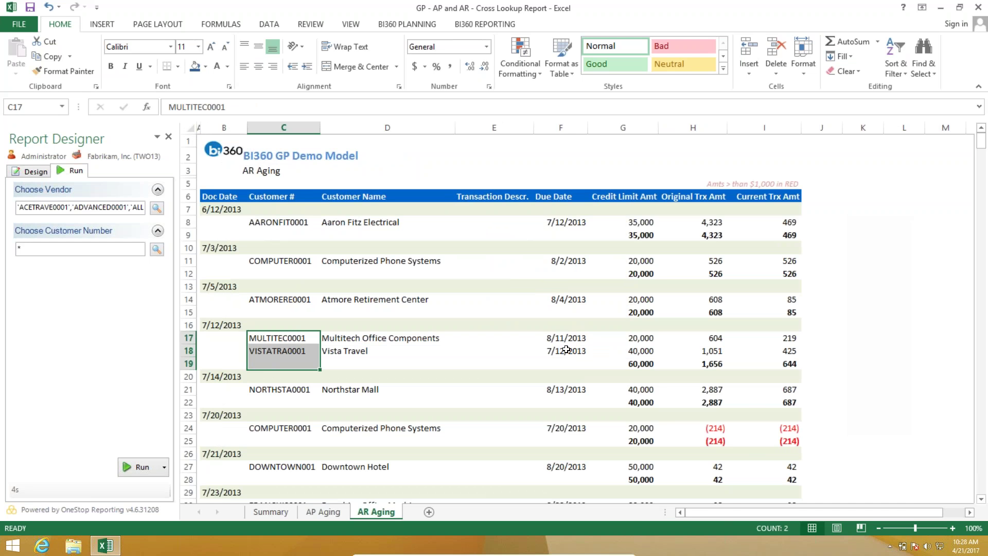
pyautogui.moveTo(568, 350); pyautogui.dragTo(564, 340)
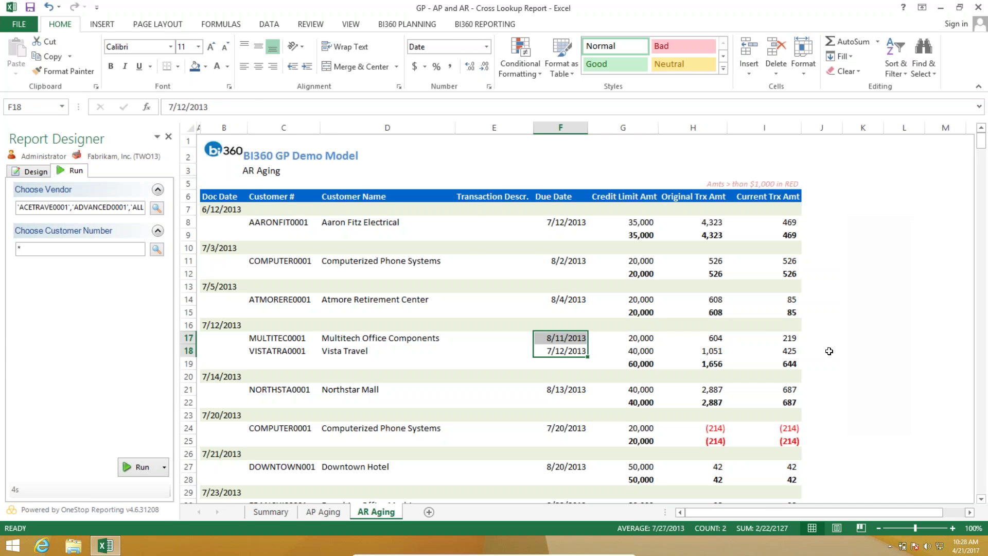
pyautogui.click(317, 516)
# Open the GP - AP to GL Reconciliation Report from the desktop and run it for posting periods 201401:201512 and all vendors.
pyautogui.press('super+d')
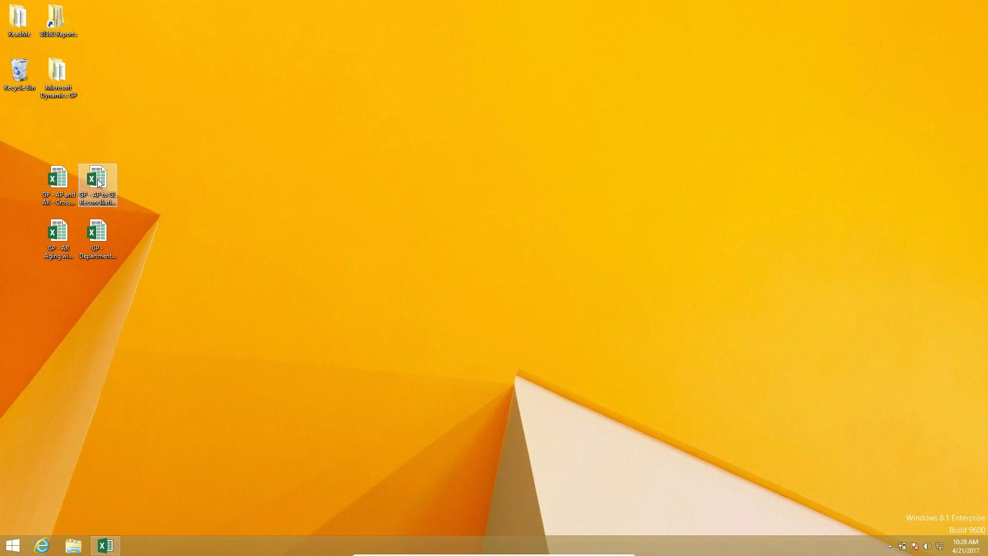
pyautogui.press('super+d')
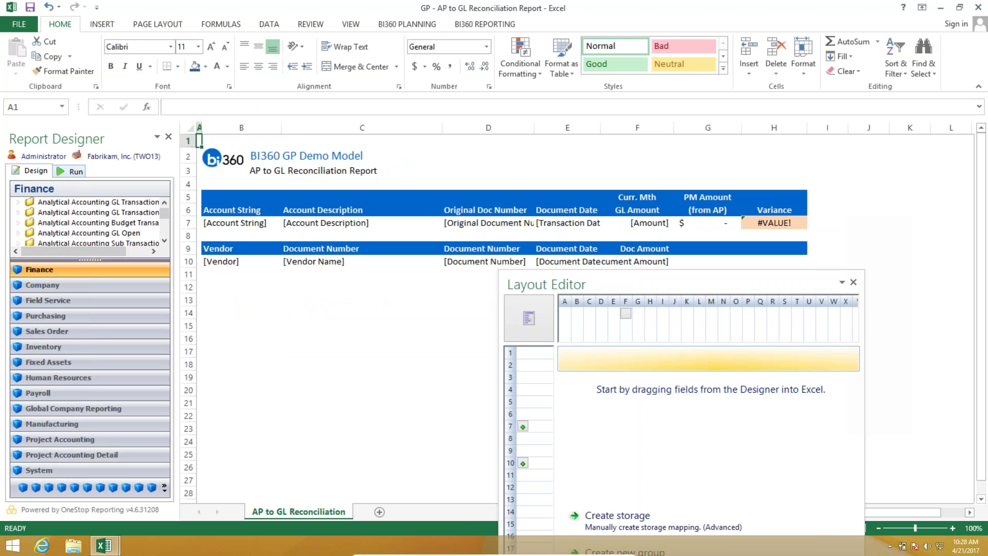
pyautogui.click(59, 173)
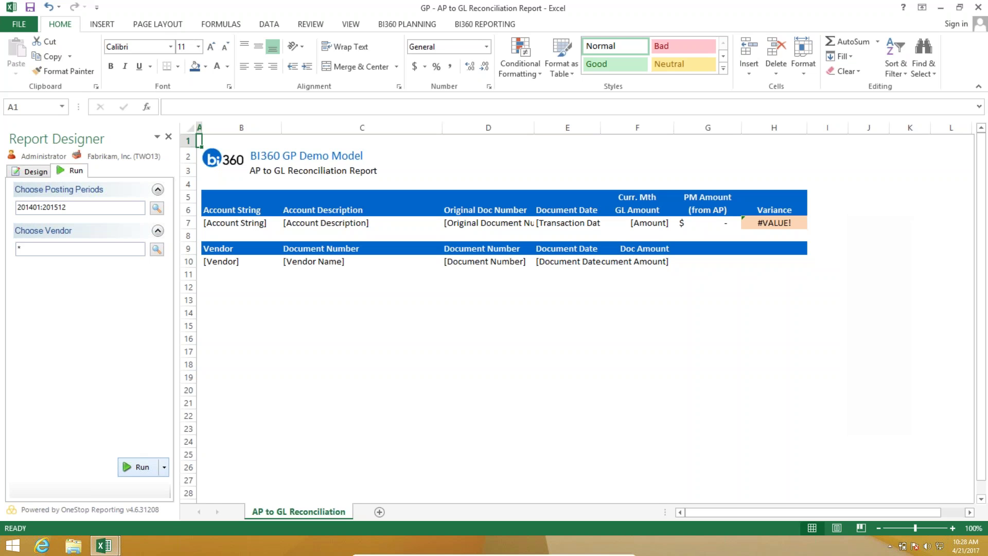
pyautogui.click(140, 465)
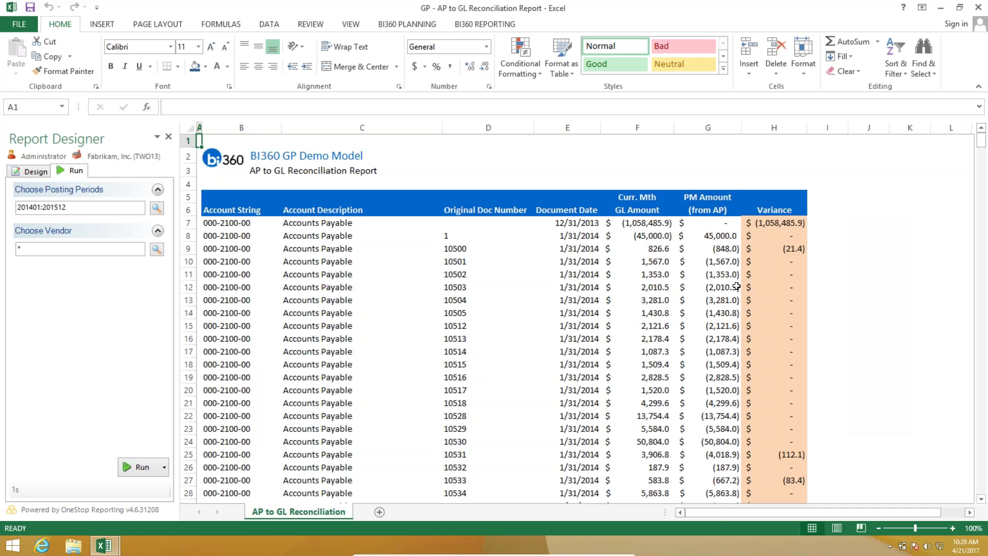
# Review the reconciliation report, rerun it for the vendor Allenson Properties only, and check the vendor documents section.
pyautogui.scroll(-18, 737, 286)
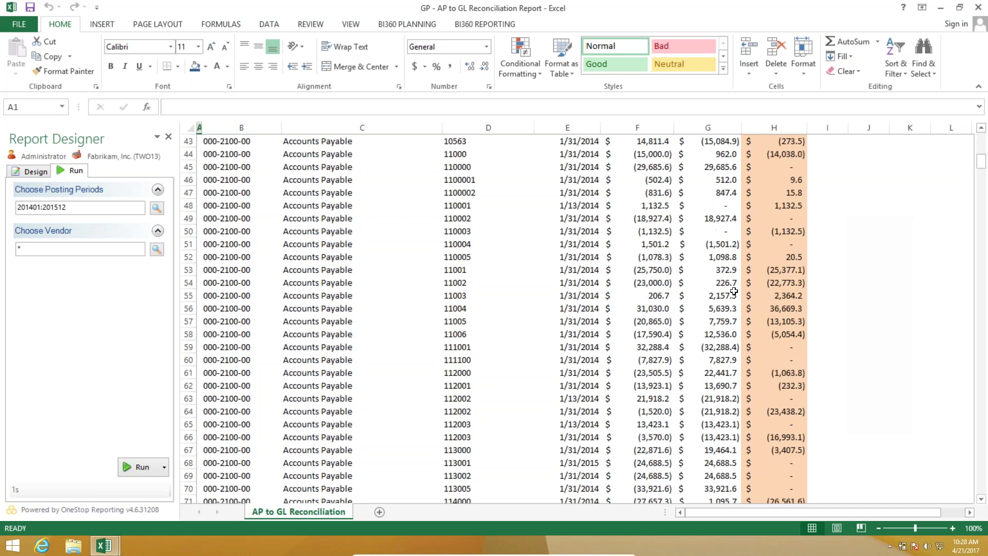
pyautogui.scroll(-19, 734, 291)
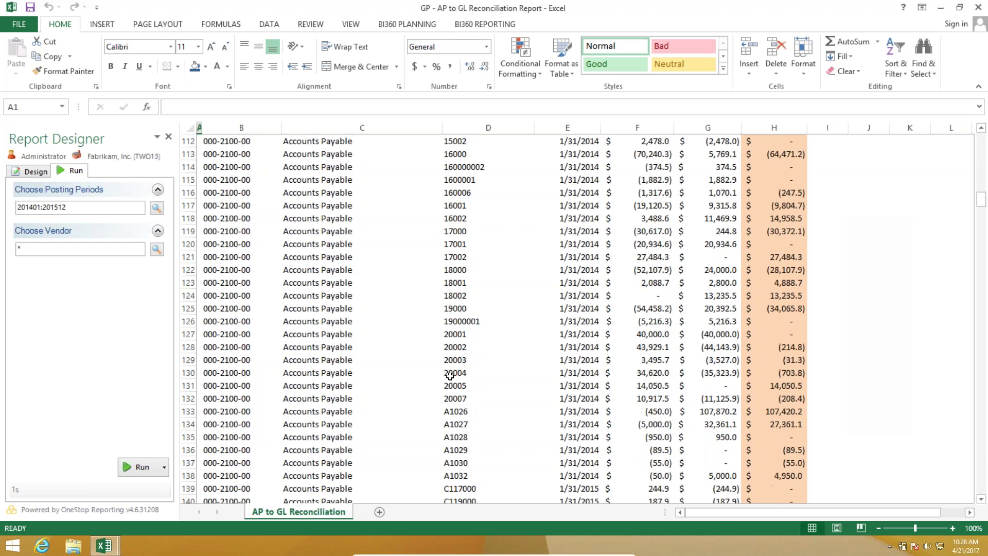
pyautogui.scroll(-11, 623, 376)
pyautogui.scroll(2, 391, 345)
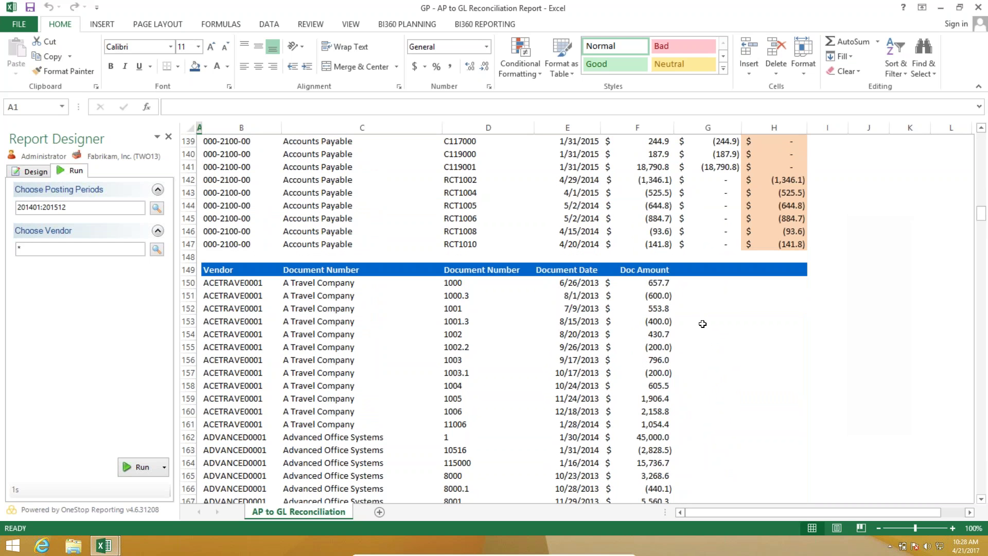
pyautogui.scroll(19, 736, 330)
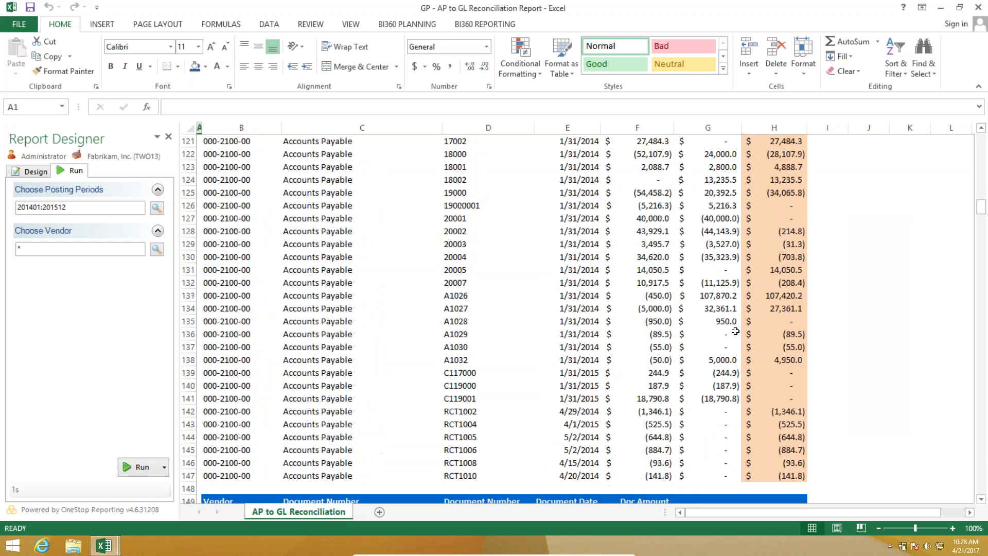
pyautogui.click(157, 249)
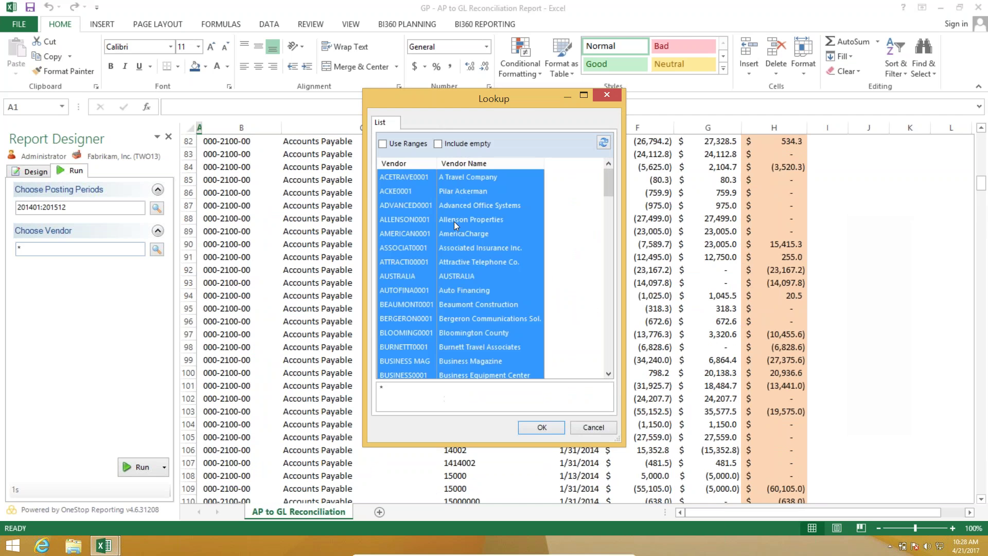
pyautogui.click(458, 220)
pyautogui.click(527, 428)
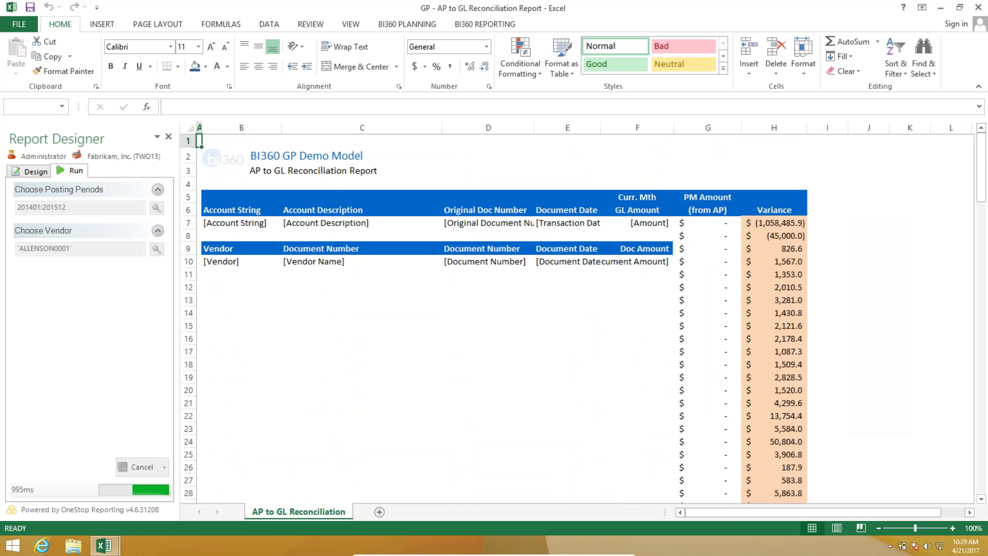
pyautogui.scroll(-20, 561, 235)
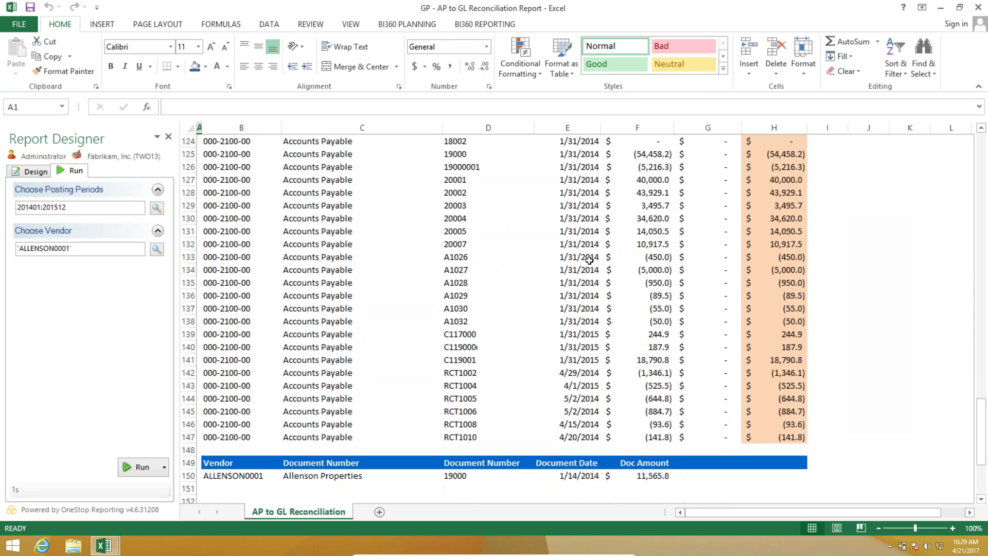
pyautogui.scroll(6, 591, 263)
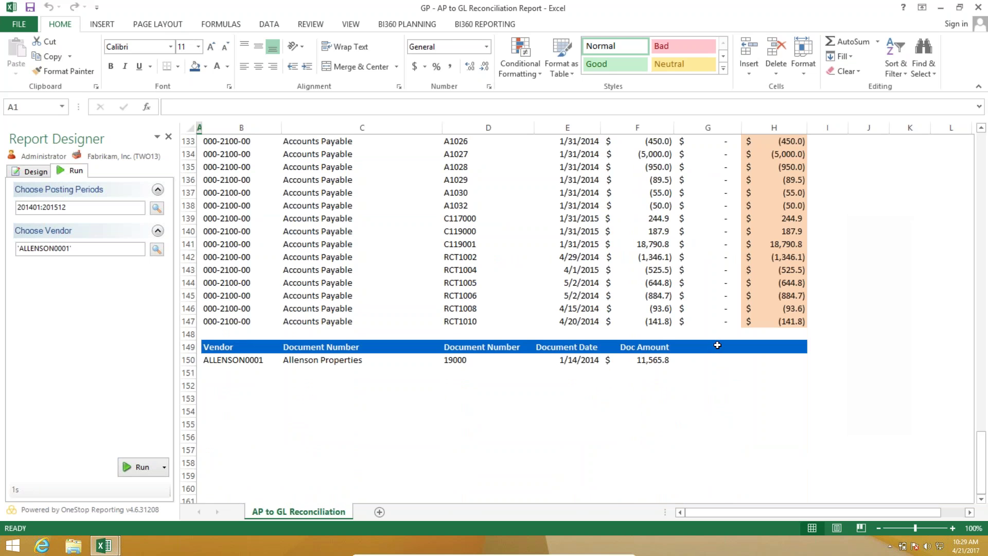
# Minimize the open reports, then open and run GP - AR Aging with dynamic Aging Buckets with its existing parameters.
pyautogui.click(939, 11)
pyautogui.click(941, 7)
pyautogui.click(63, 237)
pyautogui.doubleClick(61, 236)
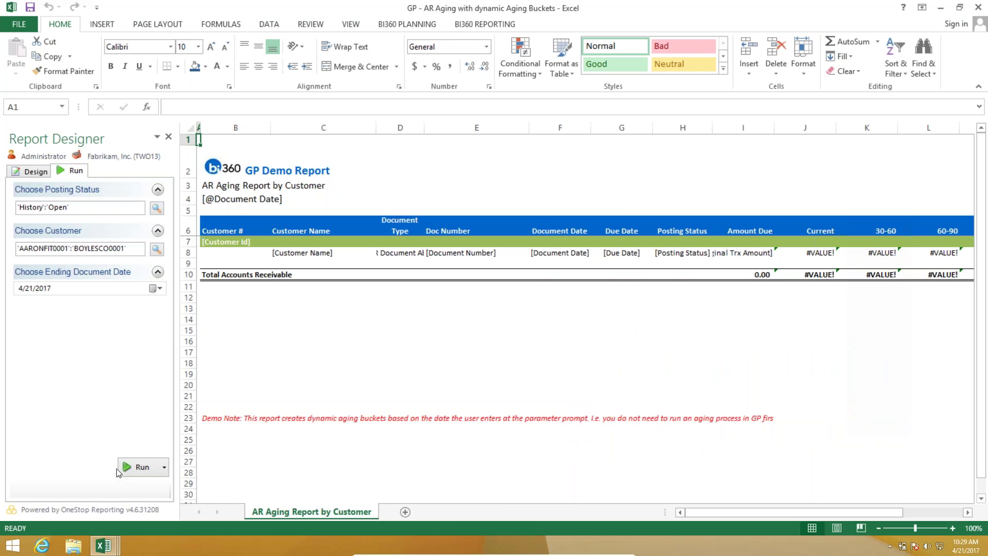
pyautogui.click(135, 466)
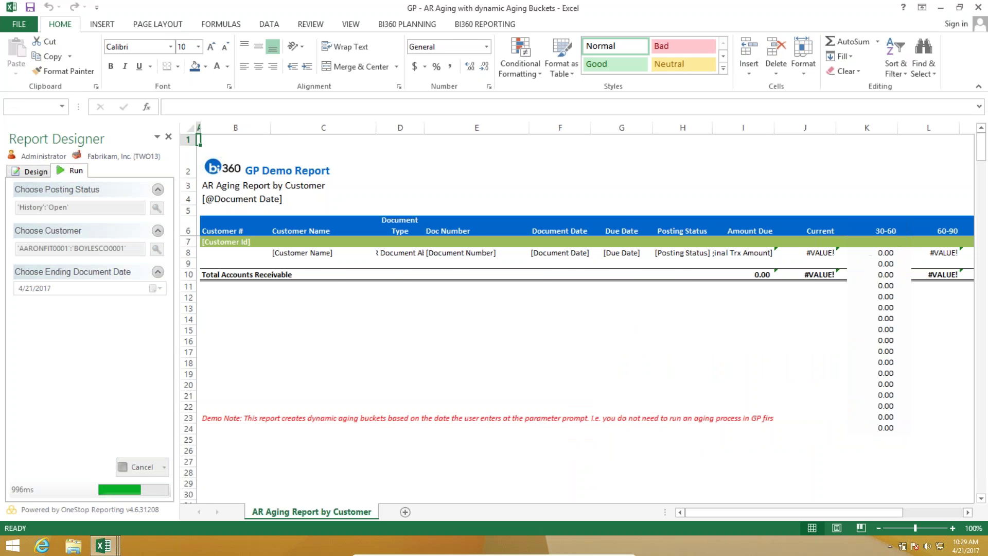
# Check the posting status lookup, examine the customer aging buckets through Over 120, and minimize the open reports.
pyautogui.click(157, 208)
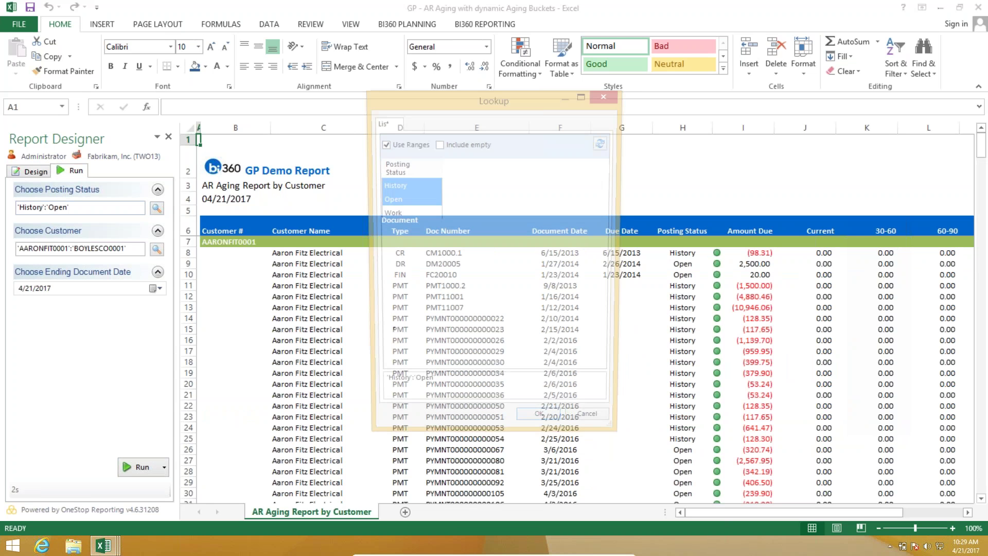
pyautogui.click(548, 432)
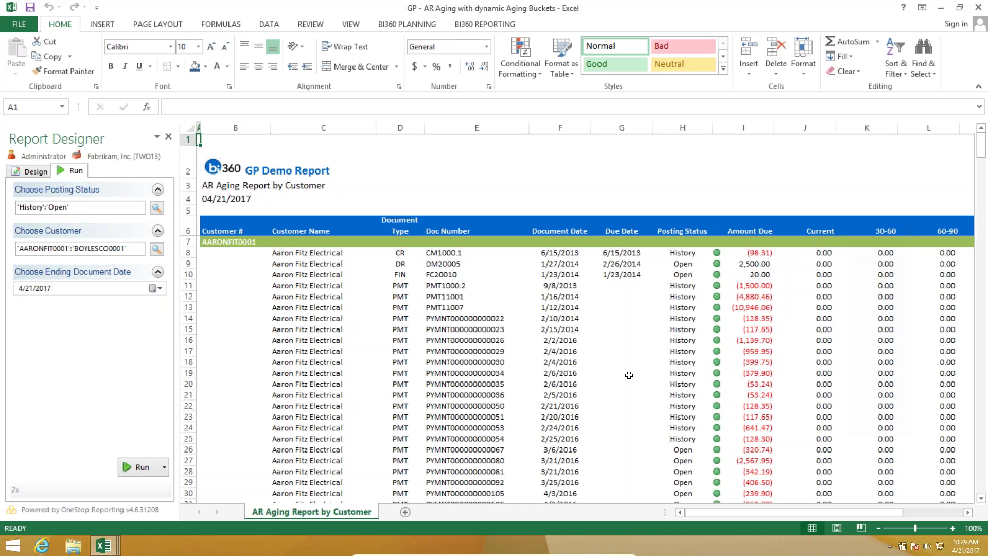
pyautogui.scroll(-8, 716, 319)
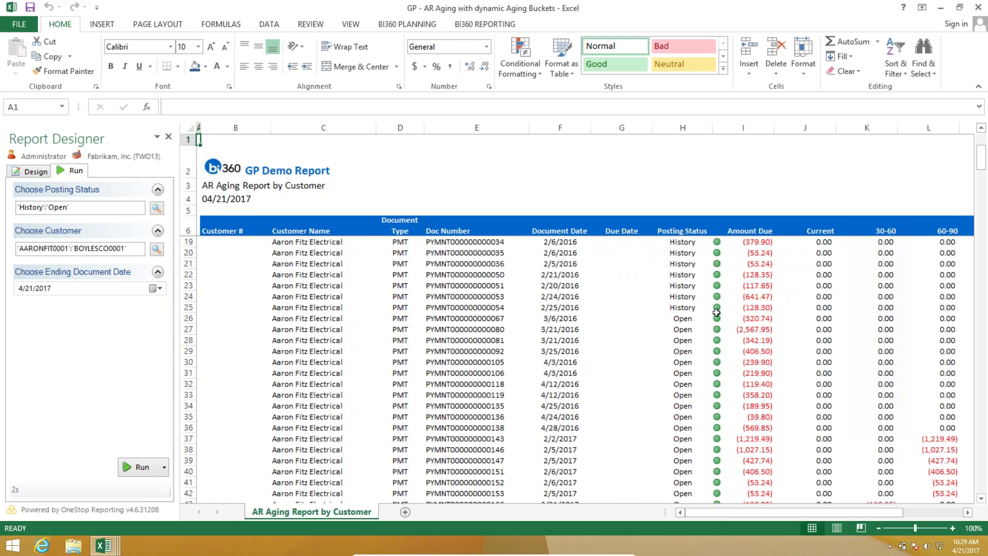
pyautogui.scroll(-14, 714, 336)
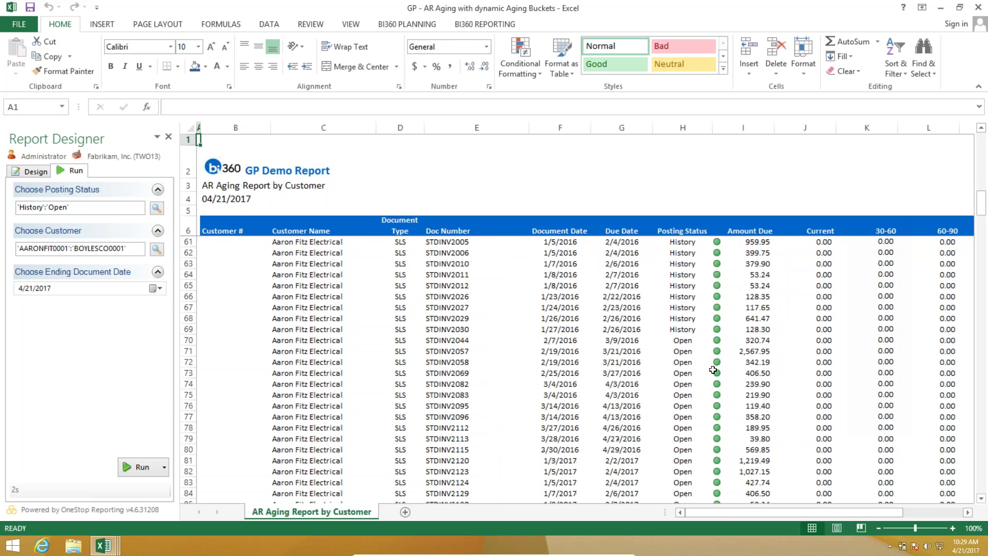
pyautogui.scroll(-16, 713, 369)
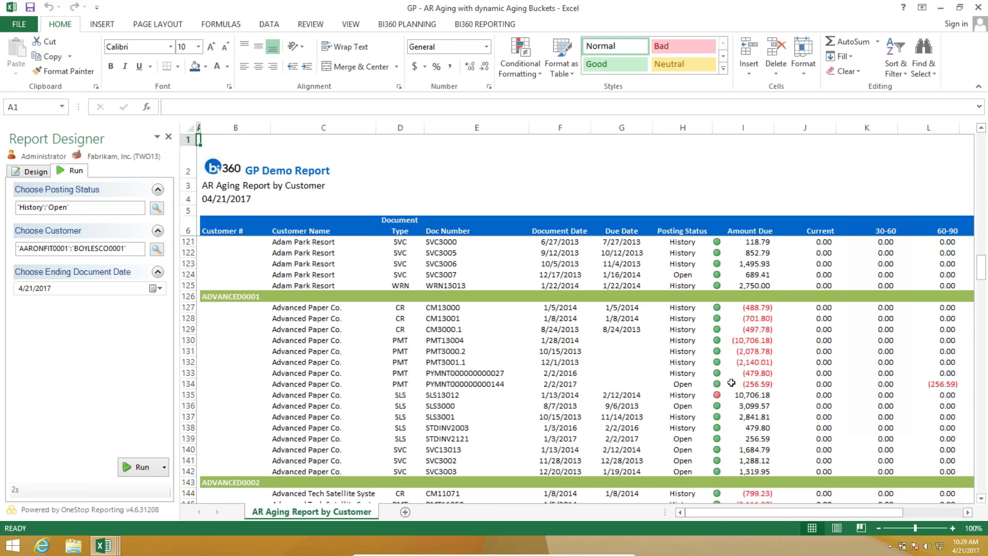
pyautogui.moveTo(777, 512); pyautogui.dragTo(857, 511)
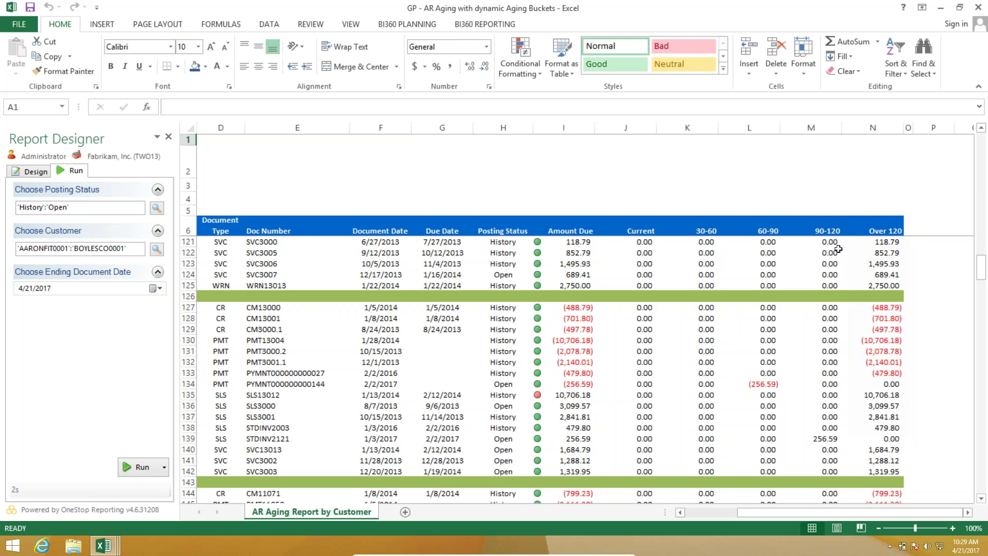
pyautogui.scroll(-1, 810, 400)
pyautogui.scroll(-2, 809, 403)
pyautogui.scroll(-4, 814, 412)
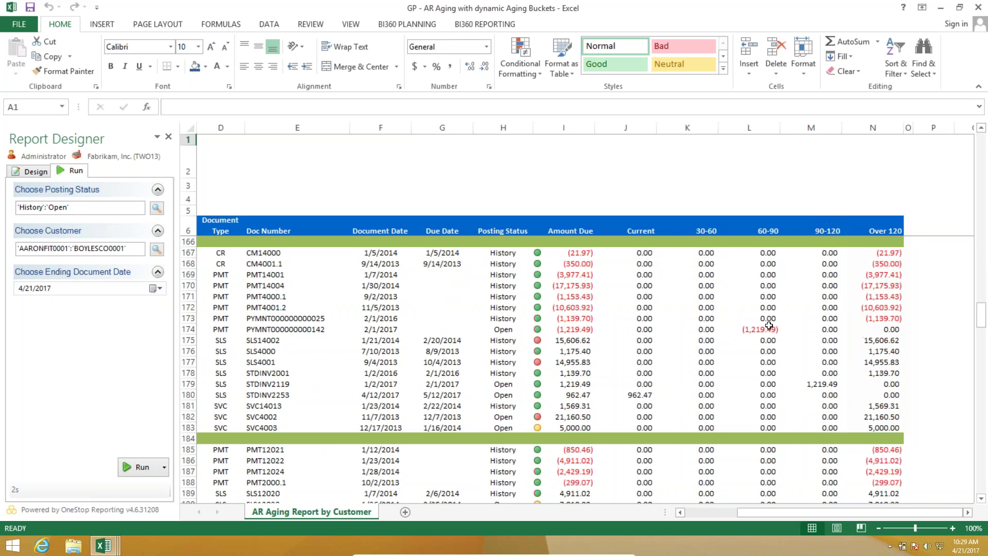
pyautogui.click(941, 8)
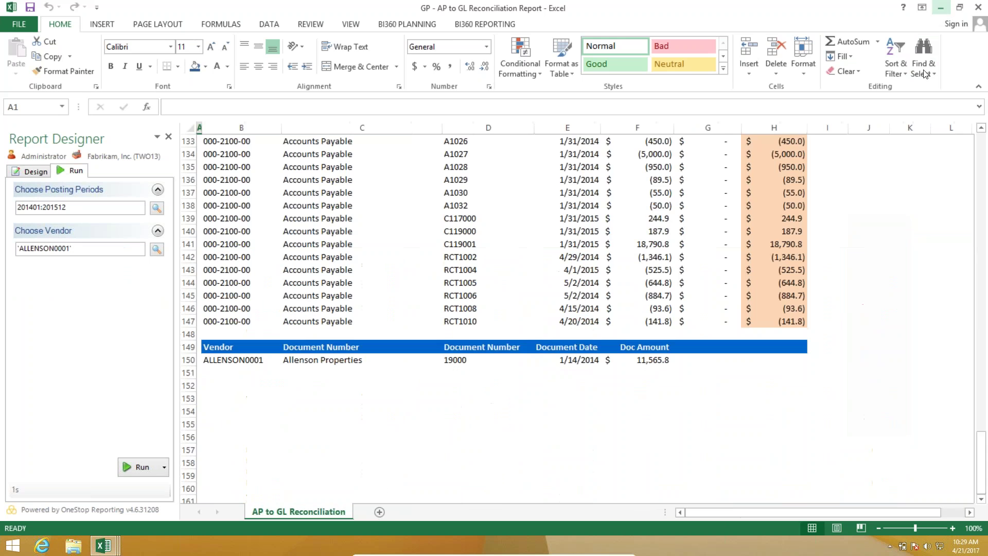
pyautogui.click(941, 8)
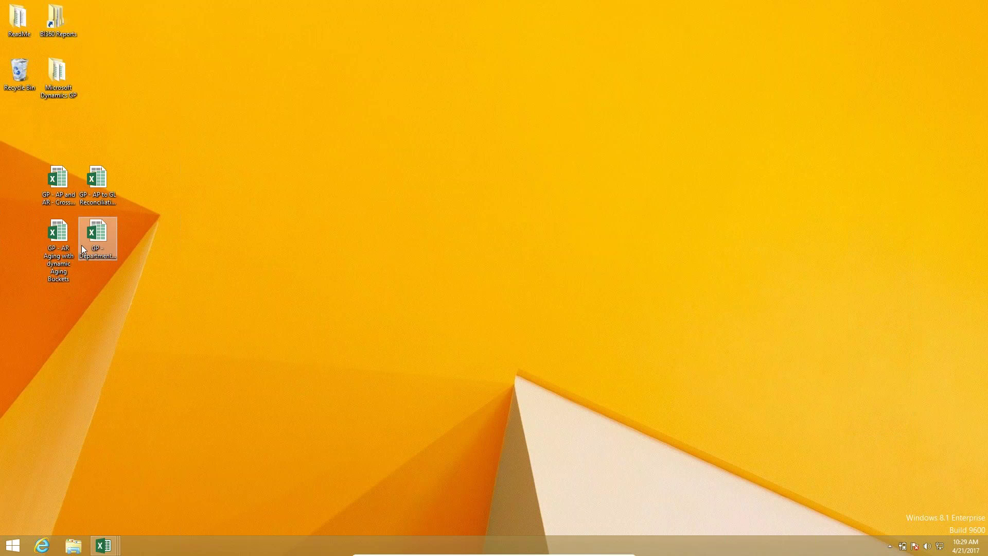
# Open the GP - Departmental Allocation report from the desktop and display its run parameters.
pyautogui.click(98, 236)
pyautogui.moveTo(103, 545)
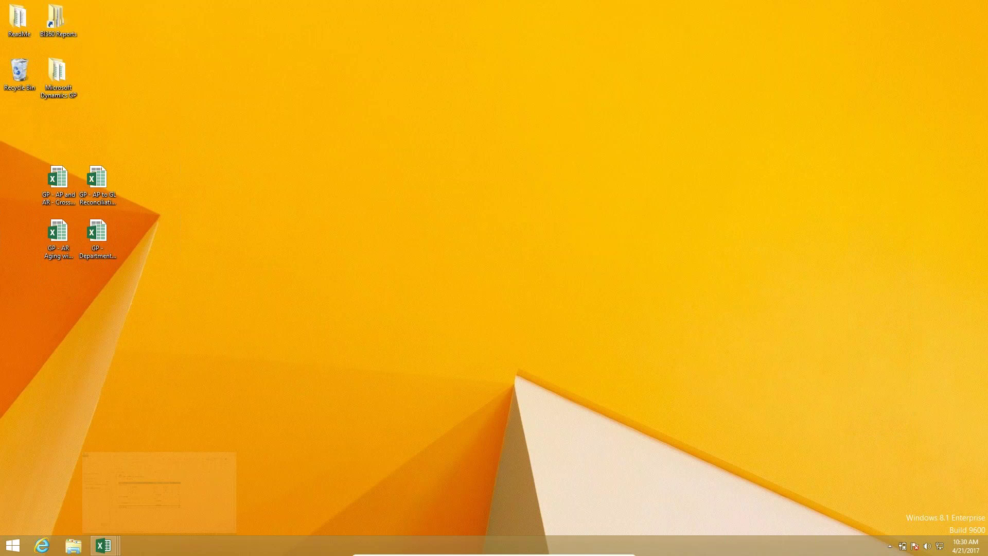
pyautogui.click(159, 491)
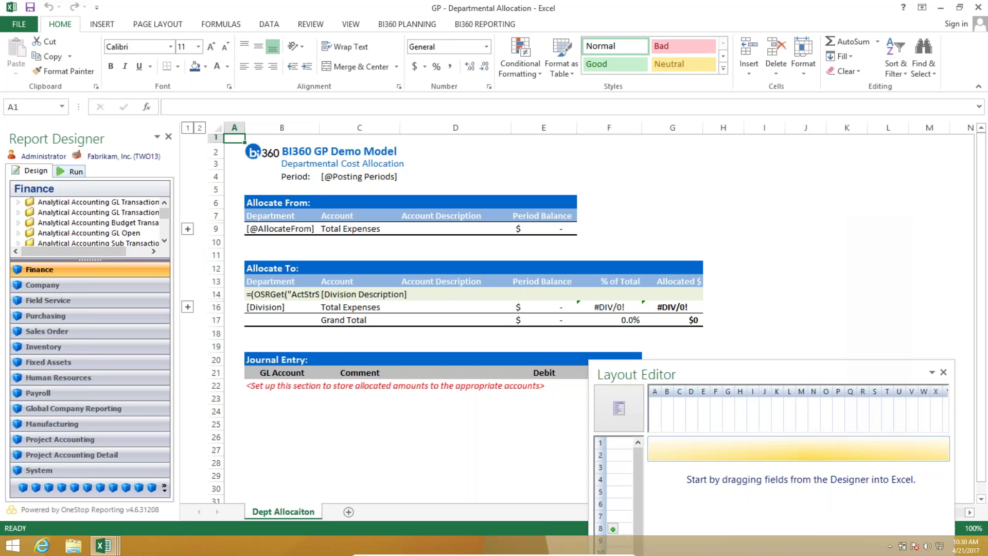
pyautogui.click(64, 174)
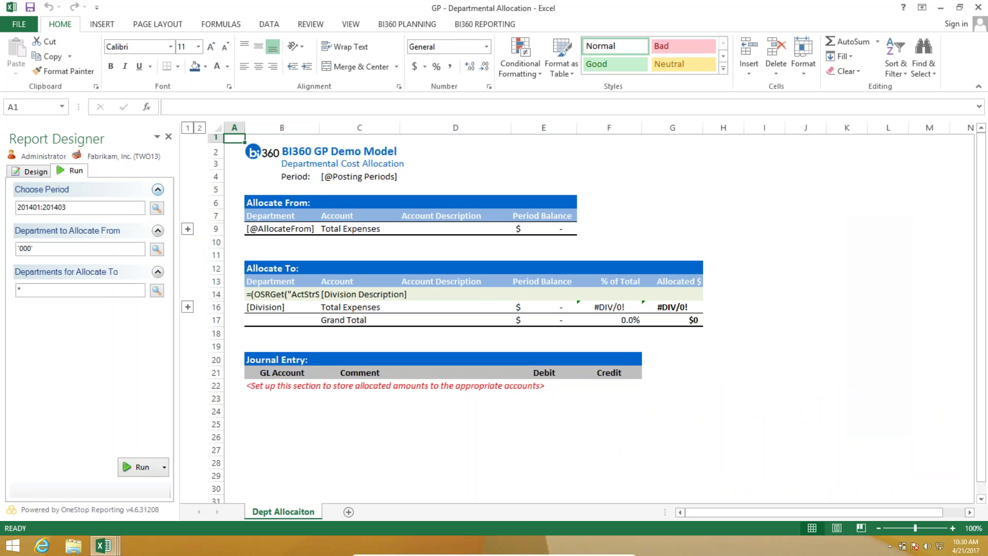
# Keep department 000 to allocate from and all departments to allocate to, and run the report for periods 201401:201403.
pyautogui.click(157, 249)
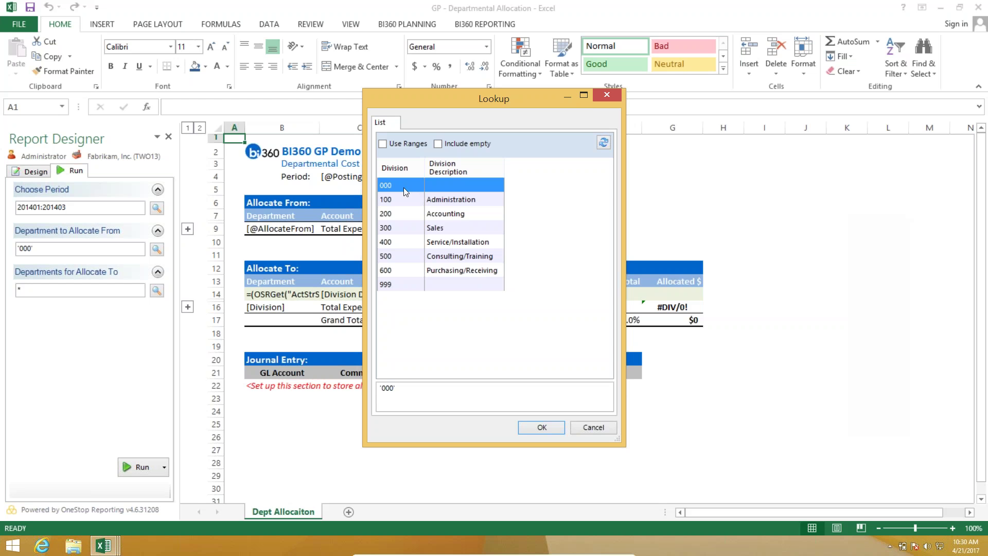
pyautogui.click(531, 427)
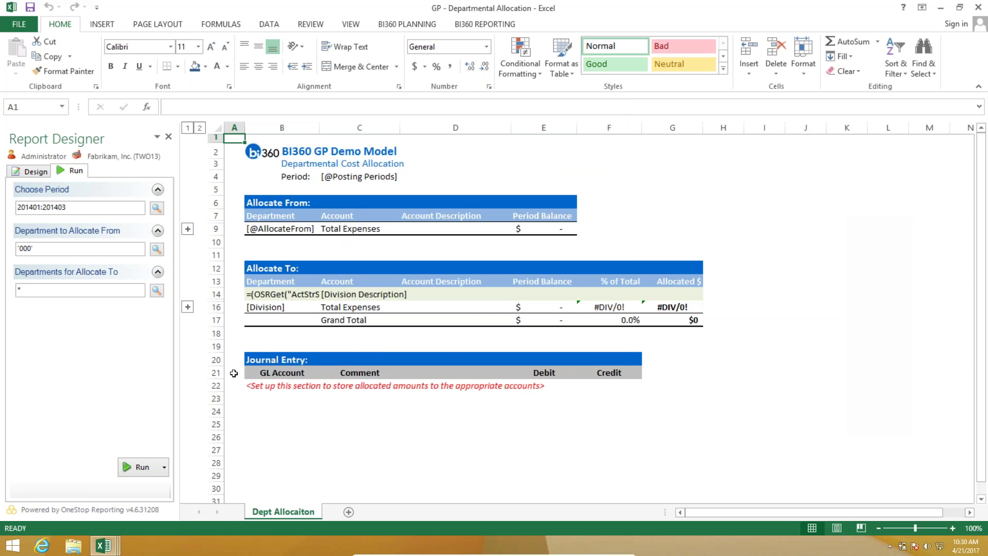
pyautogui.click(157, 291)
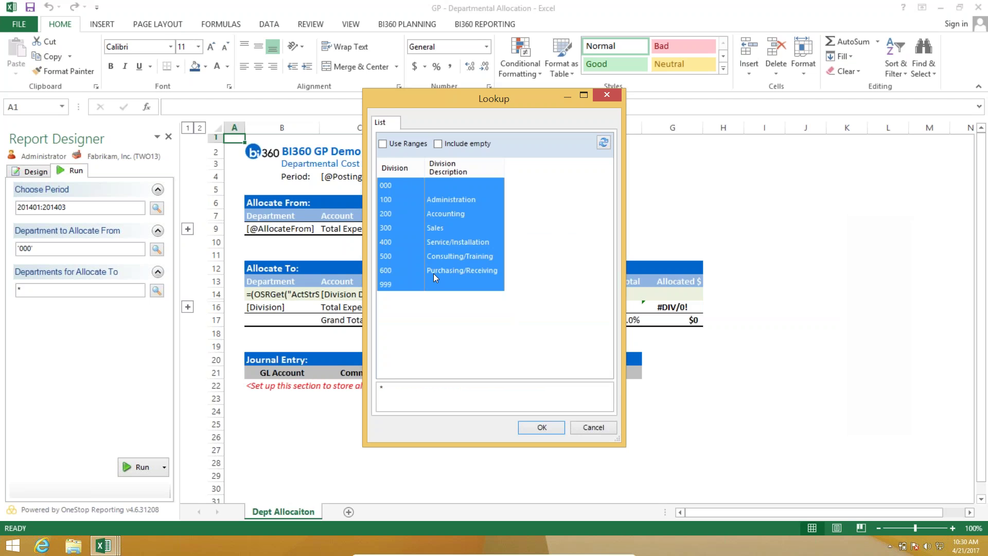
pyautogui.click(542, 427)
pyautogui.click(146, 472)
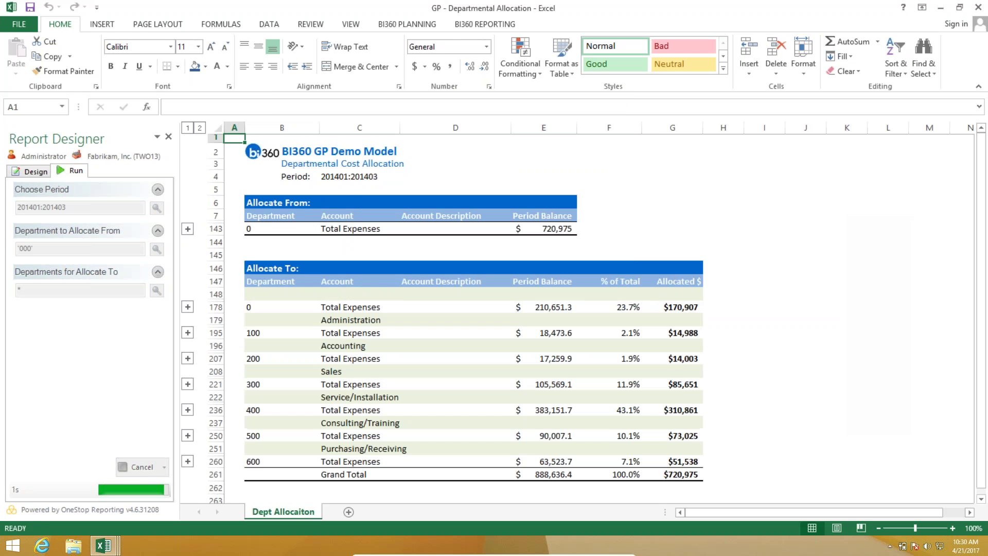
# Check the account detail behind the Allocate From total for department 0, and collapse the detail rows again.
pyautogui.click(187, 229)
pyautogui.click(189, 129)
pyautogui.scroll(3, 259, 218)
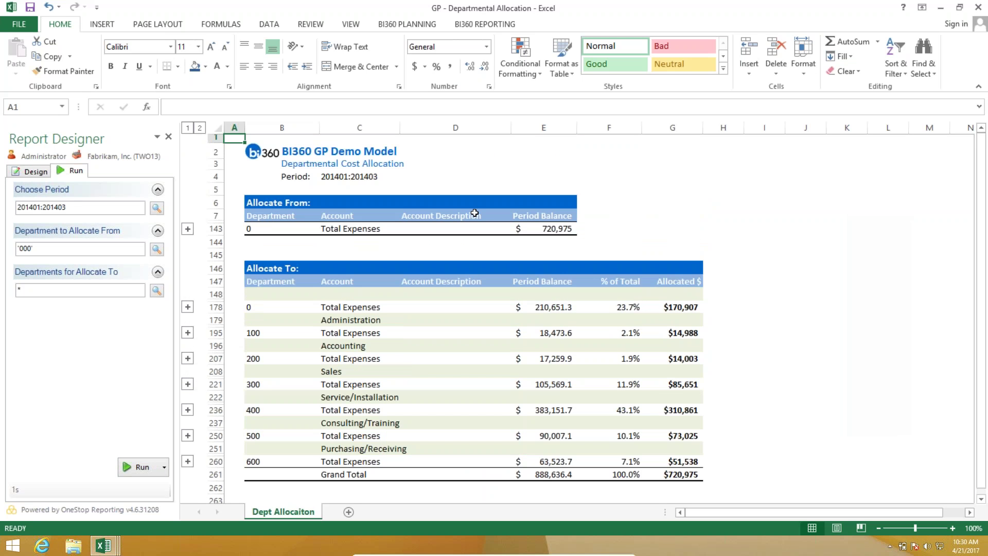
pyautogui.click(188, 230)
pyautogui.scroll(9, 535, 239)
pyautogui.scroll(10, 535, 240)
pyautogui.click(188, 128)
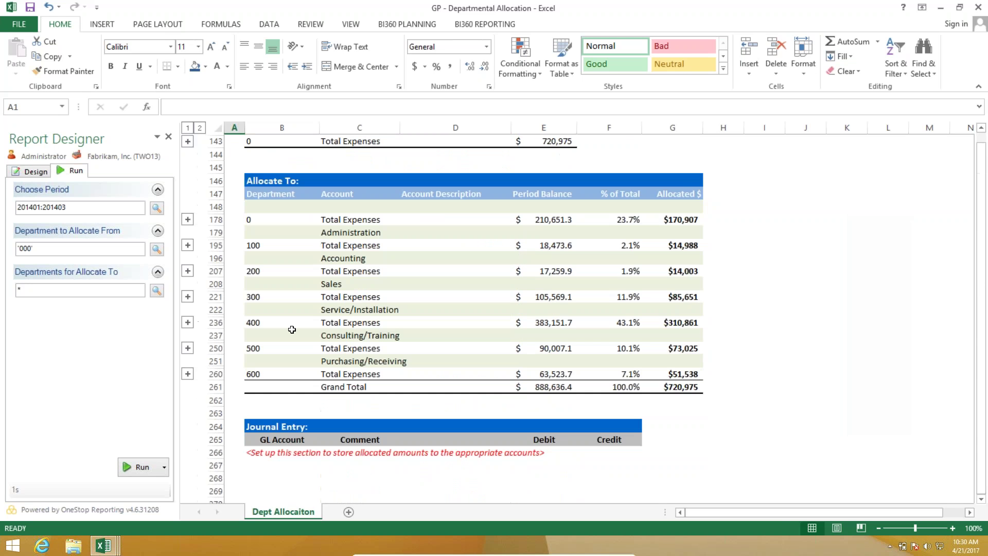
# Examine the Allocate To departments with their percentages and allocated amounts, including the account detail of department 100.
pyautogui.scroll(3, 291, 330)
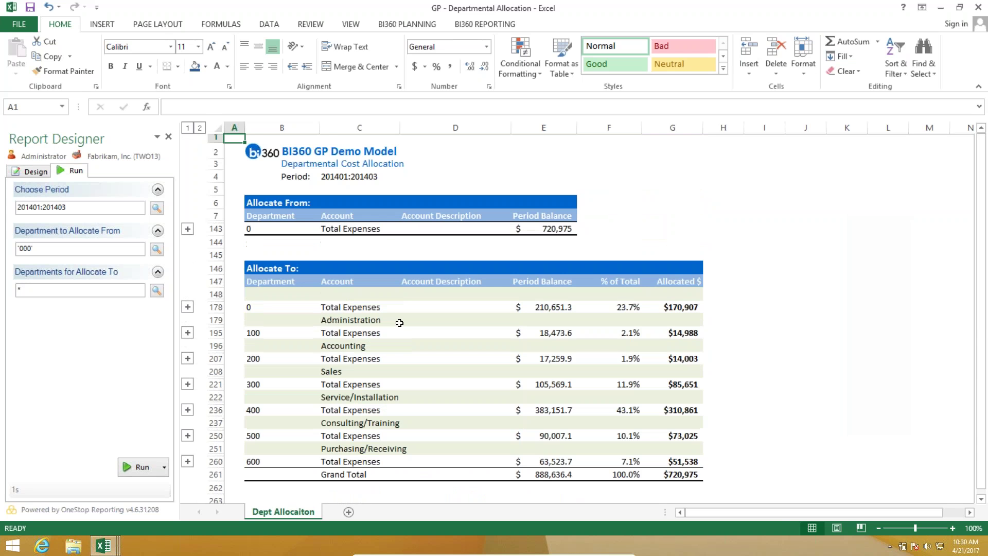
pyautogui.moveTo(373, 309); pyautogui.dragTo(375, 474)
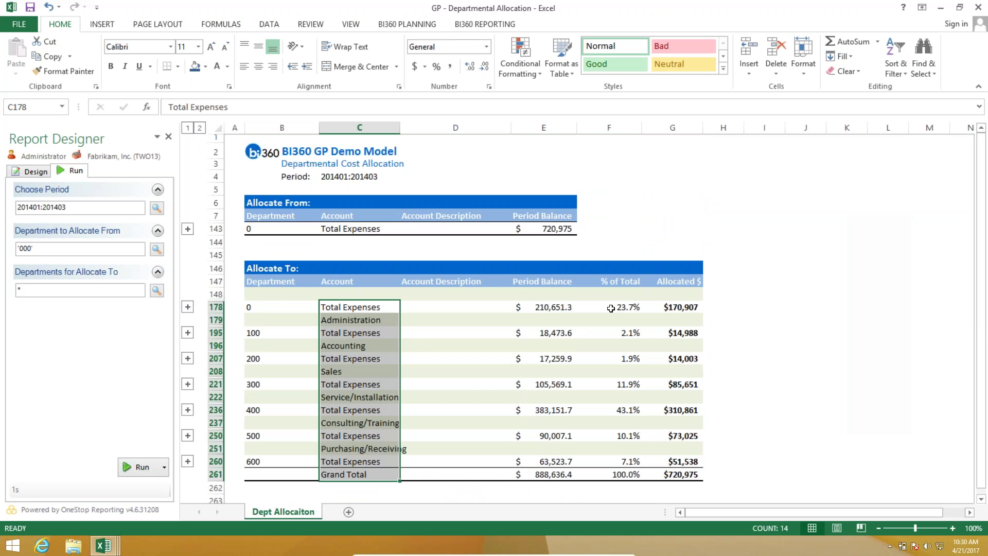
pyautogui.click(188, 332)
pyautogui.scroll(-1, 616, 268)
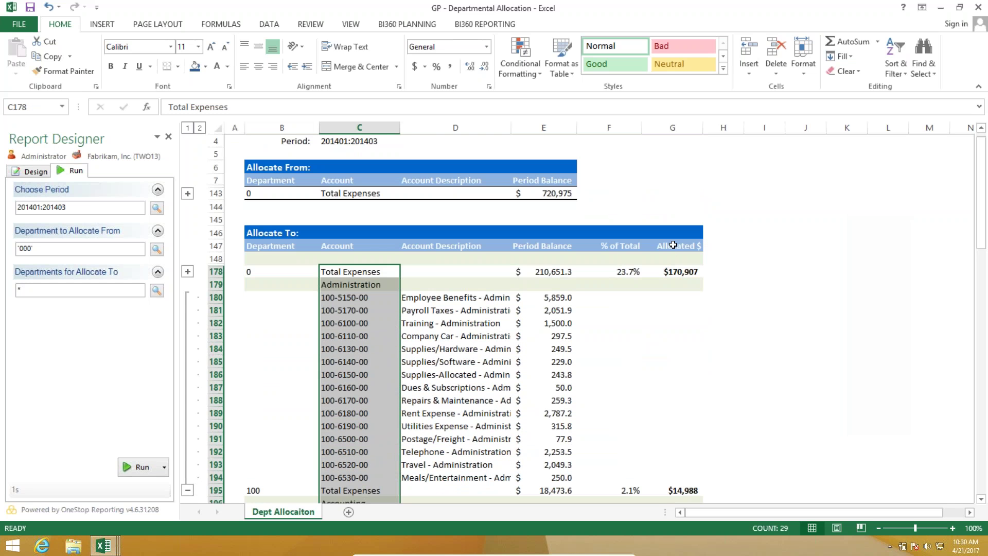
# Minimize the allocation report and show the BI360 planning assignments with the Budgeting and Forecasting and Reporting folders expanded.
pyautogui.click(945, 6)
pyautogui.click(486, 27)
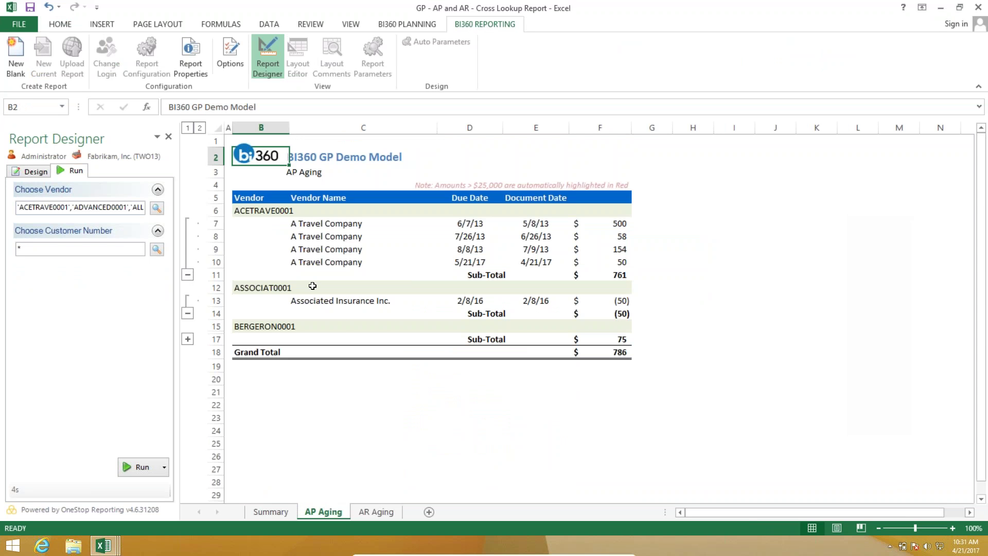
pyautogui.click(403, 24)
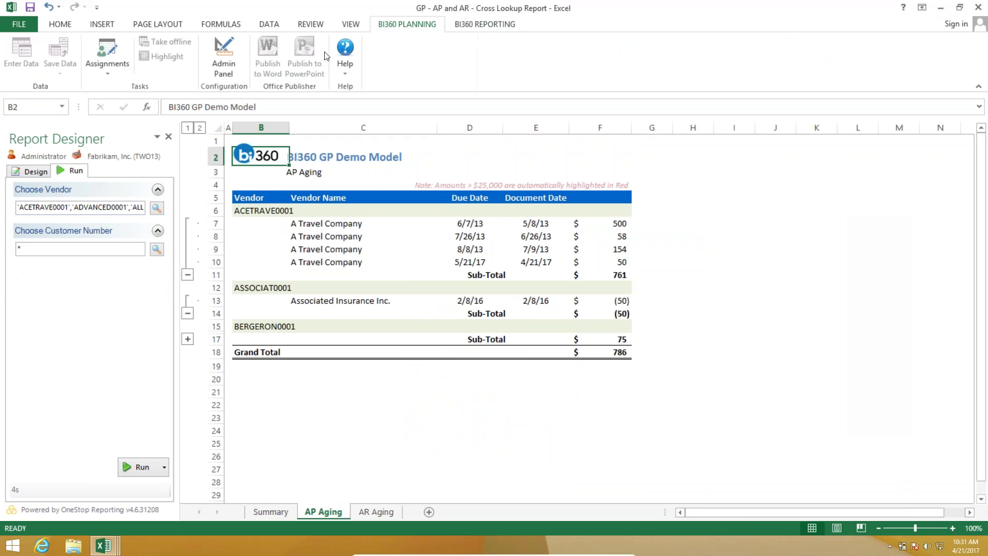
pyautogui.click(107, 54)
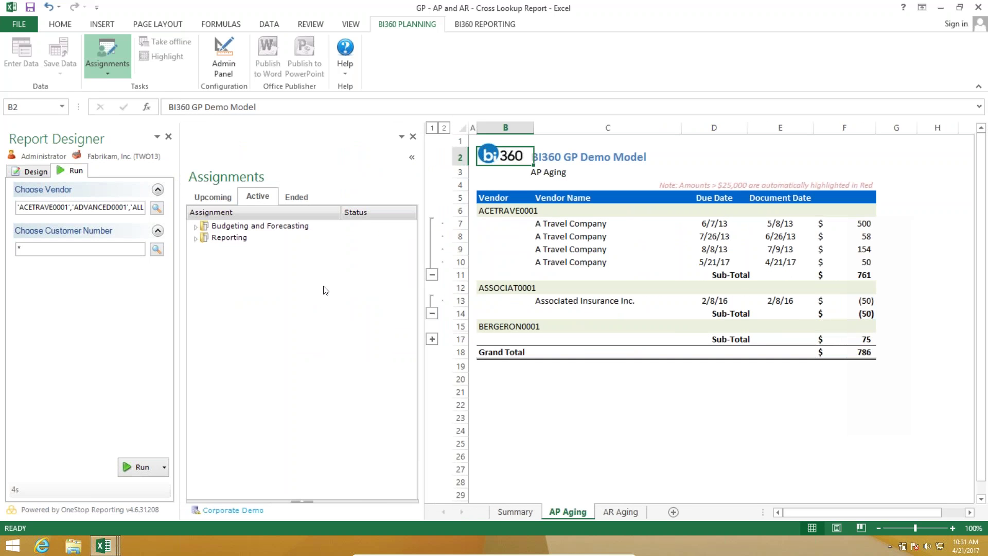
pyautogui.click(196, 227)
pyautogui.click(196, 283)
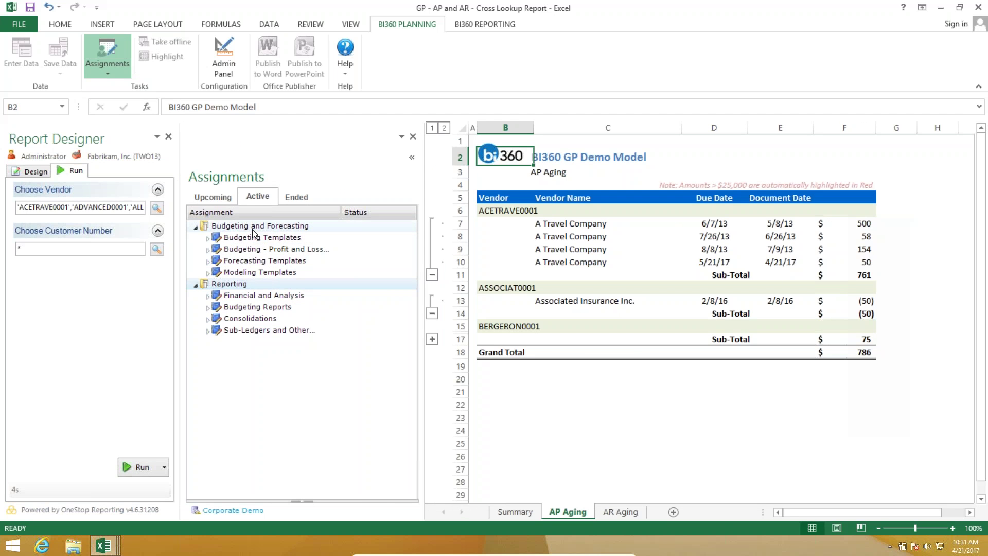
# Collapse Budgeting and Forecasting, and open FR00 - BI360 Decision Pack from the Financial and Analysis reports.
pyautogui.click(197, 227)
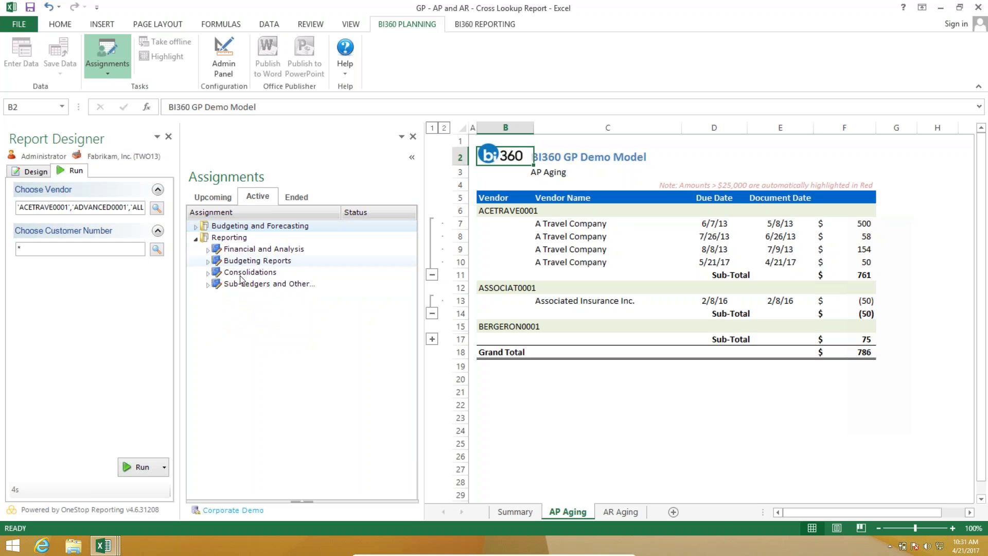
pyautogui.click(208, 249)
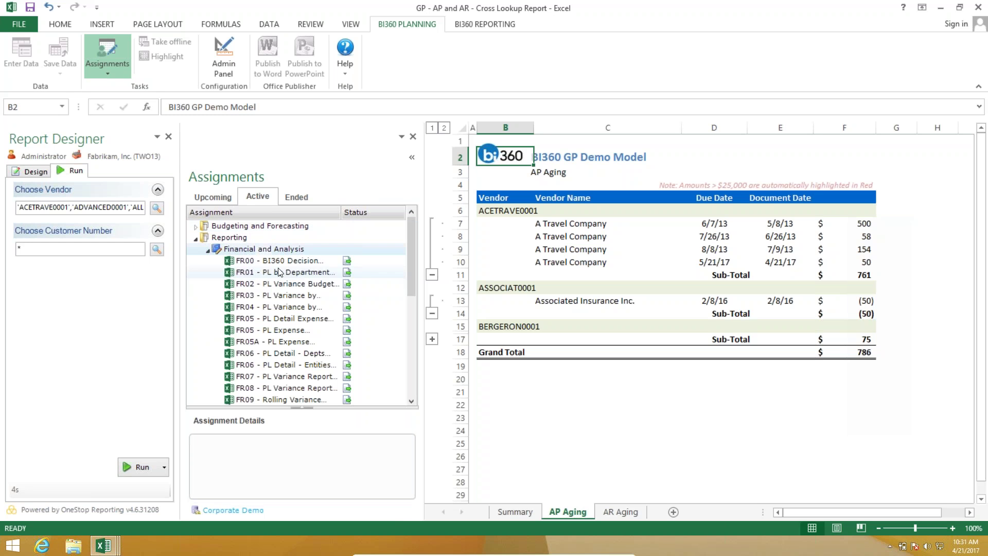
pyautogui.doubleClick(282, 258)
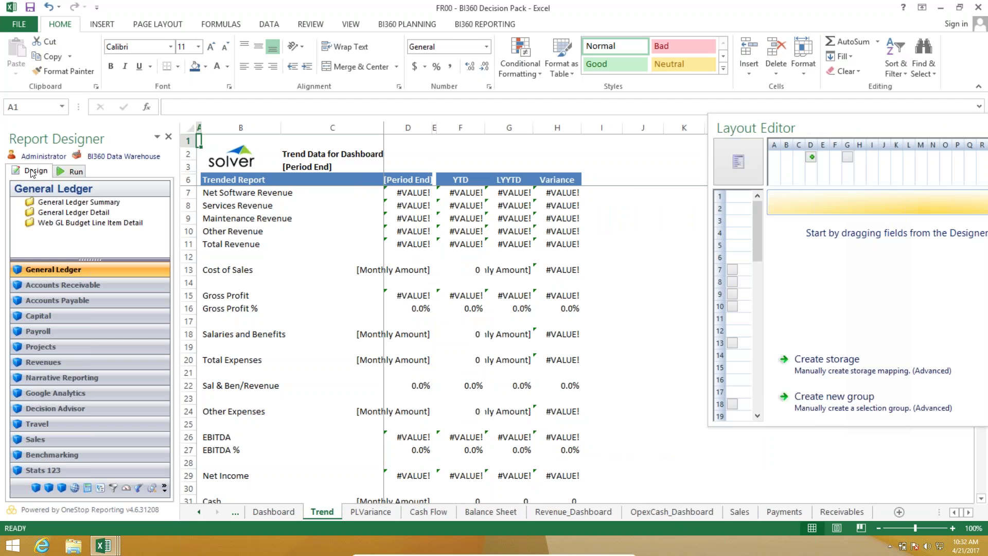
# Inspect the layout settings of row 7 on the Receivables sheet and rows 7:8 on the Payments sheet.
pyautogui.click(837, 528)
pyautogui.click(747, 253)
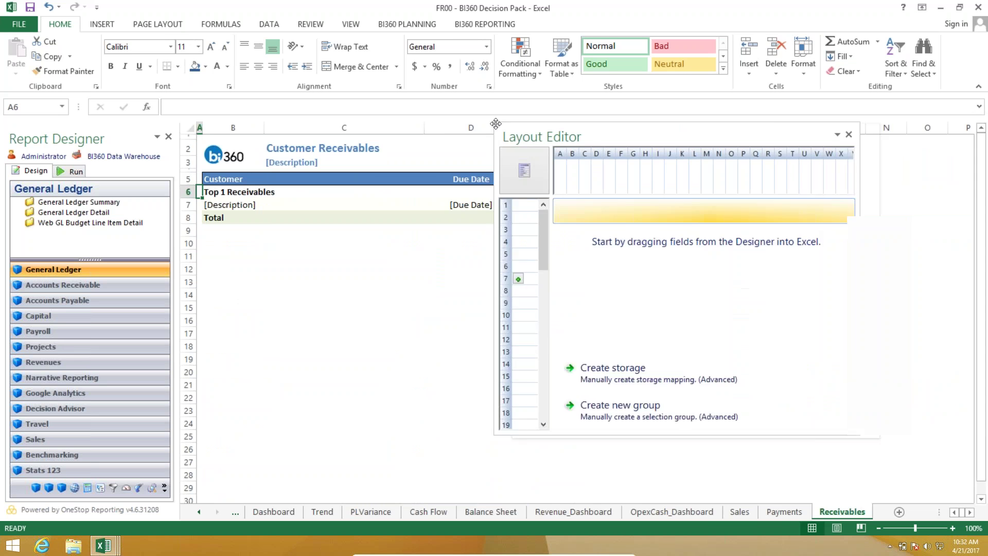
pyautogui.click(441, 262)
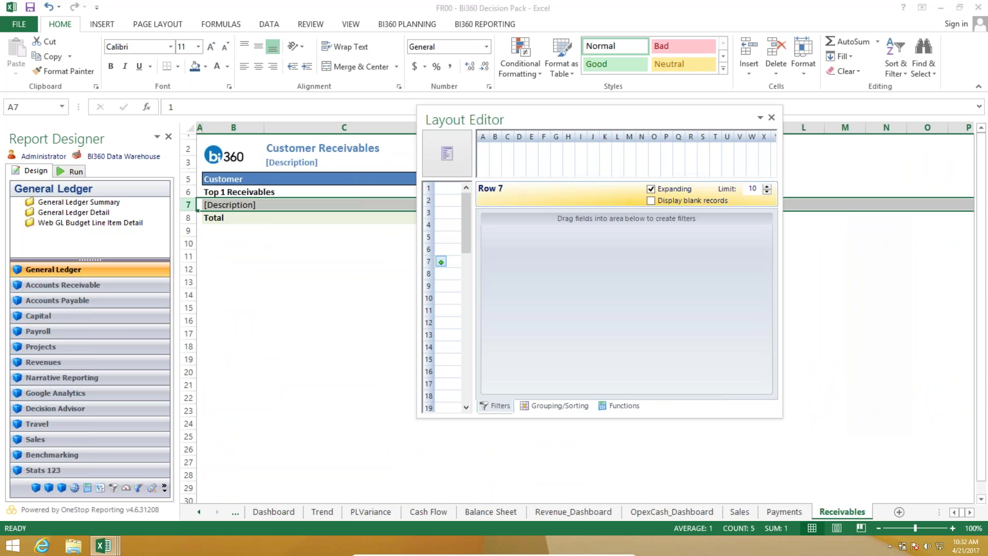
pyautogui.click(785, 512)
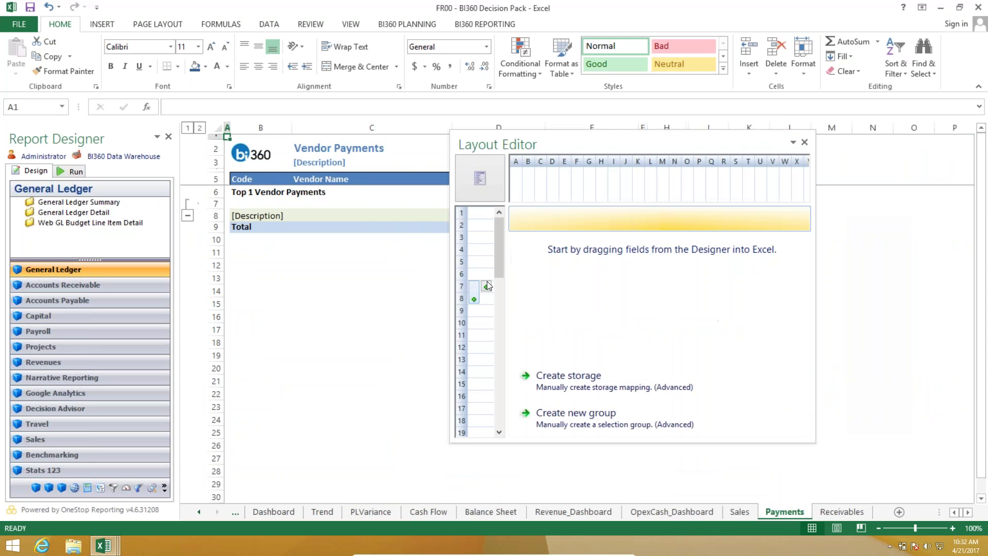
pyautogui.click(474, 292)
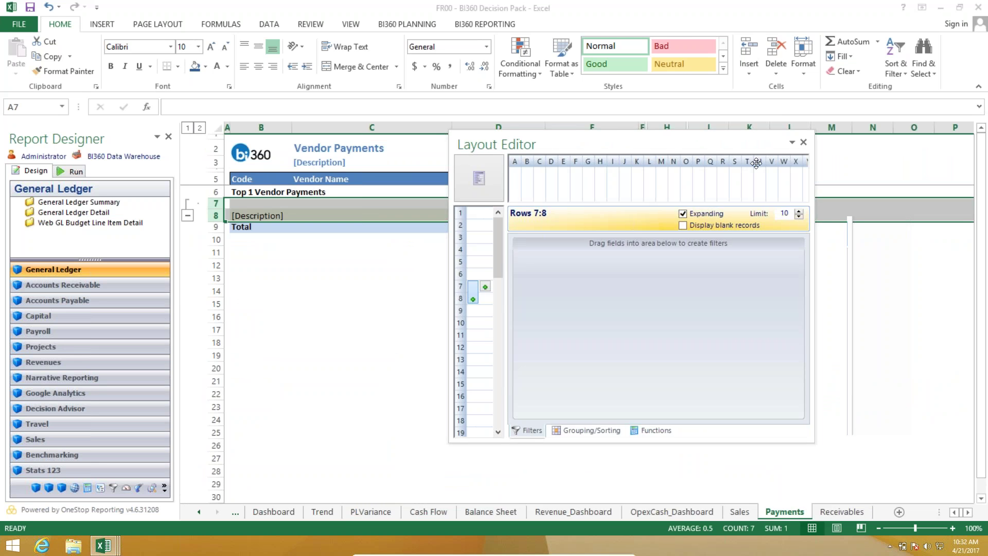
# Look through the other Decision Pack sheets from Sales back to PLVariance, Dashboard and News, moving the Layout Editor out of the way.
pyautogui.click(739, 512)
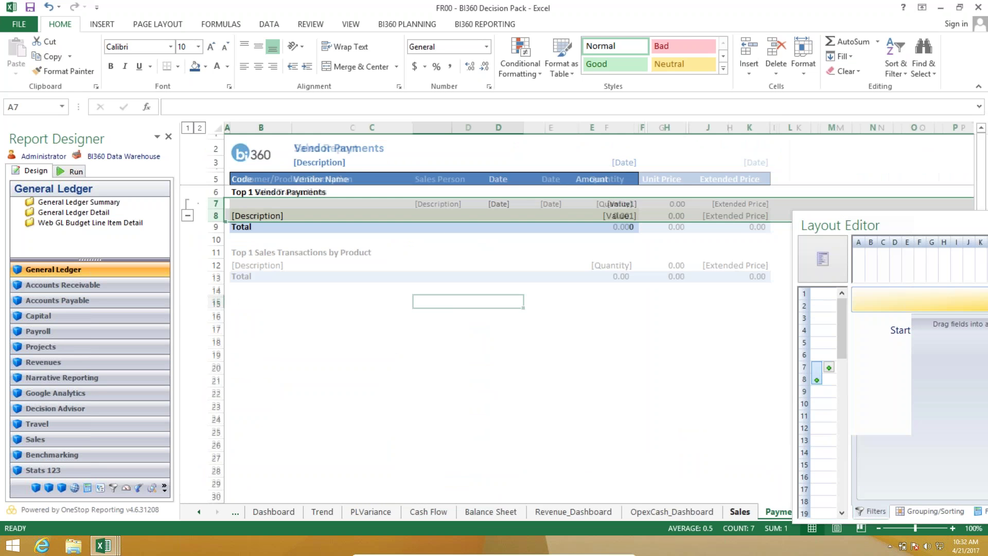
pyautogui.click(672, 511)
pyautogui.click(573, 511)
pyautogui.click(491, 511)
pyautogui.click(429, 511)
pyautogui.click(371, 512)
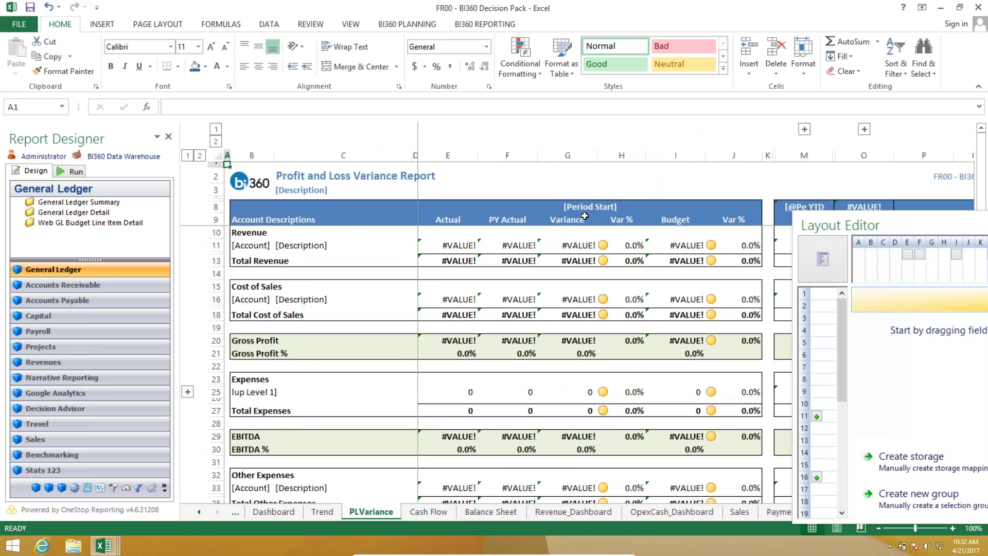
pyautogui.moveTo(818, 233); pyautogui.dragTo(836, 375)
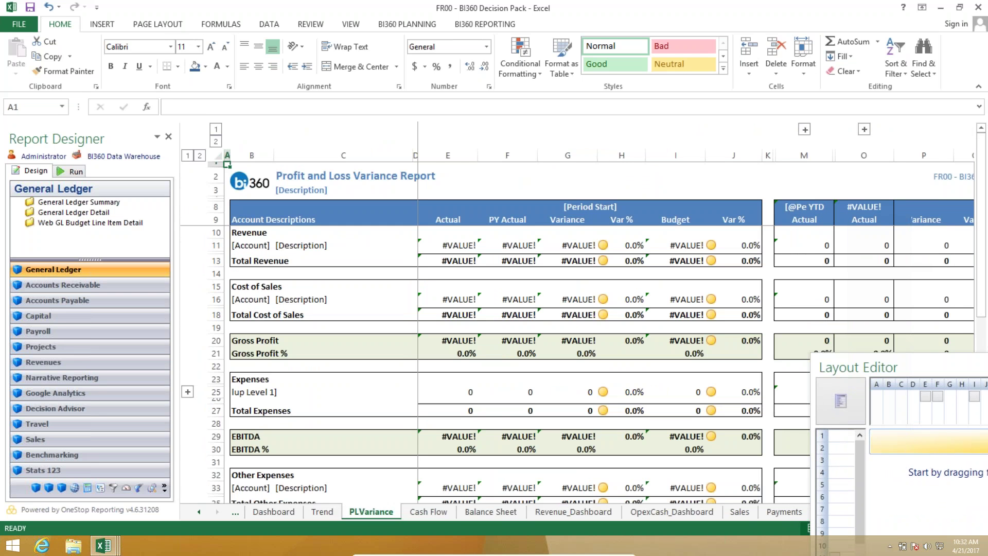
pyautogui.click(865, 129)
pyautogui.hotkey('ctrl', 'pageup')
pyautogui.hotkey('ctrl', 'pageup')
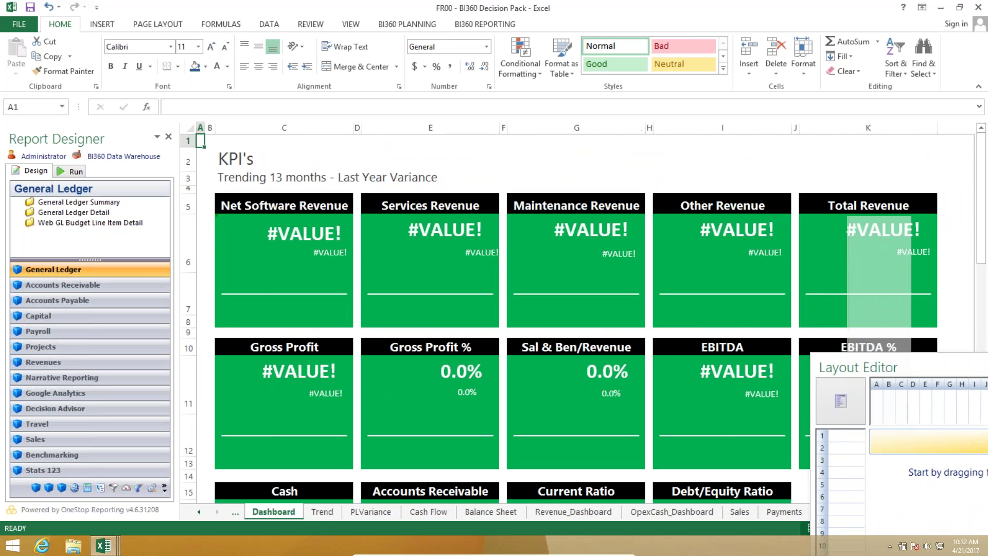
pyautogui.hotkey('ctrl', 'pageup')
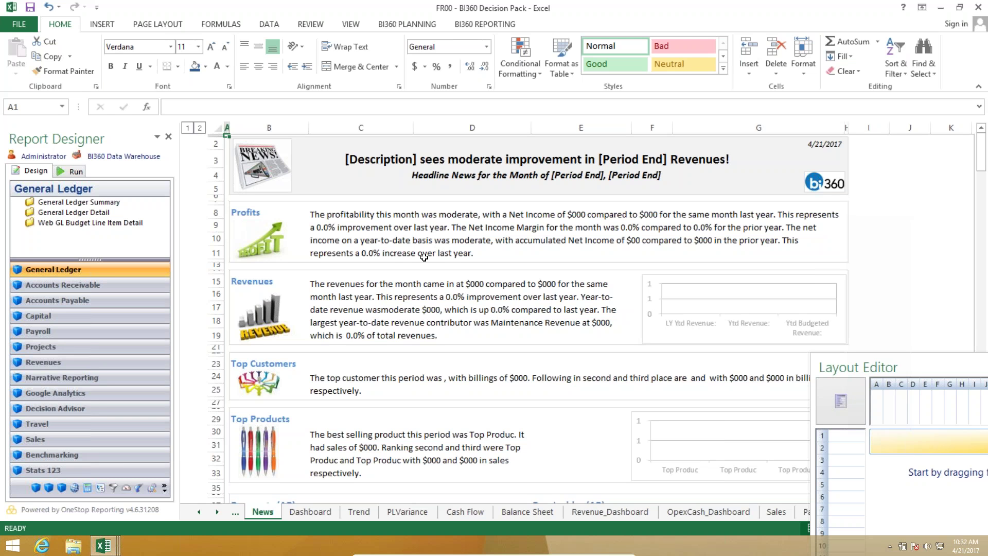
# Display the run parameters of the Decision Pack report.
pyautogui.click(71, 171)
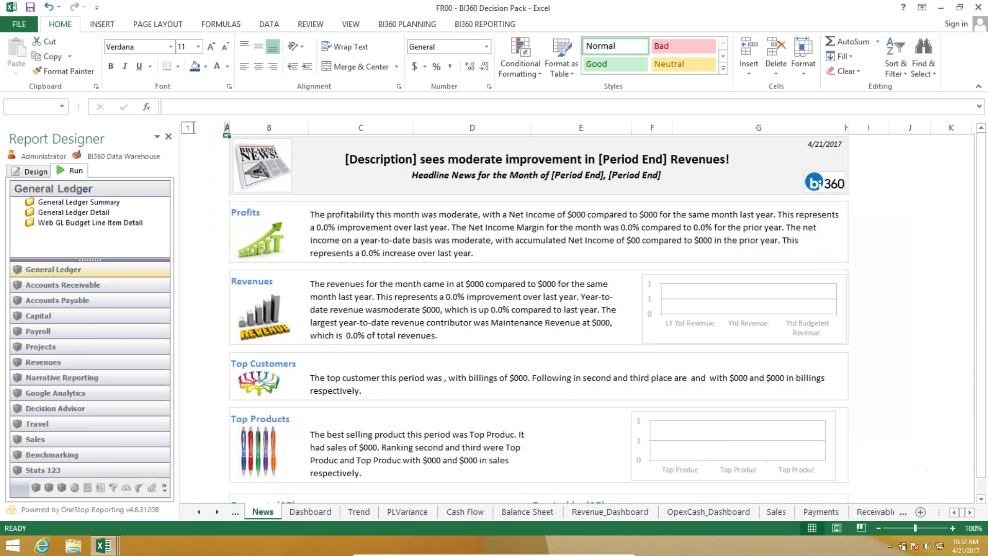
# Run the decision pack report for entity SUS, scenario BUD and period 201509.
pyautogui.click(157, 207)
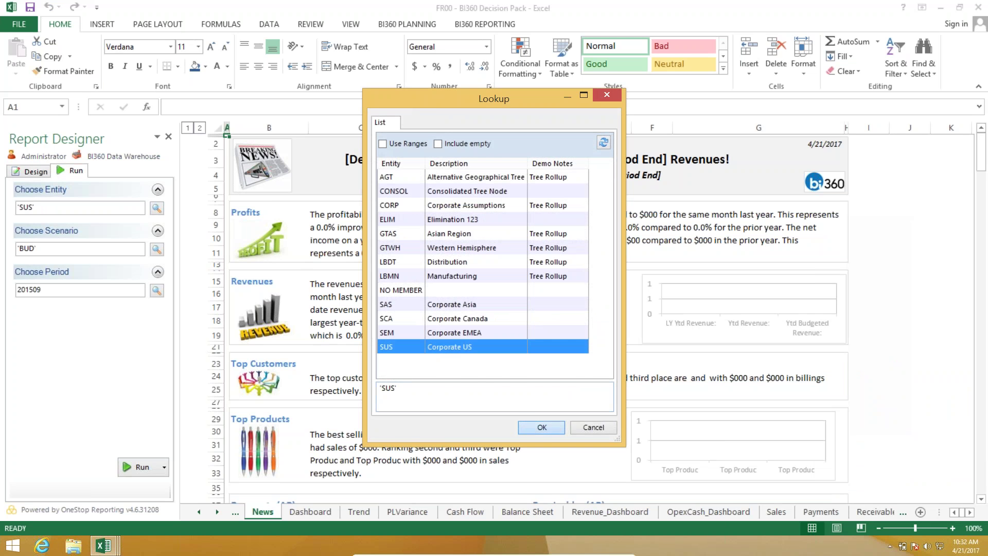
pyautogui.click(525, 430)
pyautogui.click(157, 249)
pyautogui.doubleClick(412, 191)
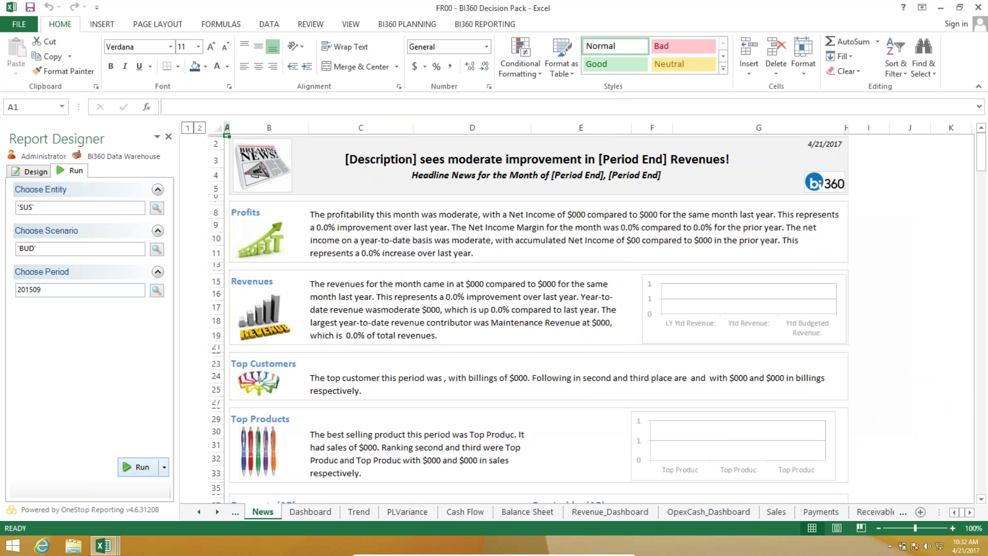
pyautogui.click(136, 467)
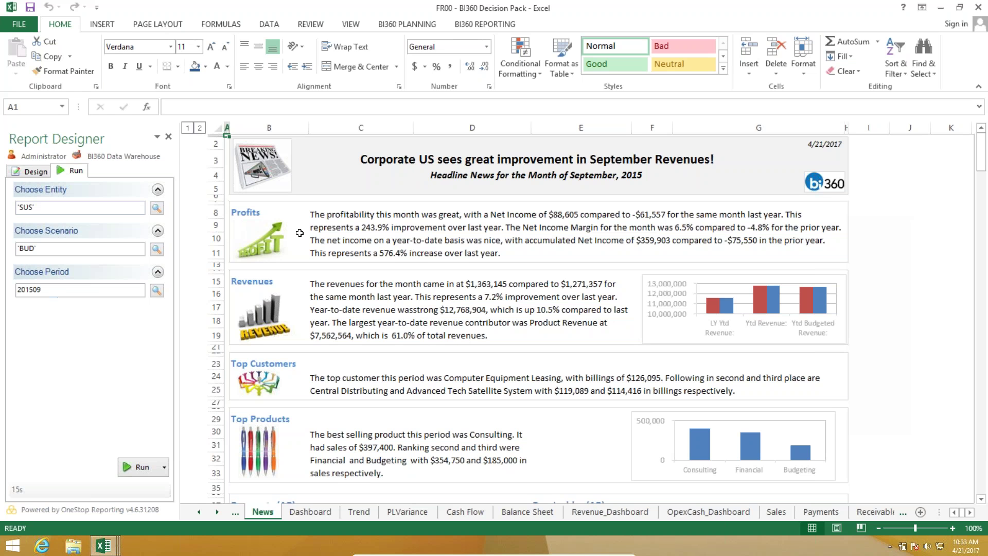
# Close the Report Designer and read through the News sheet from the Profits summary down to Receivables (AR).
pyautogui.click(167, 138)
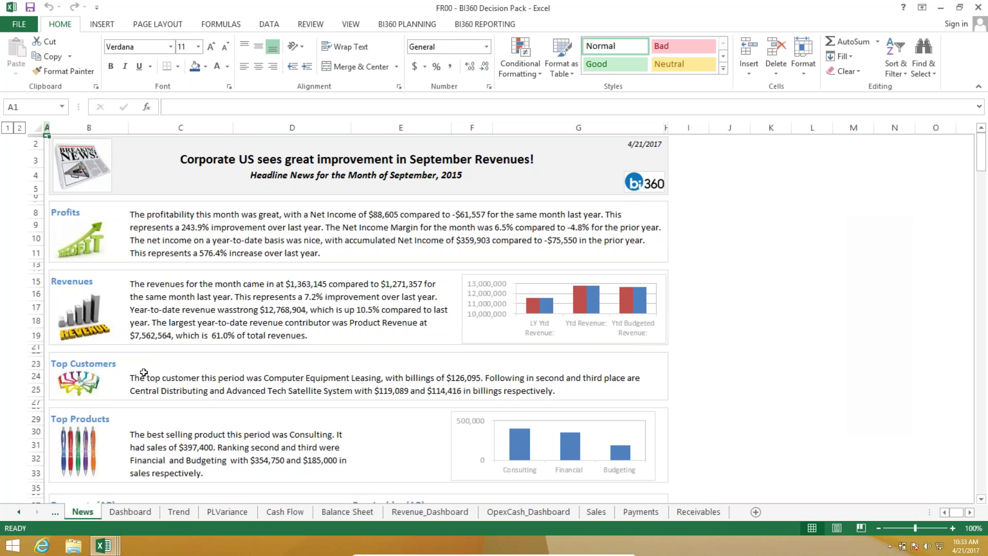
pyautogui.scroll(-1, 143, 372)
pyautogui.scroll(-2, 136, 416)
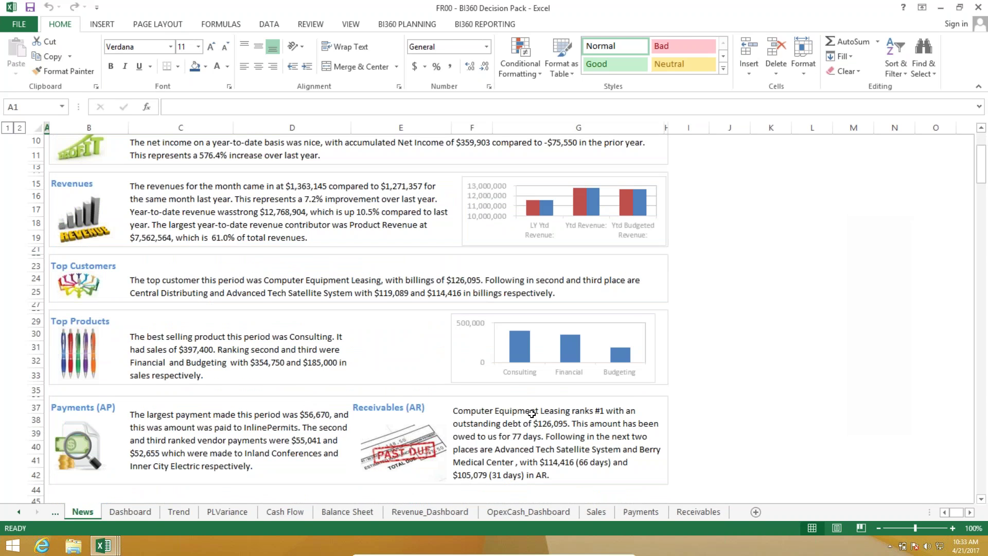
pyautogui.scroll(3, 531, 414)
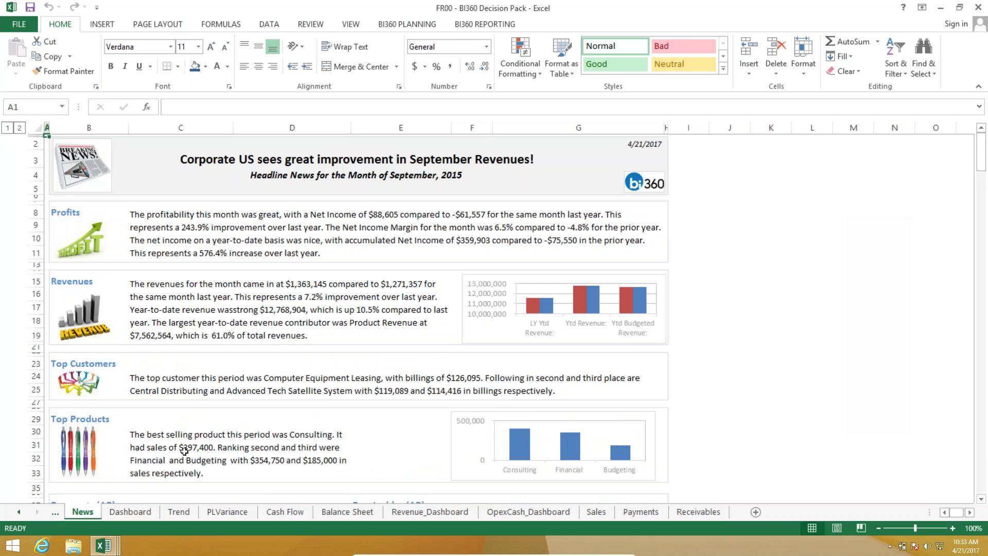
# Review the KPI tiles on the Dashboard sheet and the monthly figures on the Trend sheet.
pyautogui.click(130, 511)
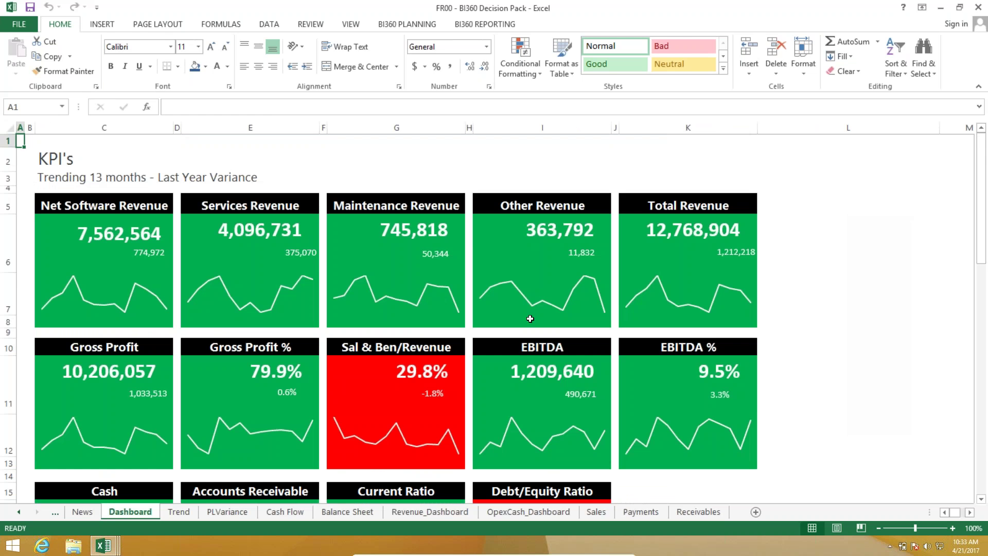
pyautogui.scroll(-3, 530, 318)
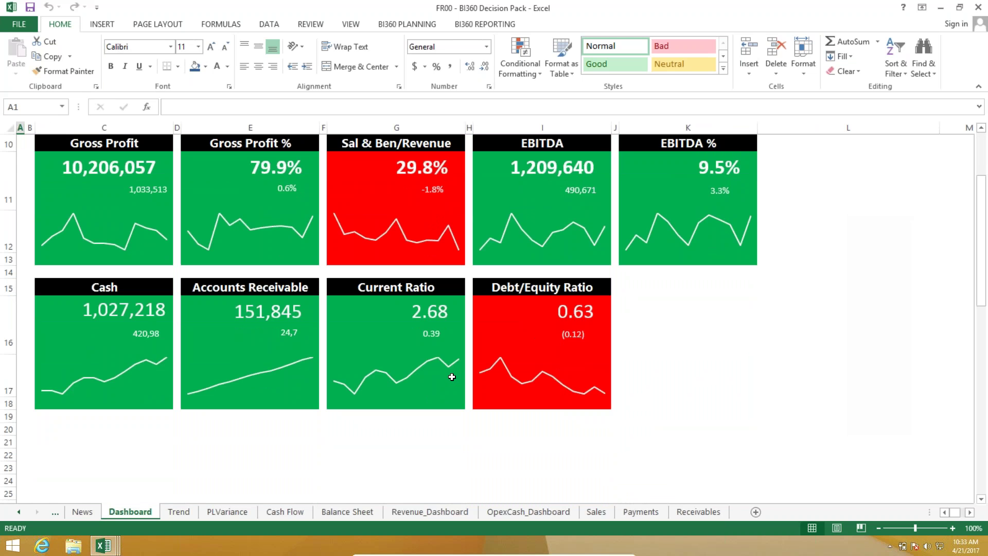
pyautogui.click(182, 512)
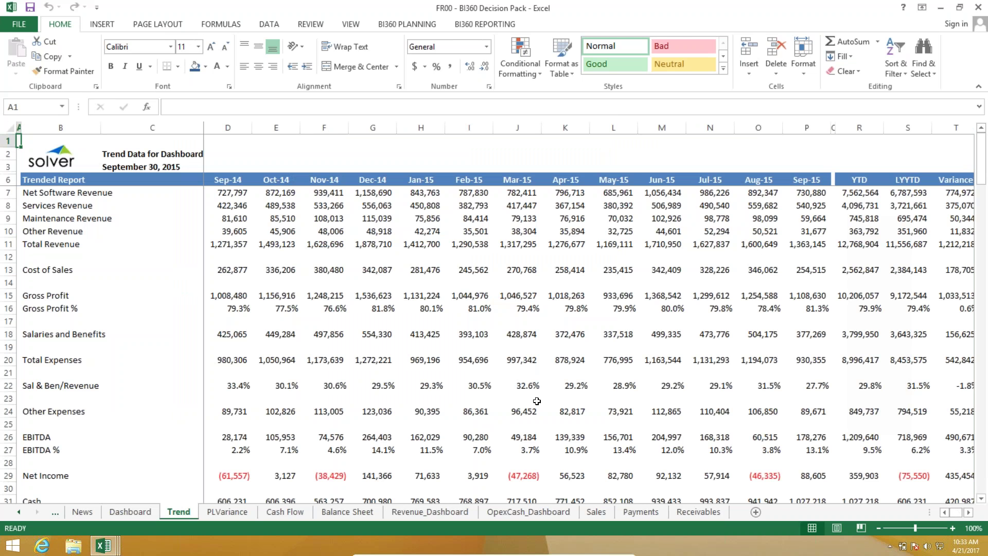
# On the PLVariance sheet, expand the Salaries and Benefits accounts and the monthly columns behind the 2015 YTD actuals.
pyautogui.click(246, 513)
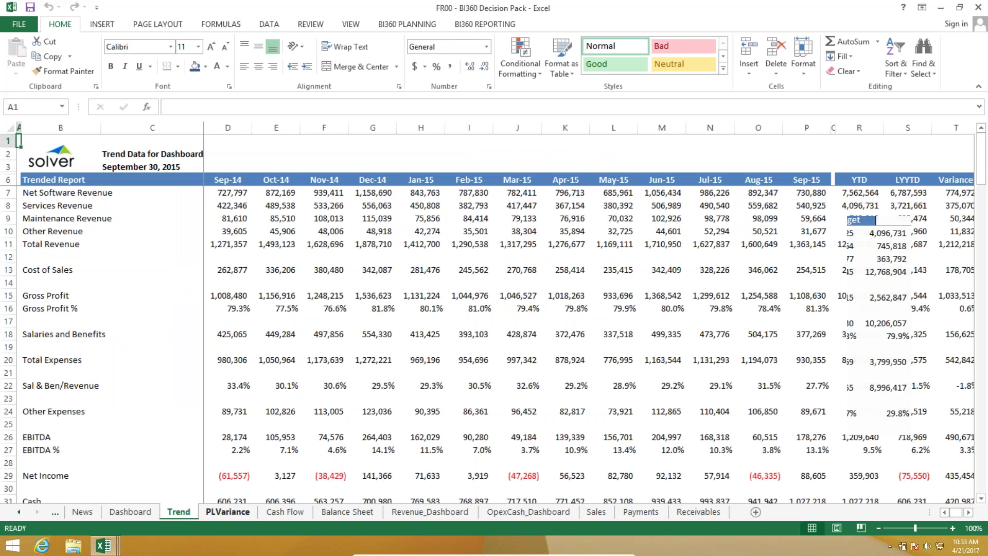
pyautogui.scroll(-2, 496, 239)
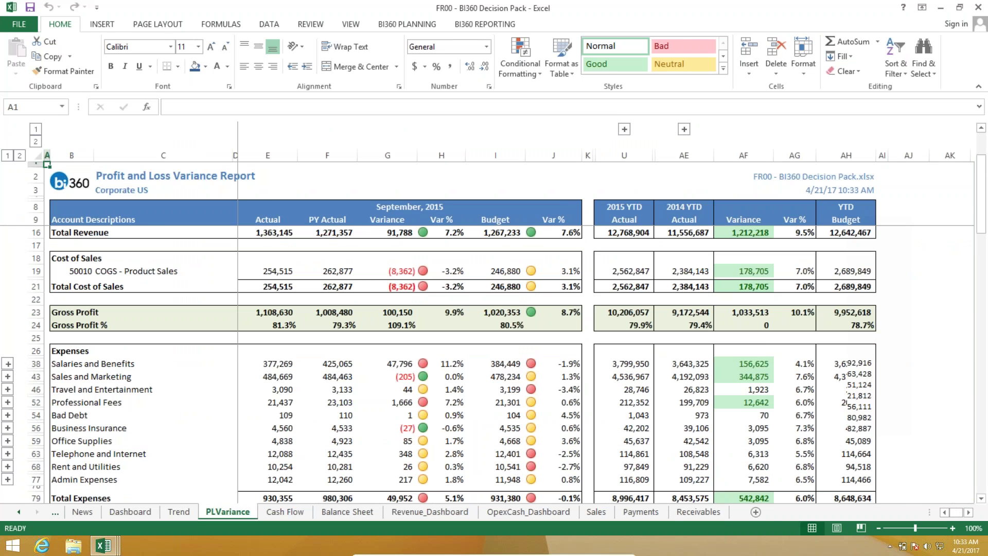
pyautogui.click(8, 364)
pyautogui.scroll(2, 147, 412)
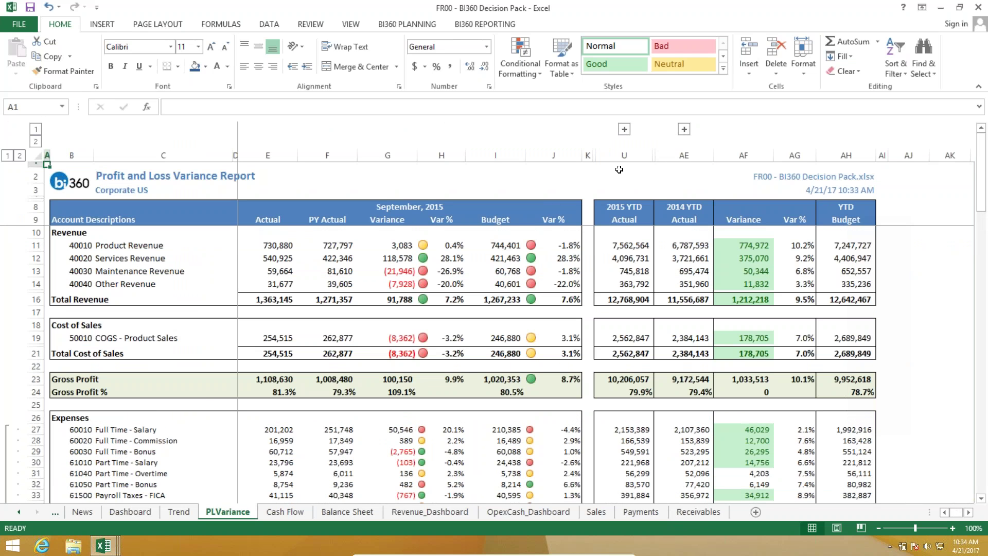
pyautogui.click(624, 129)
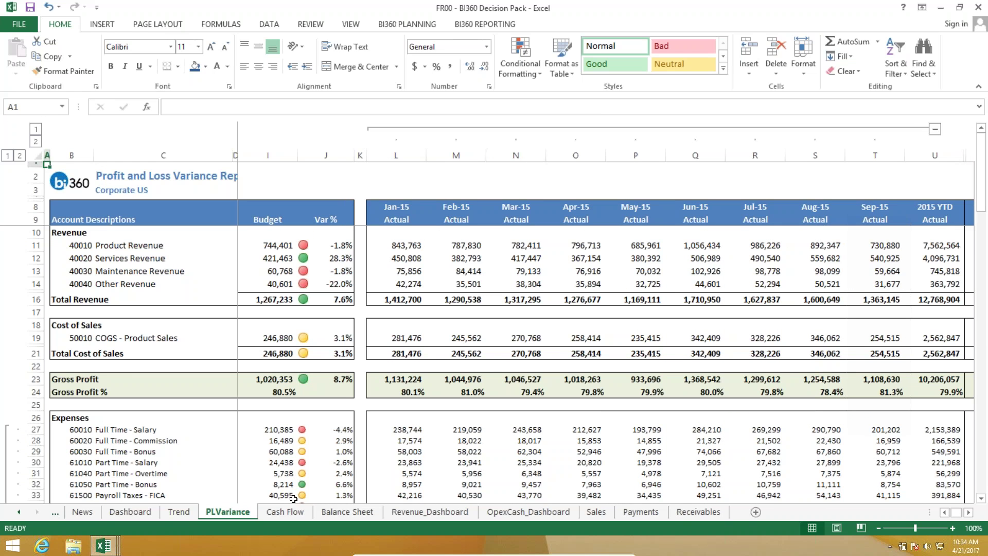
# Review the Cash Flow and Balance Sheet reports, checking the available actions for the September 2015 Cash & Equivalents amount.
pyautogui.click(285, 511)
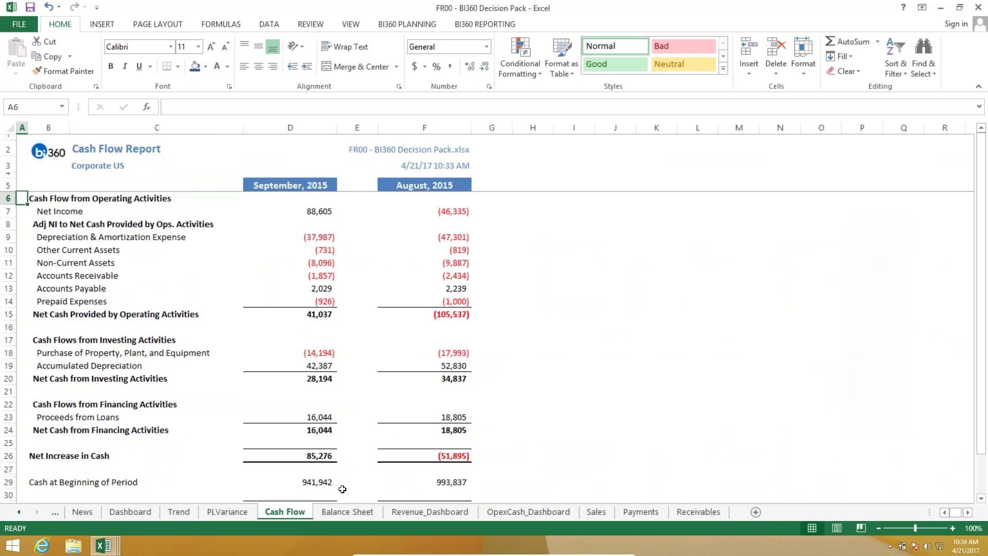
pyautogui.click(347, 512)
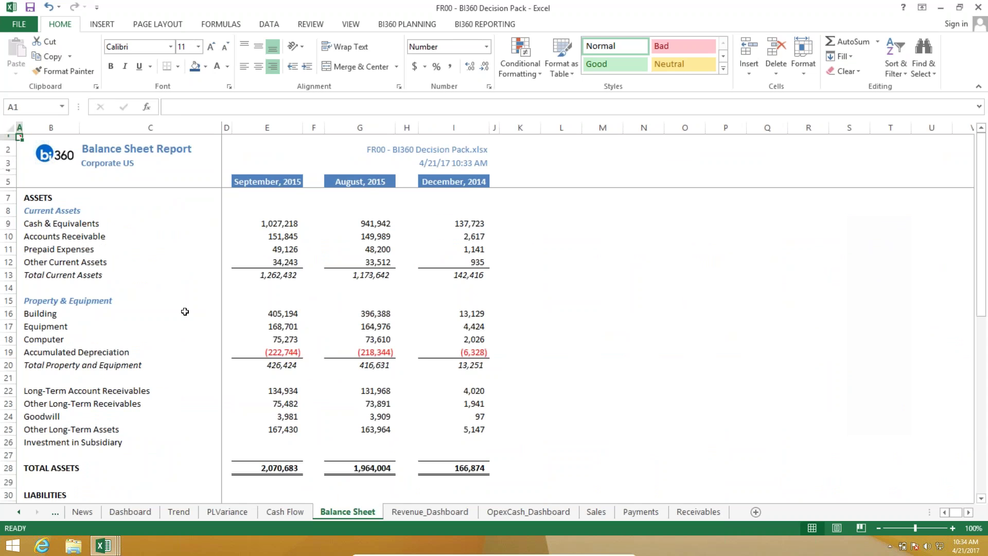
pyautogui.click(275, 223)
pyautogui.rightClick(277, 224)
pyautogui.moveTo(315, 487)
pyautogui.click(523, 493)
# View the charts on the Revenue_Dashboard and OpexCash_Dashboard sheets.
pyautogui.click(466, 511)
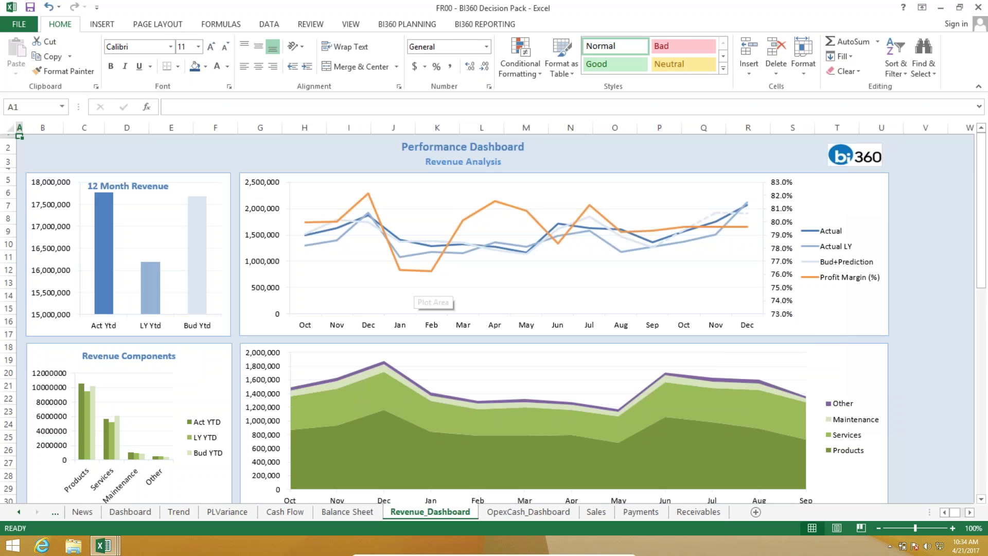
pyautogui.moveTo(621, 241)
pyautogui.hotkey('ctrl', 'pagedown')
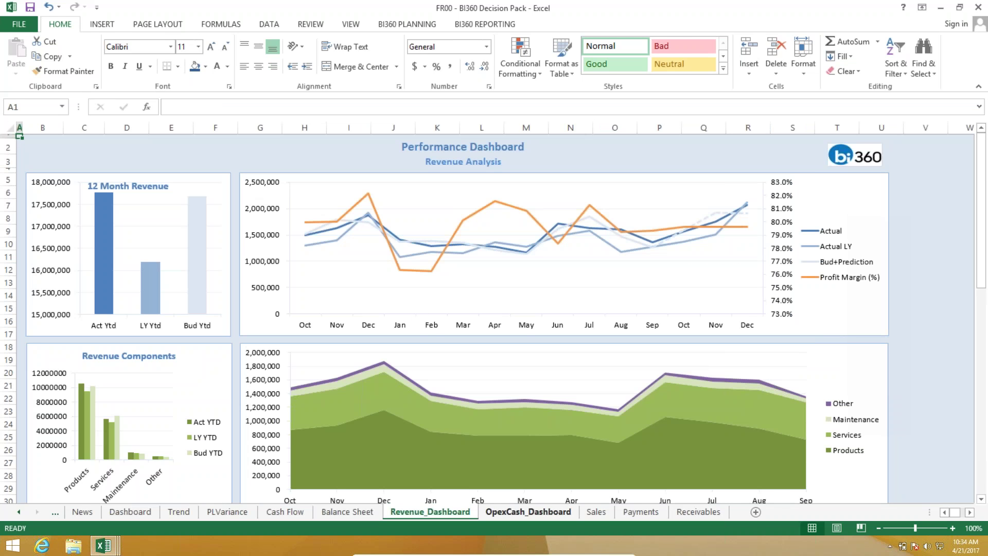
# On the Sales sheet, collapse all transaction details and expand only those of the customer listed below Northstar Mall.
pyautogui.hotkey('ctrl', 'pagedown')
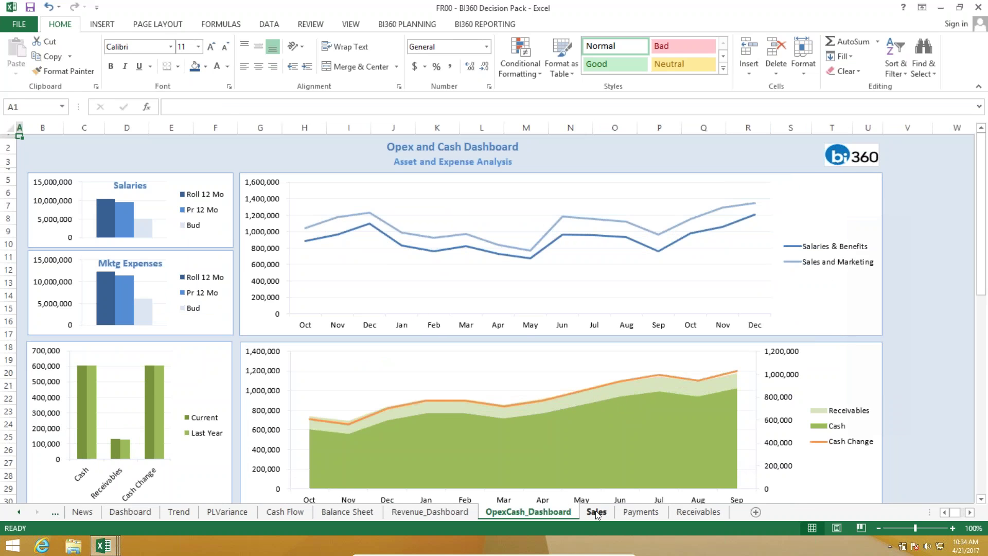
pyautogui.click(8, 128)
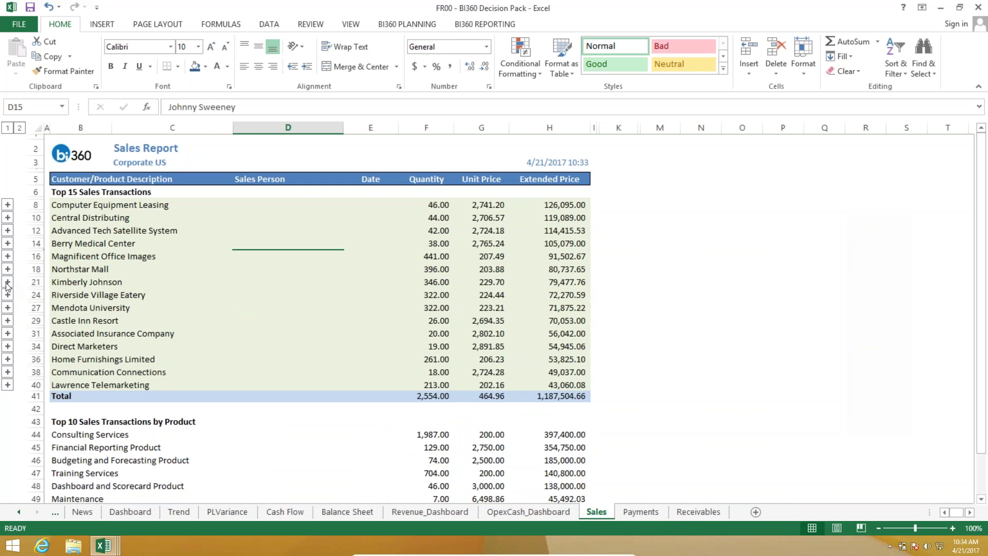
pyautogui.click(8, 282)
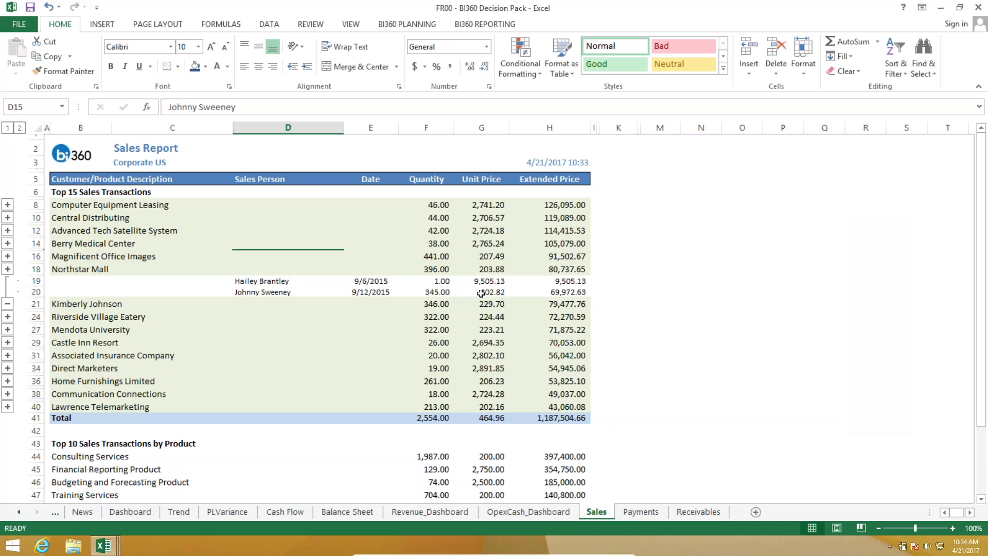
# On the Payments sheet, collapse all vendor payment details and expand those of a single vendor.
pyautogui.click(641, 512)
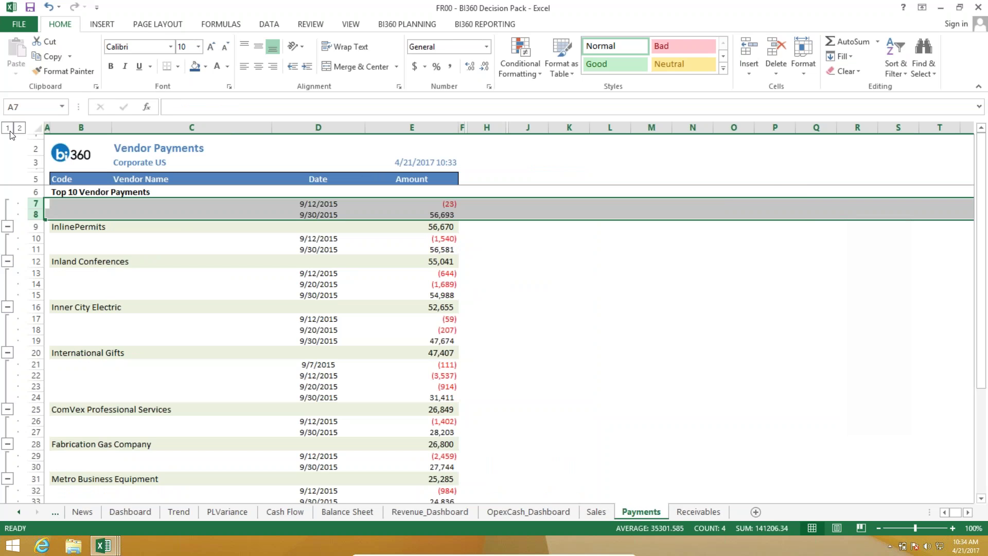
pyautogui.click(8, 129)
pyautogui.click(8, 243)
# Examine the Receivables sheet, highlighting the Castle Inn Resort entry from its customer name through its September 2015 amount.
pyautogui.click(698, 511)
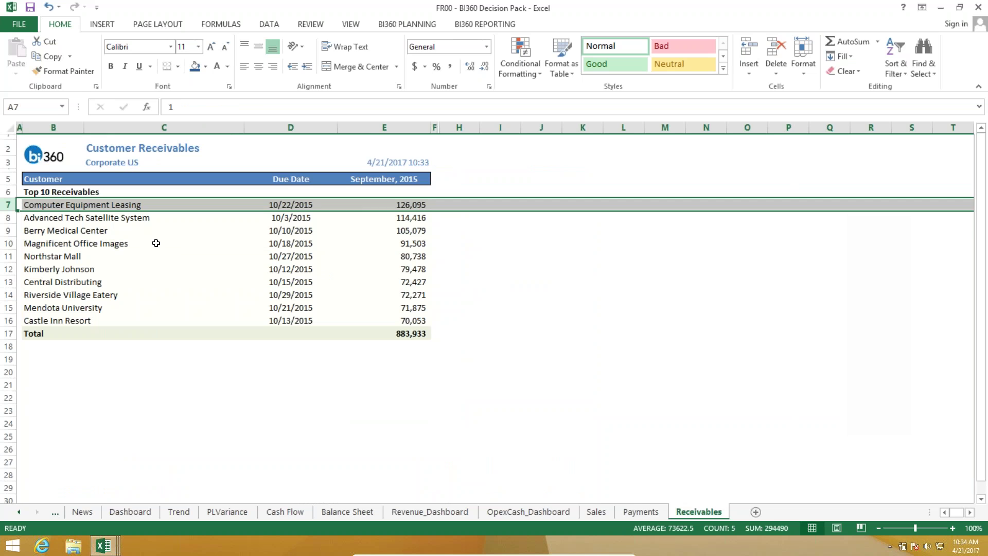
pyautogui.moveTo(50, 319); pyautogui.dragTo(383, 322)
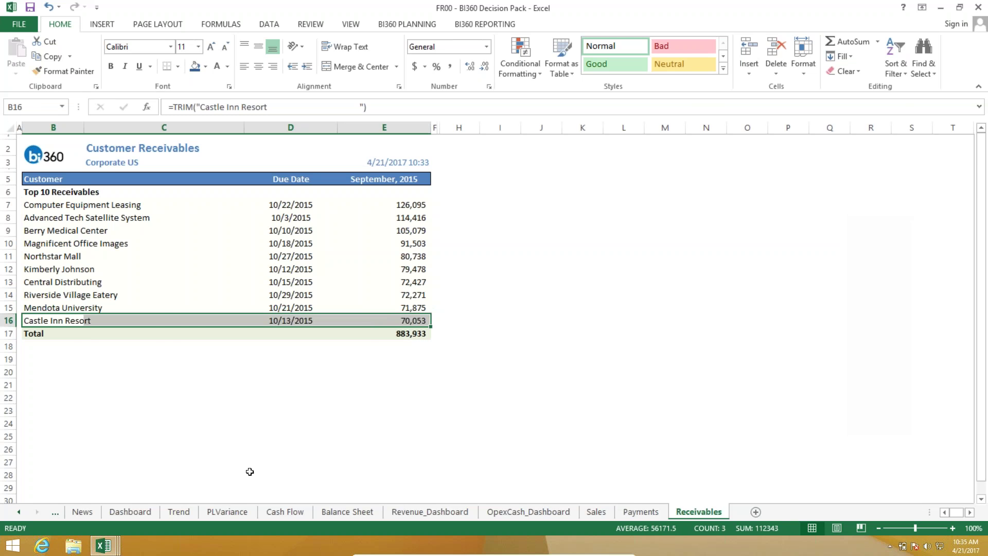
# Reopen the Report Designer from the News sheet and rerun the report for period 201510.
pyautogui.click(89, 512)
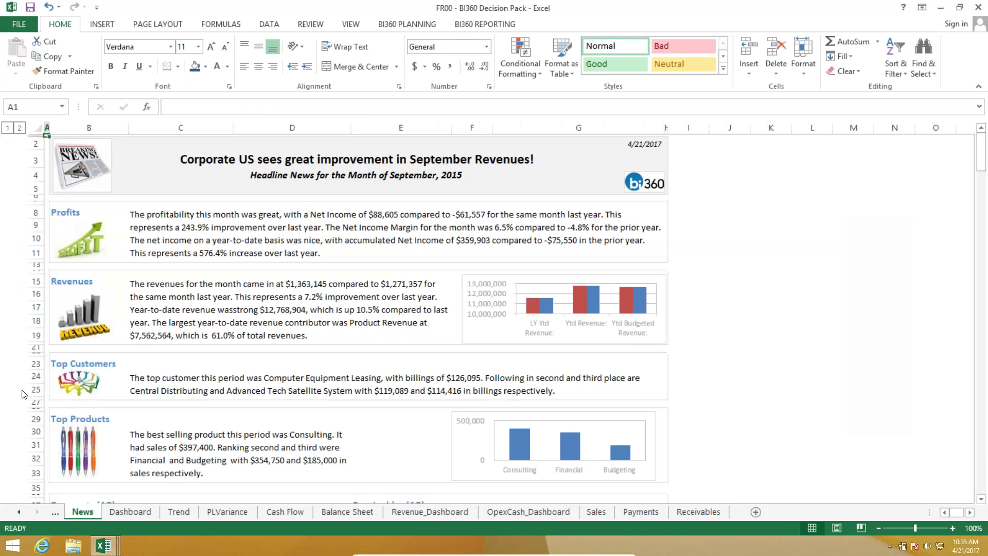
pyautogui.click(485, 24)
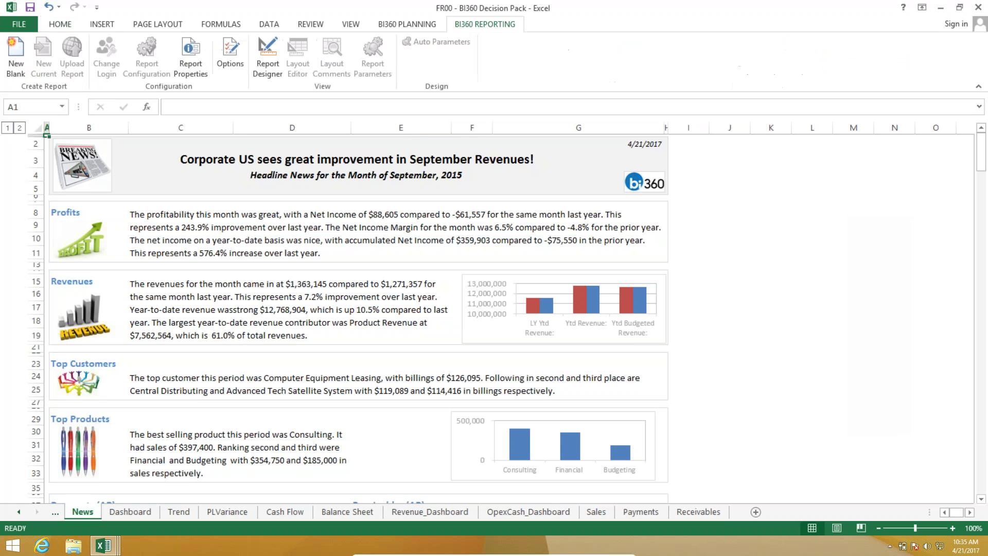
pyautogui.click(266, 56)
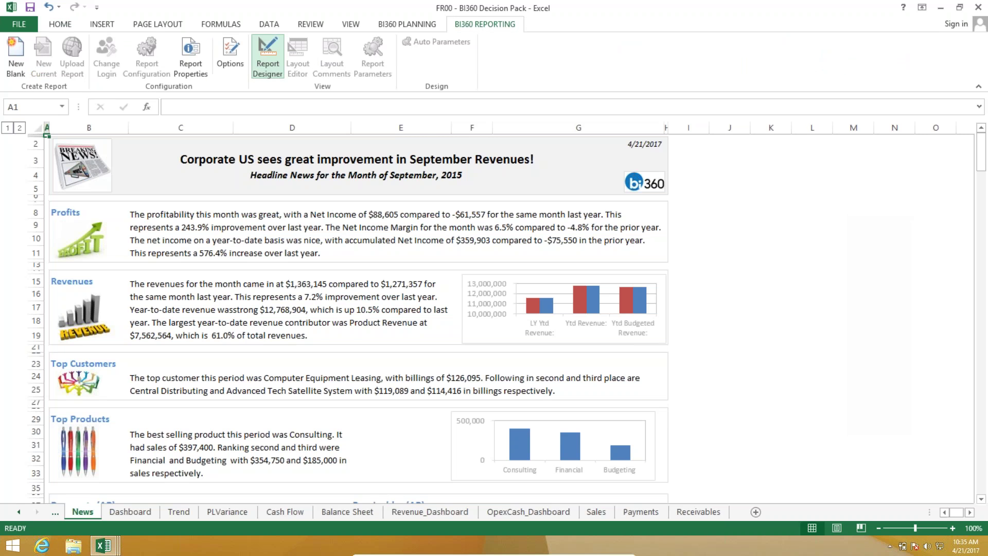
pyautogui.click(156, 290)
pyautogui.click(436, 199)
pyautogui.click(541, 427)
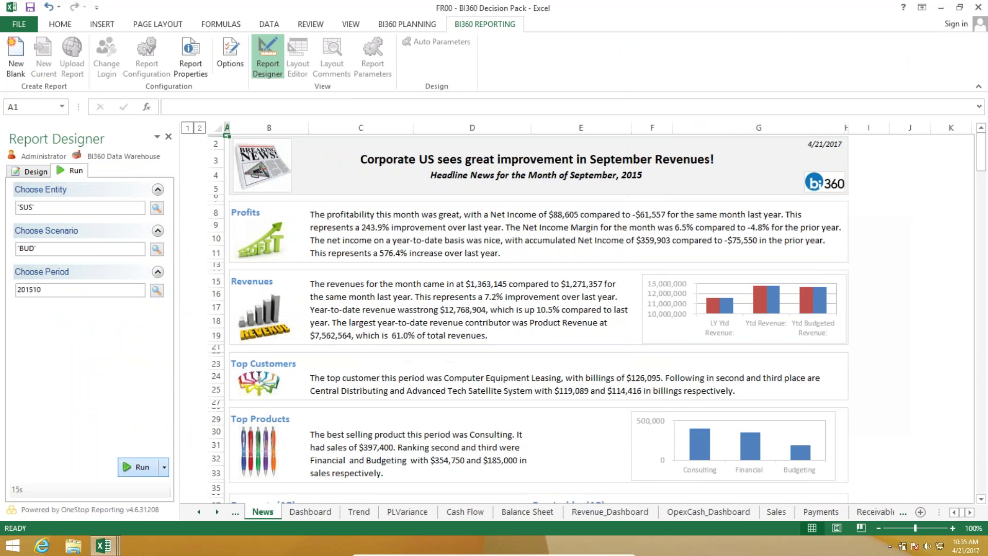
pyautogui.click(136, 467)
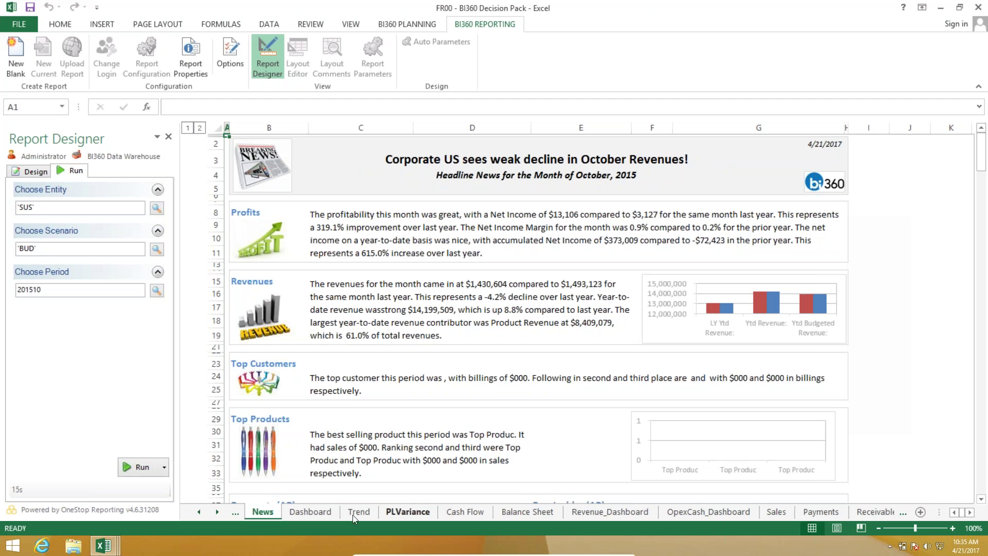
# Check the rerun statement sheets and expand the monthly columns behind the 2015 YTD actuals on the PLVariance sheet.
pyautogui.click(454, 512)
pyautogui.click(527, 512)
pyautogui.click(416, 513)
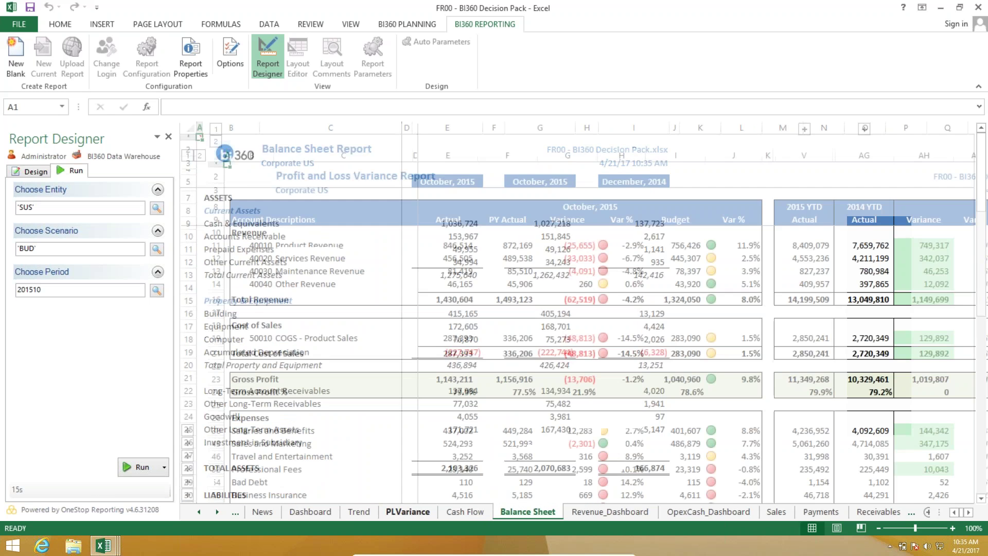
pyautogui.click(804, 130)
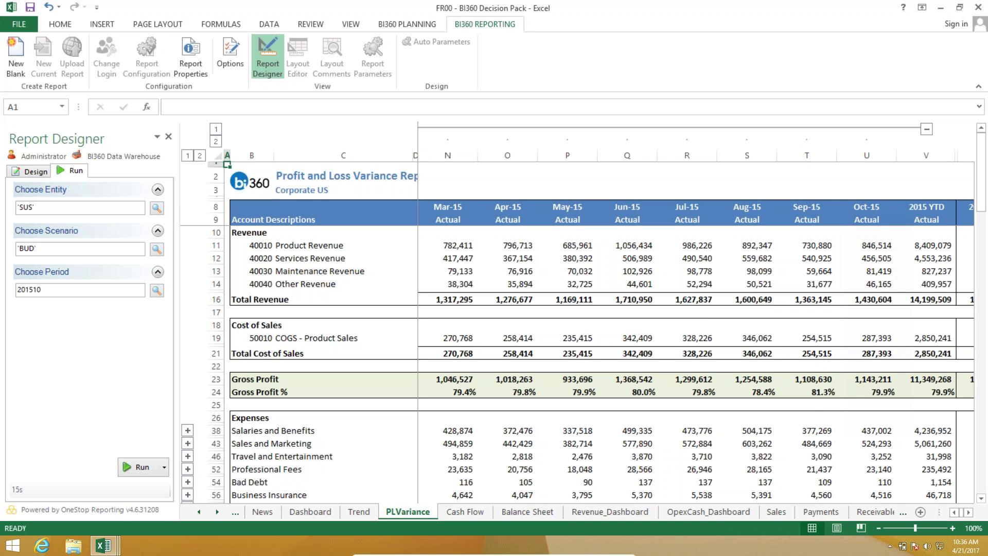
# Switch the report to design mode and try to launch BI360 Publisher, dismissing the license notice.
pyautogui.click(34, 171)
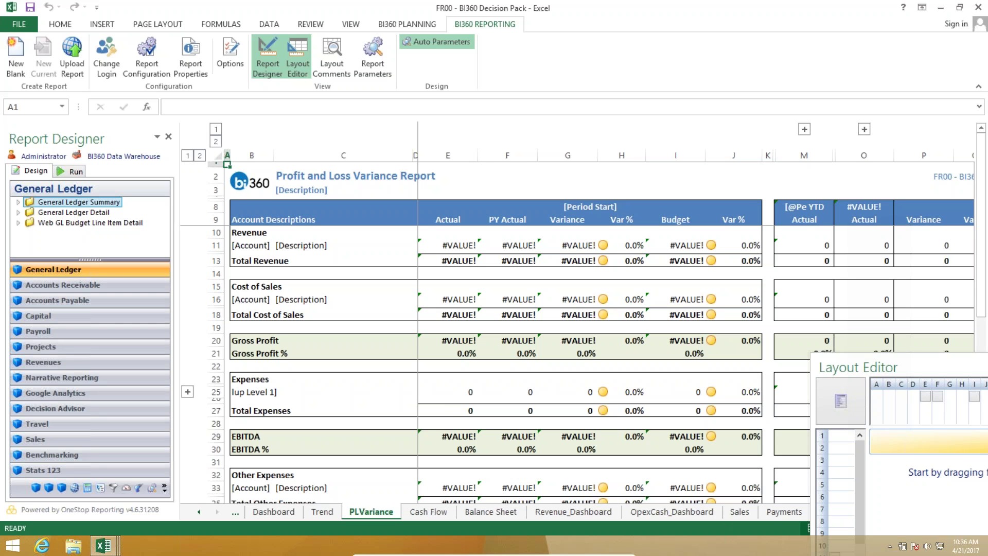
pyautogui.press('super')
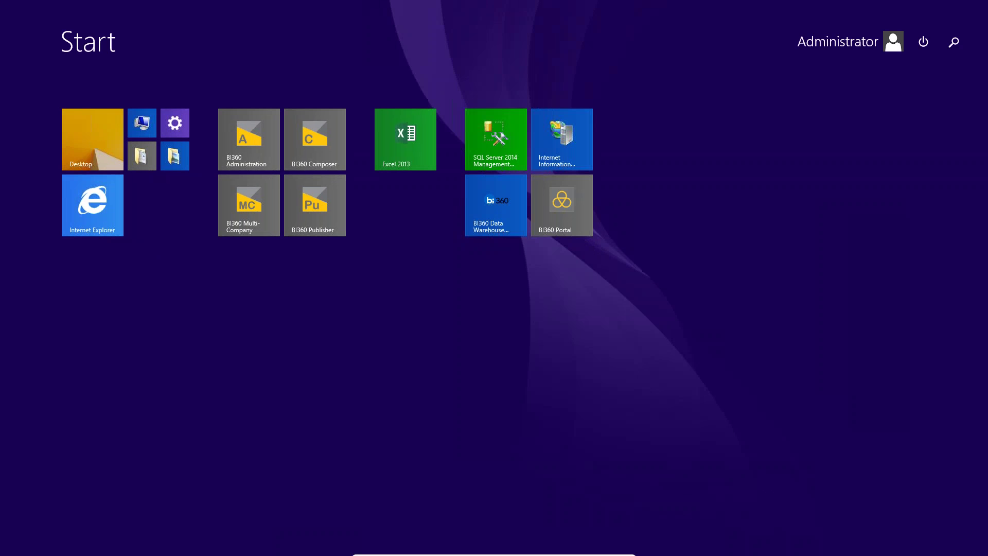
pyautogui.write('publisher')
pyautogui.press('Return')
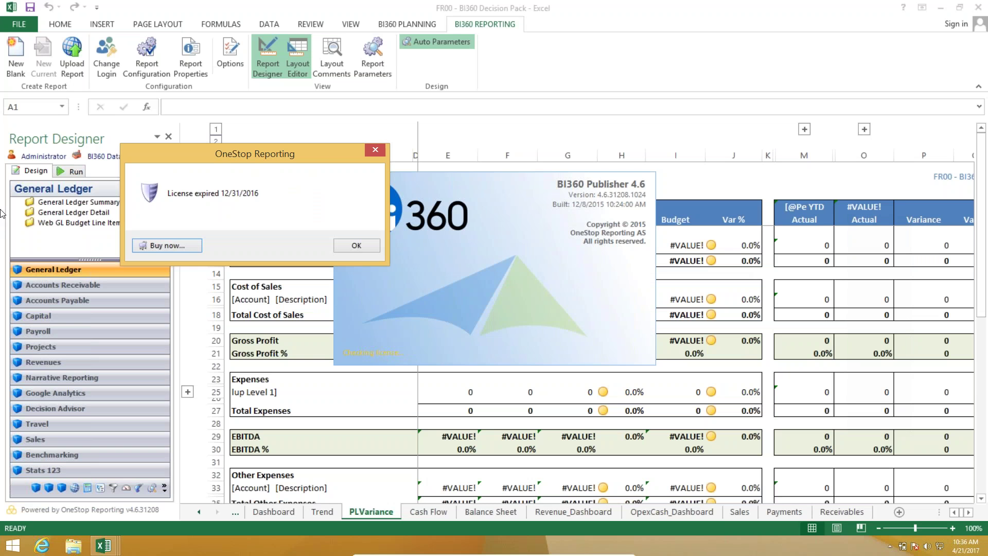
pyautogui.click(370, 154)
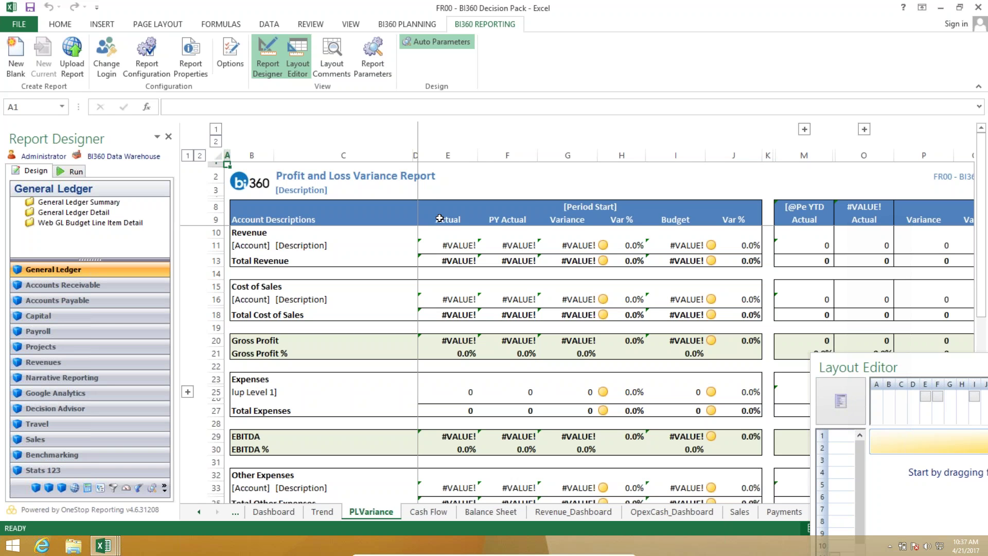
# Switch the report to run mode, view the entity choices in the Choose Entity lookup, and cancel it.
pyautogui.click(71, 171)
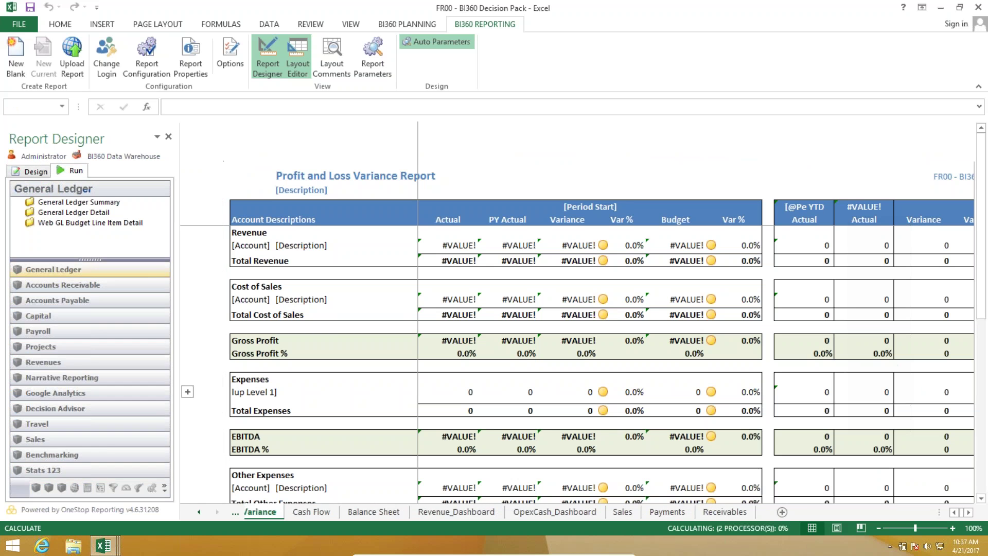
pyautogui.click(156, 209)
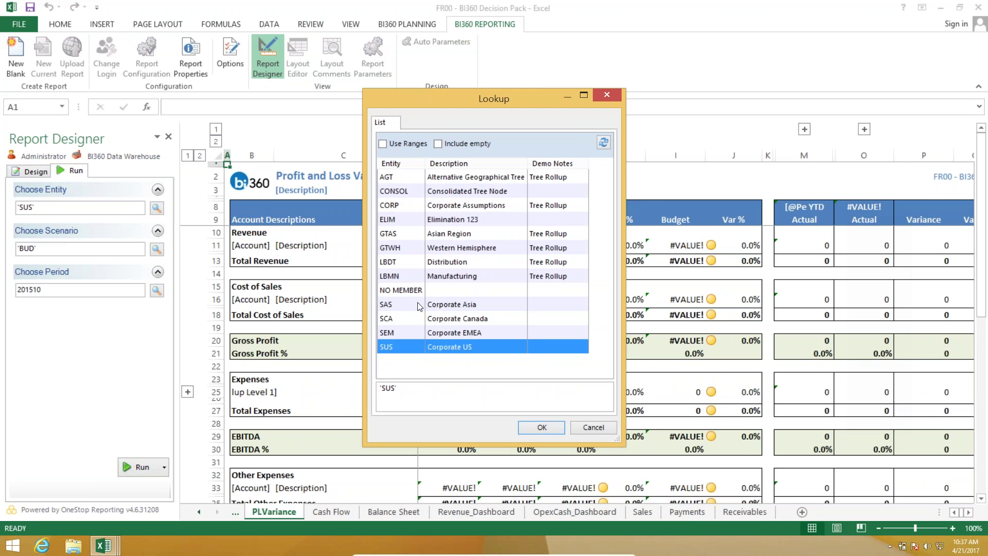
pyautogui.click(593, 428)
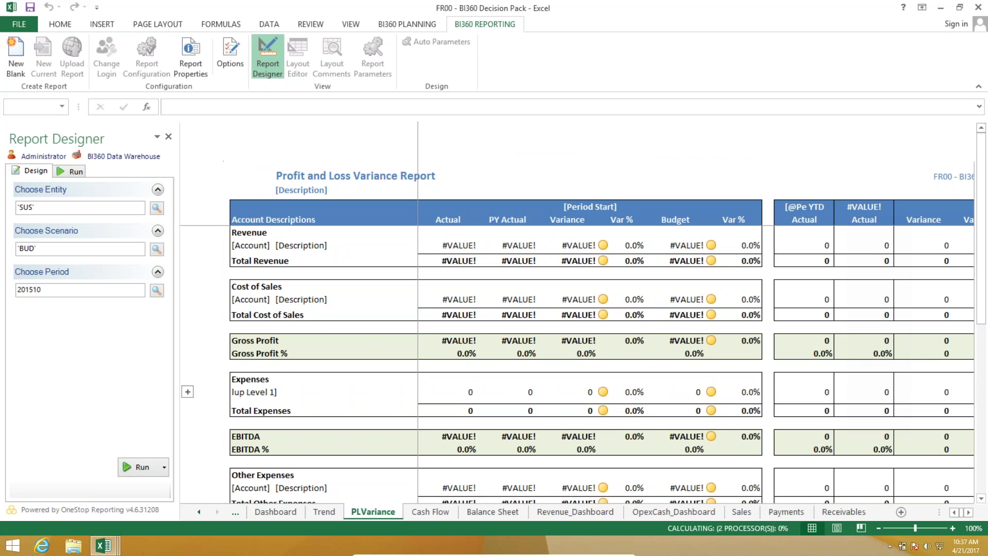
# View the Budgeting Reports under the active Reporting assignments in BI360 Planning, and close the Assignments pane.
pyautogui.click(408, 25)
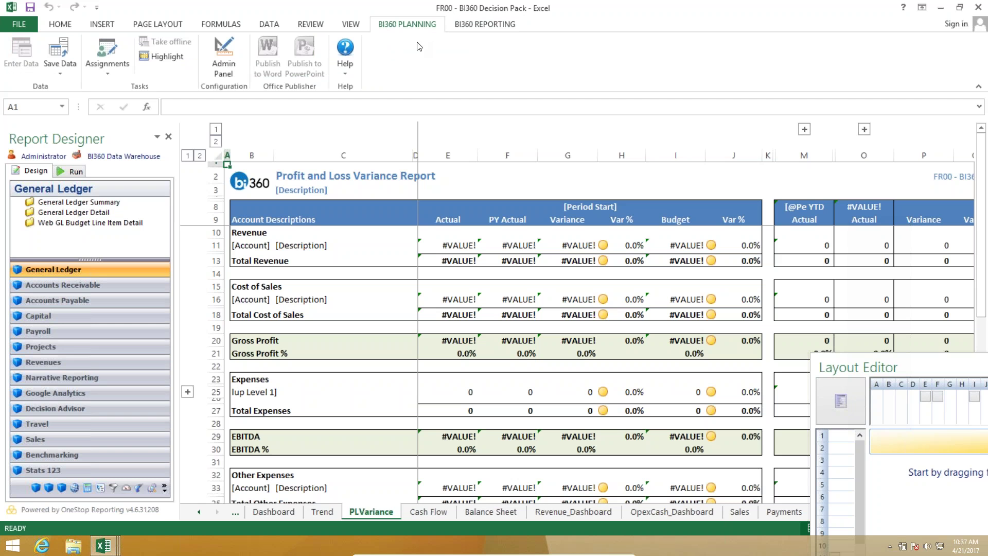
pyautogui.click(110, 49)
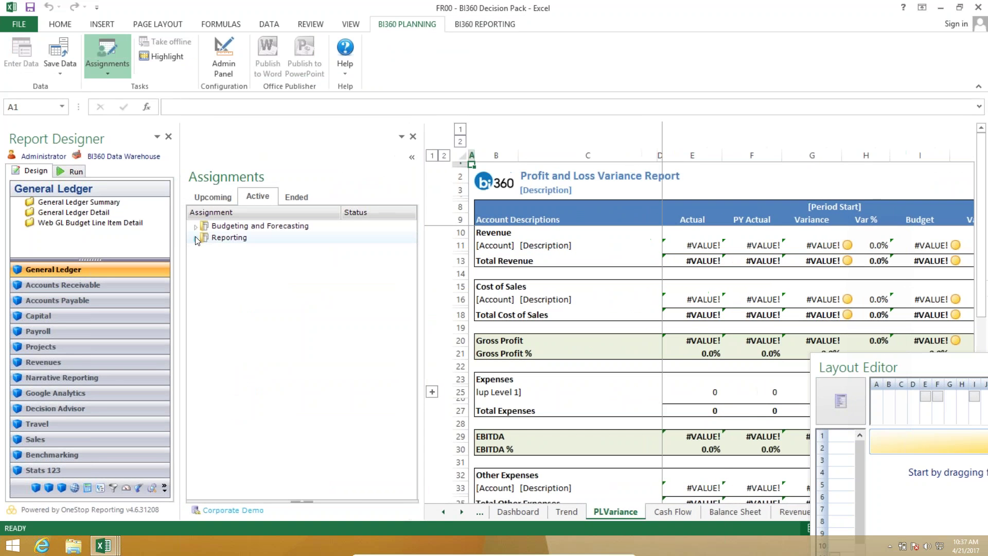
pyautogui.click(195, 237)
pyautogui.click(256, 261)
pyautogui.click(208, 262)
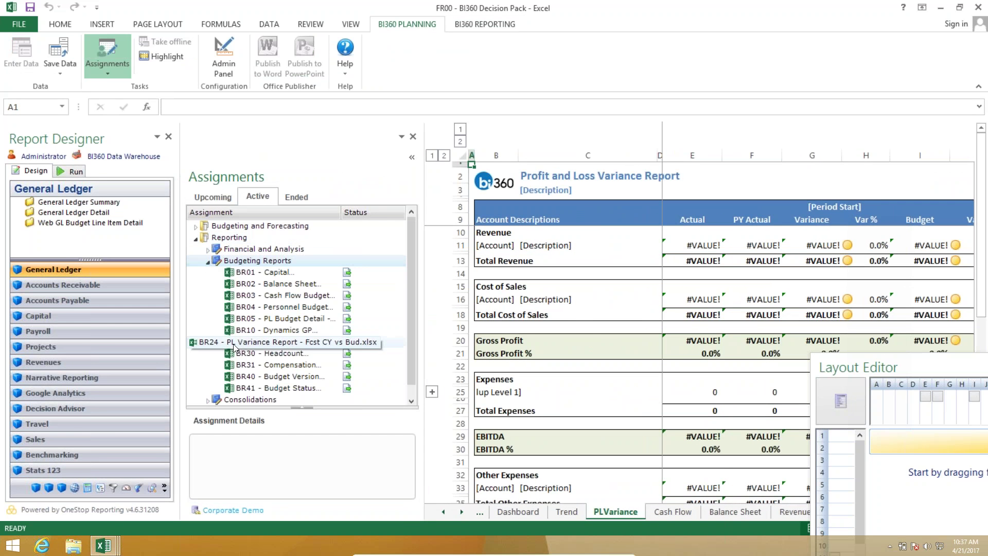
pyautogui.click(413, 136)
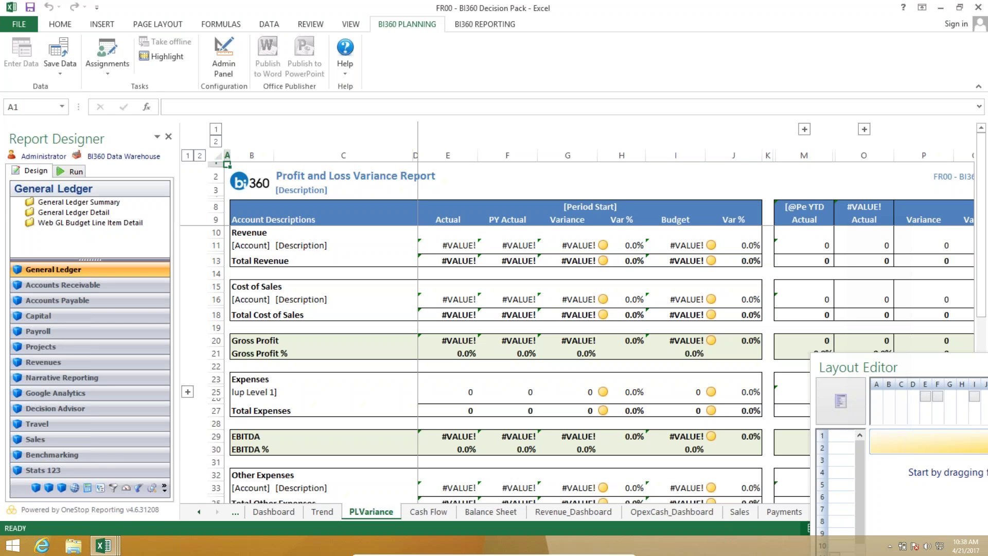
# Upload the Decision Pack report with its changes saved, and switch to the PowerPoint slide show.
pyautogui.click(498, 26)
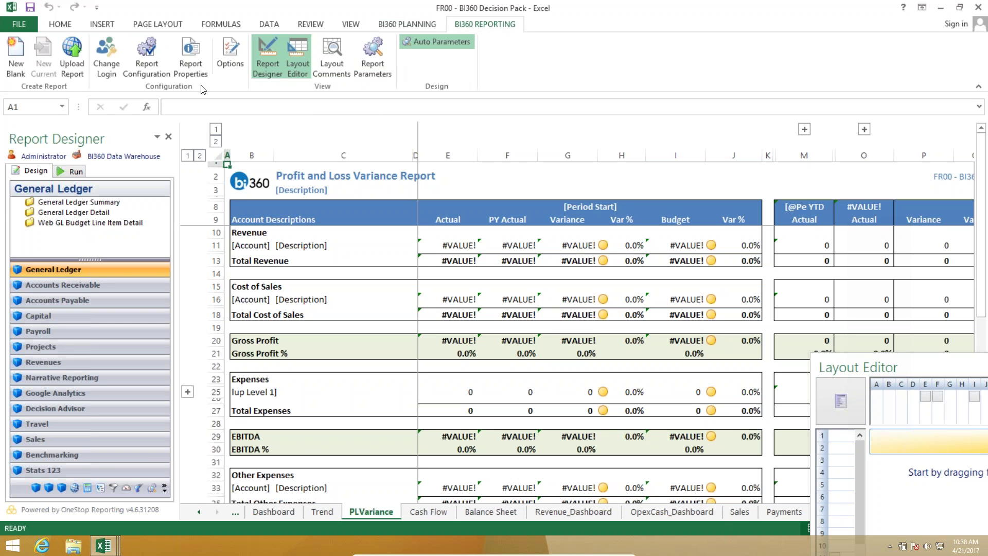
pyautogui.click(72, 57)
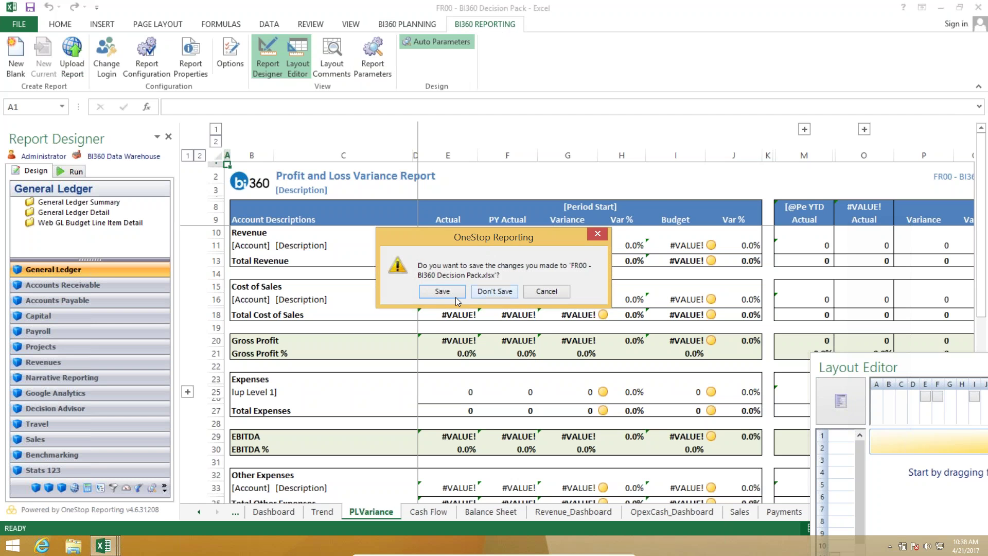
pyautogui.click(443, 291)
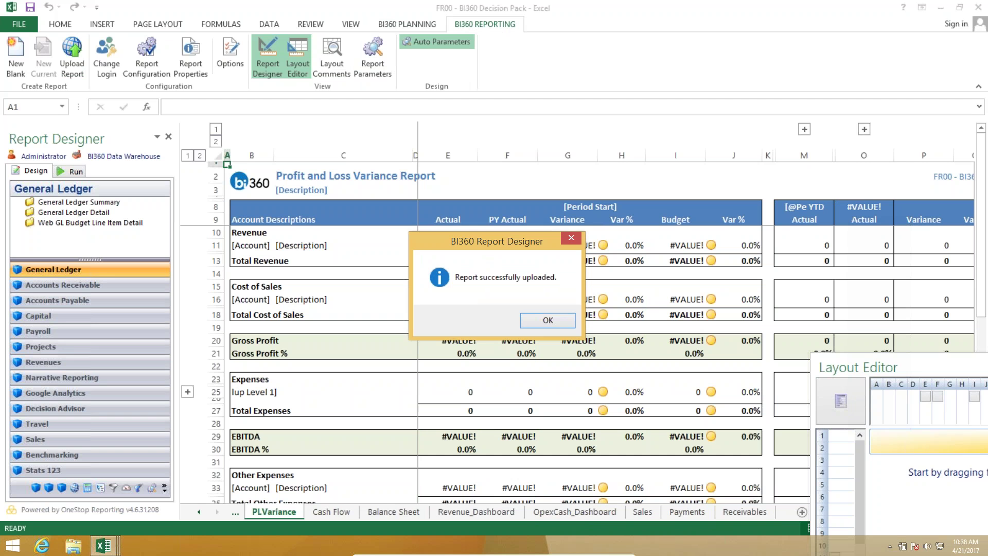
pyautogui.click(547, 320)
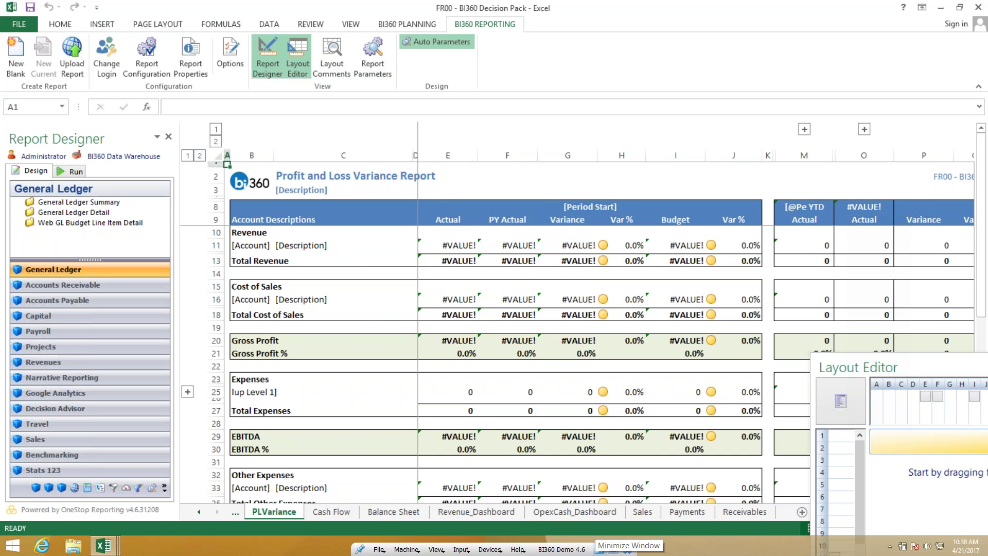
pyautogui.click(523, 543)
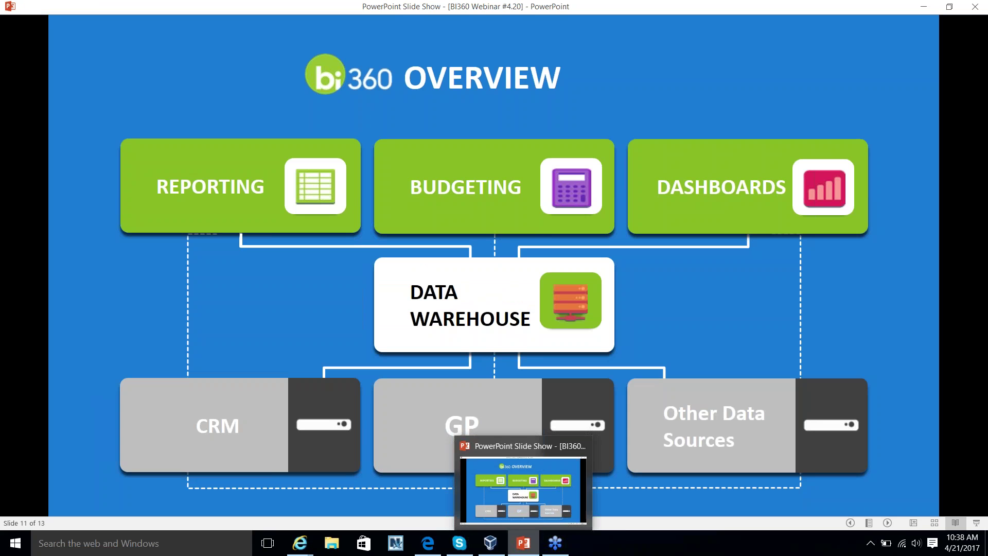
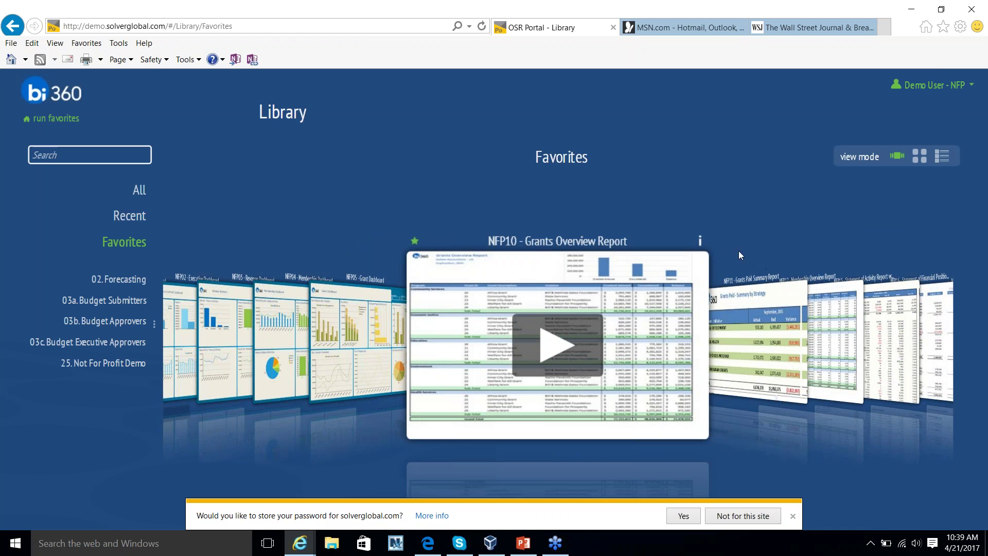
# Log out of the not-for-profit demo account, log in to the portal as the corporate demo user, and decline to store the password.
pyautogui.click(929, 85)
pyautogui.click(923, 137)
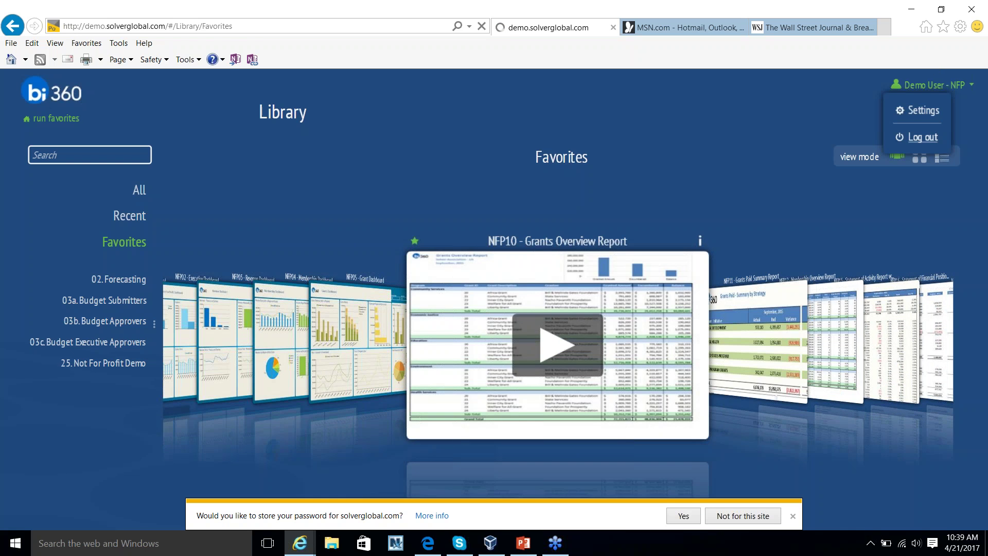
pyautogui.write('c')
pyautogui.press('Down')
pyautogui.press('Return')
pyautogui.press('Return')
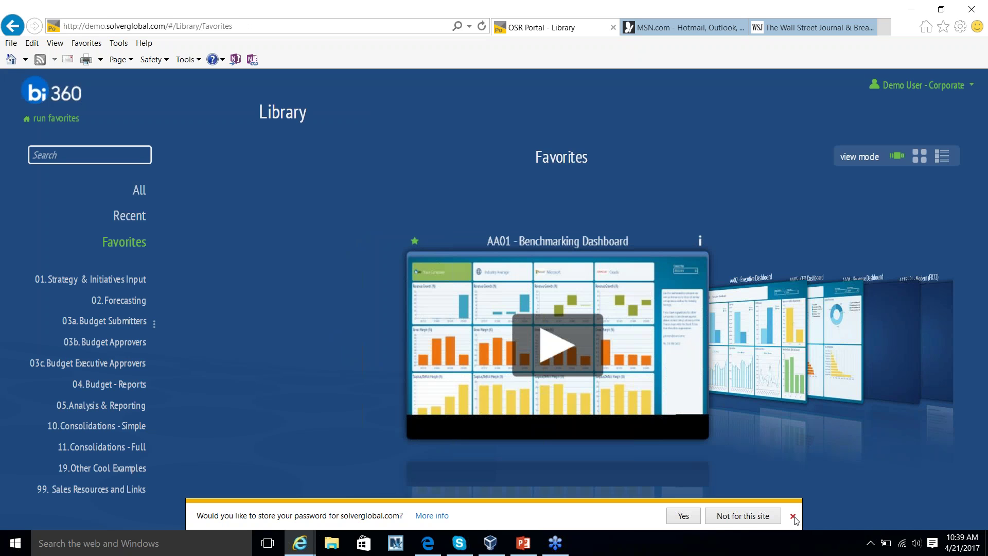
pyautogui.click(793, 516)
# Show all library reports, try the grid view, and browse the carousel to AA15 - PL - Modern (FR72).
pyautogui.click(136, 193)
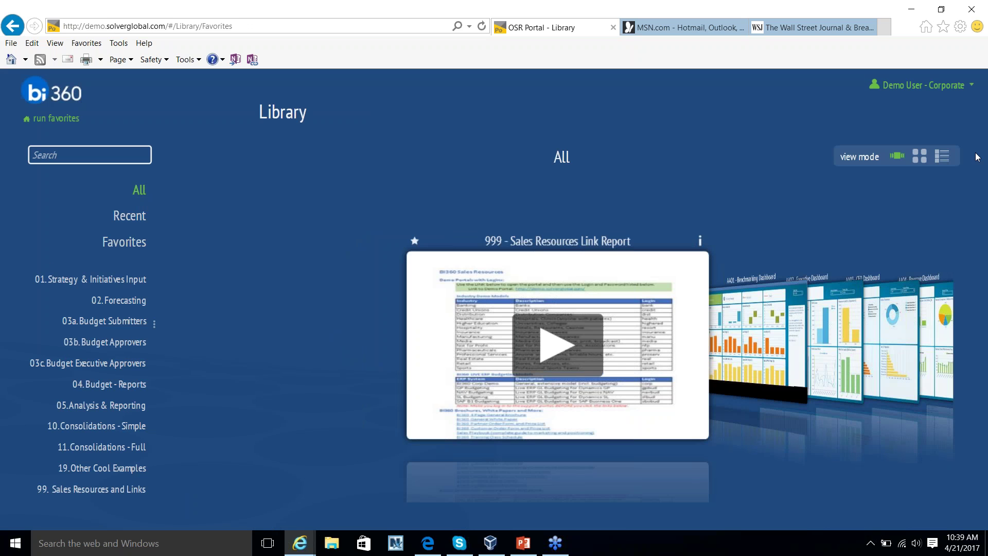
pyautogui.click(941, 156)
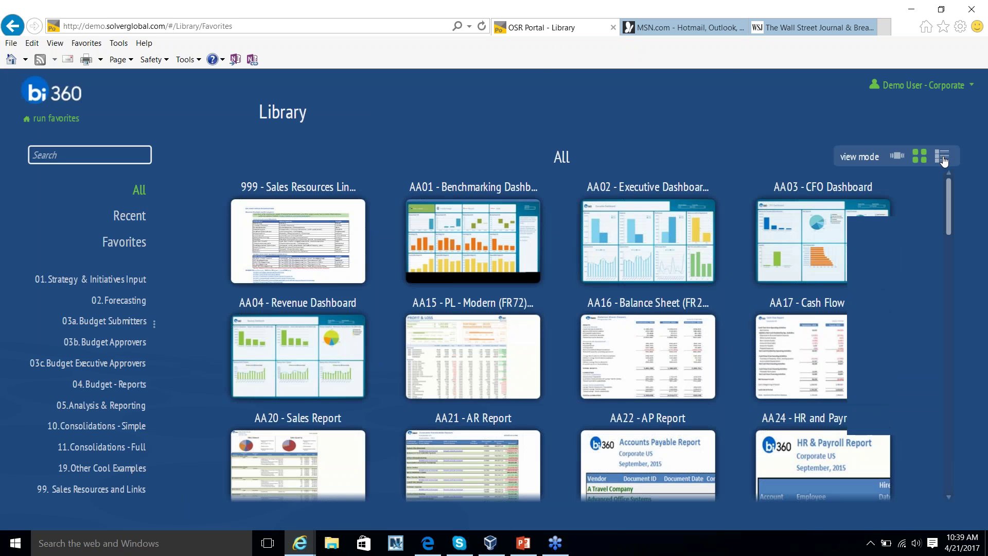
pyautogui.click(897, 156)
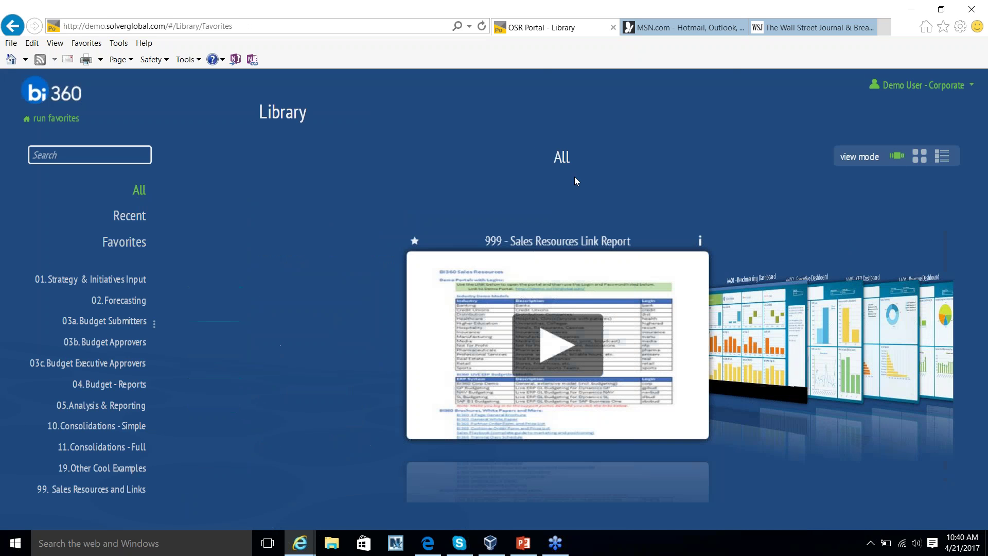
pyautogui.click(730, 341)
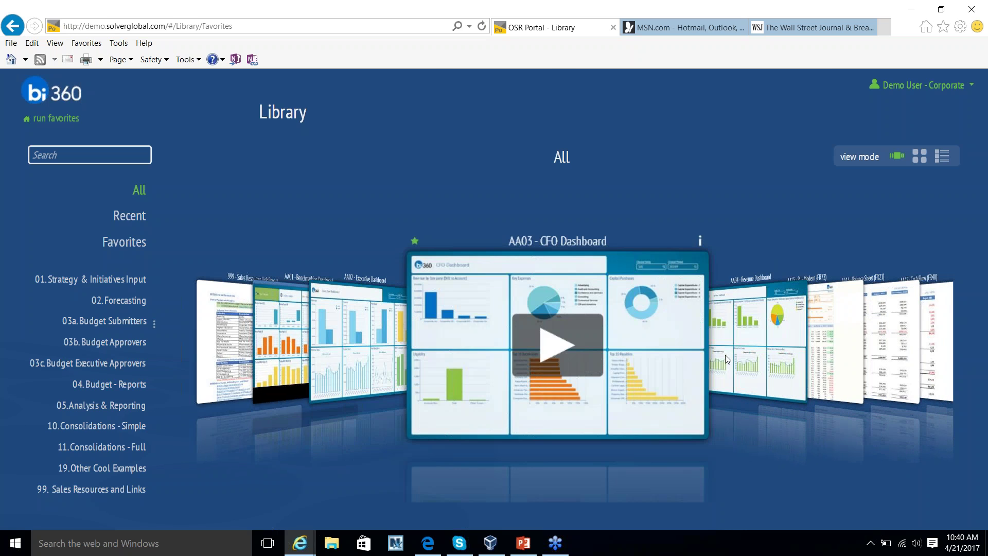
pyautogui.click(746, 334)
pyautogui.click(664, 307)
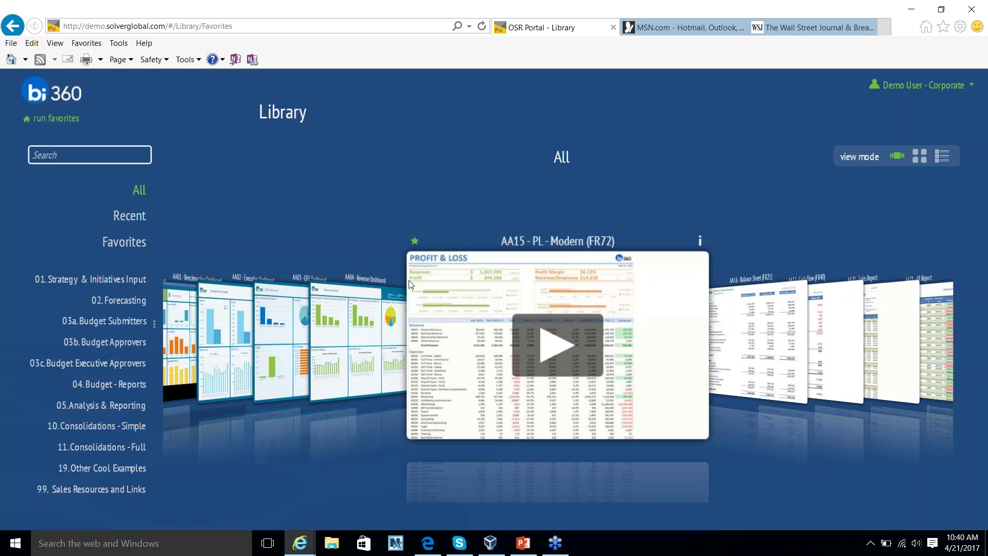
# Browse the Favorites reports from the Benchmarking Dashboard through to AA16 - Balance Sheet (FR21).
pyautogui.click(114, 243)
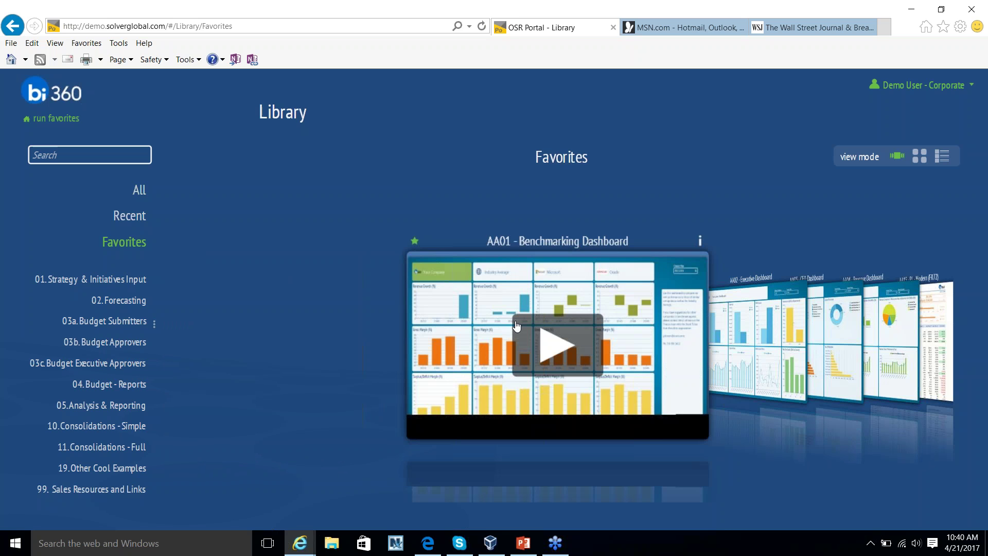
pyautogui.scroll(-3, 771, 318)
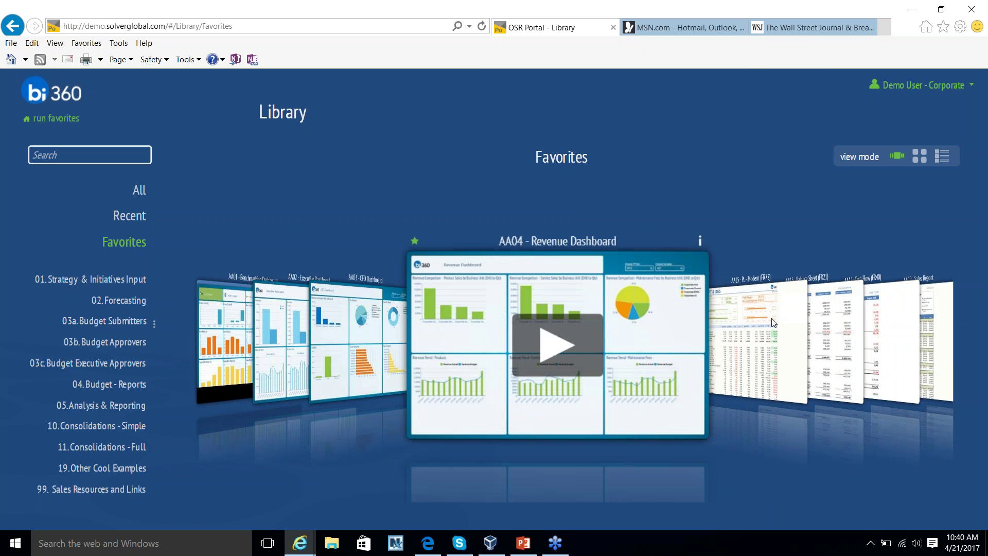
pyautogui.click(772, 323)
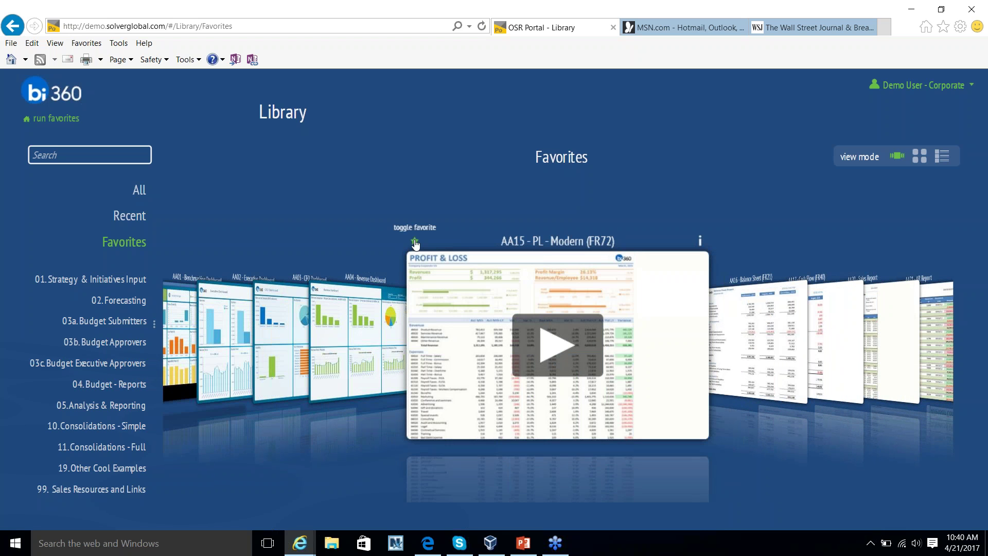
pyautogui.click(767, 384)
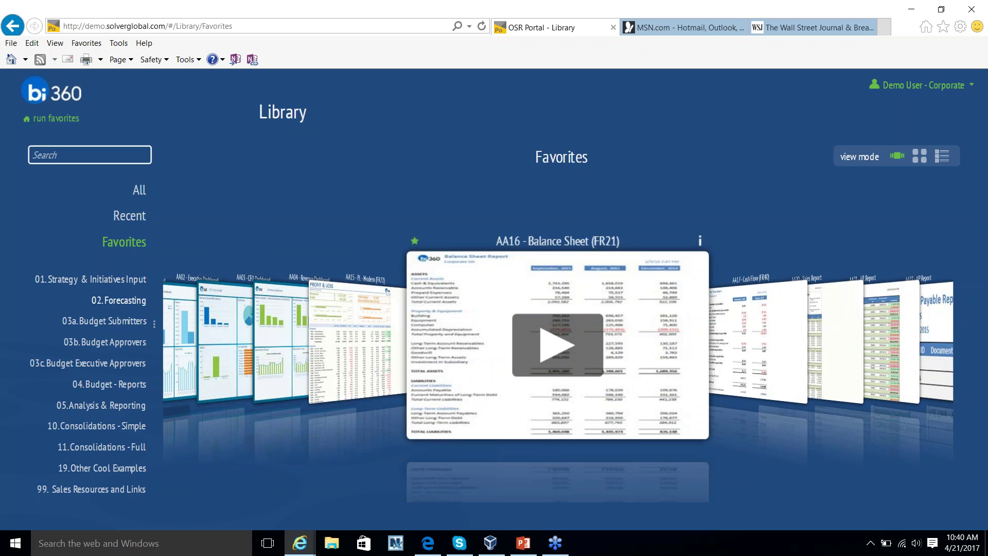
# Look through the reports in the 01. Strategy & Initiatives Input and 02. Forecasting folders.
pyautogui.click(82, 279)
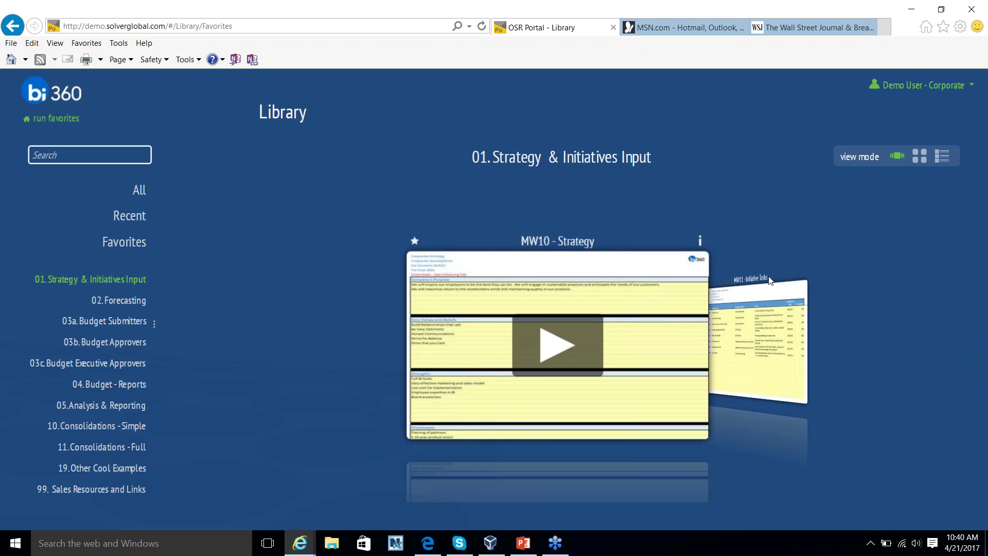
pyautogui.click(758, 298)
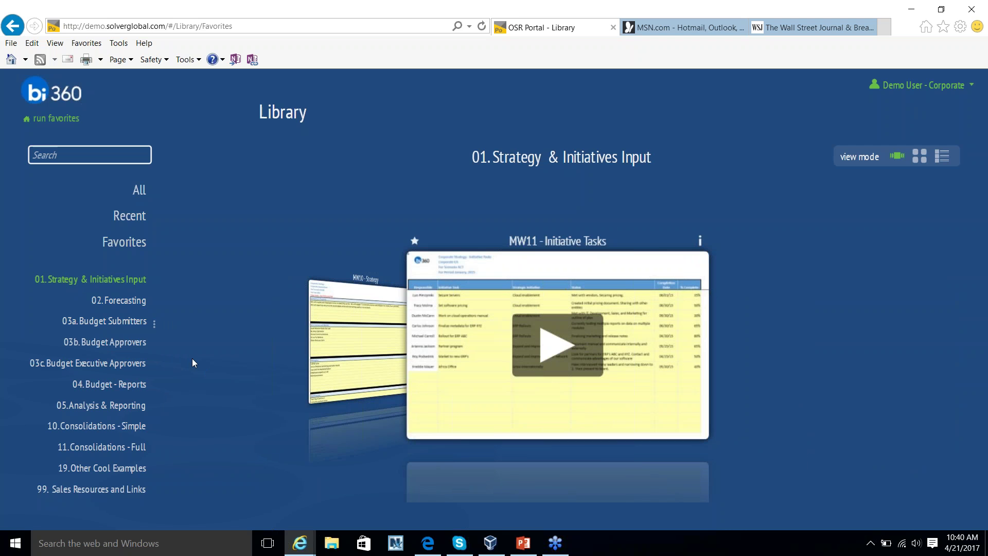
pyautogui.click(135, 302)
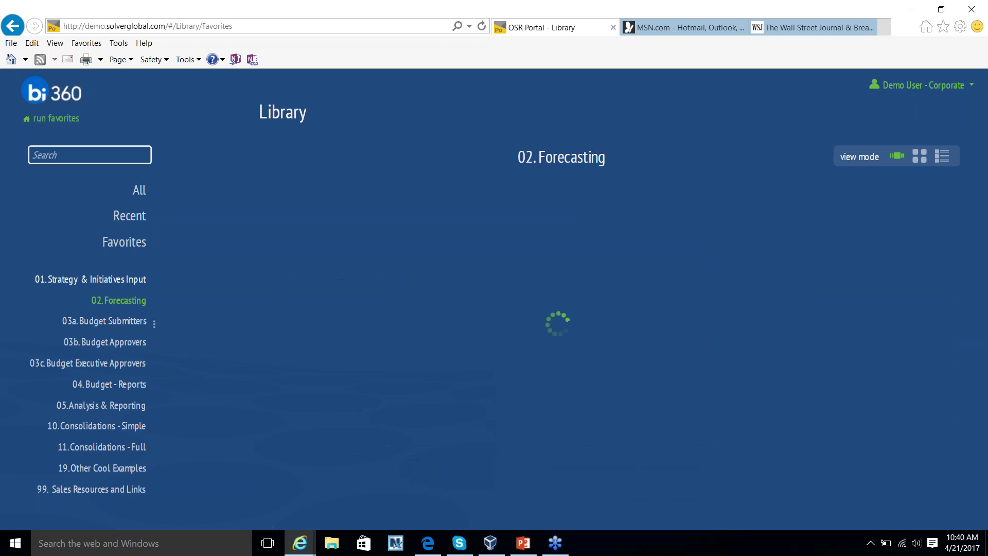
pyautogui.click(791, 328)
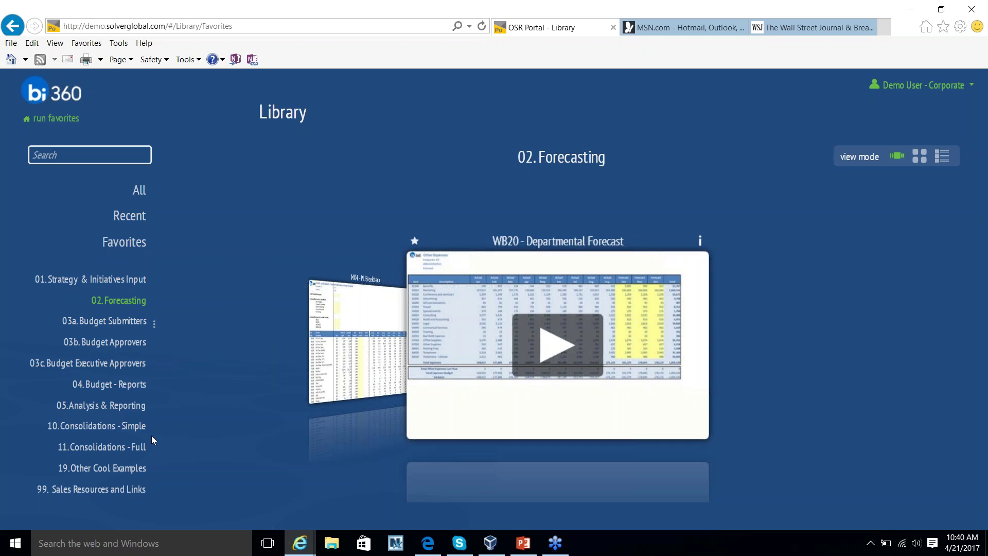
# Browse the budget input forms in the 03a. Budget Submitters folder.
pyautogui.click(87, 329)
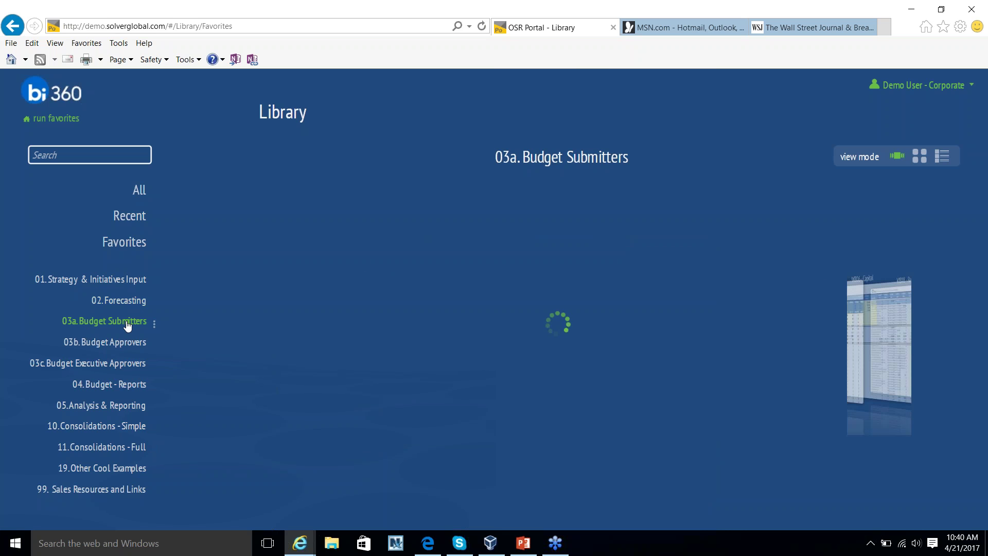
pyautogui.click(767, 301)
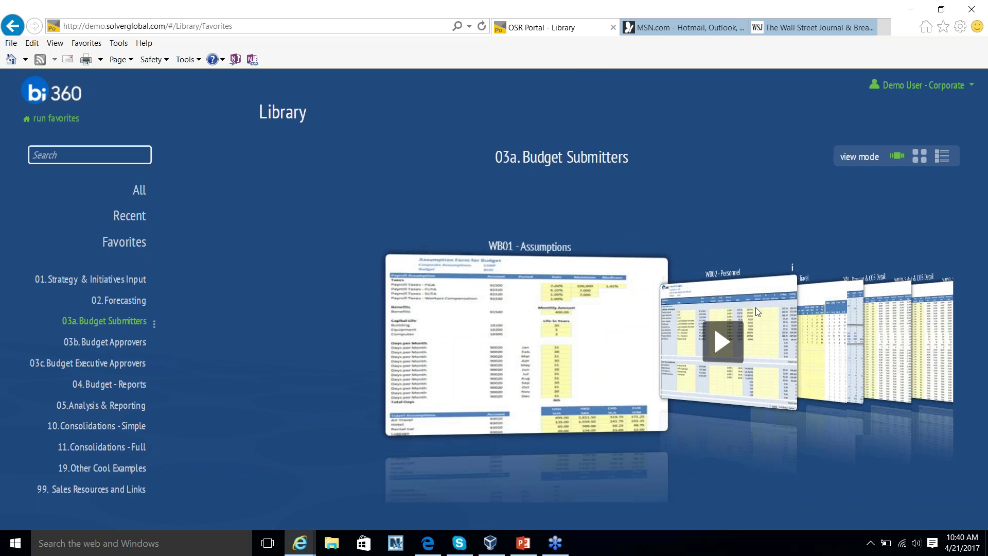
pyautogui.click(713, 303)
# Open the 03b. Budget Approvers folder, and browse the 03c. Budget Executive Approvers reports, ending on WB10 - Budget Dashboard.
pyautogui.click(105, 342)
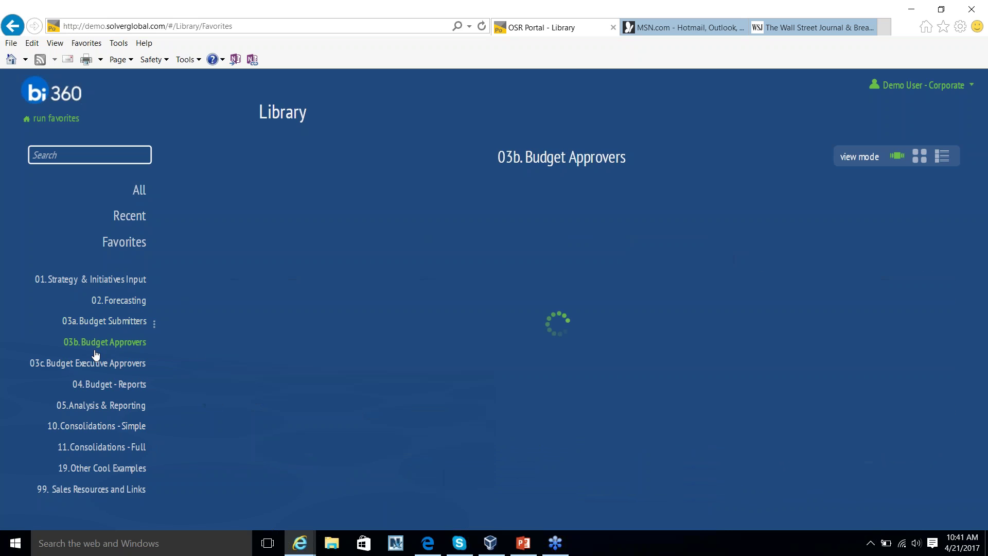
pyautogui.click(81, 363)
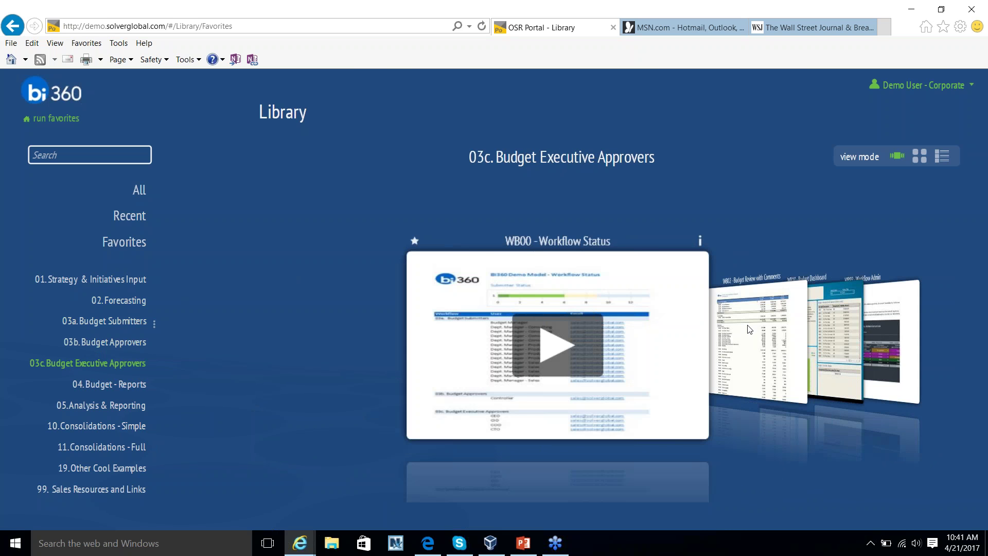
pyautogui.click(747, 326)
pyautogui.click(747, 325)
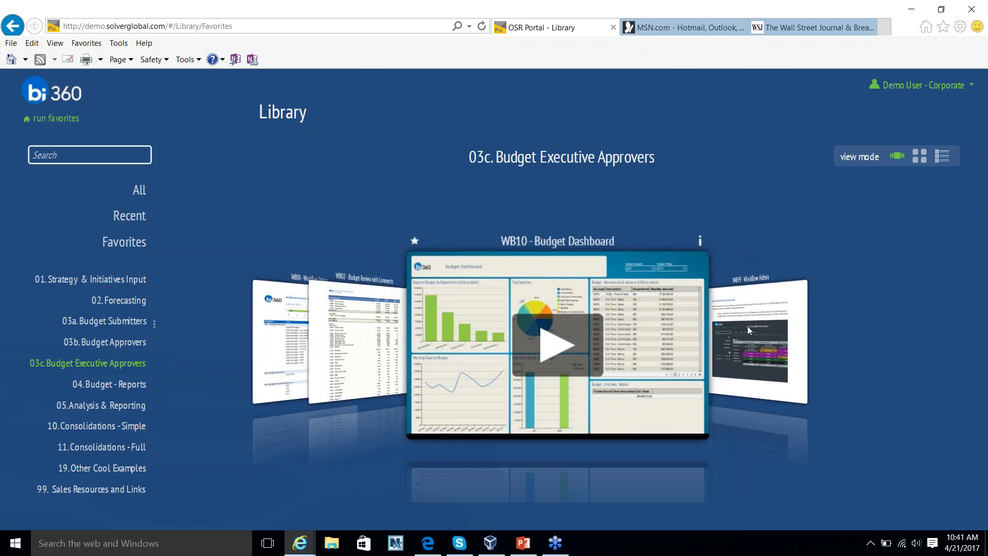
pyautogui.click(747, 325)
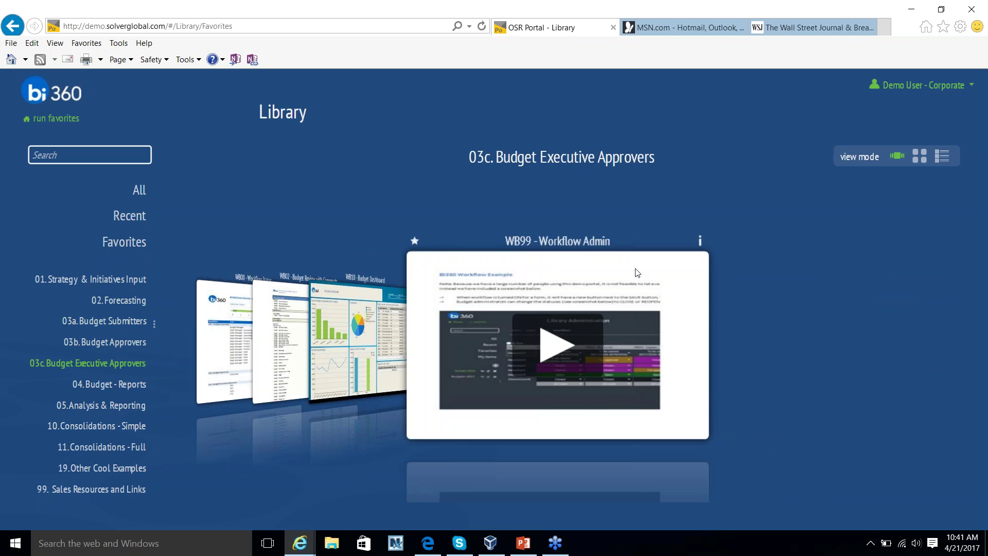
pyautogui.click(292, 345)
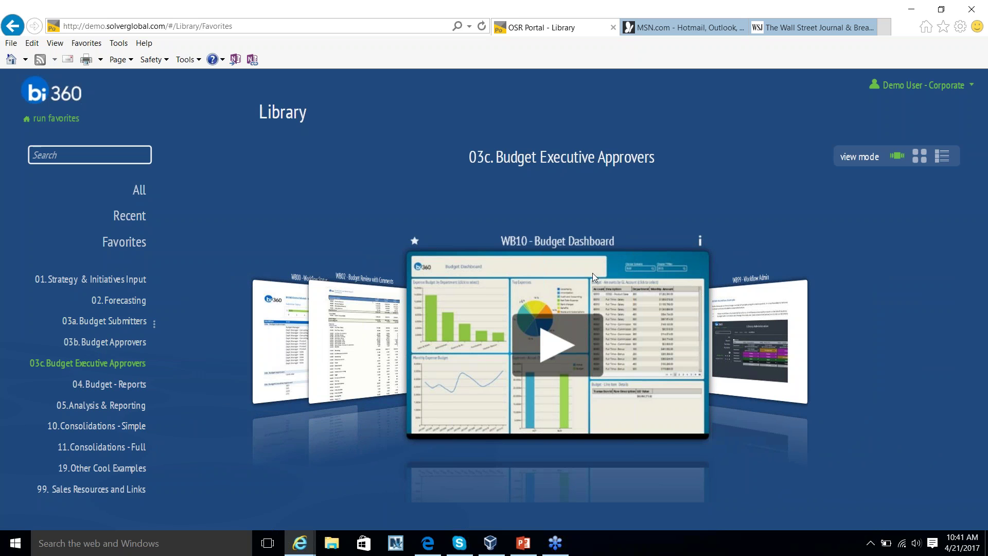
# Open the 04. Budget - Reports folder and browse its reports past WB42 - Balance Sheet Budget Report.
pyautogui.click(122, 384)
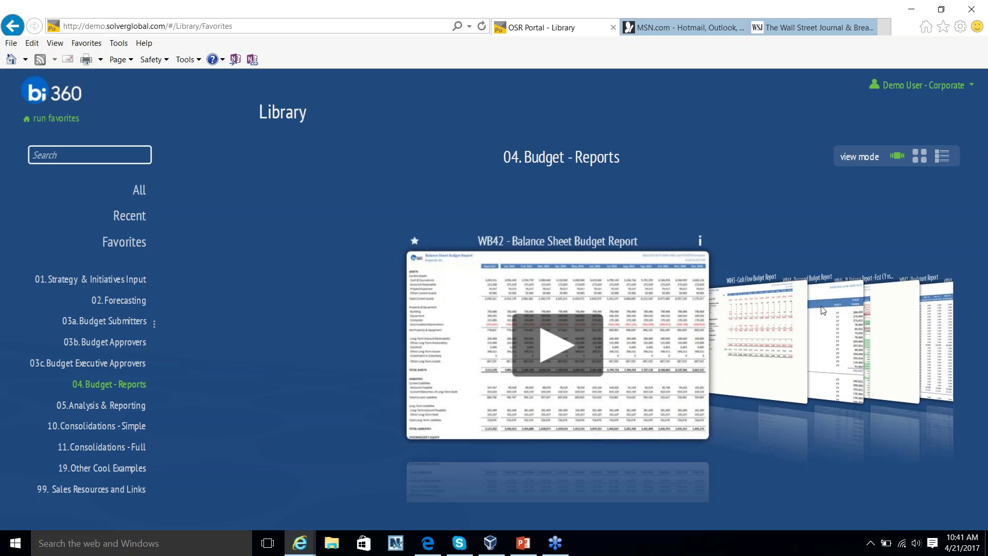
pyautogui.click(742, 322)
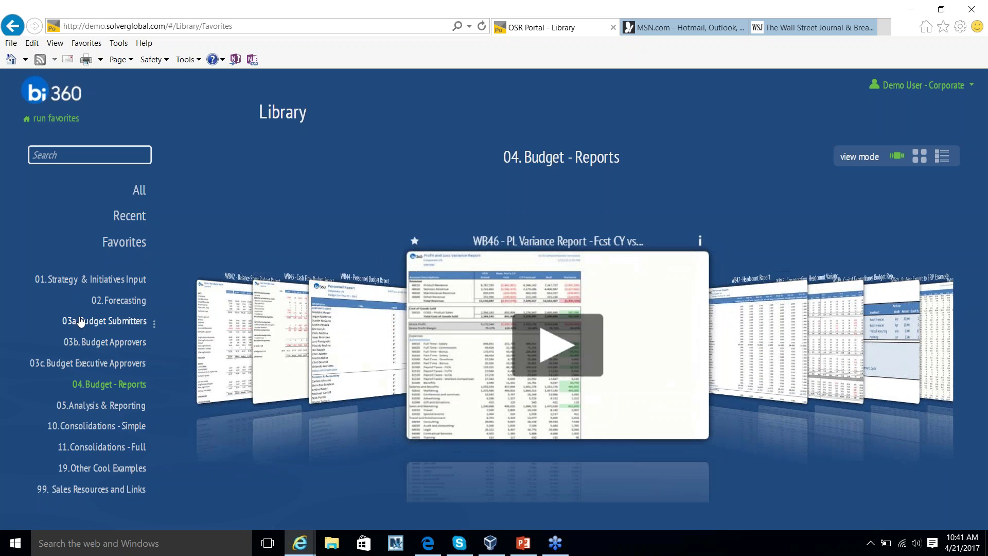
pyautogui.click(772, 368)
# Open the 05. Analysis & Reporting folder and browse from AA01 - Benchmarking Dashboard through to AA25 - Web Site Analytics.
pyautogui.click(85, 409)
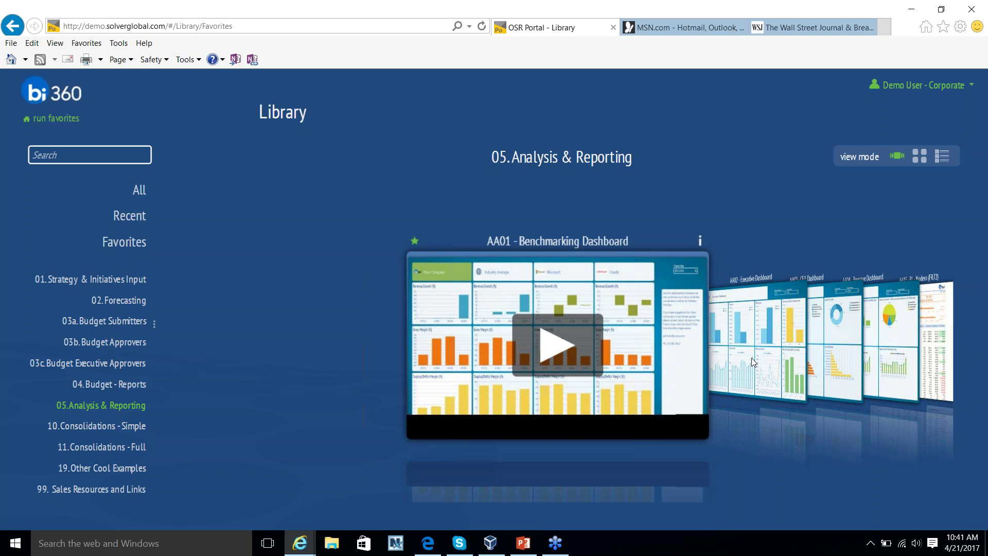
pyautogui.click(765, 329)
pyautogui.click(736, 292)
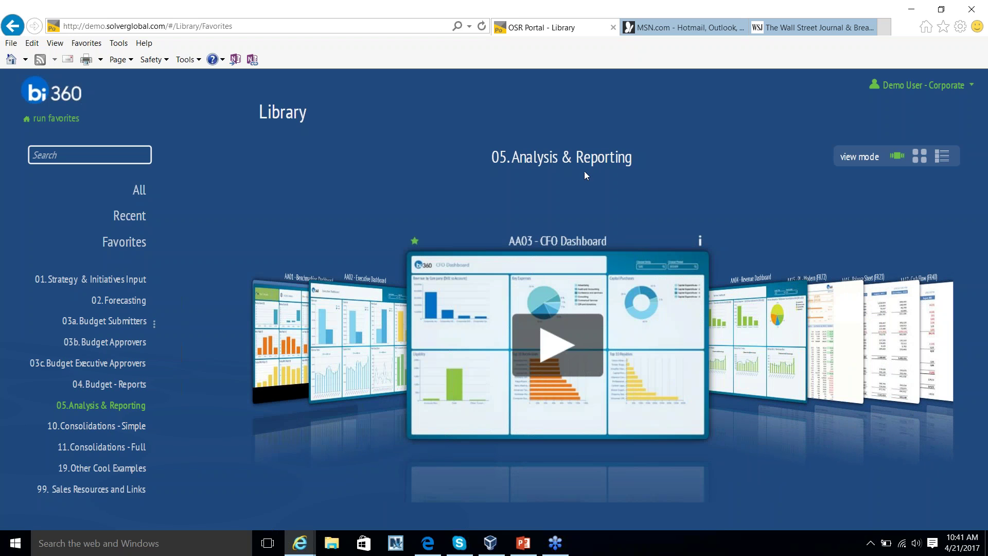
pyautogui.click(777, 334)
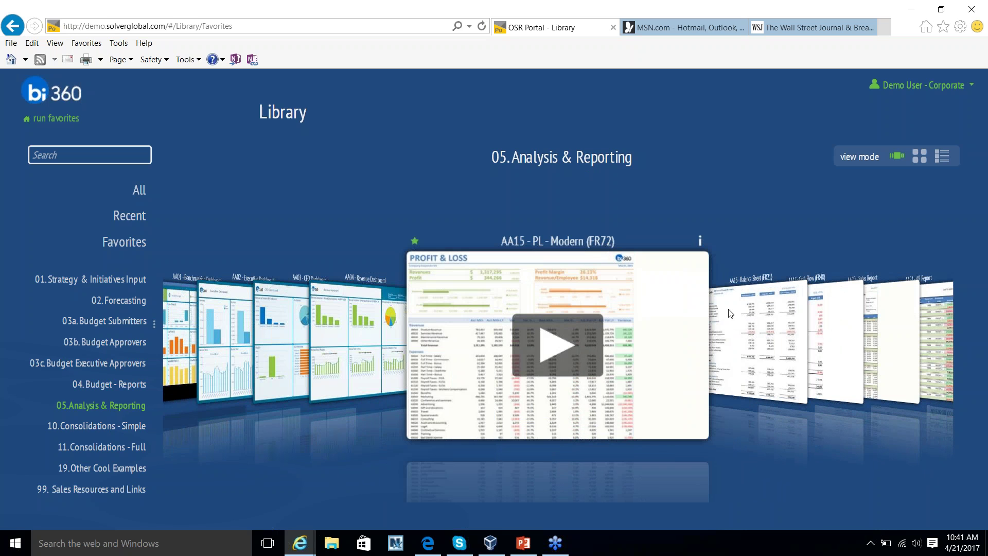
pyautogui.click(730, 313)
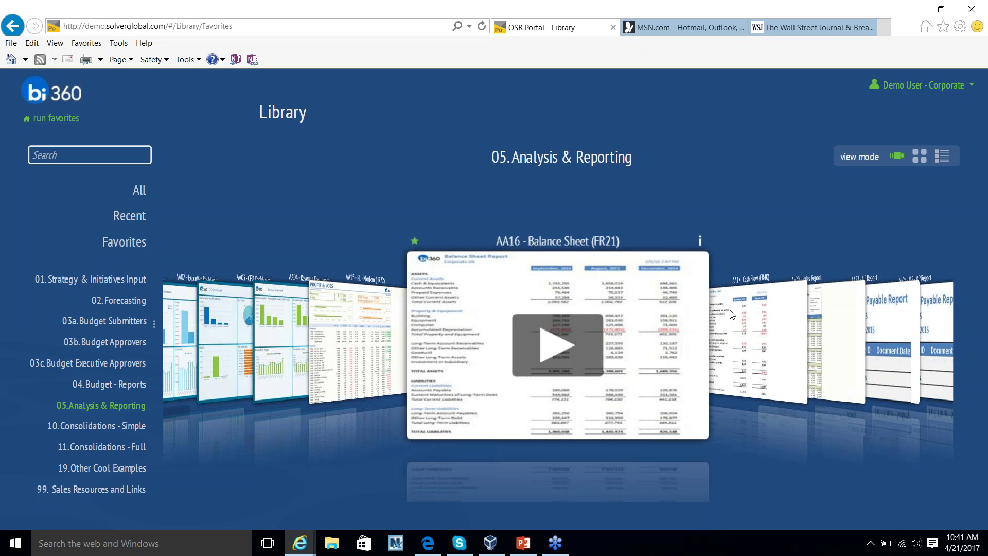
pyautogui.click(732, 313)
pyautogui.click(729, 310)
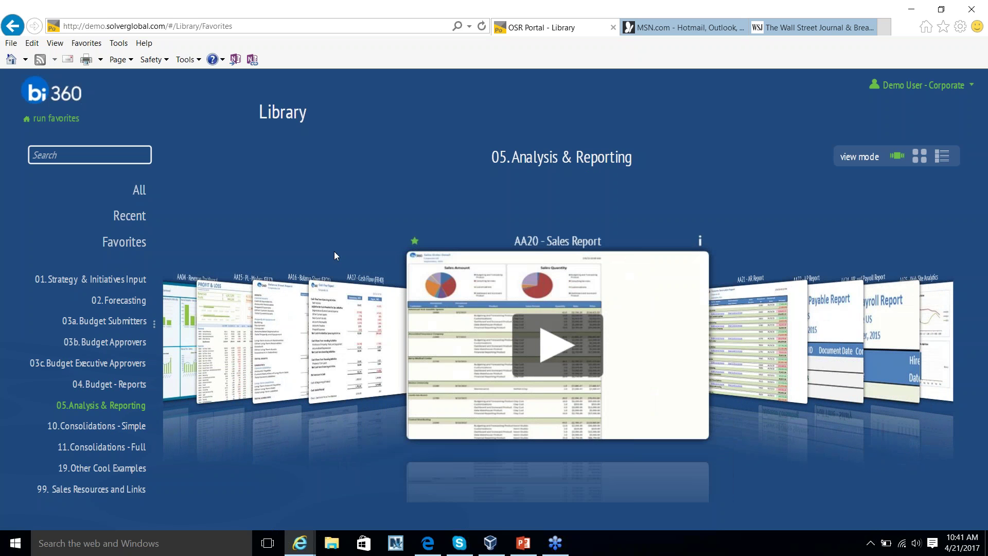
pyautogui.click(752, 334)
pyautogui.click(716, 312)
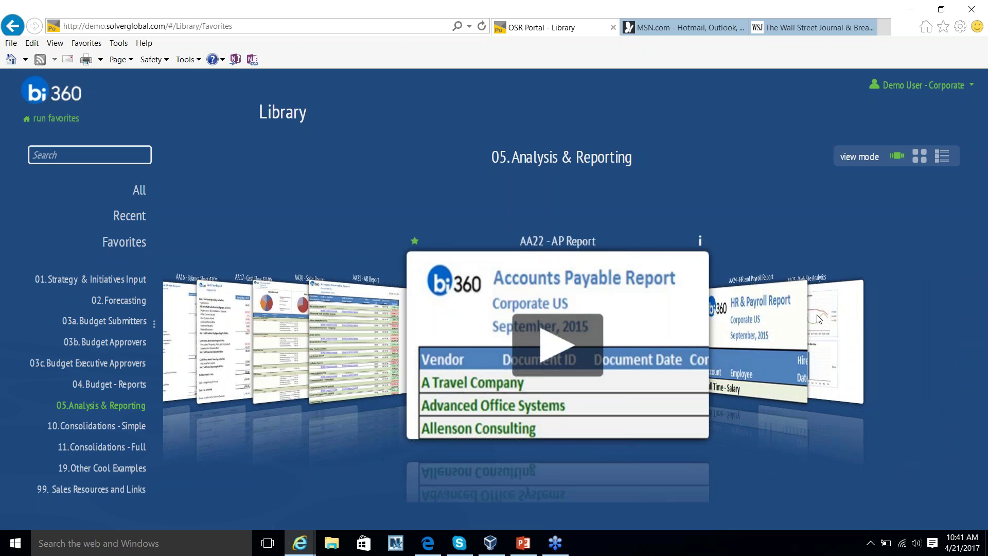
pyautogui.click(723, 315)
pyautogui.click(723, 315)
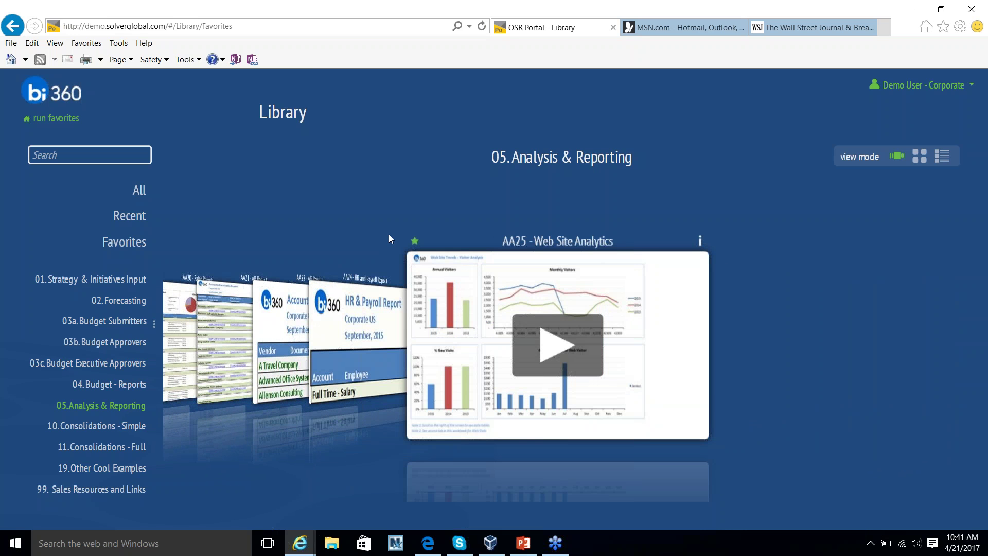
# Go back through the Analysis & Reporting items to AA15 - PL - Modern (FR72) and run that report.
pyautogui.click(356, 326)
pyautogui.click(342, 325)
pyautogui.click(342, 326)
pyautogui.click(311, 243)
pyautogui.click(312, 243)
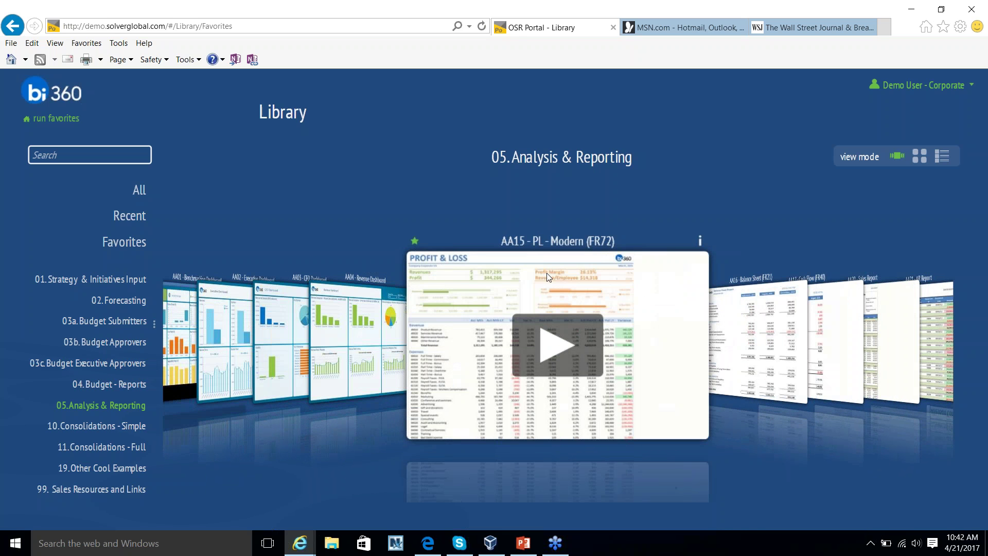
pyautogui.click(585, 350)
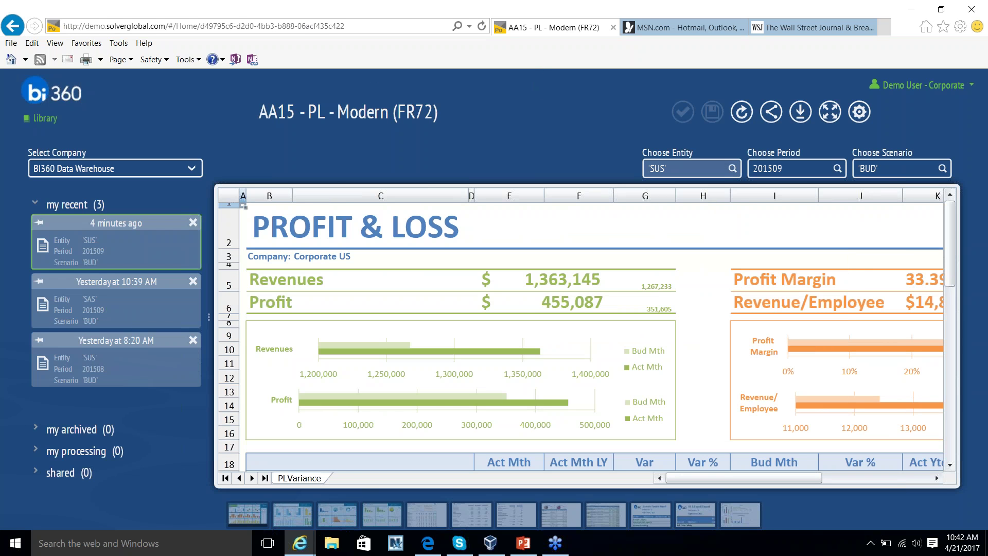
pyautogui.click(732, 169)
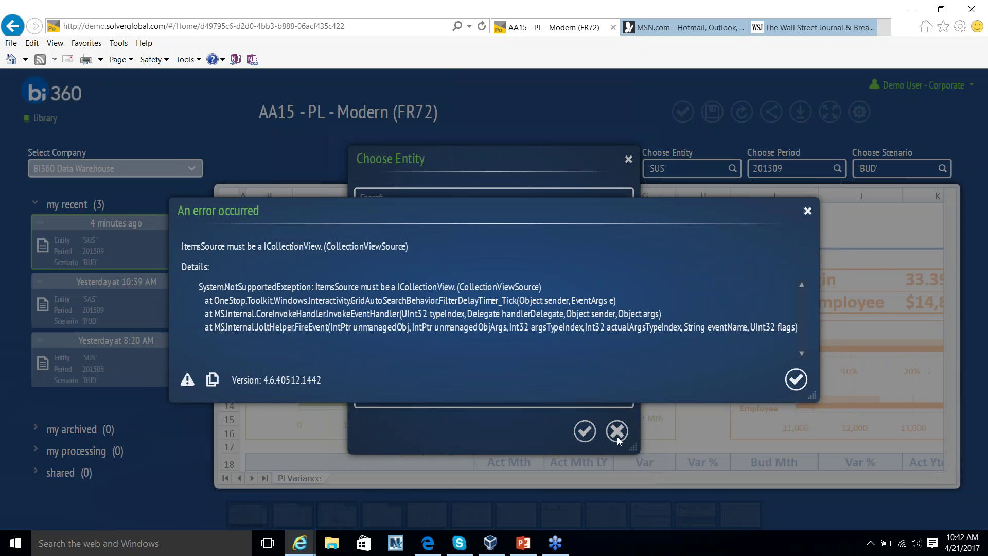
pyautogui.click(796, 380)
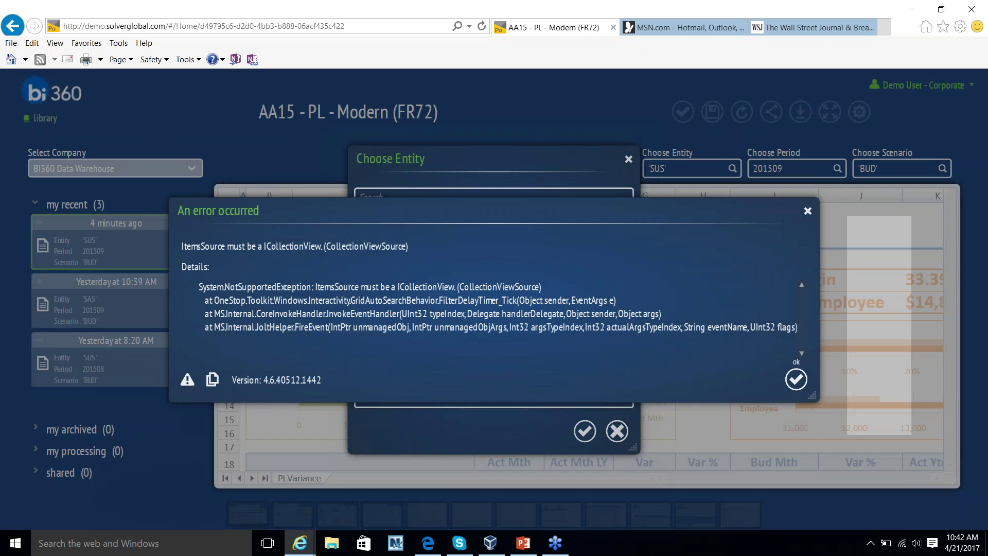
pyautogui.click(616, 431)
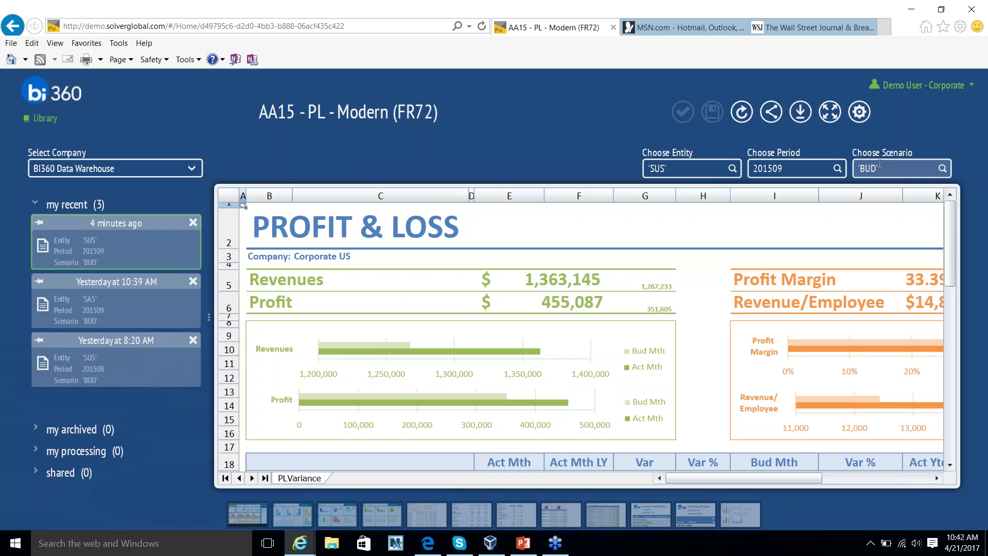
# Expand the Profit & Loss report to the full viewing area and autofit column M.
pyautogui.click(830, 112)
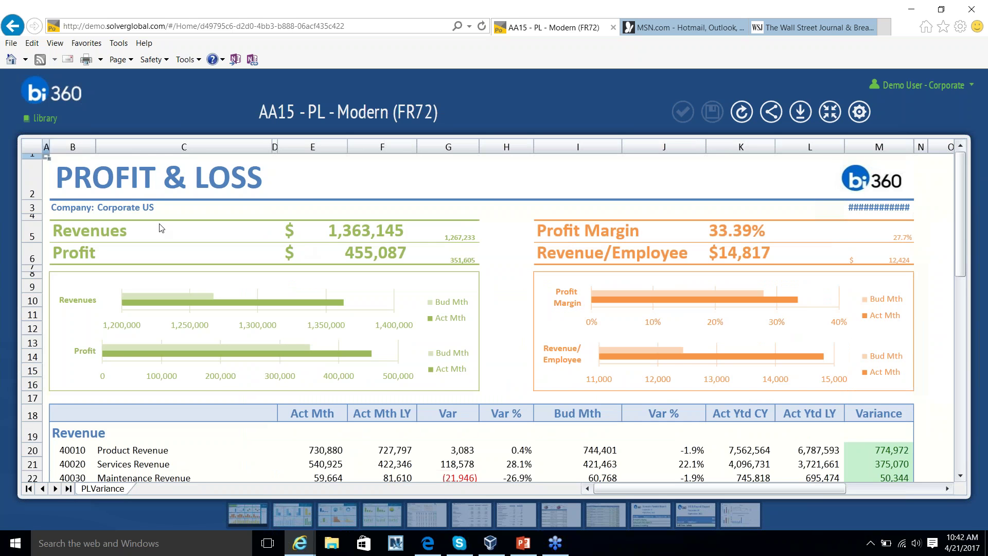
pyautogui.doubleClick(915, 147)
# Look through the report's revenue and expense lines, selecting account codes 40010 and 40020.
pyautogui.scroll(-4, 463, 308)
pyautogui.scroll(-10, 85, 281)
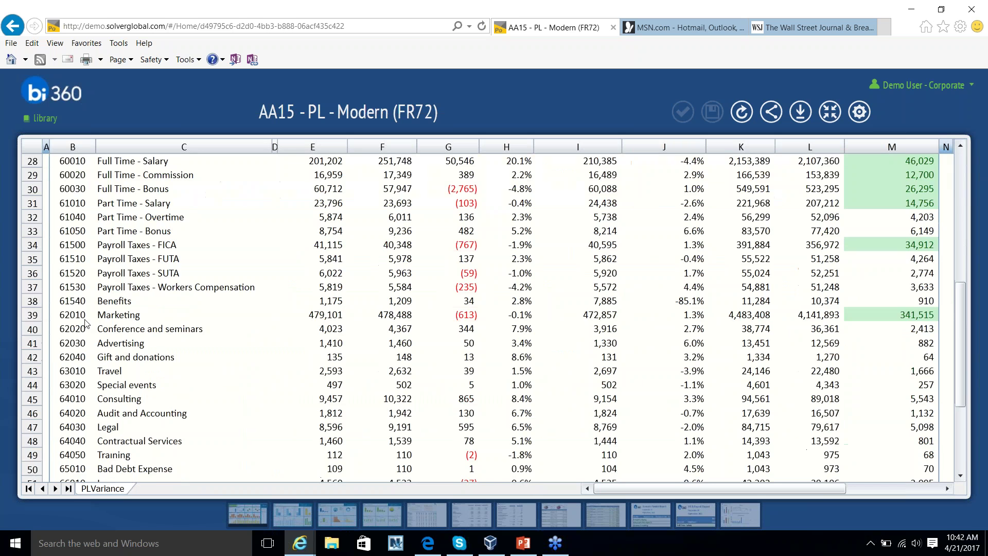
pyautogui.scroll(11, 85, 331)
pyautogui.scroll(3, 84, 330)
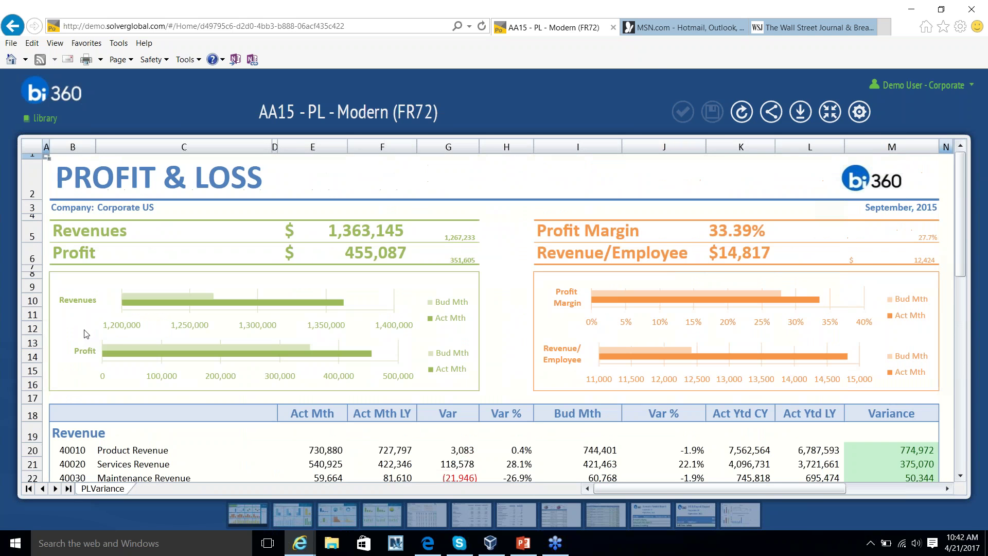
pyautogui.scroll(-2, 83, 345)
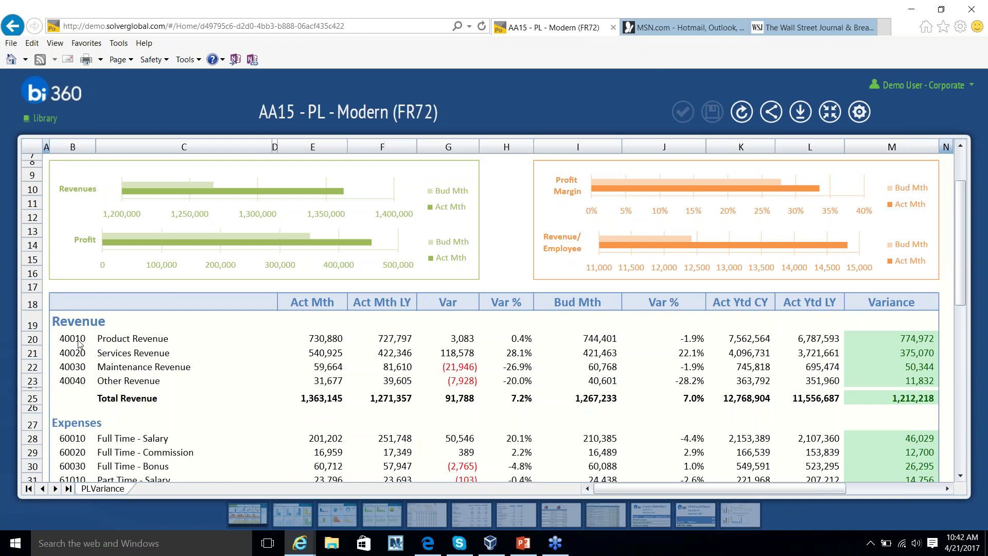
pyautogui.moveTo(78, 340); pyautogui.dragTo(90, 353)
pyautogui.scroll(3, 91, 353)
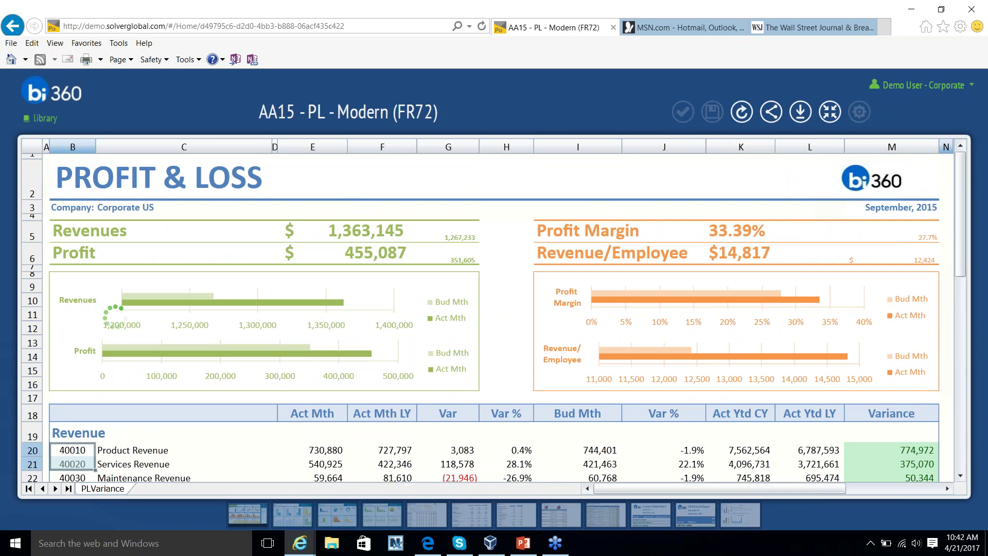
# Refresh the Profit & Loss report and widen column M to fit the period date.
pyautogui.click(741, 111)
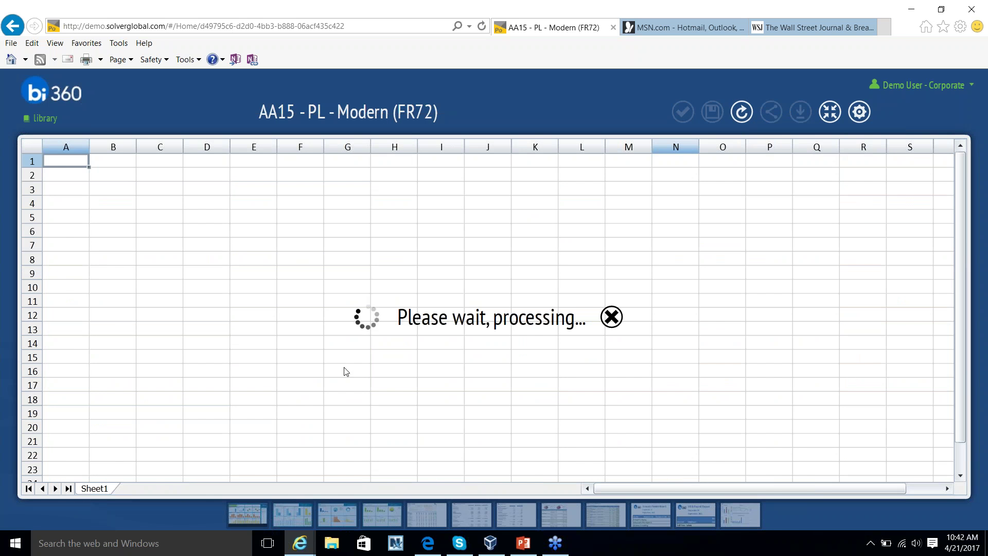
pyautogui.scroll(-3, 343, 367)
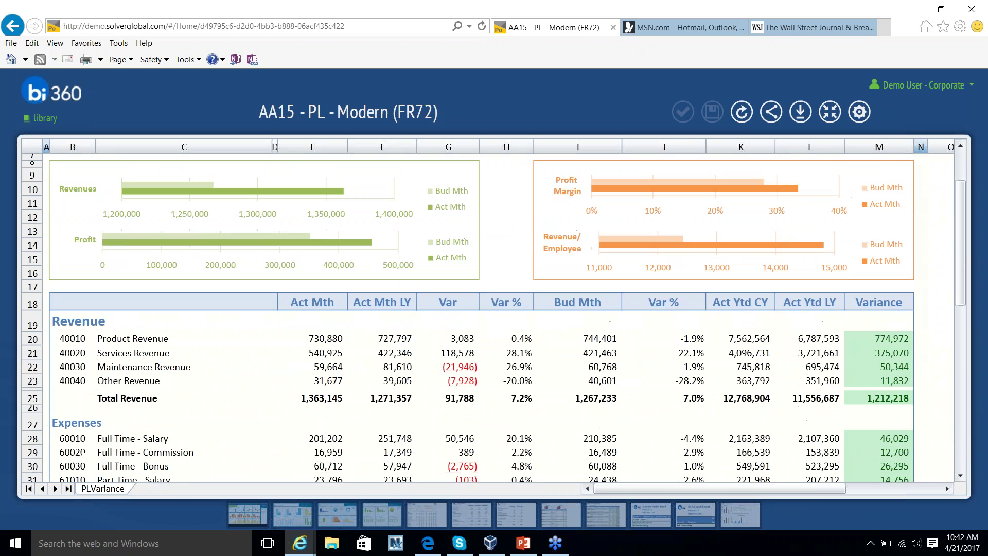
pyautogui.scroll(3, 408, 337)
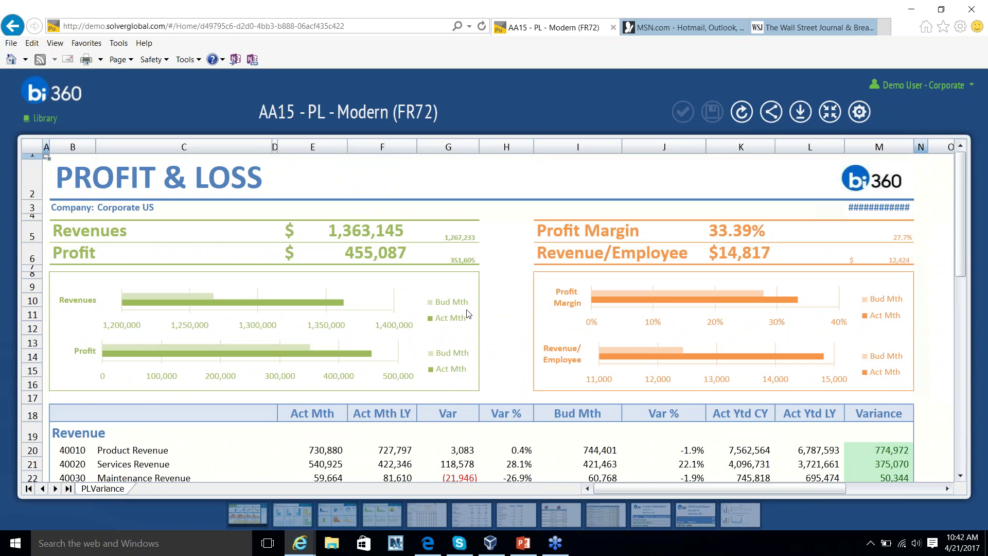
pyautogui.moveTo(915, 146); pyautogui.dragTo(935, 146)
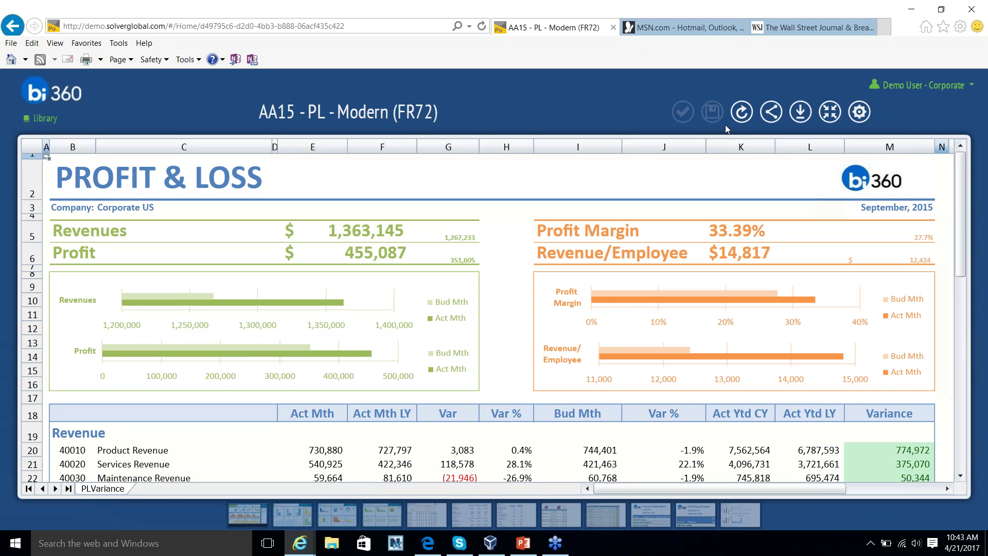
# Download the shared report to the Desktop as an Excel workbook named P&L_testing FMT webinar, and close the sharing options.
pyautogui.click(770, 112)
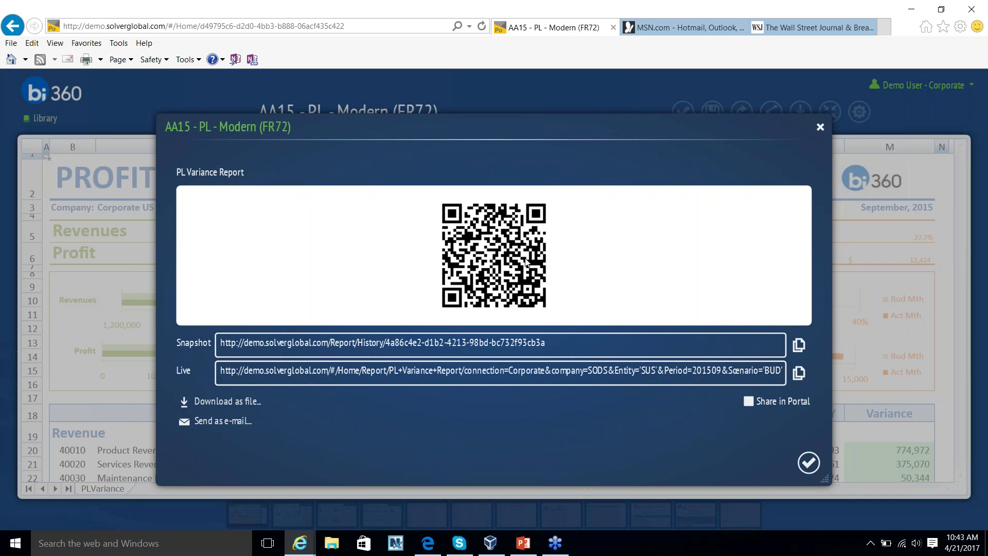
pyautogui.click(205, 403)
pyautogui.write('P&L_testing')
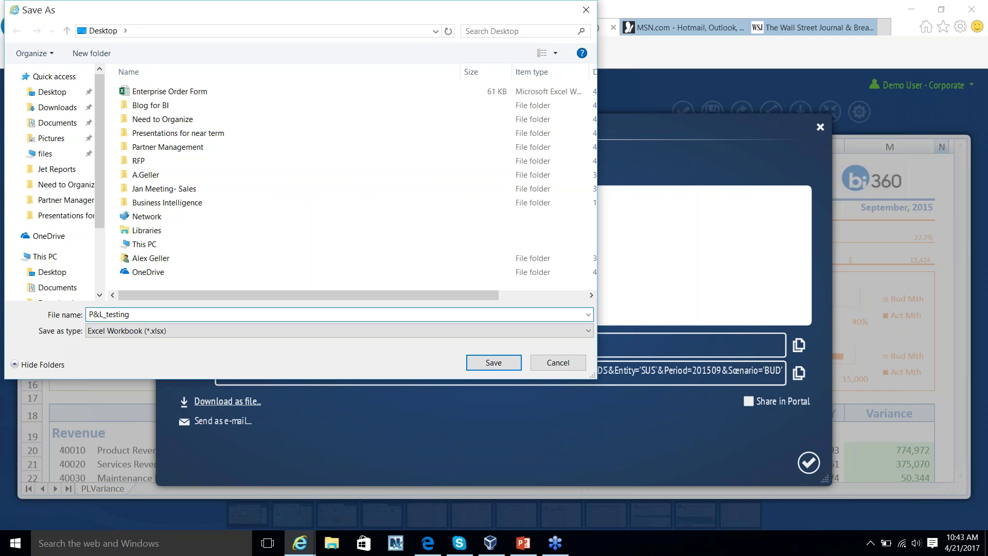
pyautogui.write(' FMT webinar')
pyautogui.press('Return')
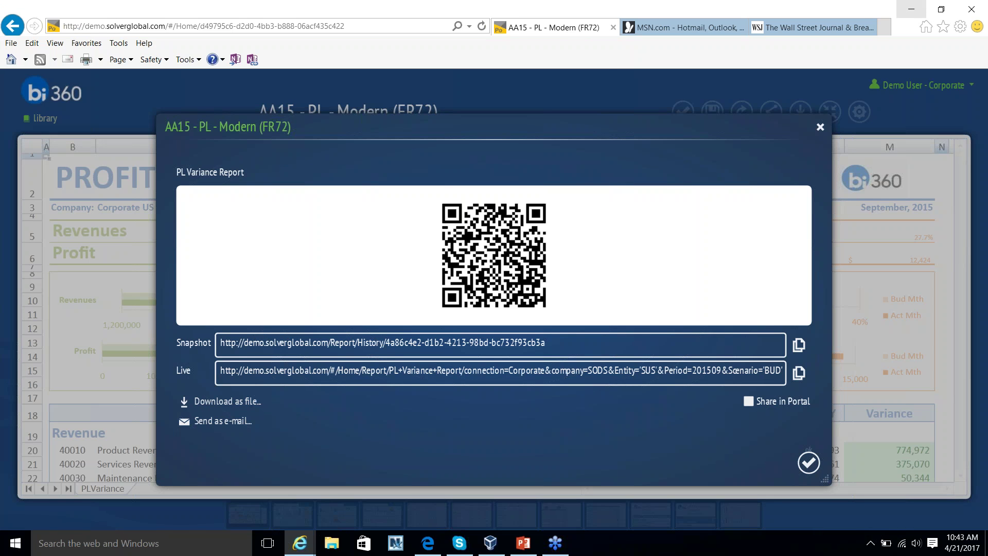
pyautogui.click(809, 463)
# Switch to the desktop, open the P&L_testing FMT webinar workbook in Excel and enable editing.
pyautogui.click(917, 8)
pyautogui.click(917, 8)
pyautogui.doubleClick(39, 23)
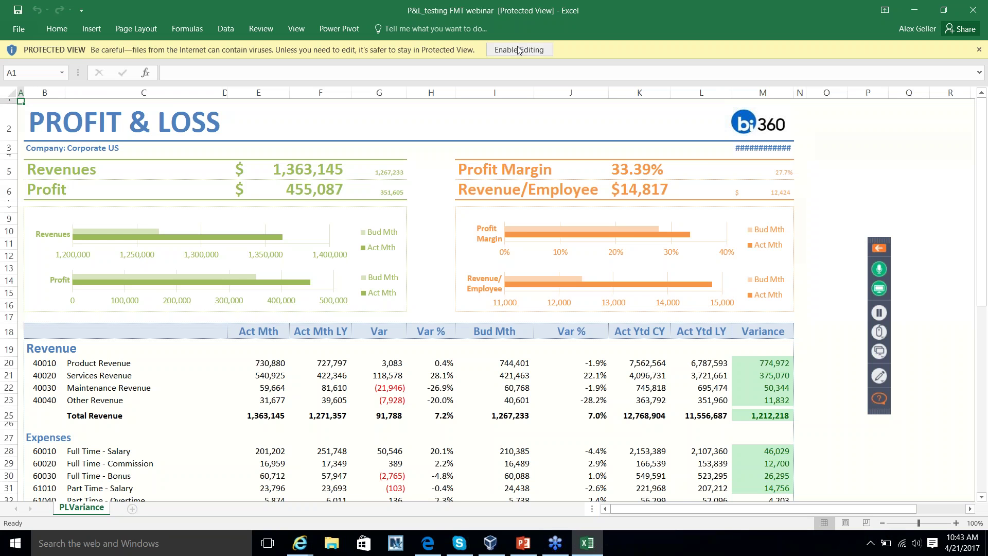
pyautogui.click(519, 50)
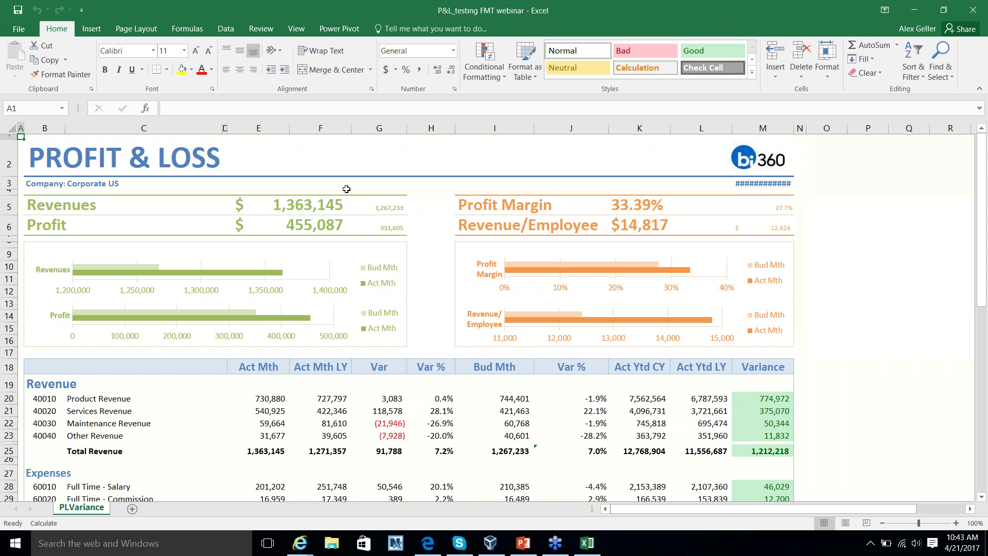
# Set the Act Mth value for Product Revenue in cell E20 to 1,000,000.
pyautogui.click(264, 401)
pyautogui.write('1,00')
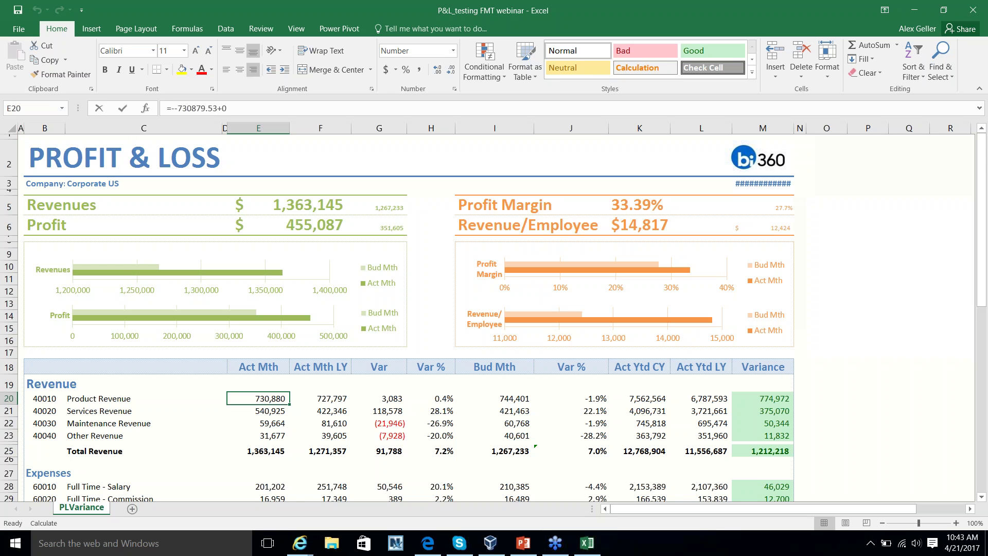
pyautogui.write('0,000')
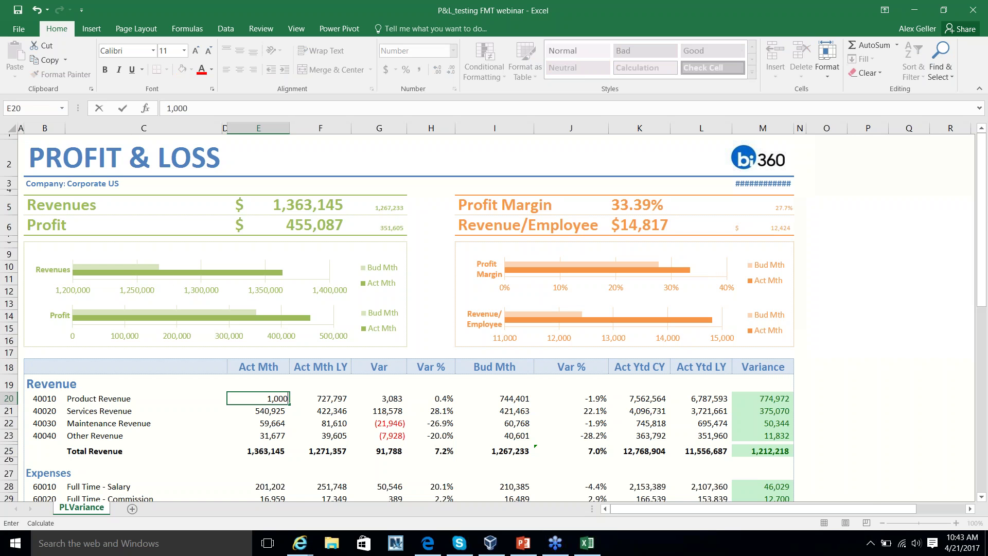
pyautogui.press('Return')
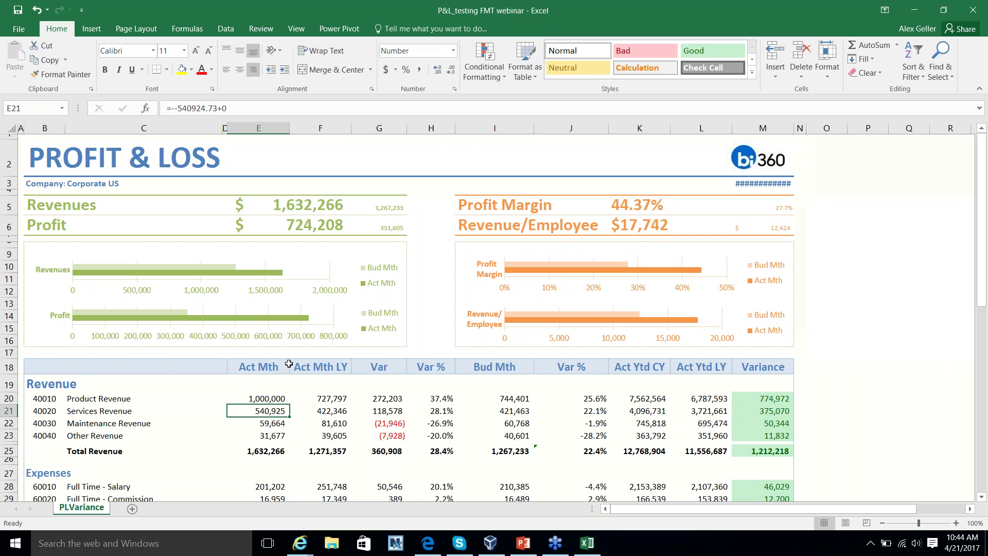
# Inspect the Services Revenue variance formulas in G21, H21 and J21, and autofit column M.
pyautogui.click(403, 410)
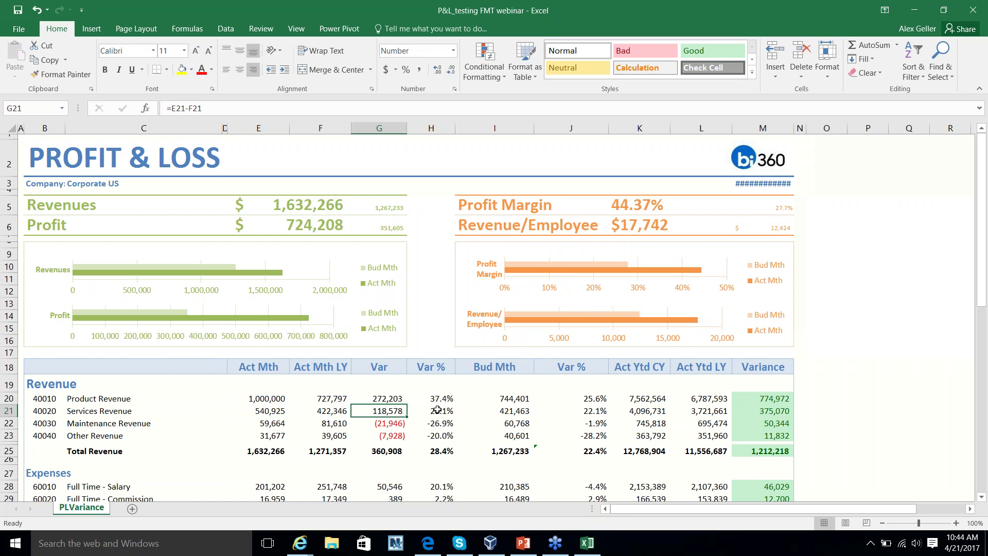
pyautogui.click(438, 410)
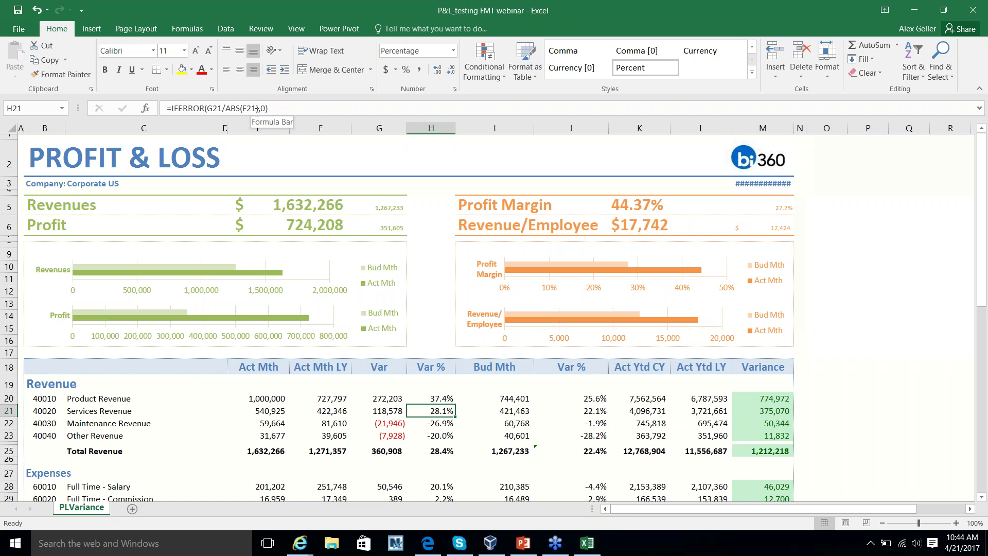
pyautogui.click(600, 425)
pyautogui.click(657, 424)
pyautogui.click(604, 414)
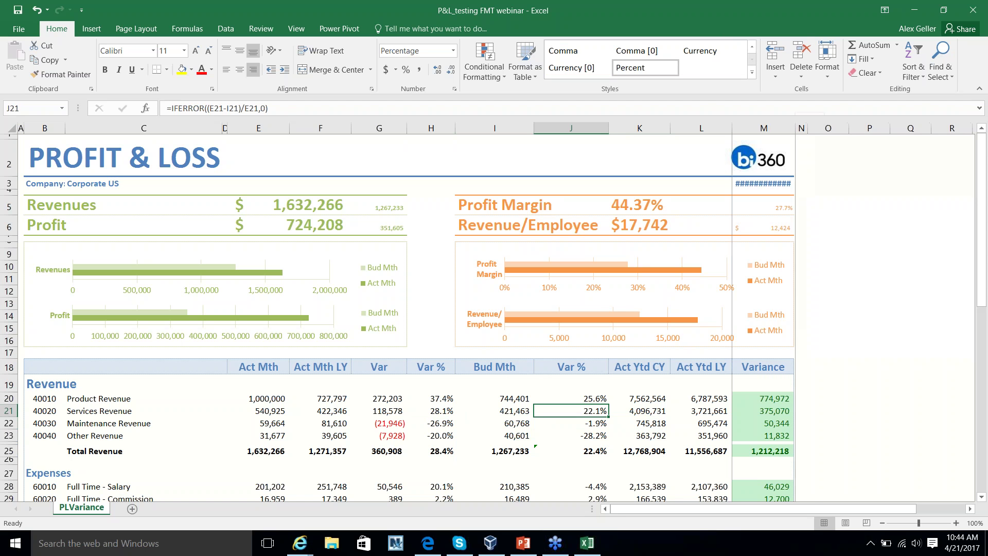
pyautogui.doubleClick(795, 128)
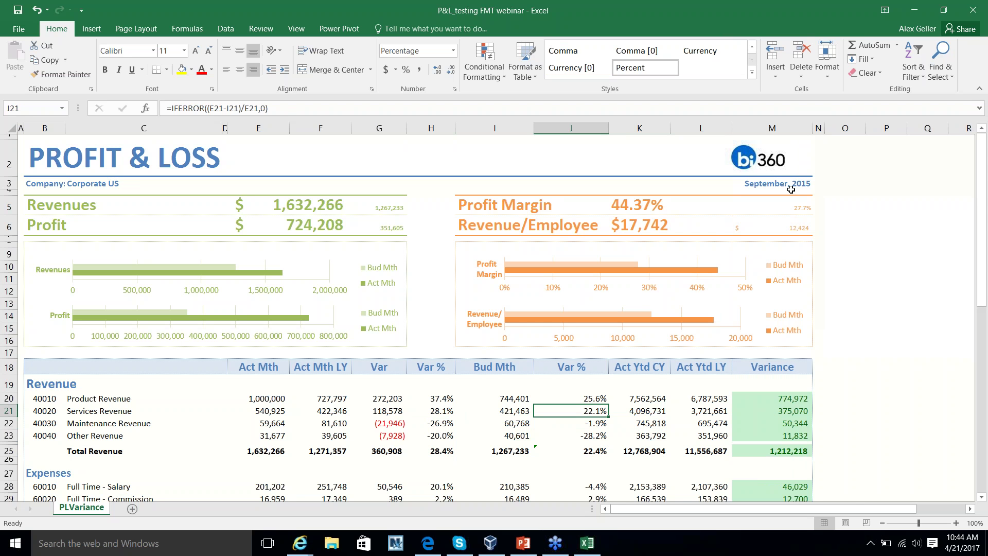
# Switch back to the BI360 portal in the browser, reveal the report parameters and choose Corporate Asia (SAS) as the entity.
pyautogui.click(311, 542)
pyautogui.click(160, 484)
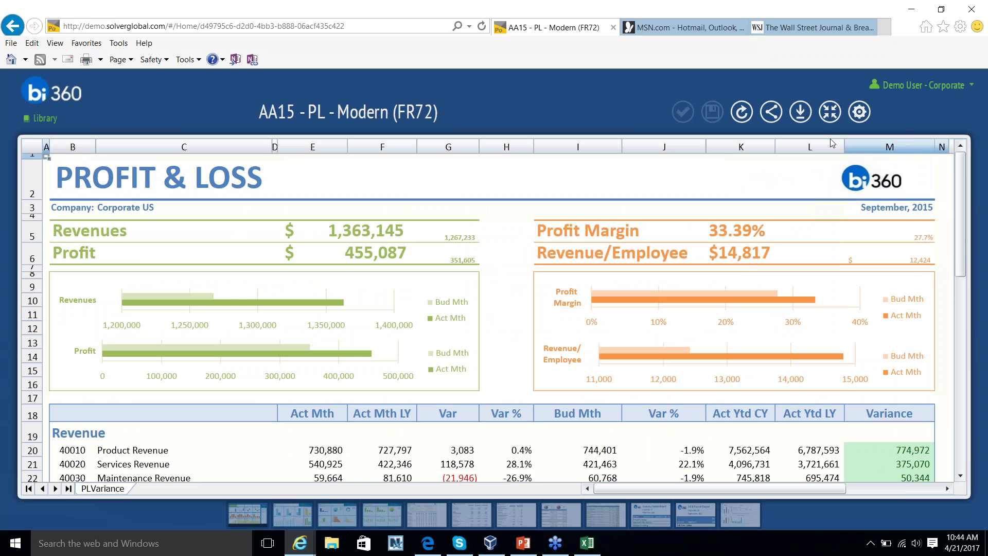
pyautogui.click(833, 120)
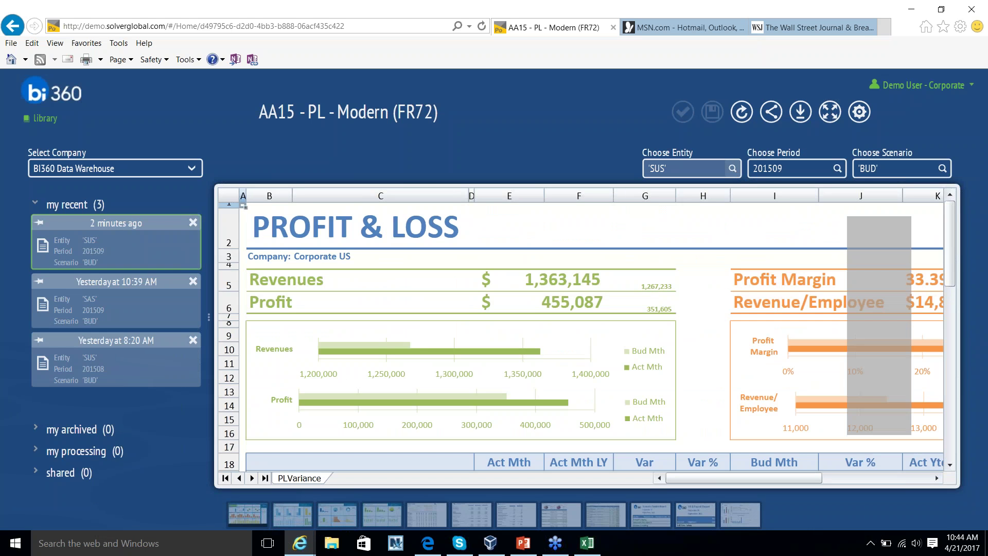
pyautogui.click(732, 168)
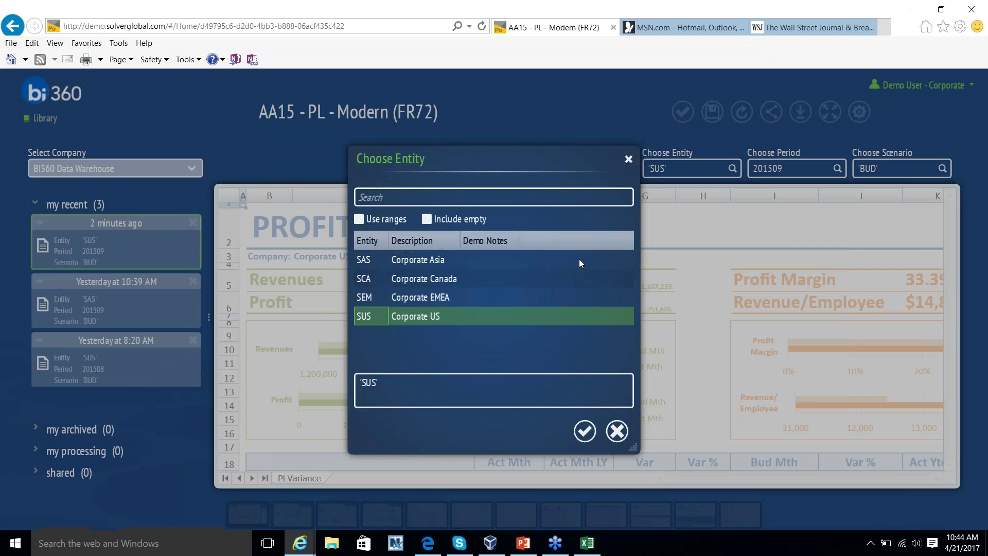
pyautogui.click(493, 259)
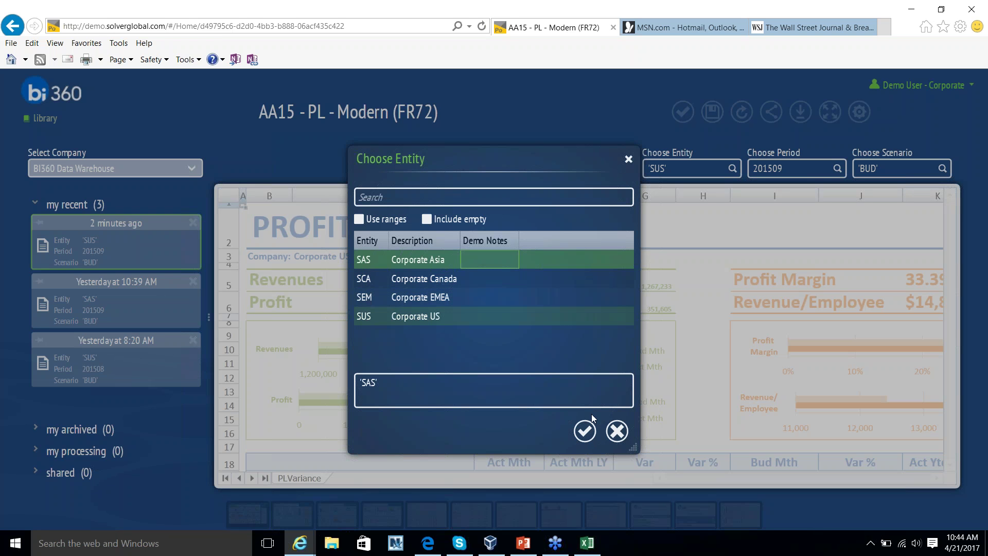
pyautogui.click(585, 431)
# Set the report period to 201510, run the Profit & Loss report and expand its view.
pyautogui.click(795, 168)
pyautogui.press('BackSpace')
pyautogui.write('10')
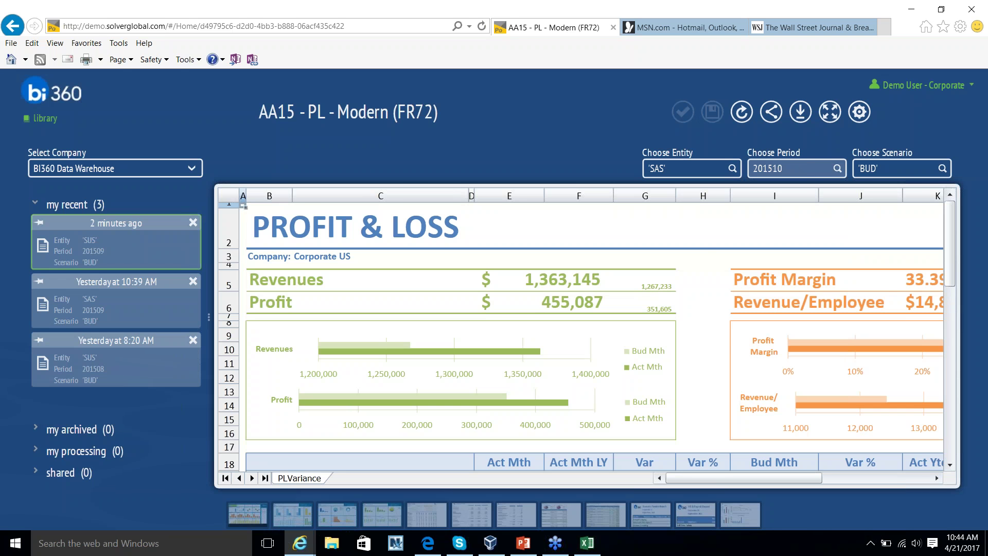
pyautogui.press('Return')
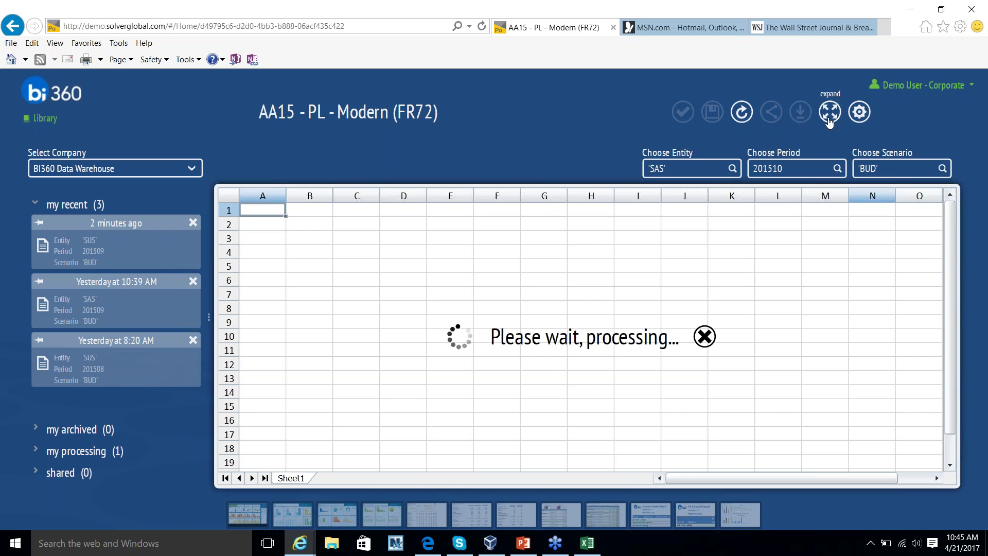
pyautogui.click(829, 113)
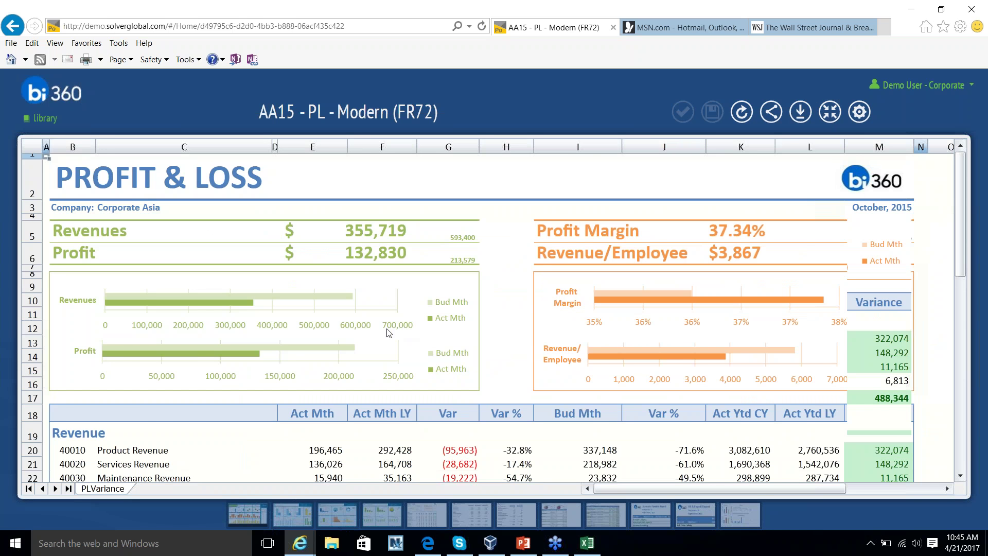
# Review the revenue and expense rows, and view the General Ledger Summary drilldown for the Product Revenue Act Mth amount.
pyautogui.scroll(-3, 406, 329)
pyautogui.scroll(-4, 146, 321)
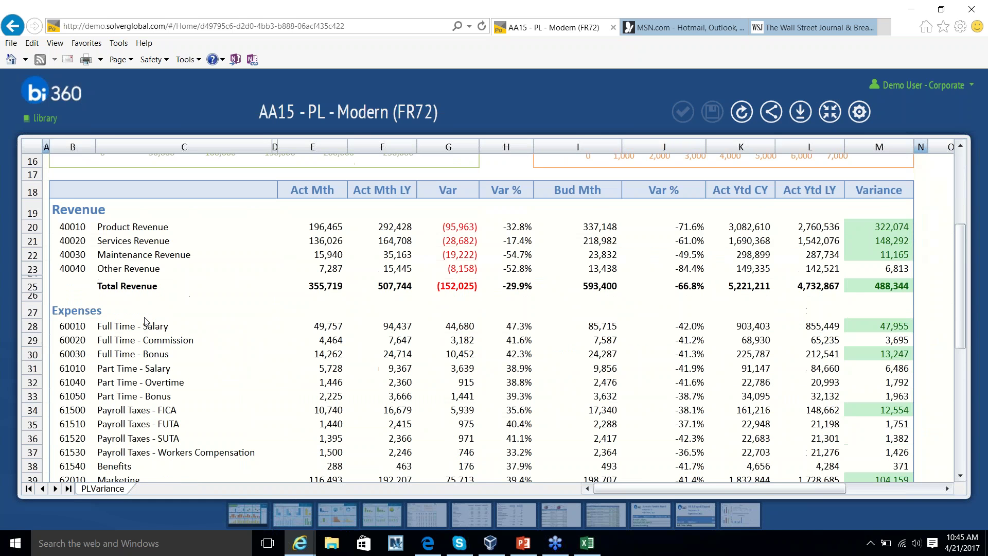
pyautogui.scroll(4, 677, 362)
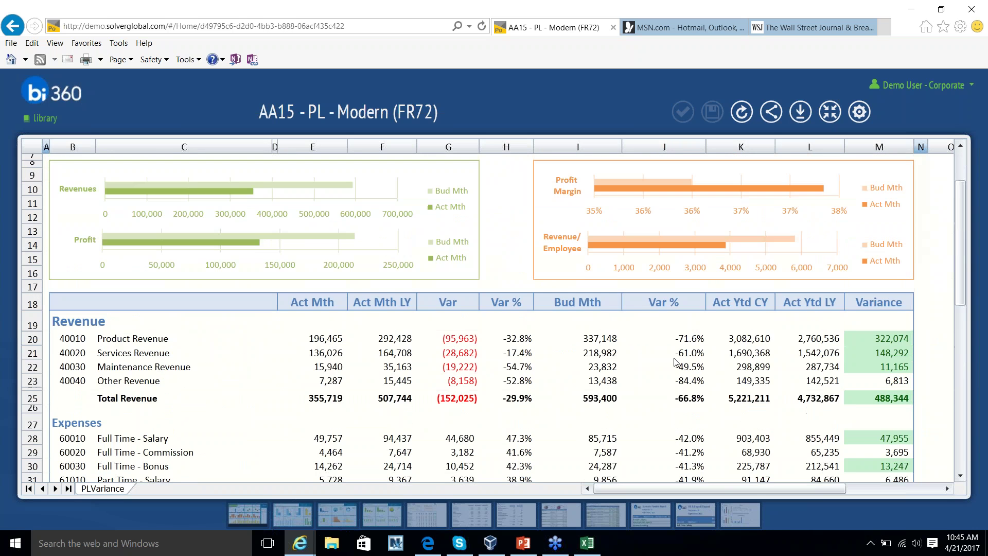
pyautogui.scroll(-1, 678, 362)
pyautogui.scroll(3, 320, 455)
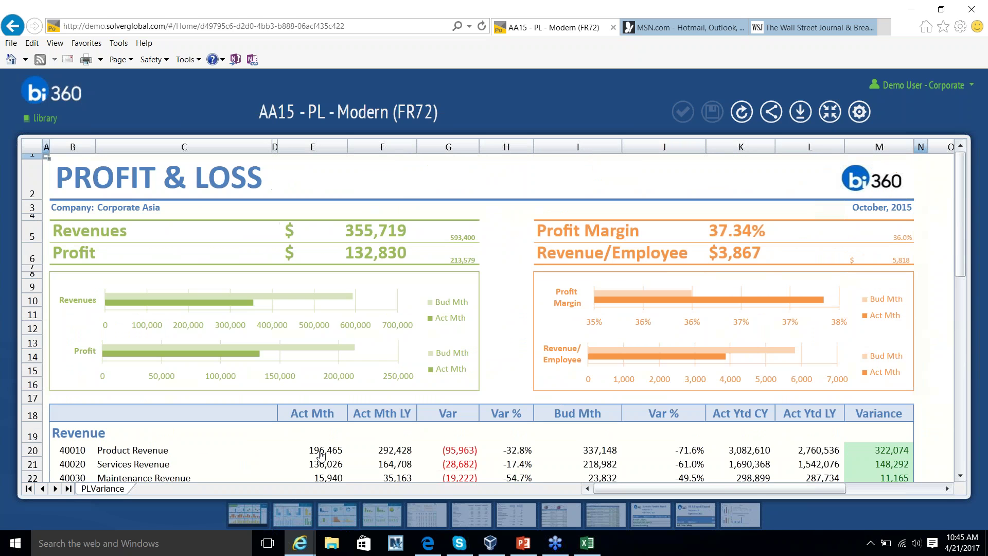
pyautogui.doubleClick(320, 454)
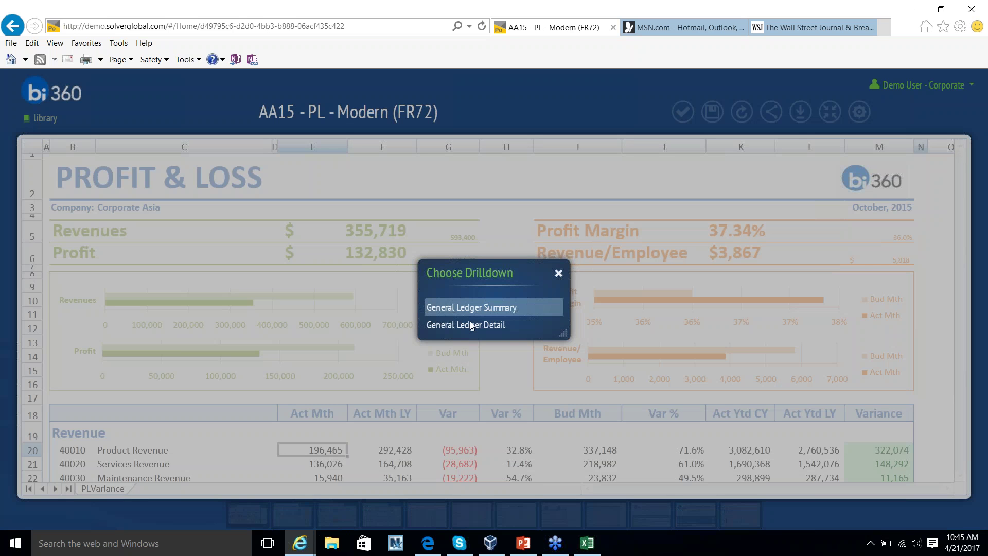
pyautogui.press('Return')
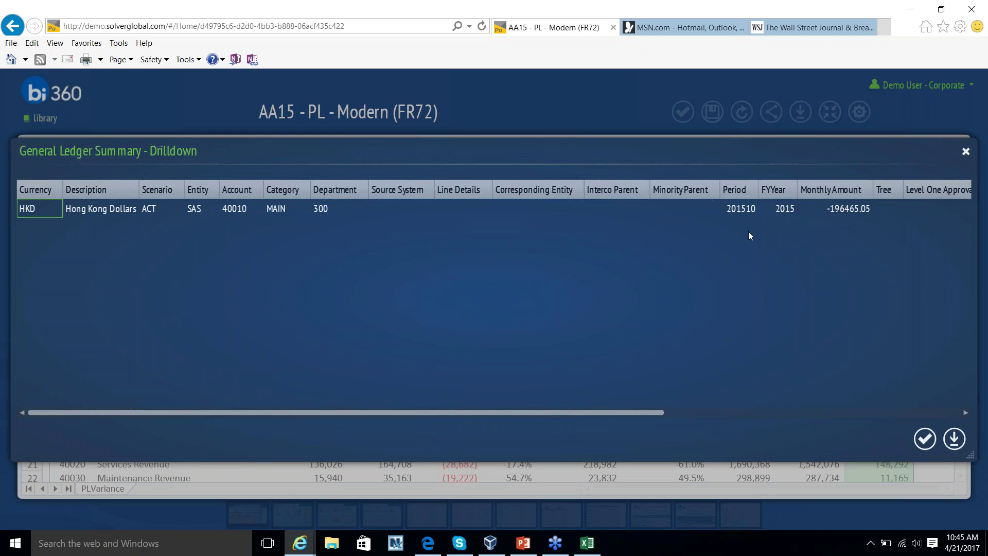
pyautogui.press('Escape')
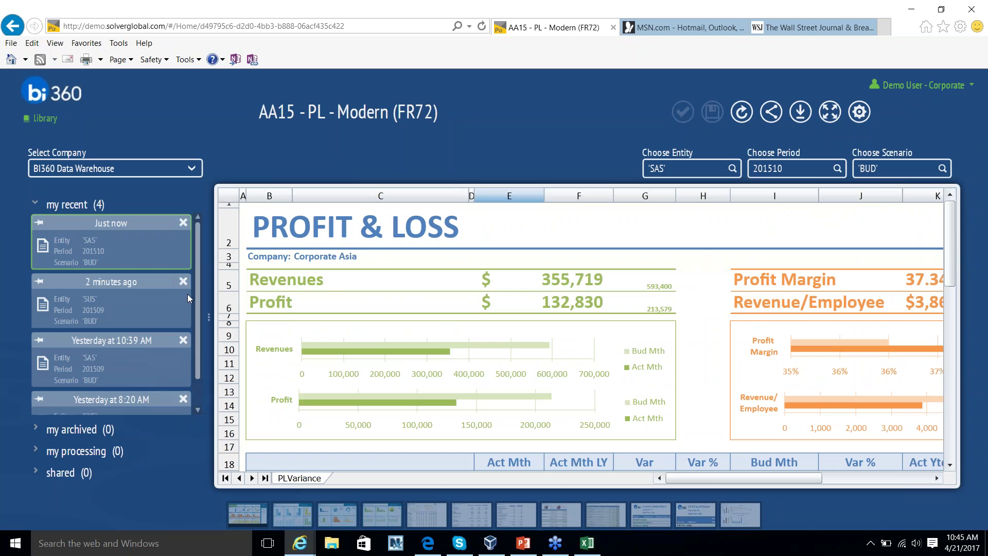
# Starting from the recent SUS 201509 run, change the entity to Corporate Canada (SCA) and run the report.
pyautogui.click(143, 280)
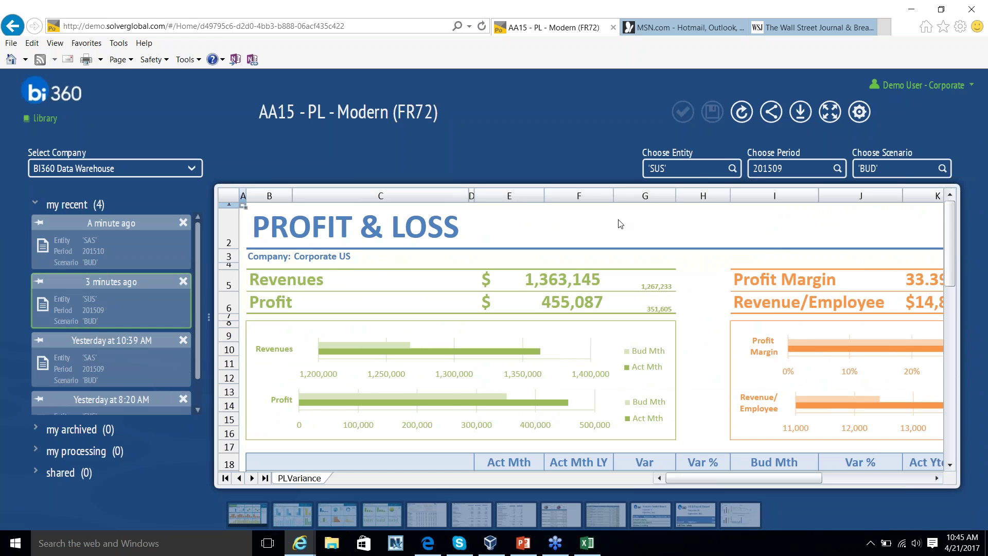
pyautogui.click(690, 169)
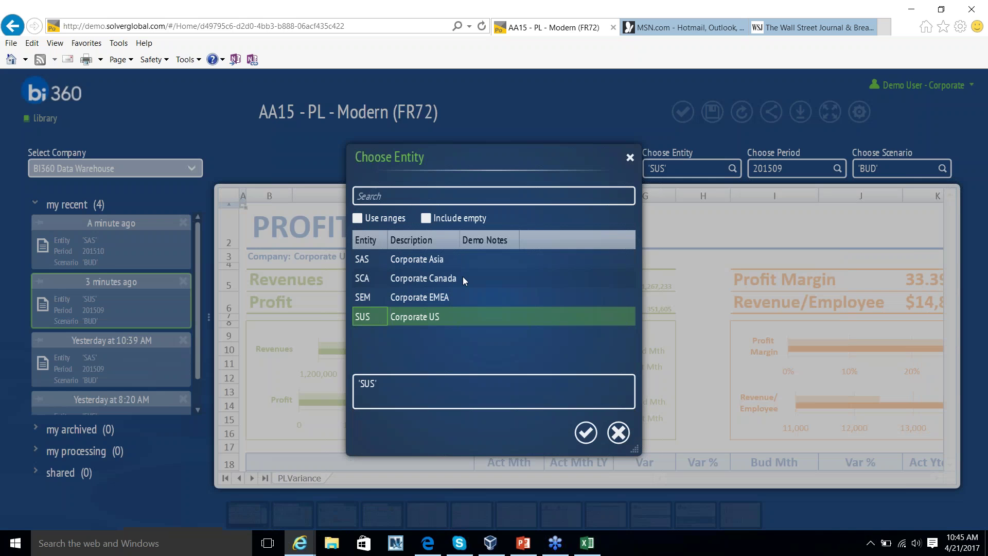
pyautogui.click(419, 280)
pyautogui.click(582, 431)
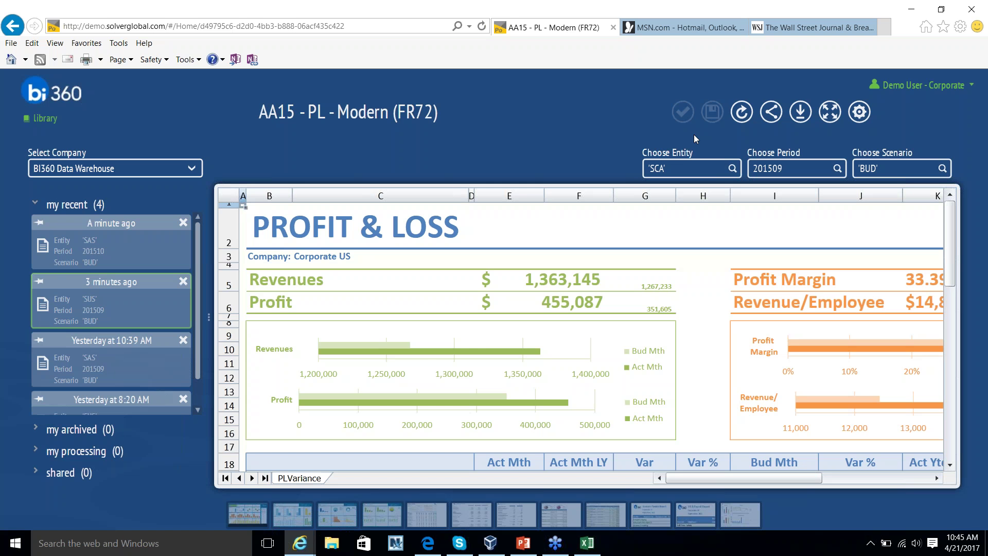
pyautogui.click(742, 111)
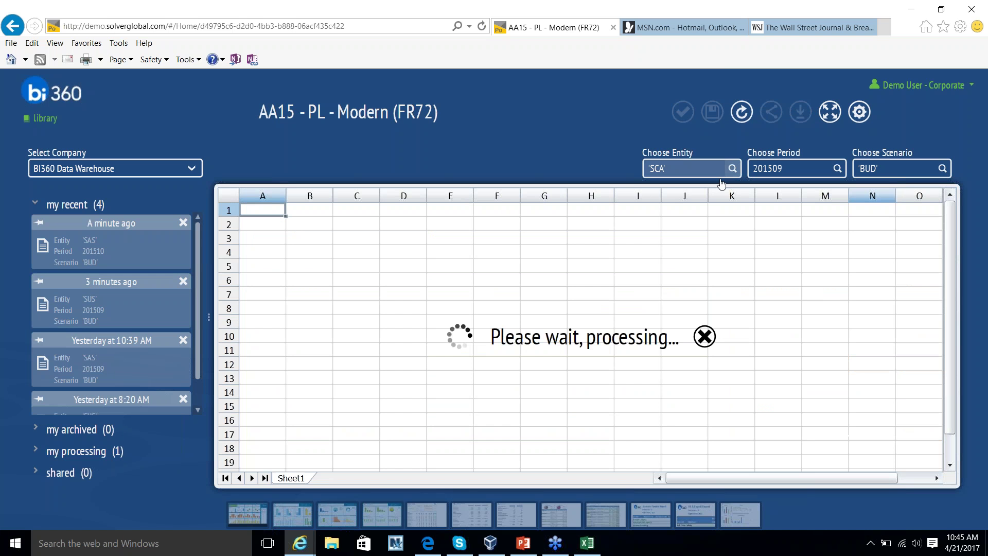
pyautogui.click(719, 170)
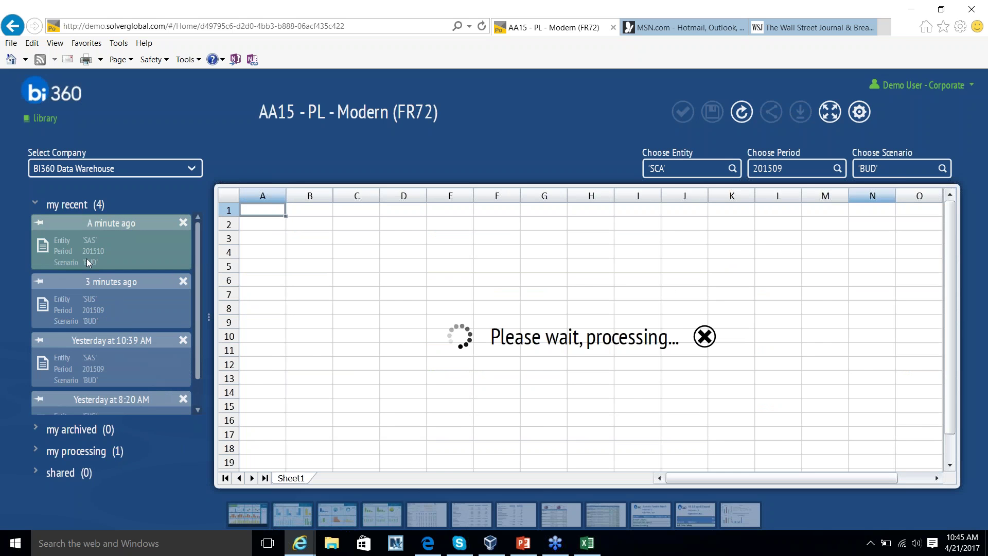
# Reopen the recent SAS 201510 run and review its charts, revenue rows and expense rows.
pyautogui.click(98, 283)
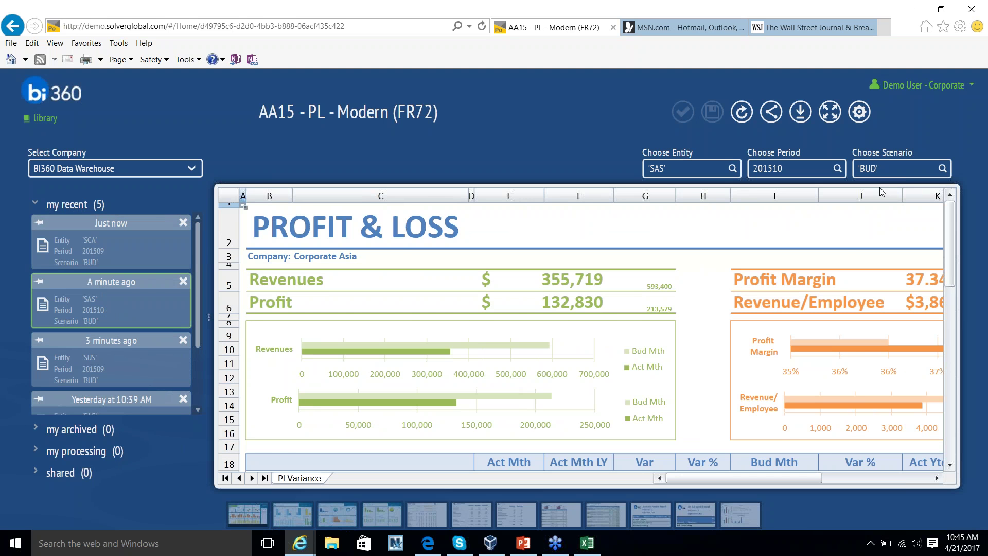
pyautogui.scroll(-1, 690, 296)
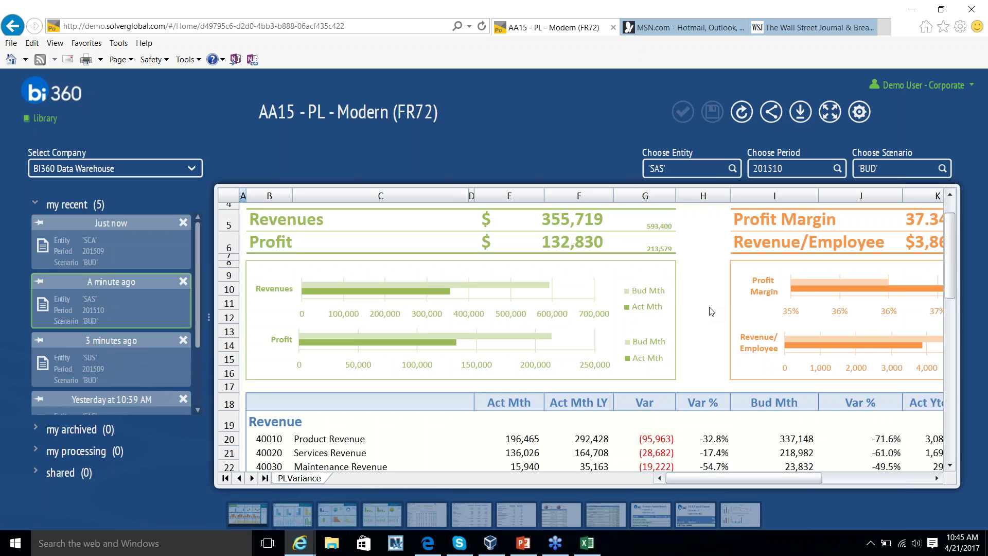
pyautogui.scroll(1, 711, 311)
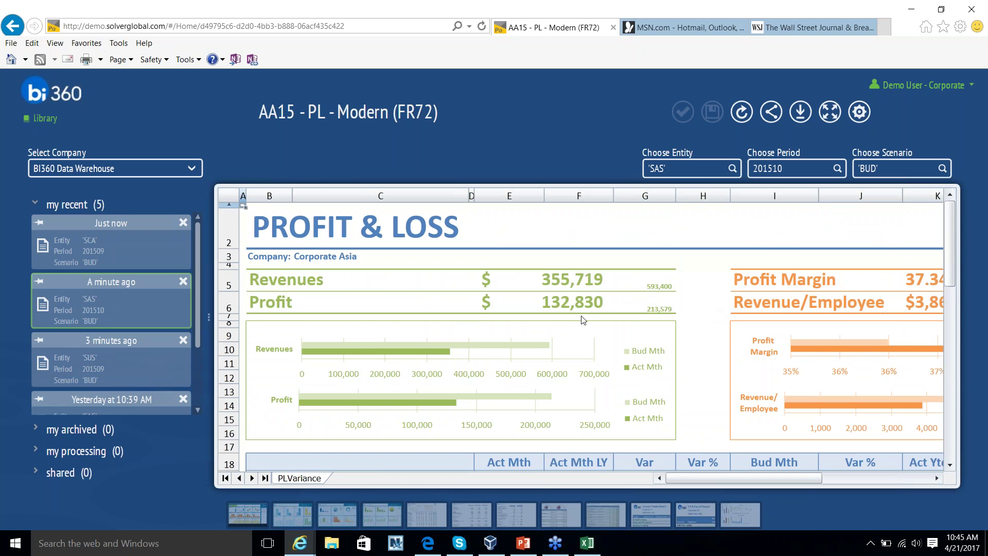
pyautogui.scroll(-2, 710, 304)
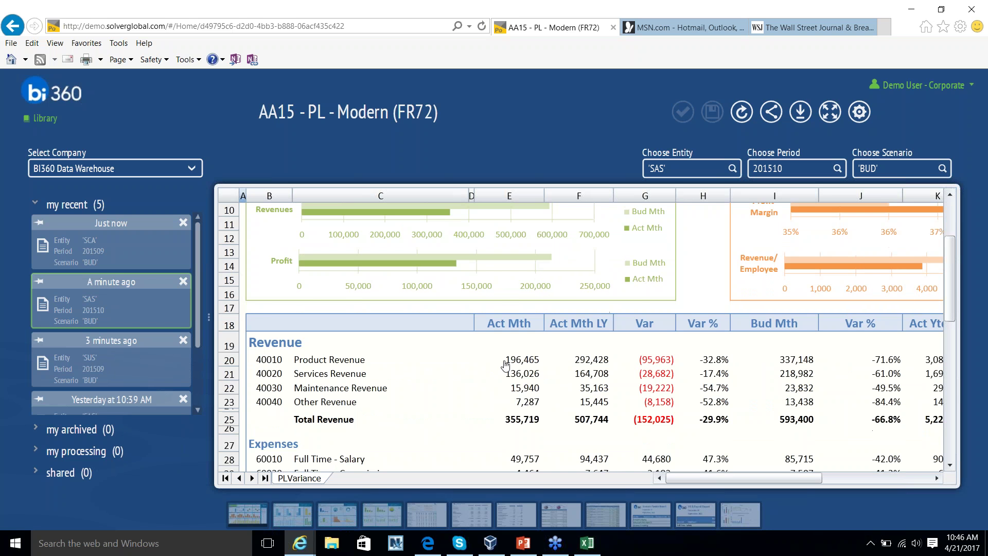
pyautogui.scroll(-3, 640, 358)
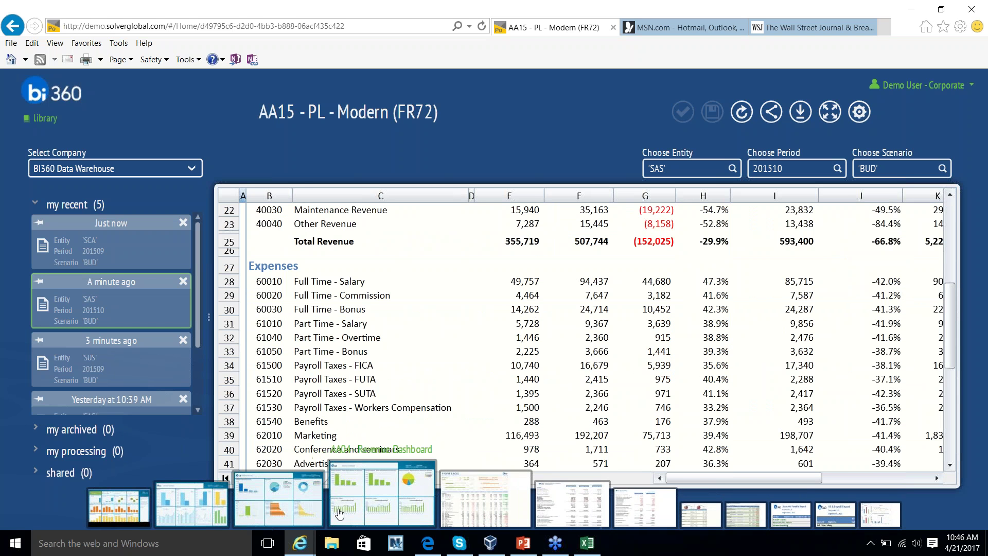
# Open the AA03 - CFO Dashboard and display it in full-screen mode.
pyautogui.click(324, 498)
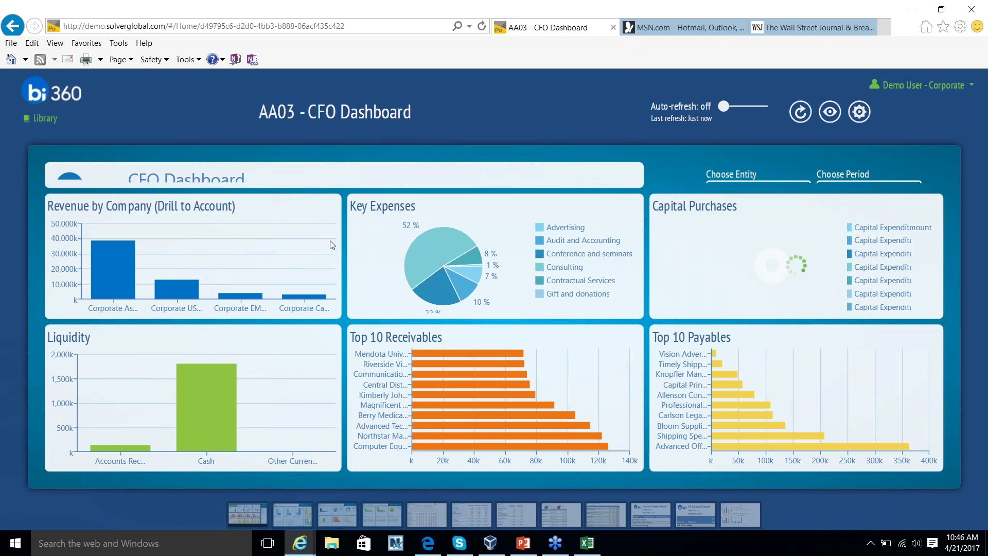
pyautogui.moveTo(170, 220)
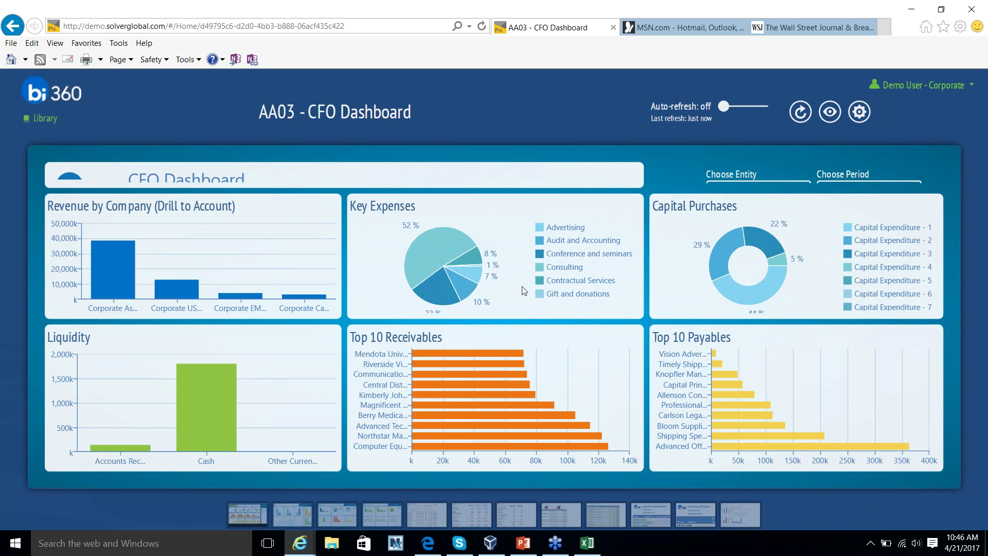
pyautogui.moveTo(216, 376)
pyautogui.click(829, 112)
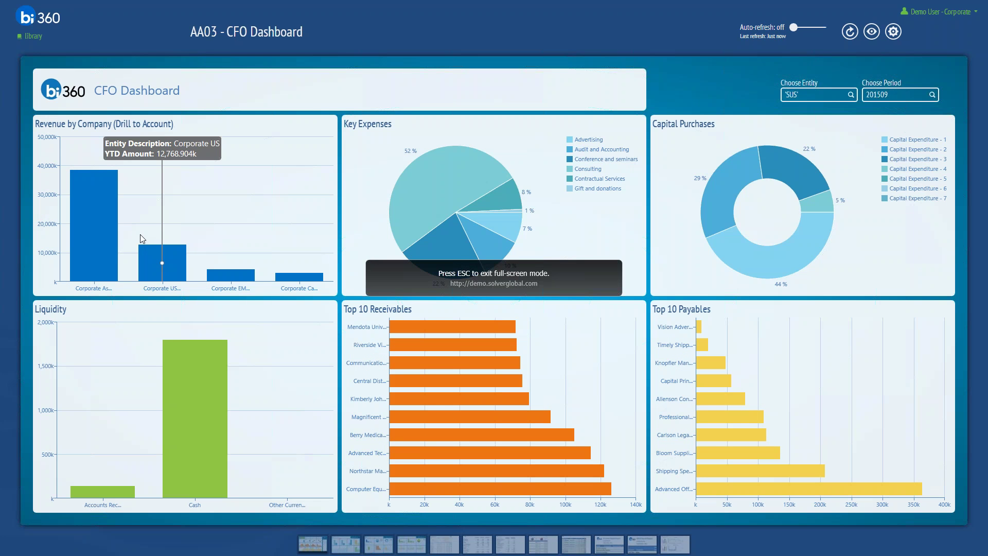
# Drill into Corporate US in the Revenue by Company chart to view its revenue by account.
pyautogui.click(165, 264)
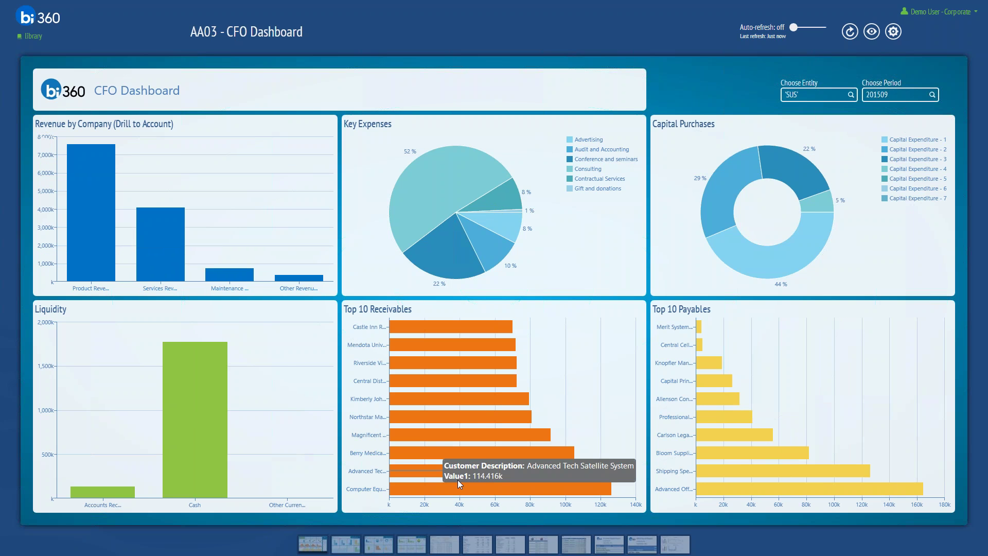
pyautogui.moveTo(297, 397)
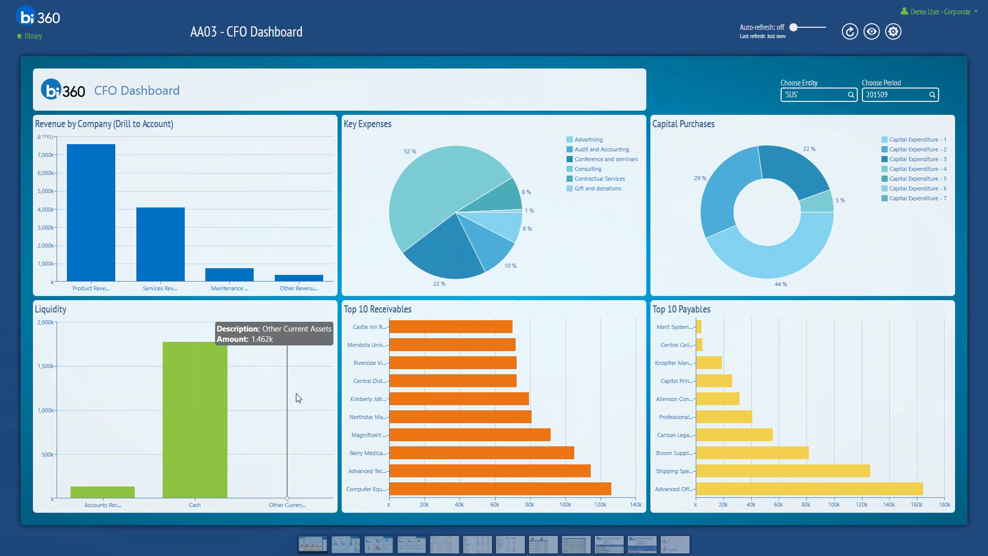
pyautogui.moveTo(395, 493)
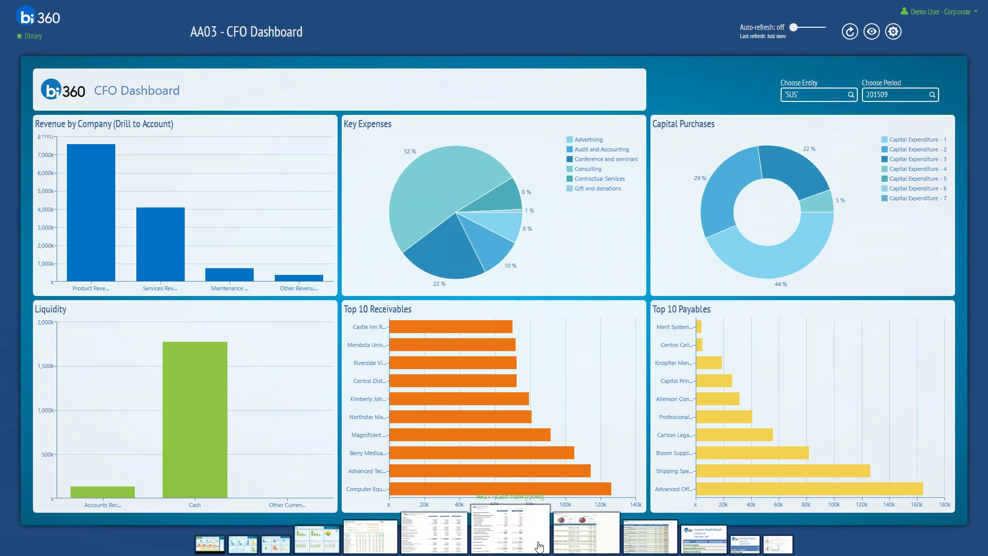
# Open the AA21 - AR Report, expand its view and look over the customer invoice rows.
pyautogui.click(577, 530)
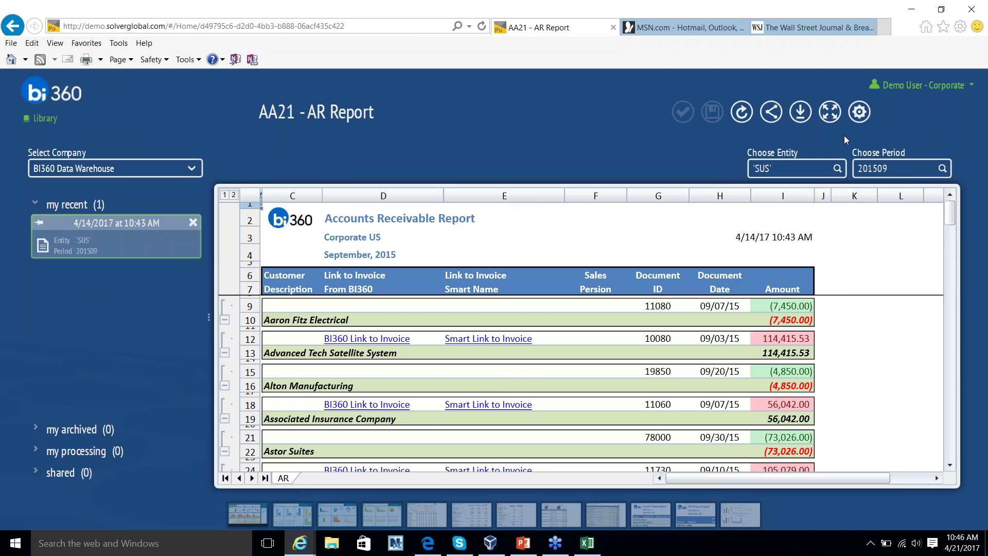
pyautogui.click(836, 116)
pyautogui.scroll(-1, 525, 276)
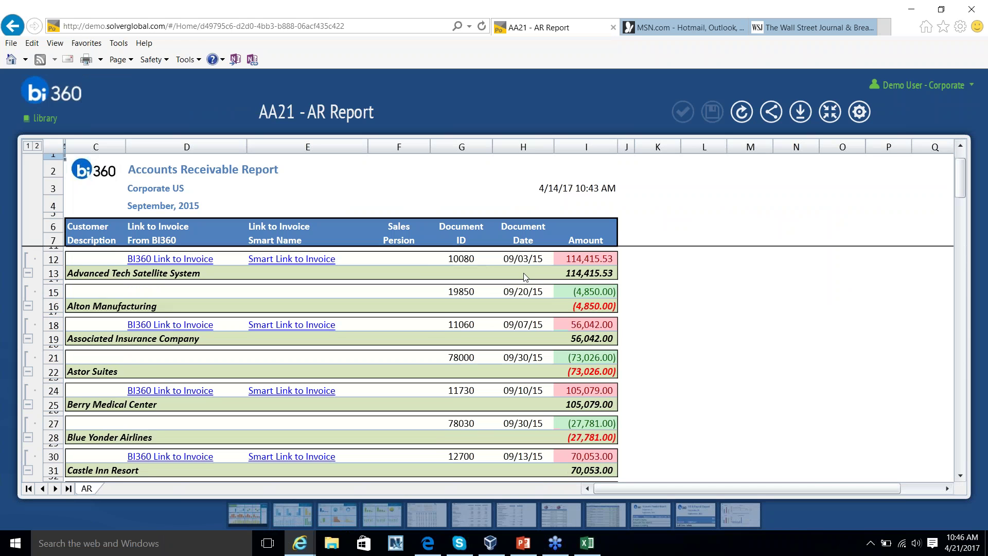
pyautogui.scroll(1, 525, 277)
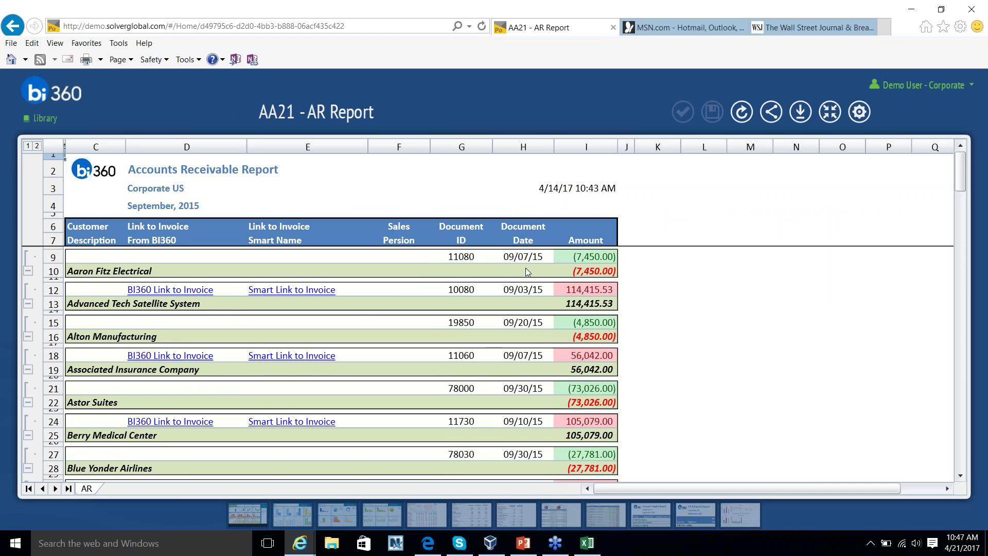
# Open the BI360-linked invoice for Advanced Tech Satellite System, view it maximized in Excel and minimize its window.
pyautogui.click(194, 291)
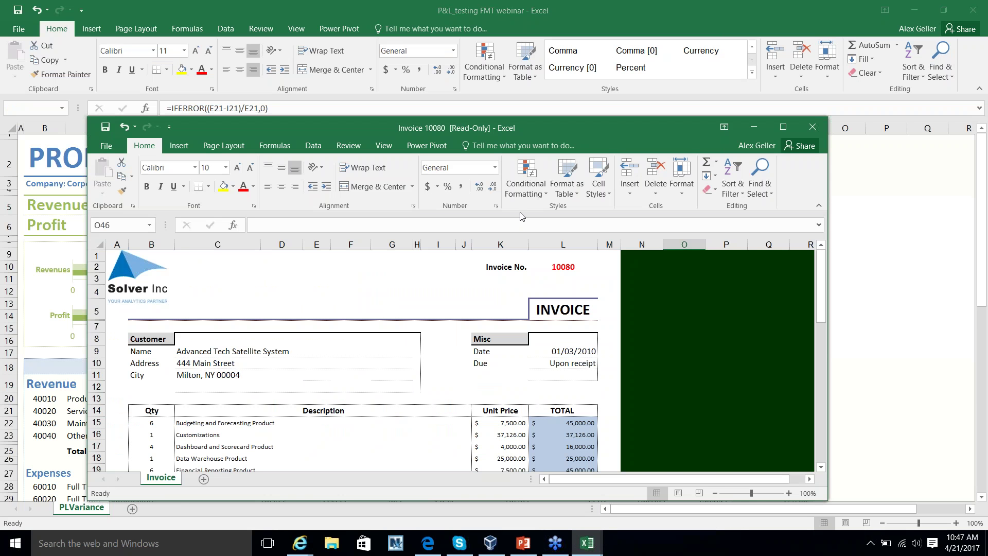
pyautogui.click(783, 127)
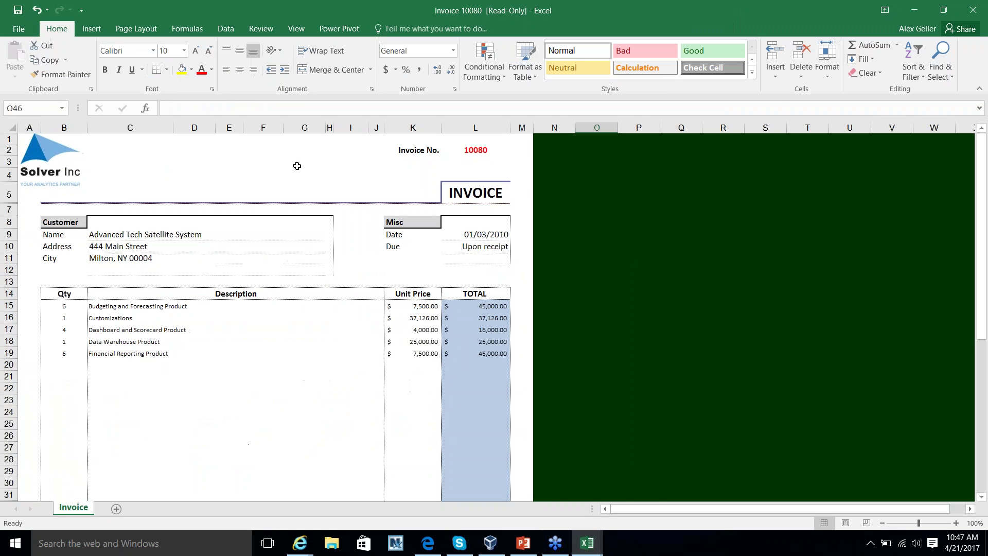
pyautogui.click(924, 9)
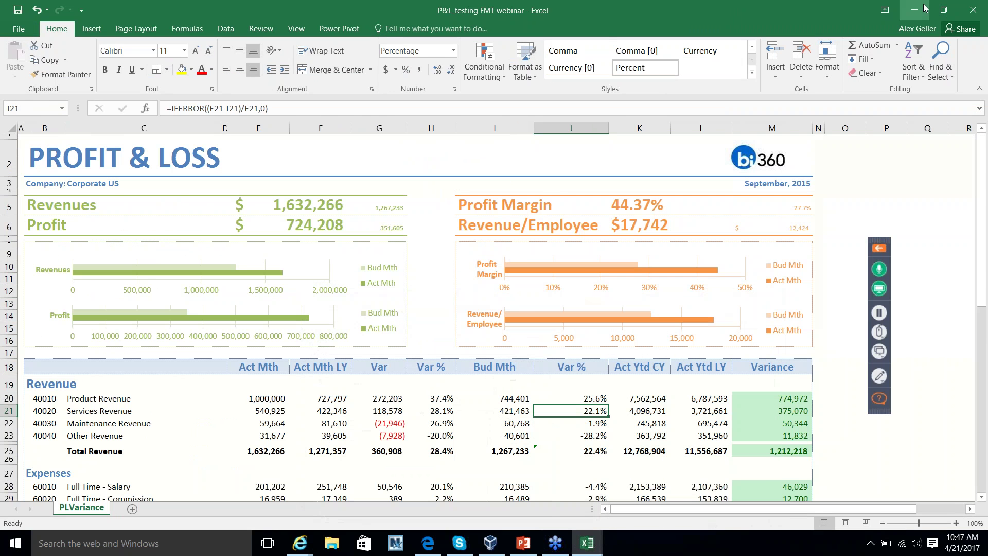
# Minimize the Excel workbook, collapse the expanded AR Report view and return to the report Library.
pyautogui.click(924, 8)
pyautogui.click(829, 112)
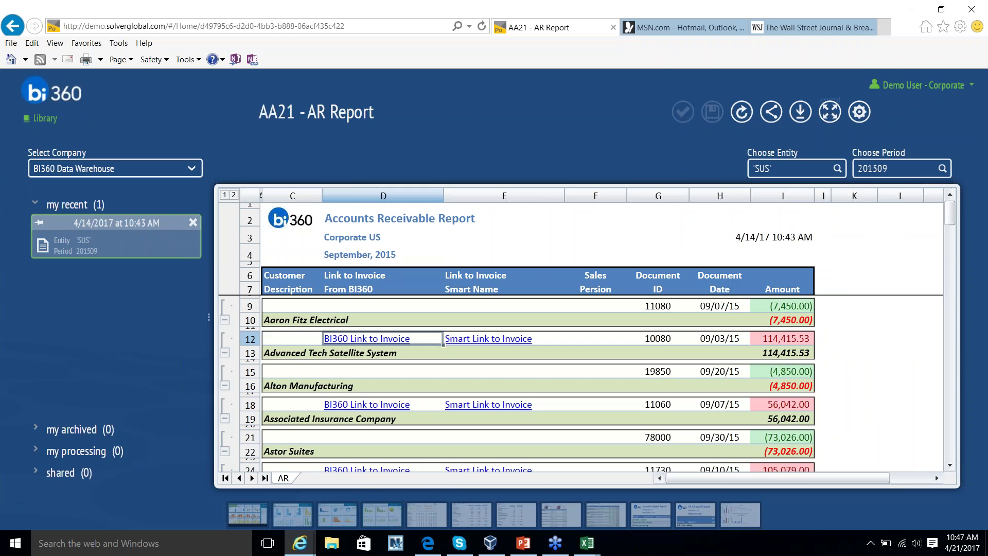
pyautogui.click(46, 118)
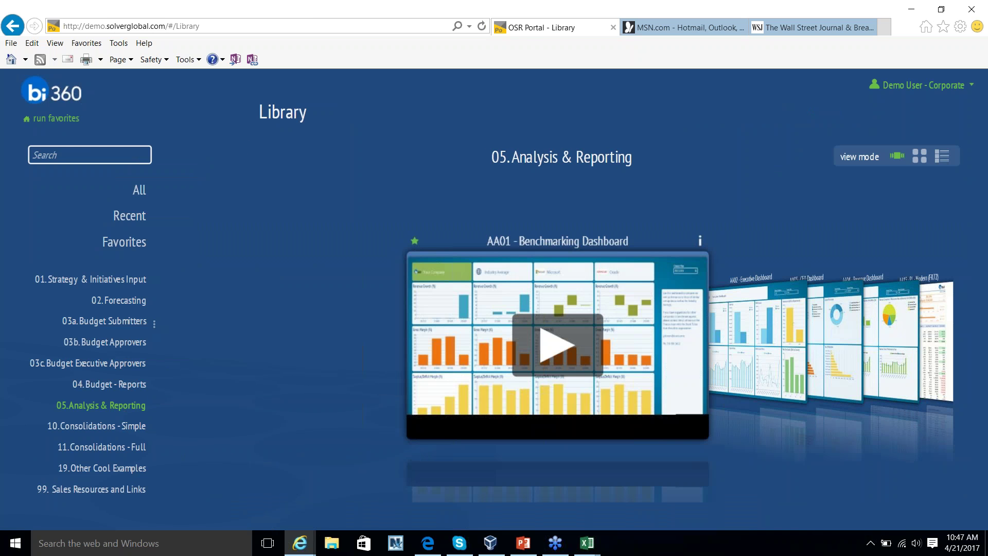
# Browse the 05. Analysis & Reporting category from the Benchmarking Dashboard through to AA17 - Cash Flow (FR40).
pyautogui.click(750, 322)
pyautogui.click(748, 318)
pyautogui.click(751, 330)
pyautogui.click(751, 329)
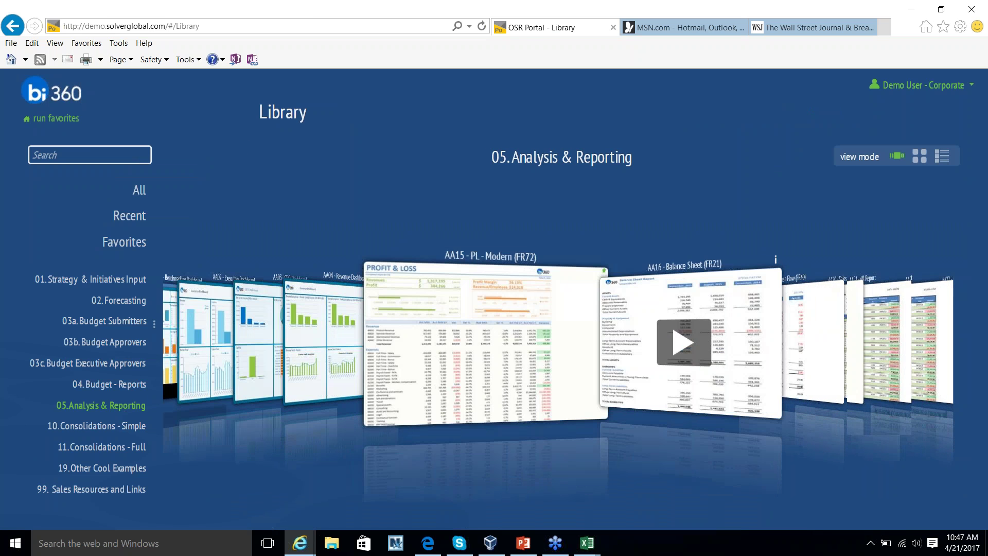
pyautogui.click(751, 329)
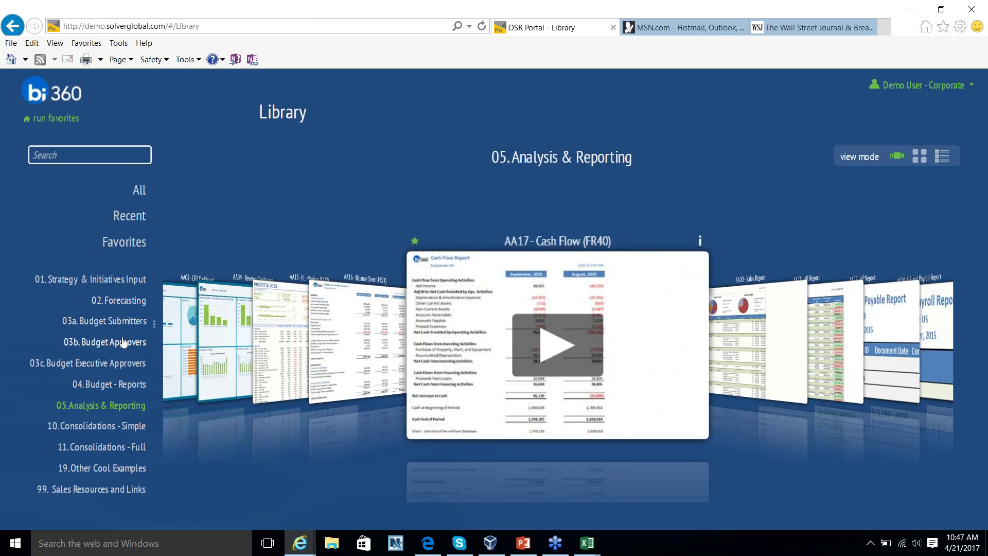
# Browse the 03a. Budget Submitters category and open the WB10 - Other Expenses form.
pyautogui.click(111, 321)
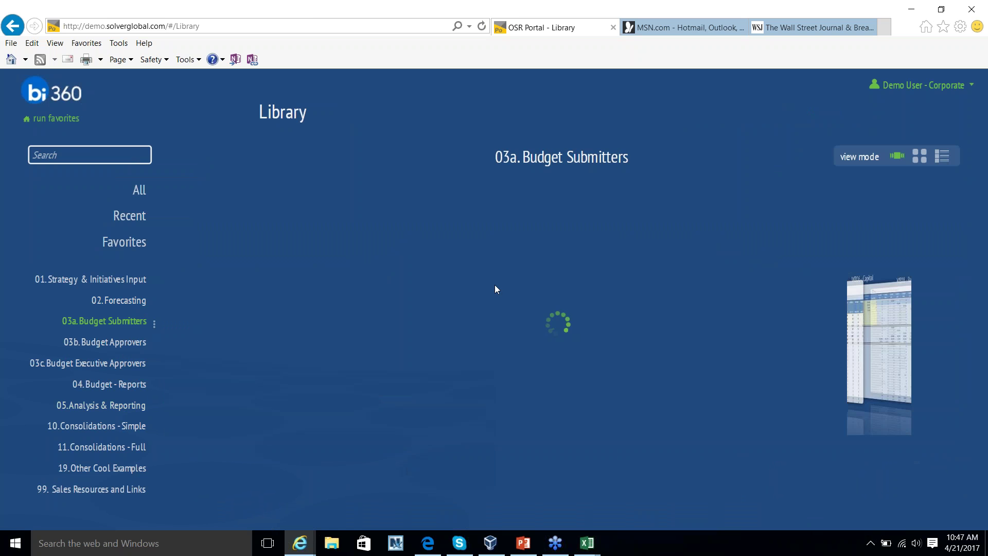
pyautogui.click(726, 329)
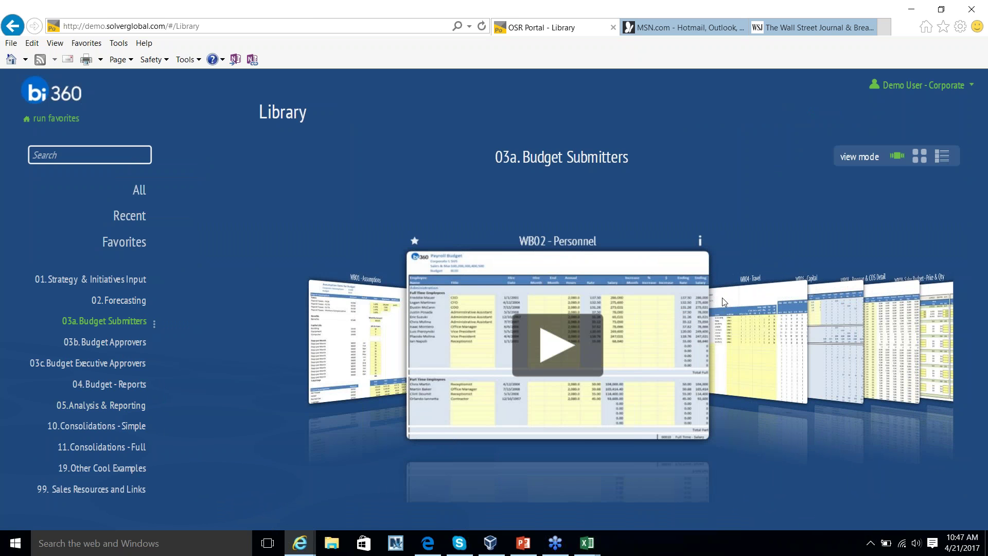
pyautogui.click(748, 293)
pyautogui.click(804, 296)
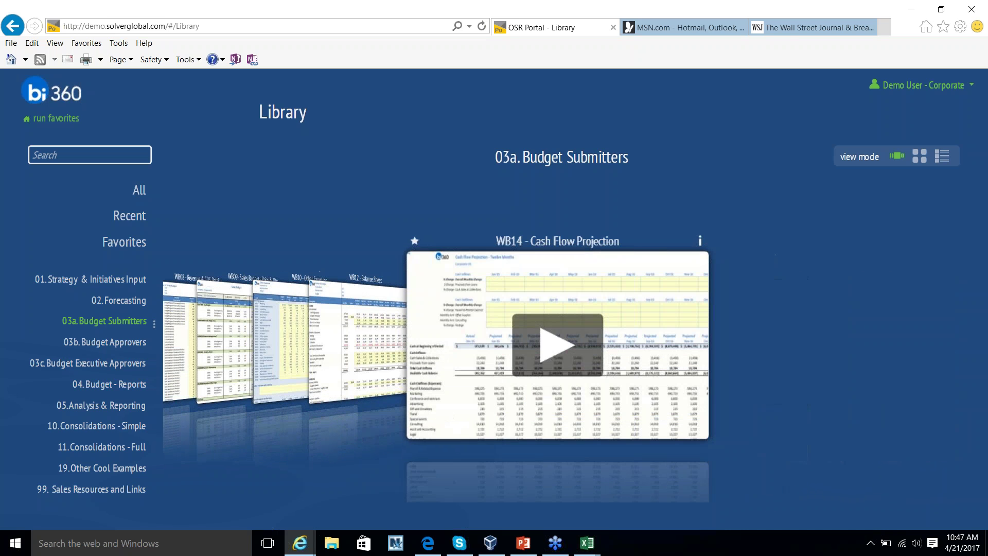
pyautogui.click(376, 341)
pyautogui.click(520, 337)
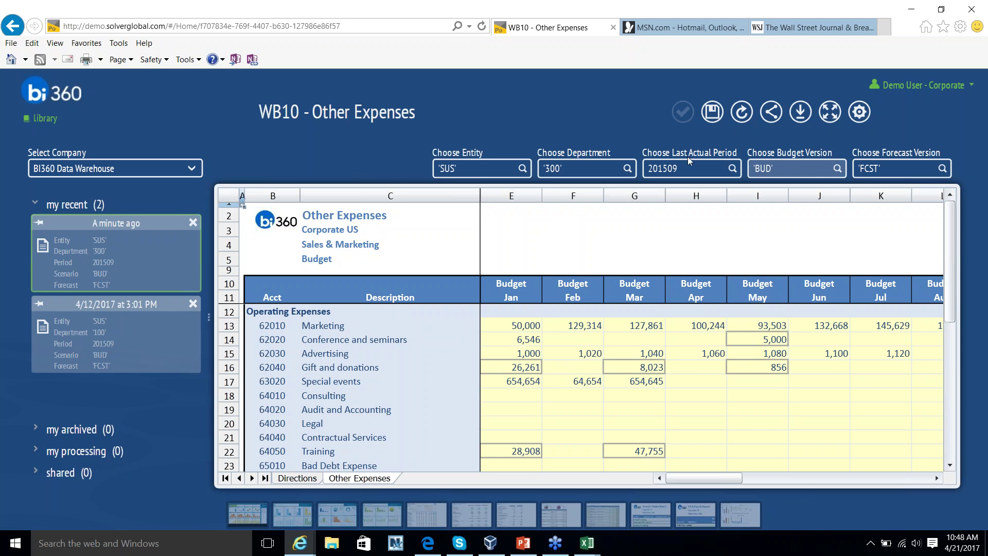
# View the selectable values for the department and last actual period parameters, keeping the current selections.
pyautogui.click(627, 168)
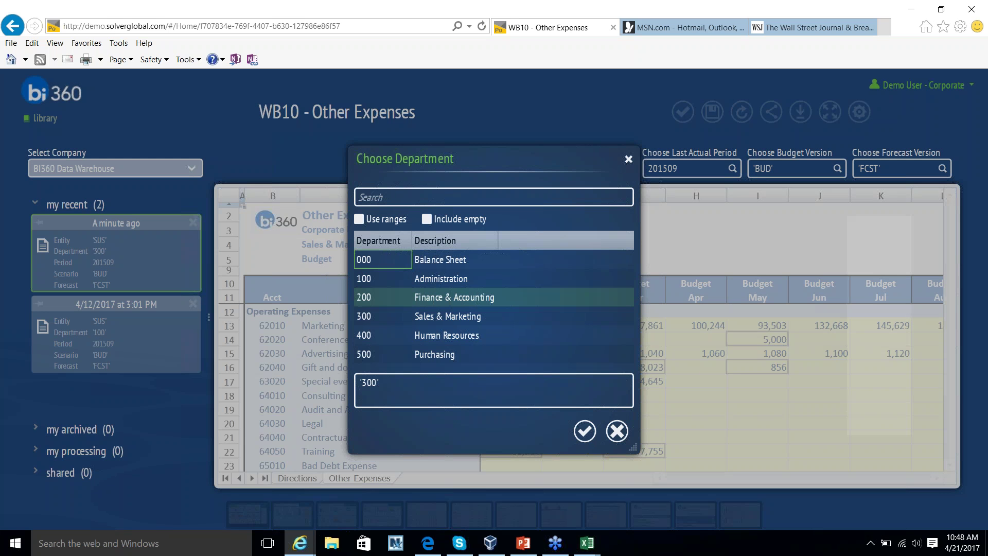
pyautogui.click(628, 159)
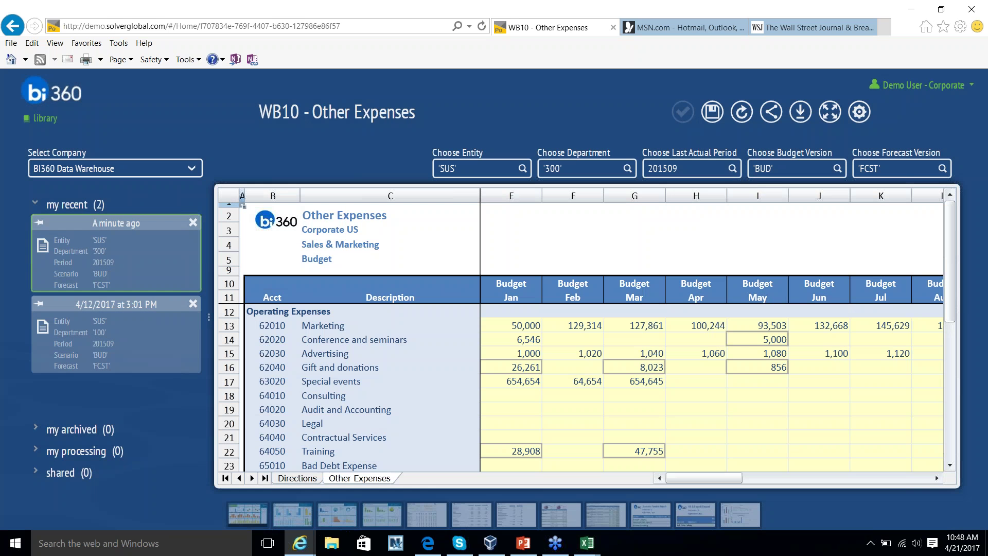
pyautogui.click(732, 169)
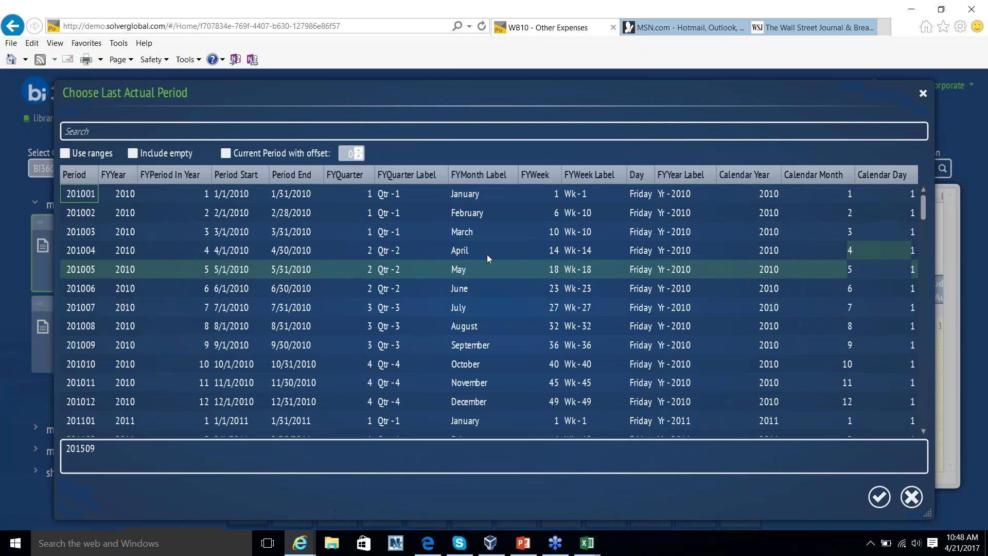
pyautogui.press('Escape')
# Expand the Other Expenses form and drill down into the June actual for Conference and seminars.
pyautogui.click(826, 111)
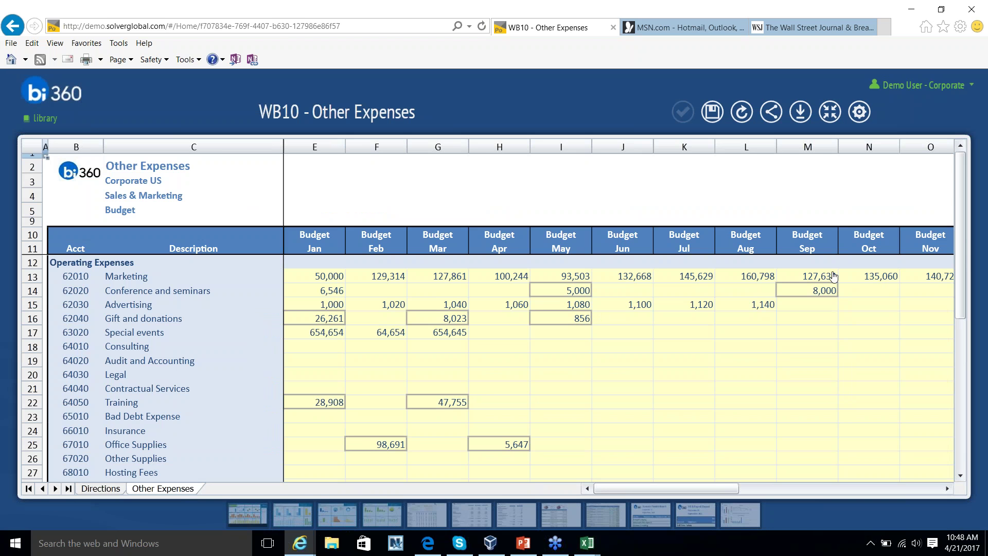
pyautogui.moveTo(715, 487); pyautogui.dragTo(757, 452)
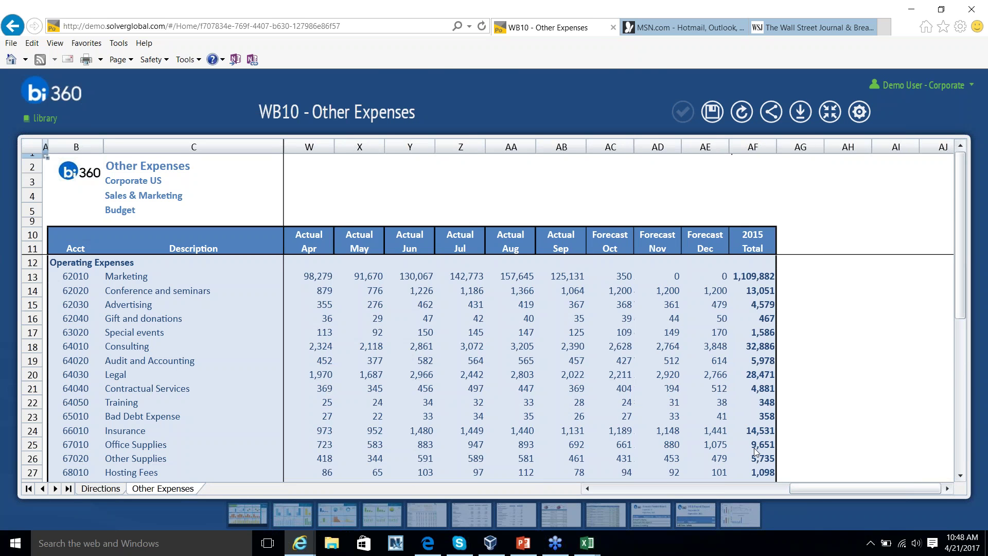
pyautogui.doubleClick(410, 290)
pyautogui.click(501, 311)
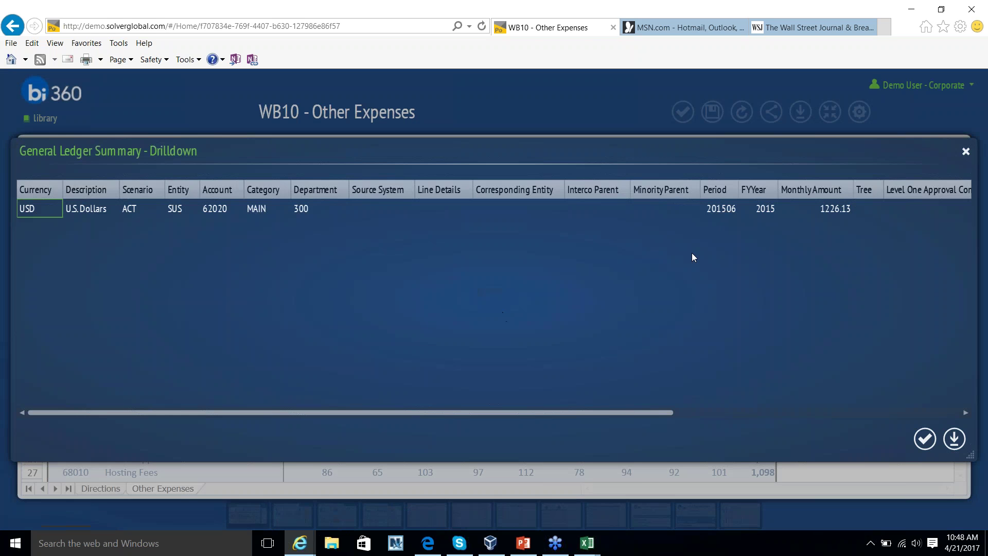
pyautogui.press('Escape')
# Look over the remaining expense rows, down to the accounts with no history and those budgeted on other forms.
pyautogui.scroll(-4, 517, 477)
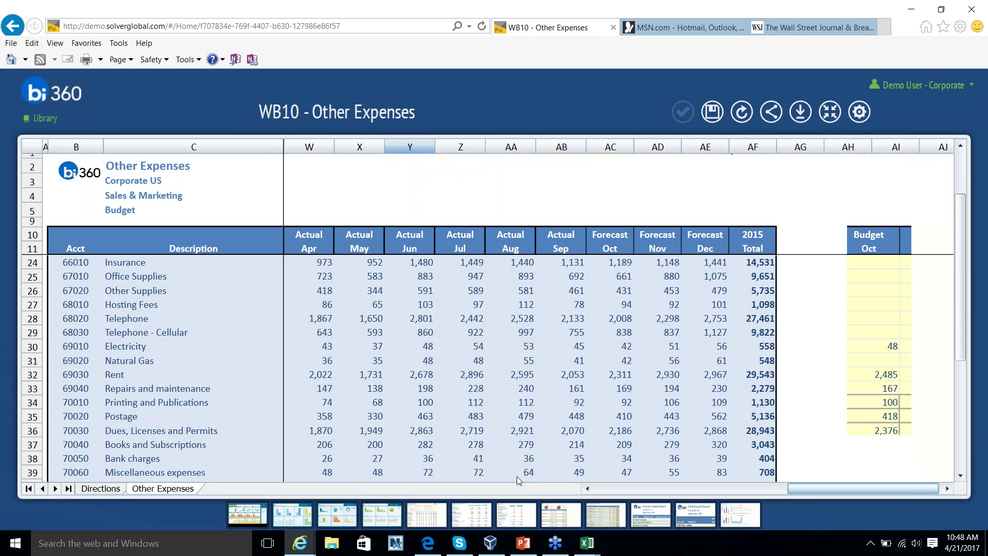
pyautogui.hscroll(-10, 517, 476)
pyautogui.scroll(-5, 516, 477)
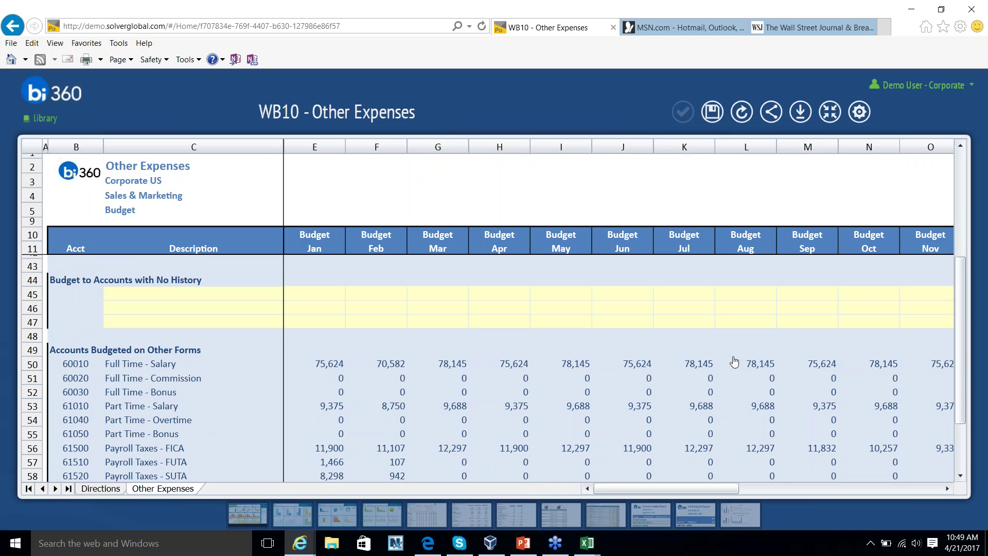
pyautogui.scroll(8, 736, 363)
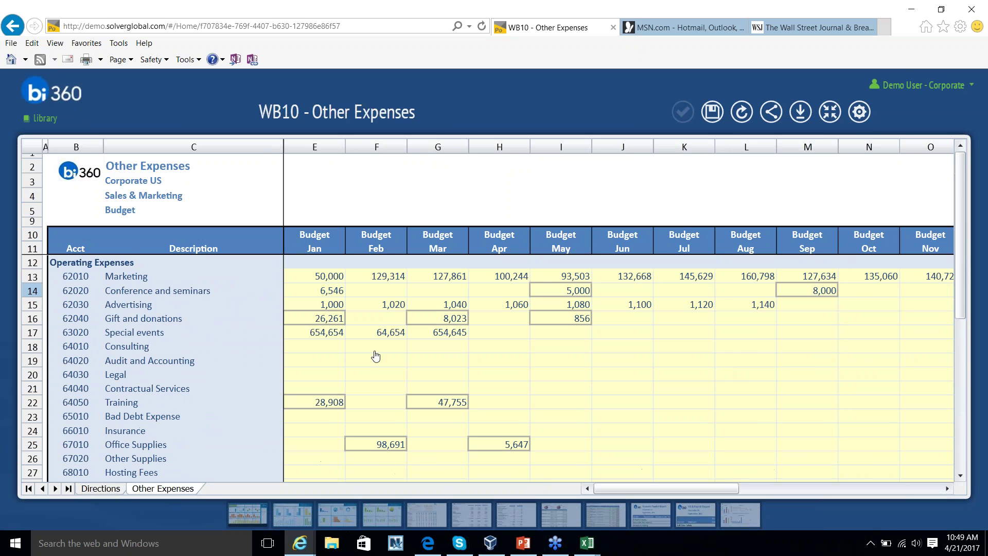
# Fill the Audit and Accounting row's monthly budget using the History Query distribution in its line-item detail.
pyautogui.click(320, 362)
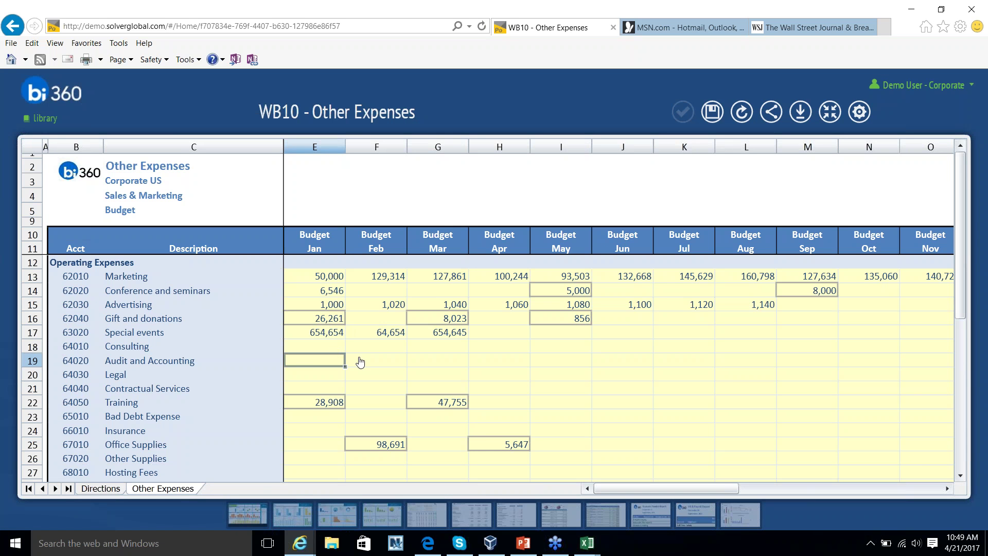
pyautogui.scroll(-1, 362, 363)
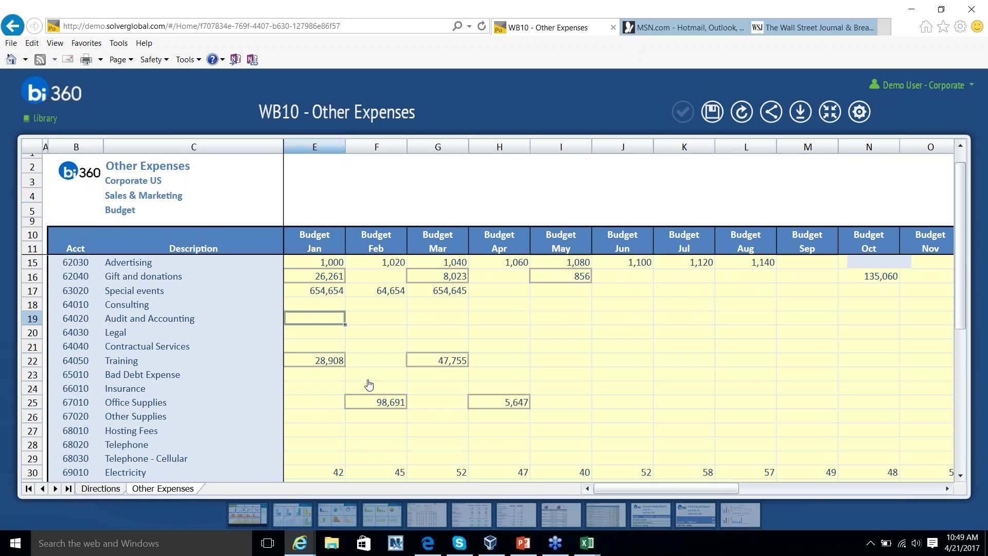
pyautogui.scroll(1, 366, 364)
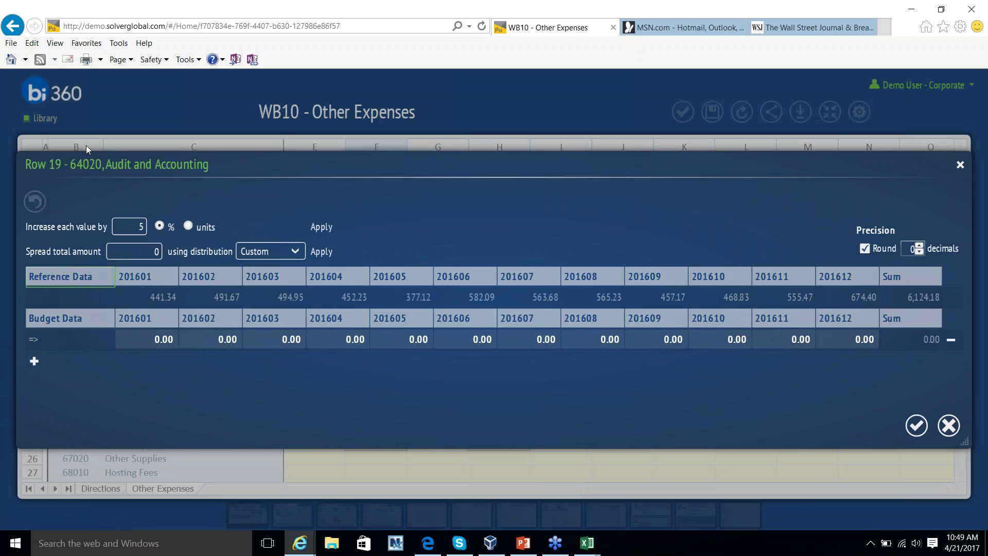
pyautogui.click(270, 251)
pyautogui.click(272, 287)
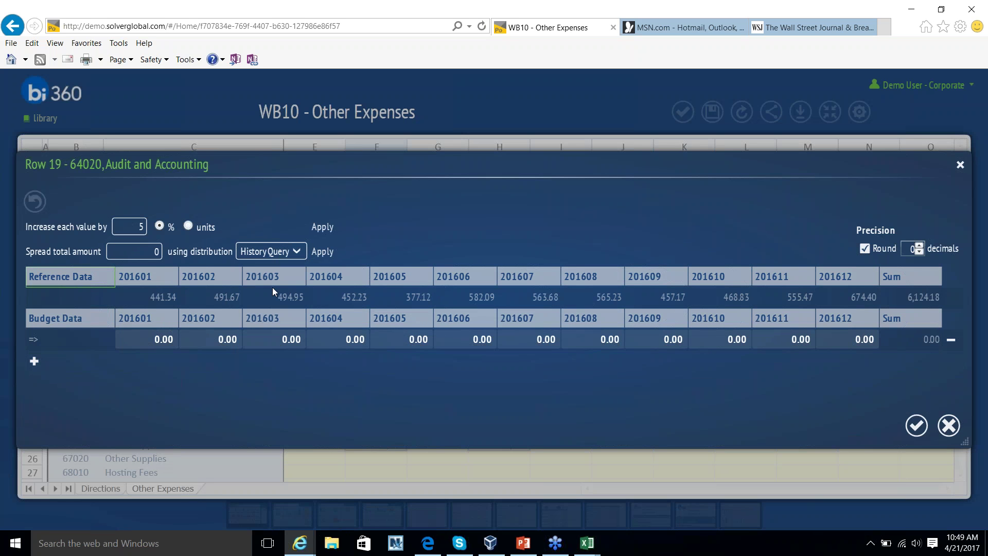
pyautogui.click(323, 252)
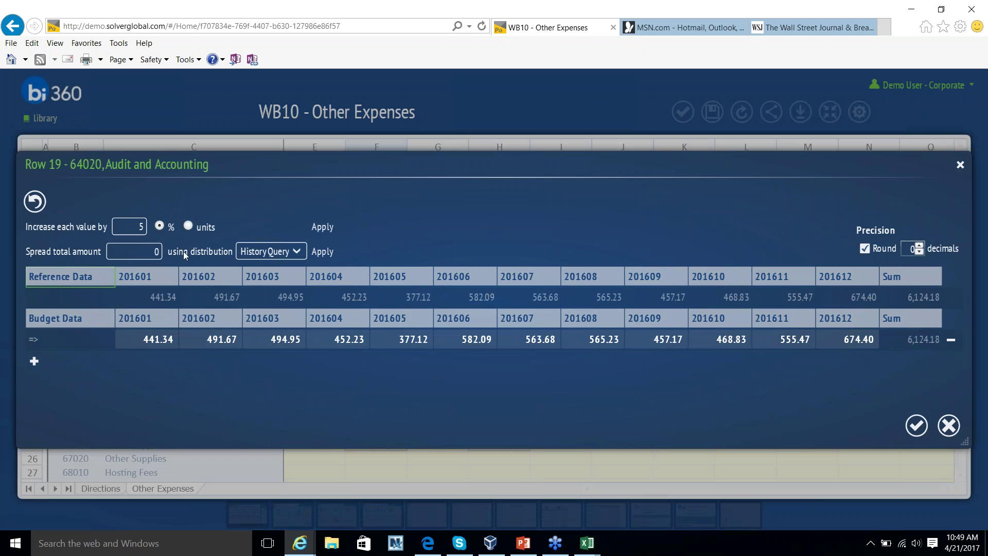
# Increase each Audit and Accounting budget value by 8% and accept the row's figures.
pyautogui.click(144, 227)
pyautogui.click(323, 227)
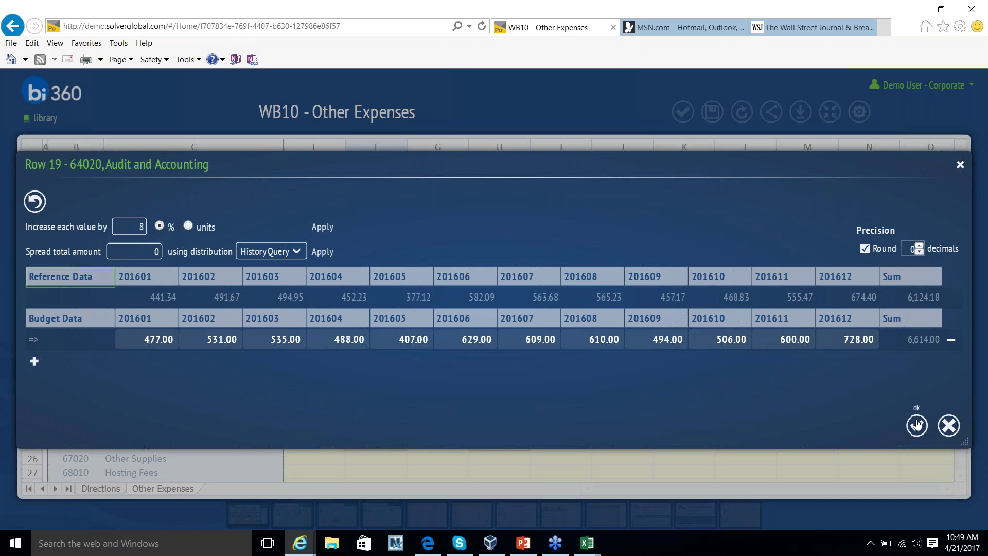
pyautogui.click(918, 424)
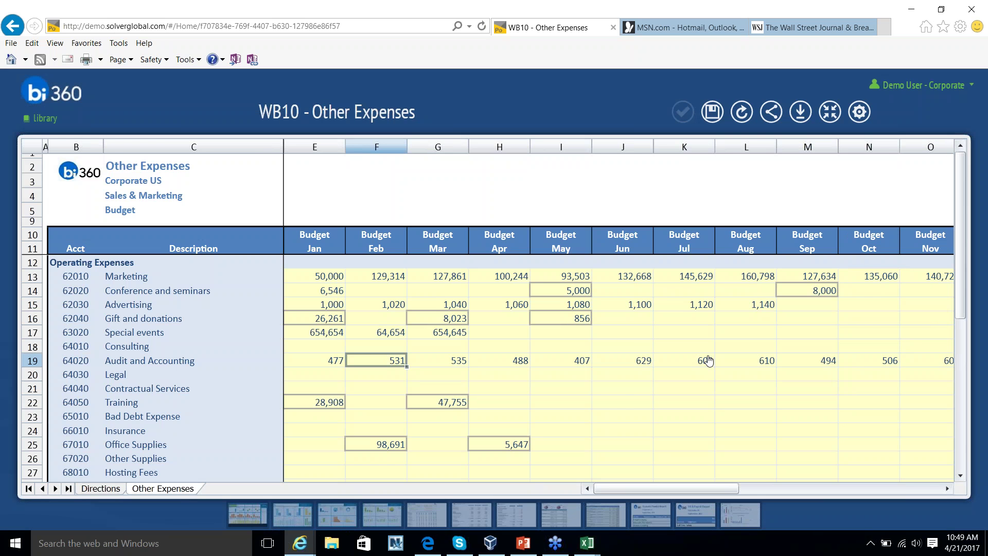
# Add a "Loeb and Loeb firm" detail line to the Legal row with 4,000 for 201601 and 6,000 for 201603.
pyautogui.doubleClick(319, 381)
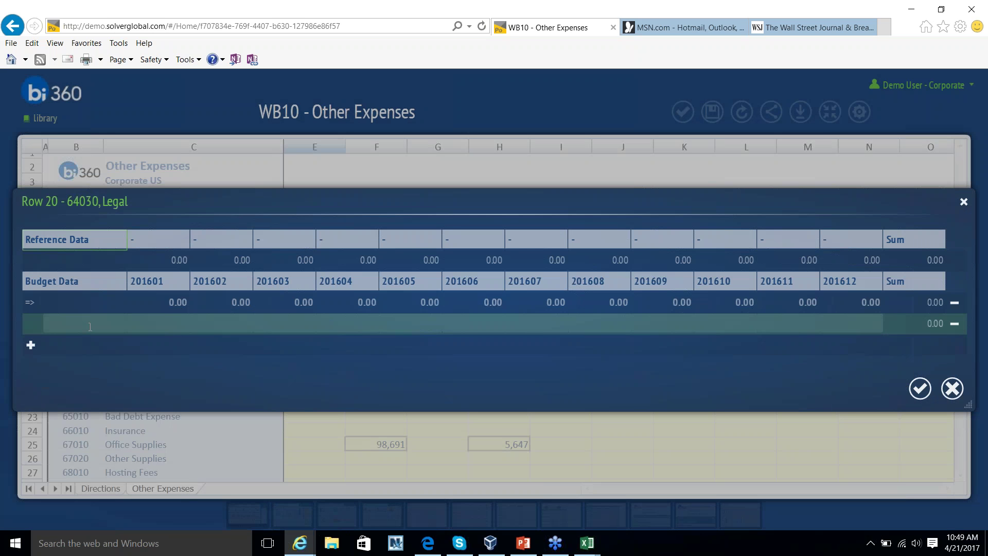
pyautogui.click(90, 326)
pyautogui.write('Loeb and Lo')
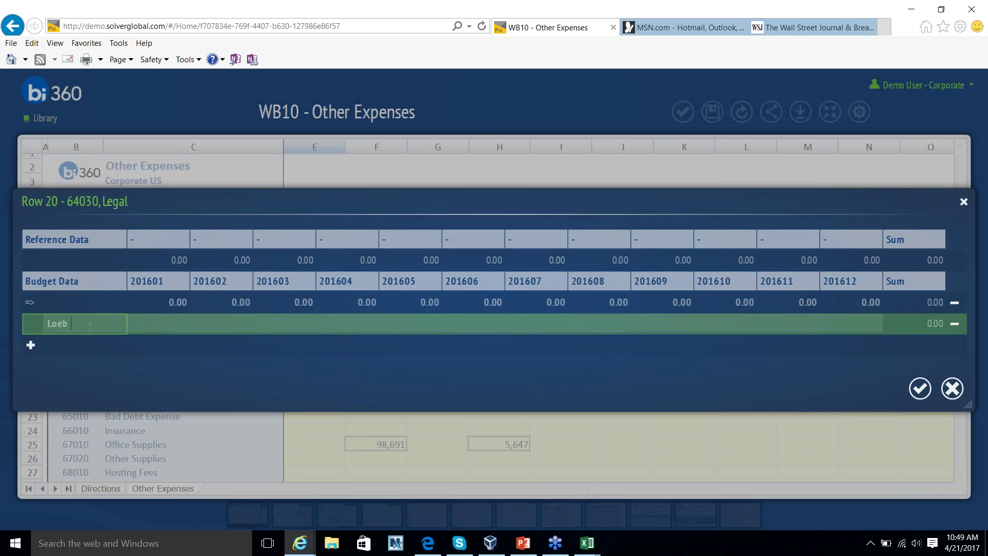
pyautogui.write('firm')
pyautogui.press('Tab')
pyautogui.write('4,000')
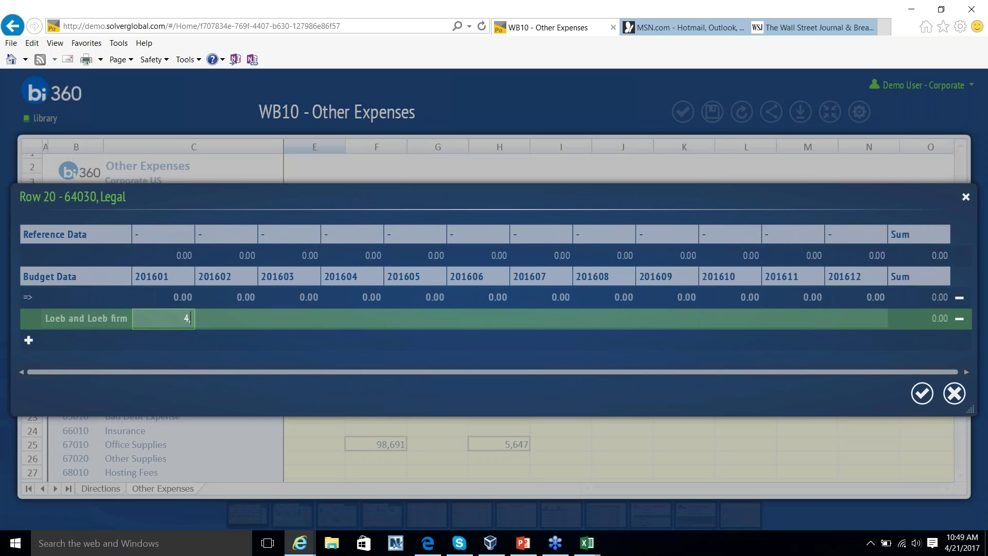
pyautogui.click(289, 318)
pyautogui.write('6,000')
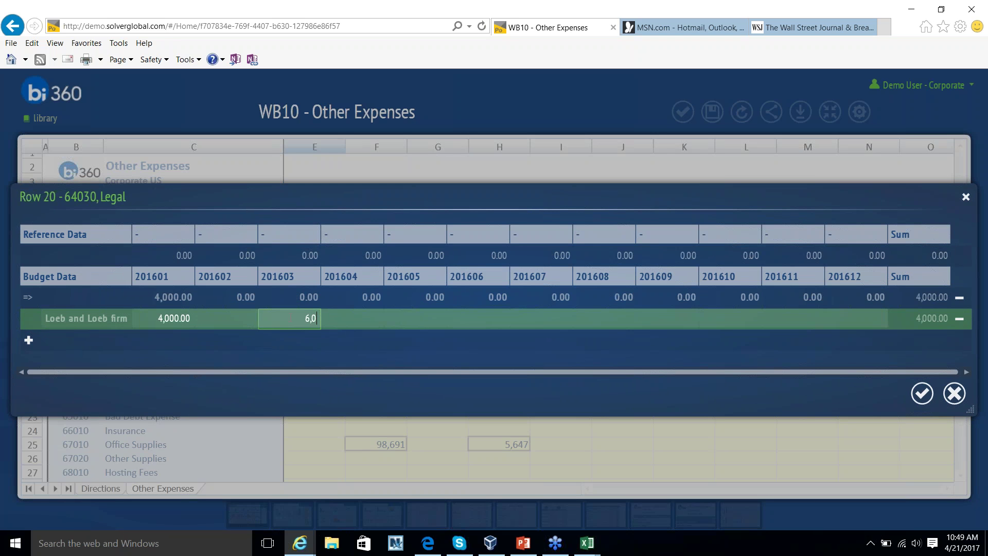
# Add a second Legal detail line named "Other firm" with 2346 for 201601.
pyautogui.click(28, 344)
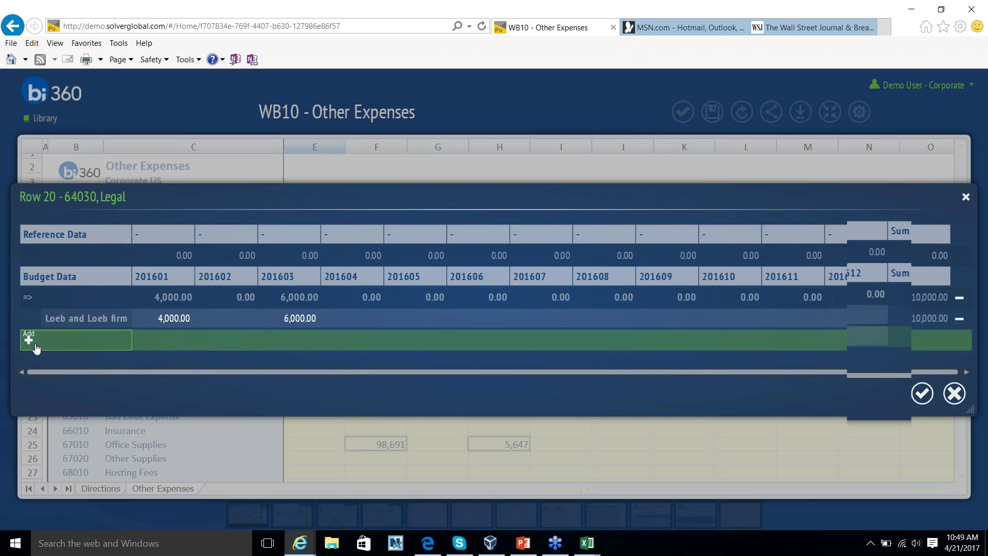
pyautogui.write('Other firm')
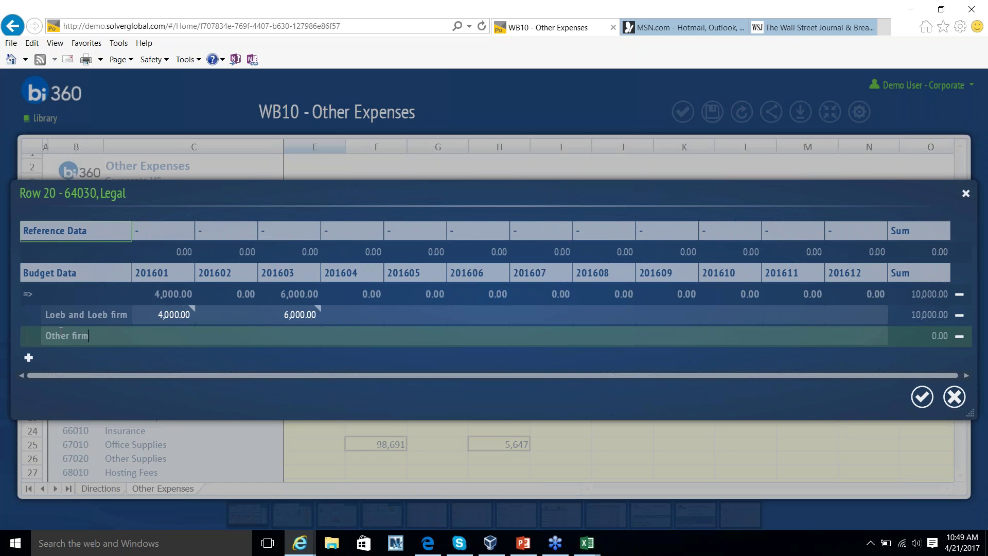
pyautogui.press('Tab')
pyautogui.write('2346')
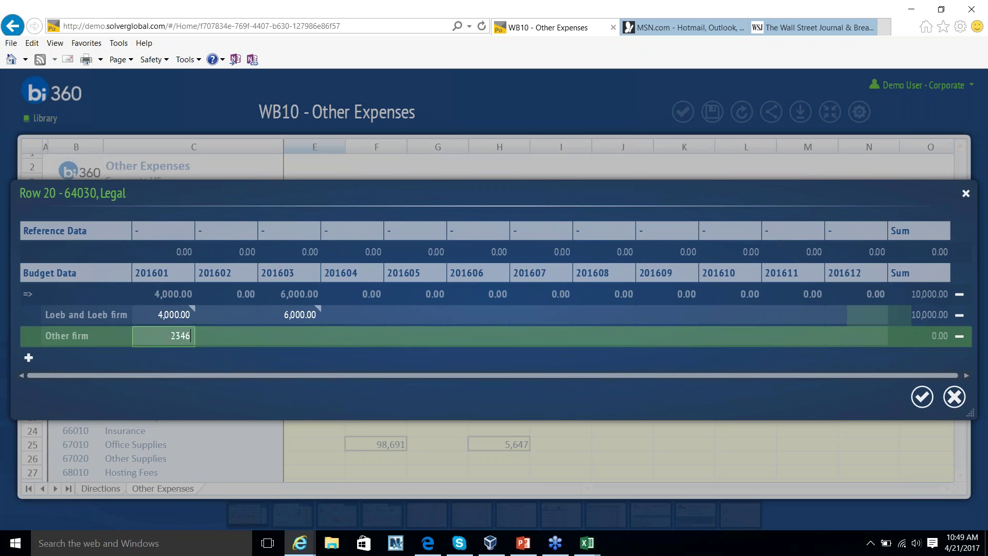
# Attach the comment "This firm was used for transactional" to Loeb and Loeb firm's 201601 amount and accept the Legal row's details.
pyautogui.click(192, 306)
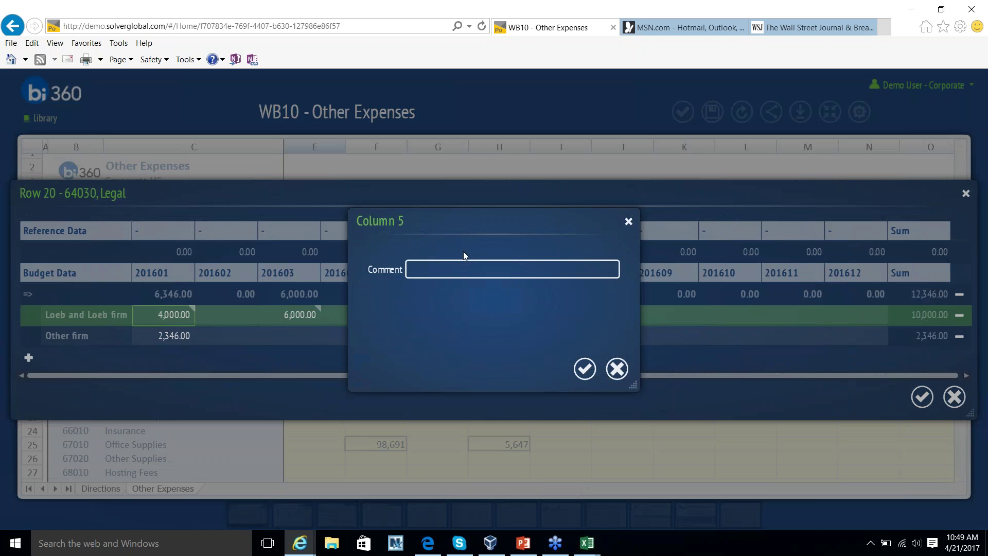
pyautogui.click(410, 277)
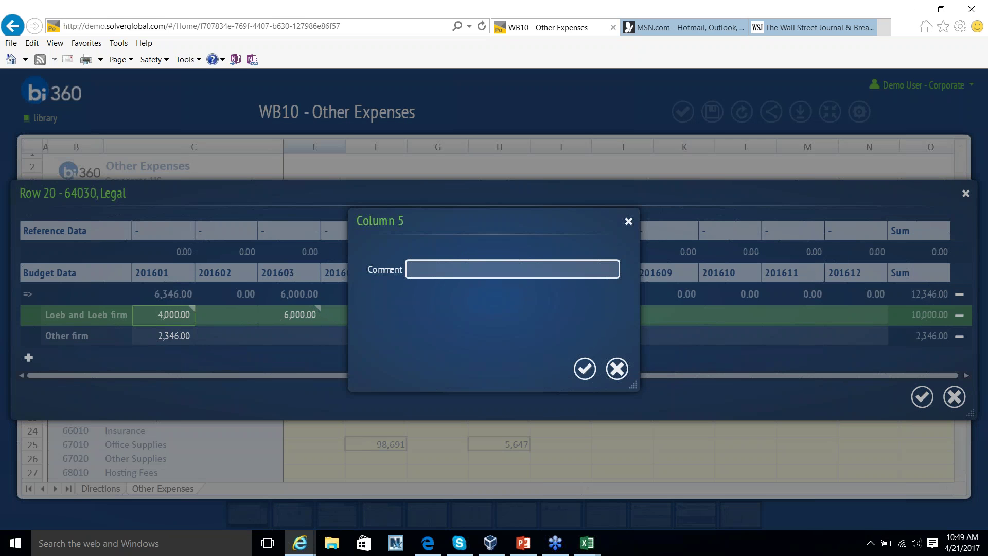
pyautogui.write('This firm was used for transactional')
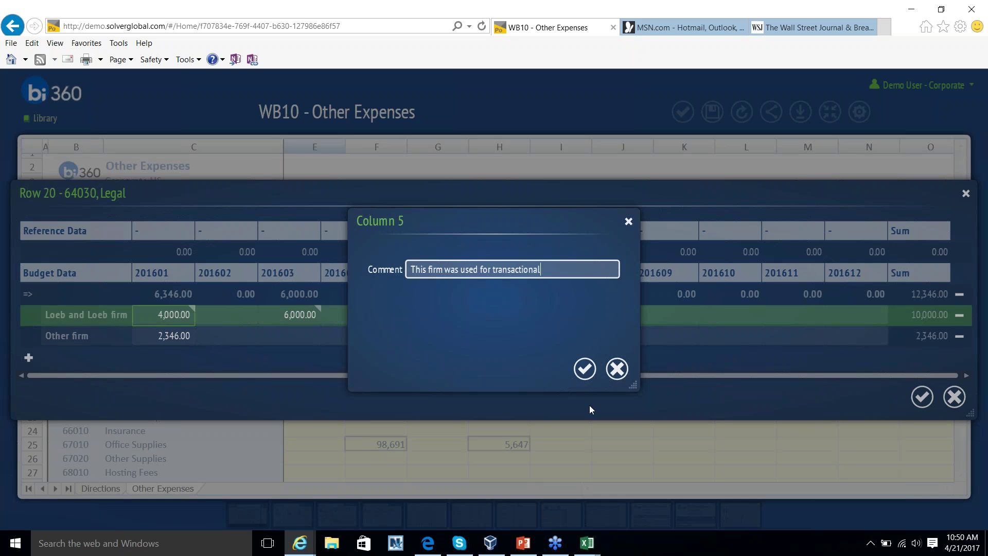
pyautogui.click(584, 369)
pyautogui.click(922, 397)
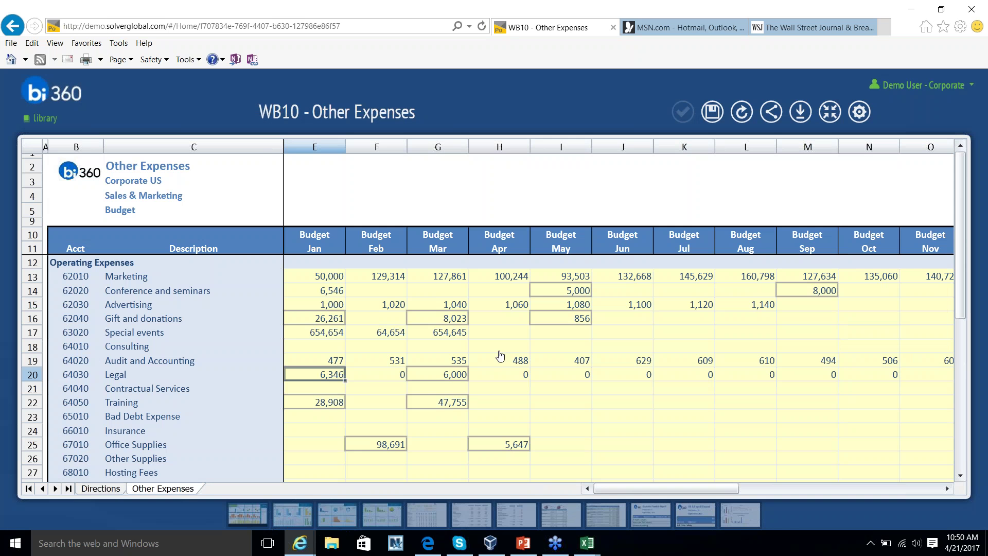
# Save the entered Other Expenses budget data to the data warehouse and dismiss the storing dialog.
pyautogui.doubleClick(315, 378)
pyautogui.click(712, 112)
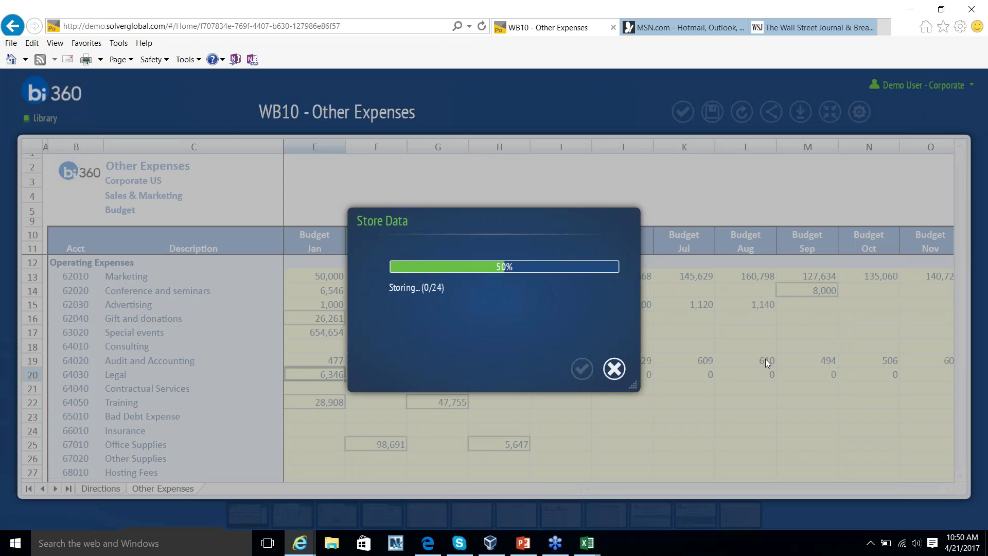
pyautogui.click(582, 372)
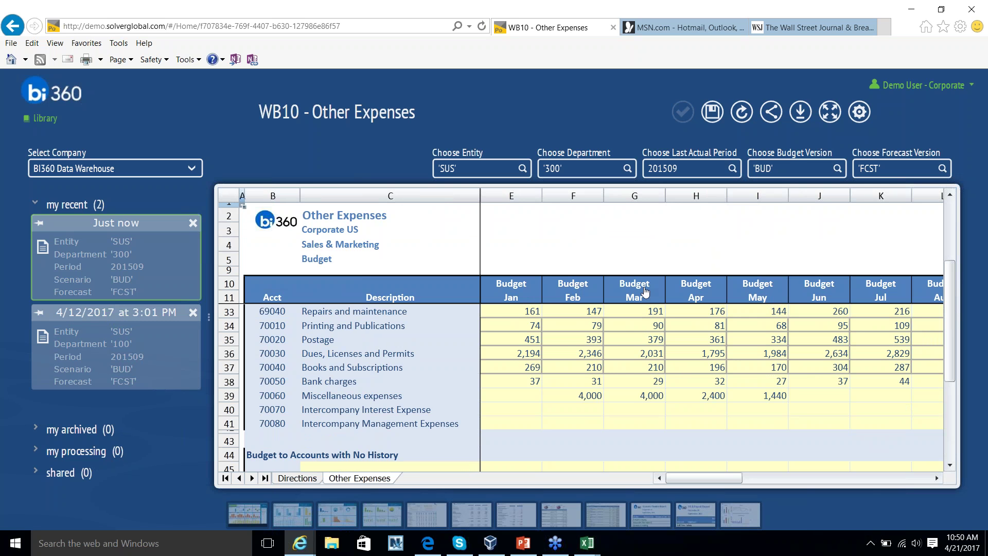
# Switch to the PowerPoint slide show to present the BI360 Overview slide.
pyautogui.moveTo(522, 543)
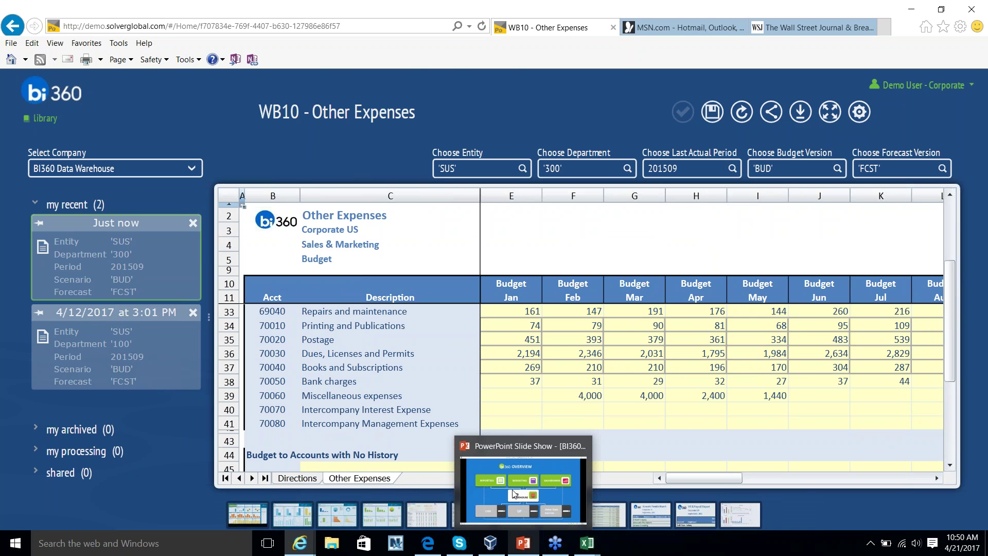
pyautogui.click(514, 494)
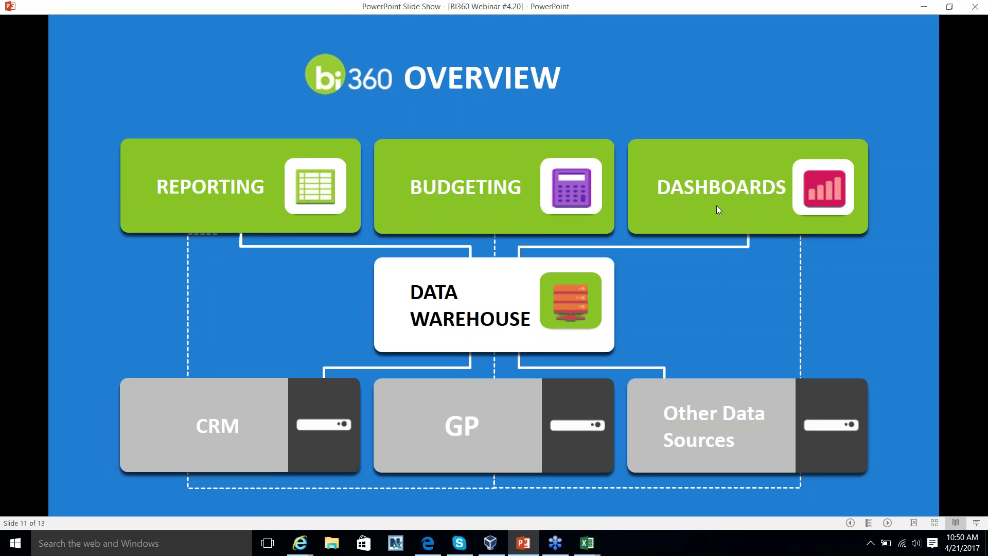
# Switch to the remote desktop and launch BI360 Composer with the Microsoft Dynamics GP system integration model.
pyautogui.click(492, 541)
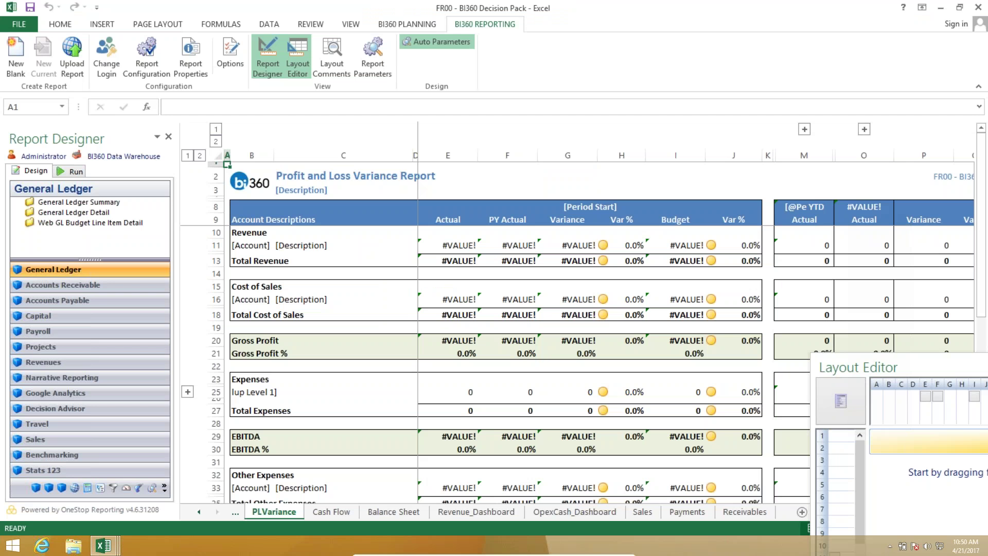
pyautogui.click(567, 286)
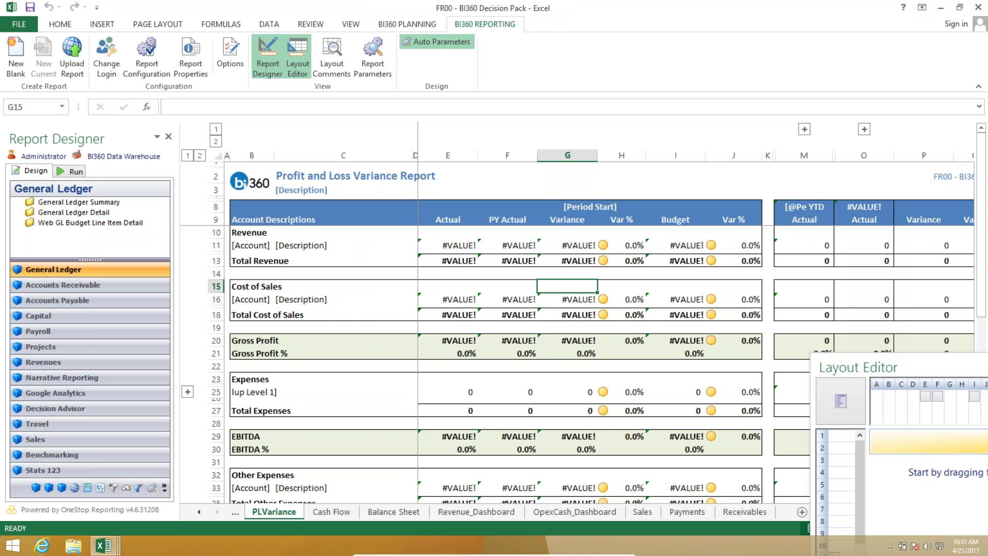
pyautogui.press('super')
pyautogui.write('composer')
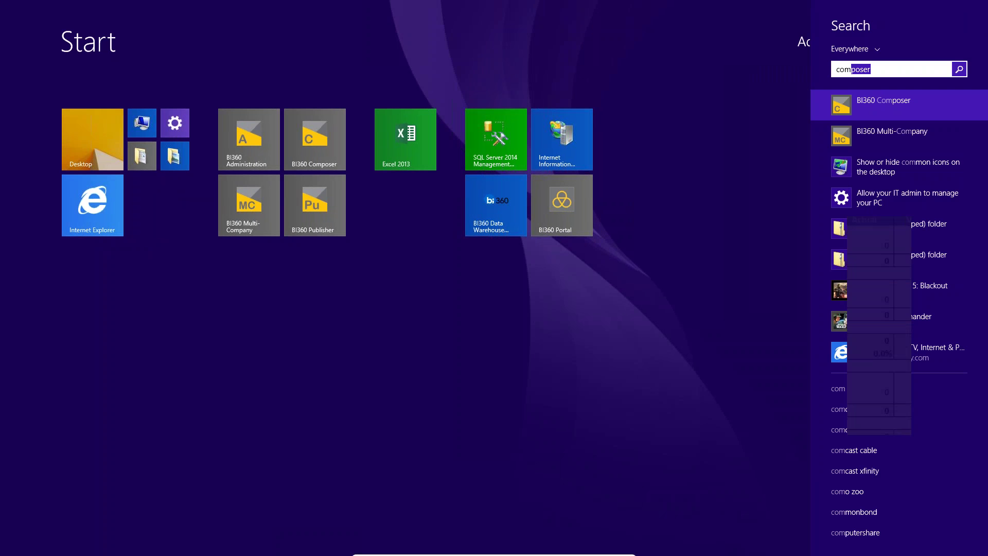
pyautogui.press('Return')
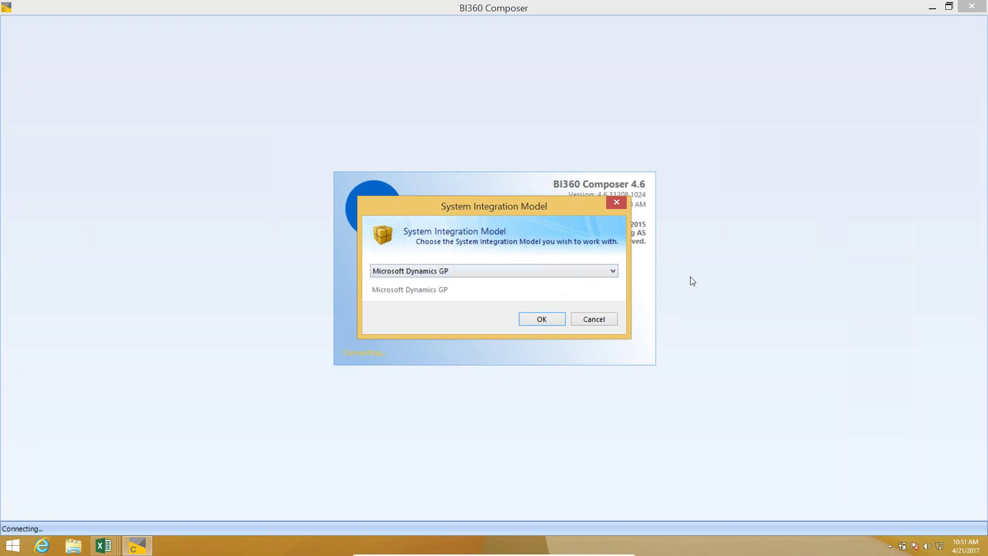
pyautogui.click(541, 319)
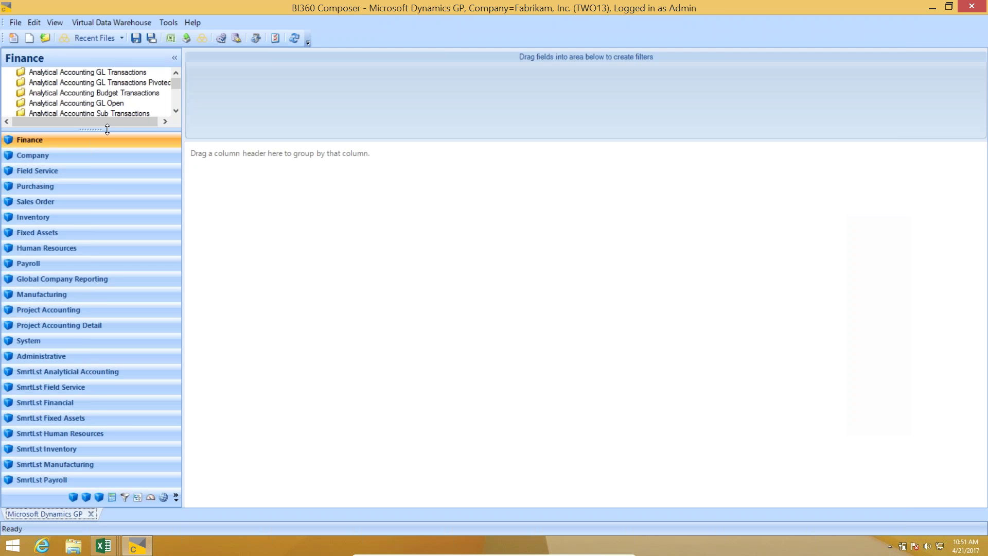
# Enlarge the field list and expand Payables Transactions in the Purchasing module.
pyautogui.moveTo(106, 128); pyautogui.dragTo(117, 192)
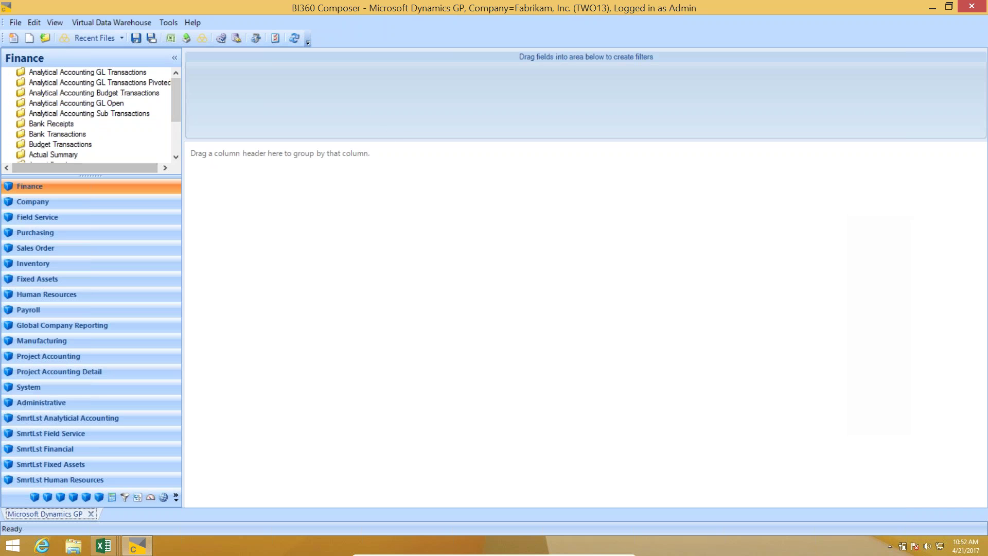
pyautogui.click(53, 234)
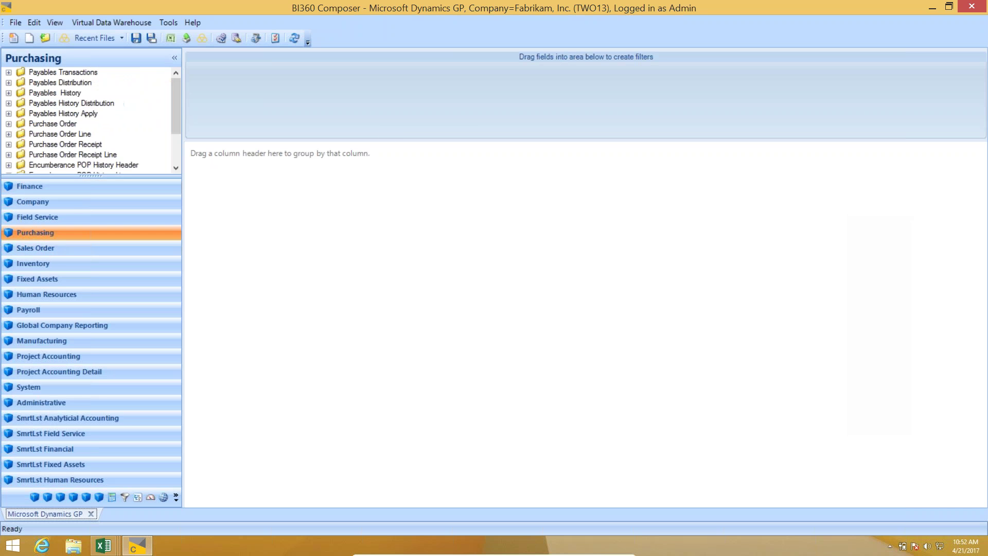
pyautogui.moveTo(90, 260); pyautogui.dragTo(90, 268)
pyautogui.click(8, 74)
# Add Vendor, Vendor Name, Document Date, Document Number and Due Date from Payables Transactions as report columns.
pyautogui.click(45, 135)
pyautogui.doubleClick(44, 135)
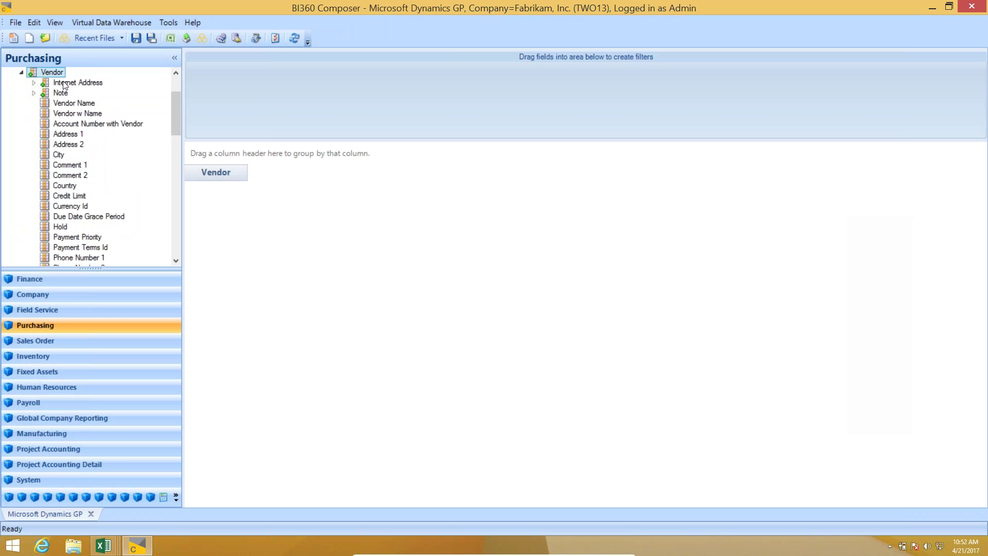
pyautogui.moveTo(88, 106); pyautogui.dragTo(324, 208)
pyautogui.click(22, 73)
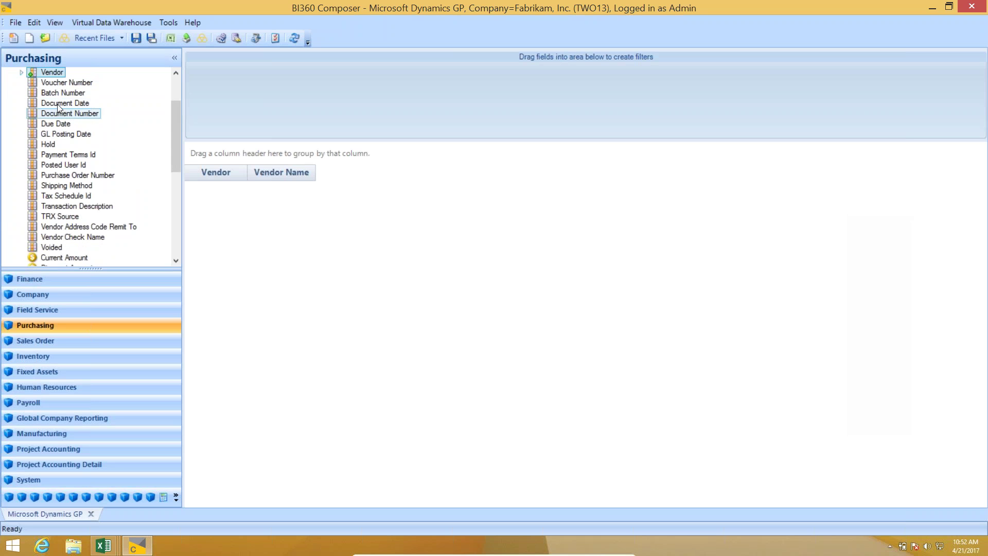
pyautogui.doubleClick(89, 103)
pyautogui.doubleClick(57, 114)
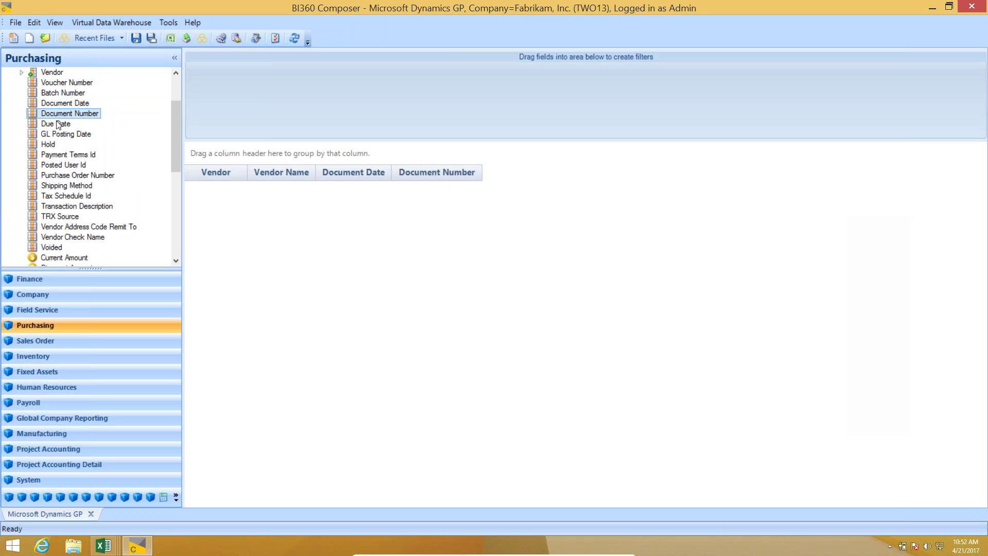
pyautogui.doubleClick(62, 126)
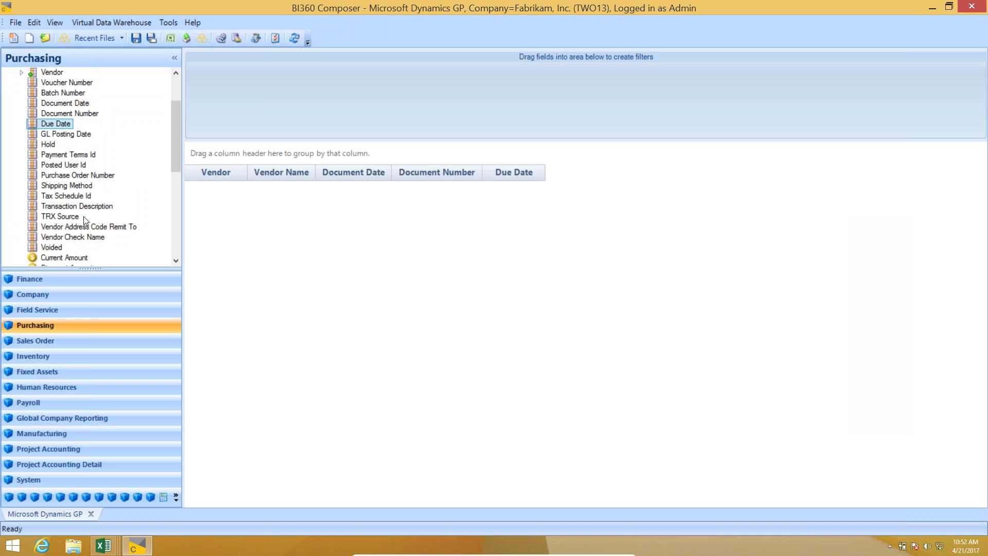
# Add the Document Amount and the posting period's PeriodEnd as columns and load the report data.
pyautogui.scroll(2, 72, 203)
pyautogui.scroll(-4, 71, 201)
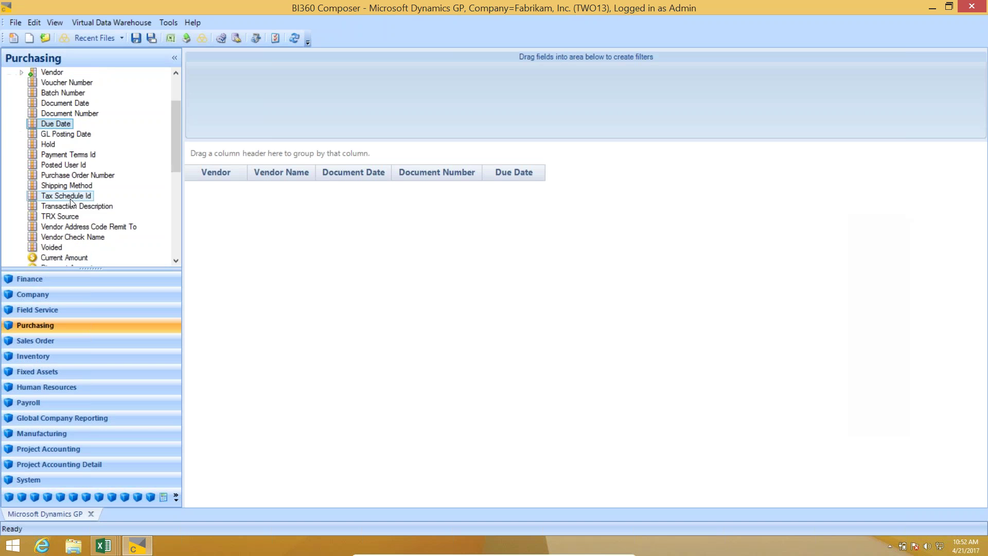
pyautogui.doubleClick(67, 217)
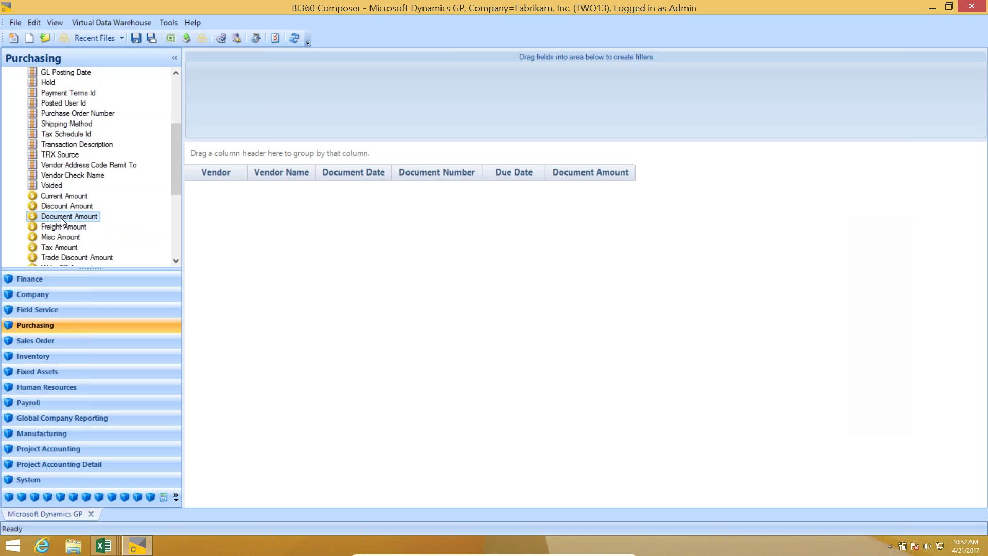
pyautogui.scroll(4, 95, 203)
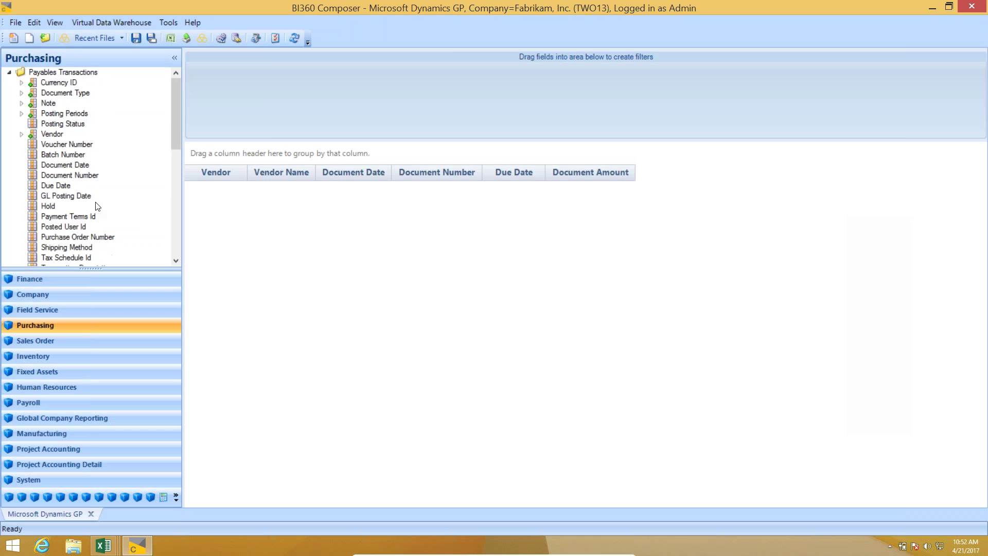
pyautogui.click(22, 113)
pyautogui.doubleClick(75, 226)
pyautogui.click(293, 39)
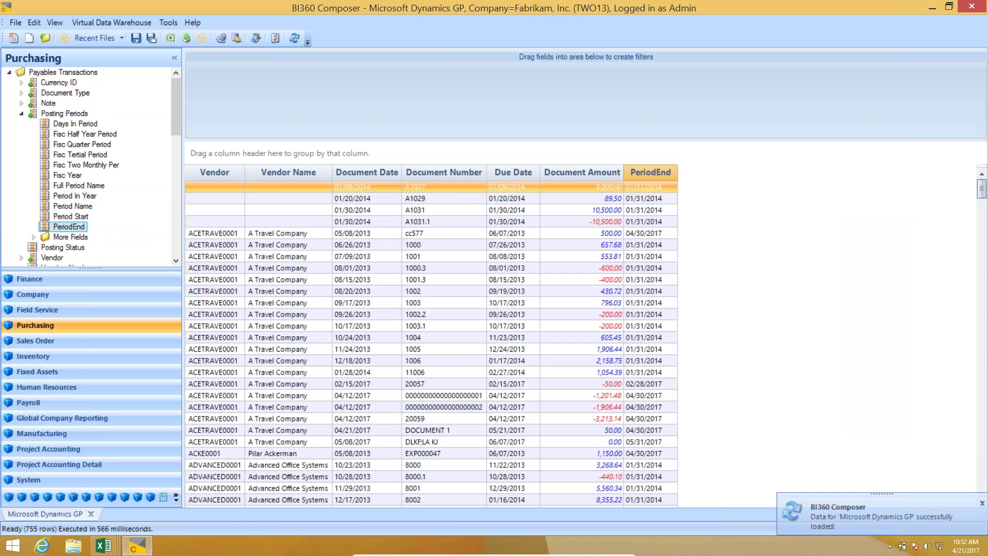
# Sort the payables rows by PeriodEnd in ascending order and look through the listed periods.
pyautogui.click(647, 175)
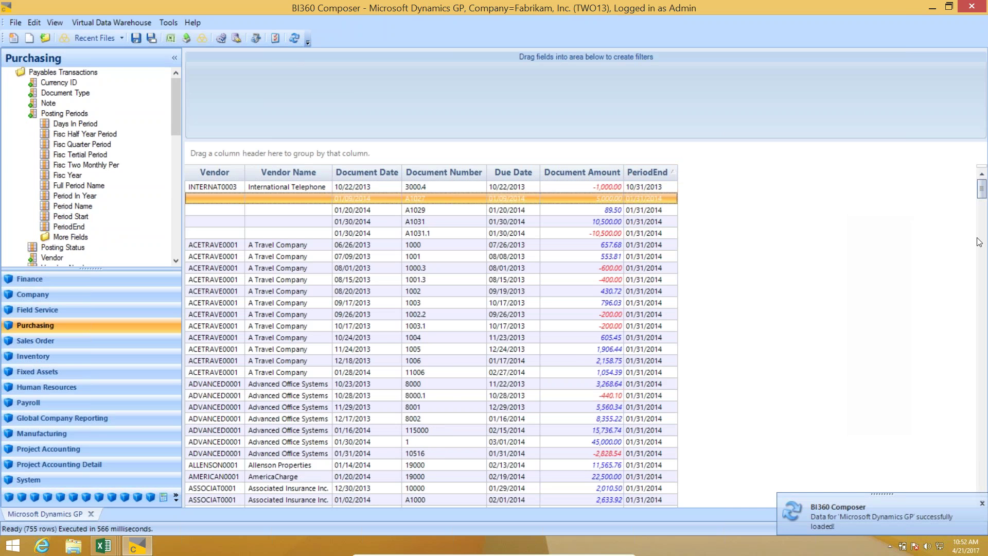
pyautogui.moveTo(985, 192); pyautogui.dragTo(979, 491)
pyautogui.scroll(20, 650, 290)
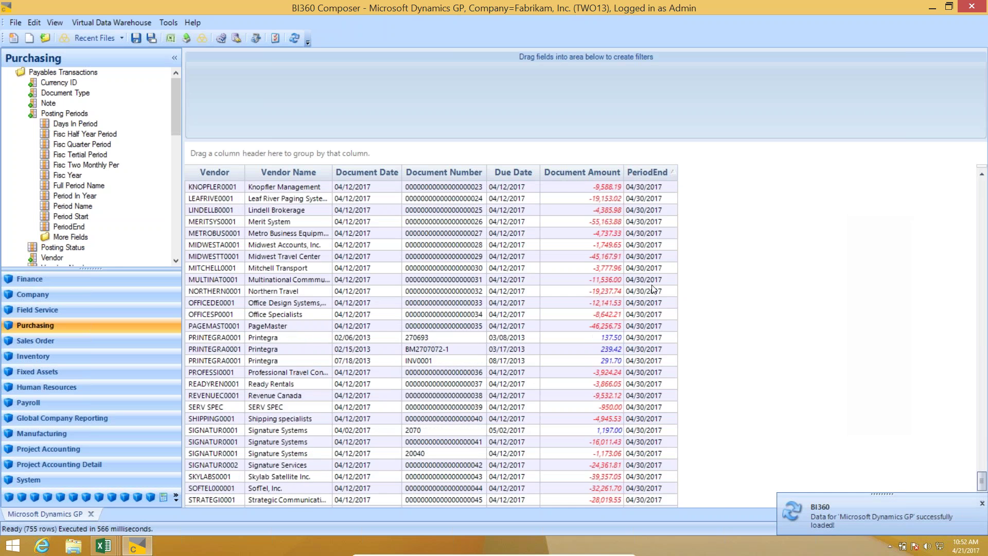
pyautogui.scroll(5, 652, 285)
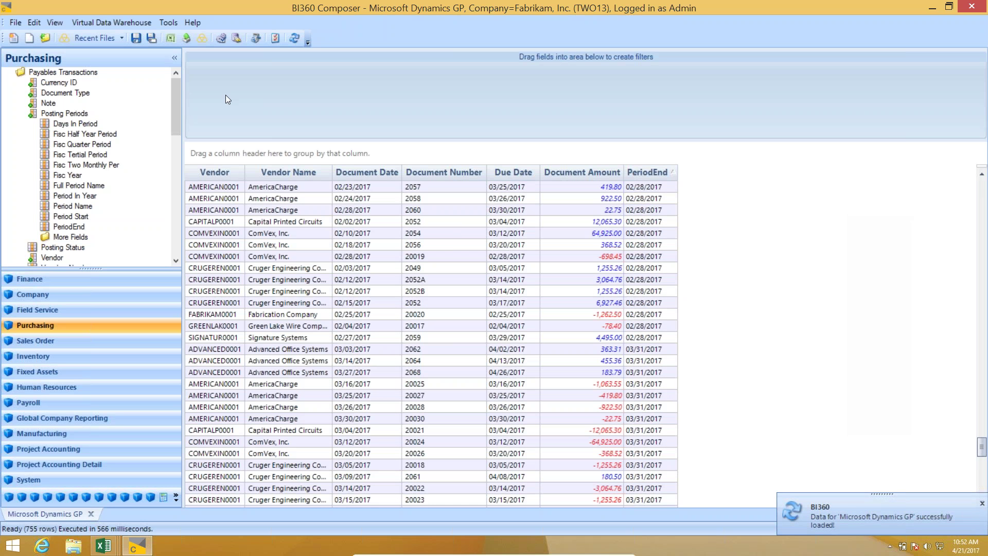
# Filter the report on Posting Periods 201401:201405 and reload the data.
pyautogui.click(77, 114)
pyautogui.moveTo(77, 115); pyautogui.dragTo(345, 83)
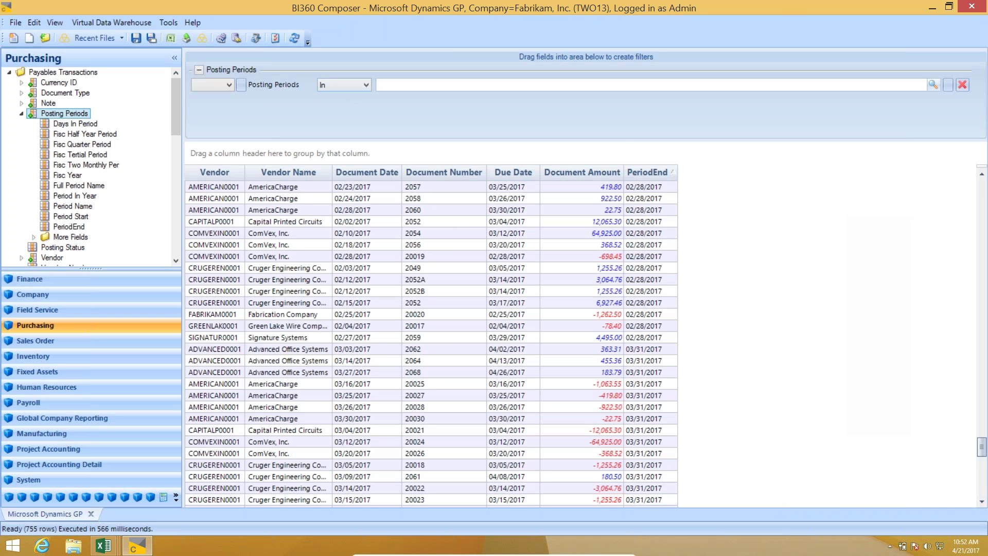
pyautogui.click(931, 85)
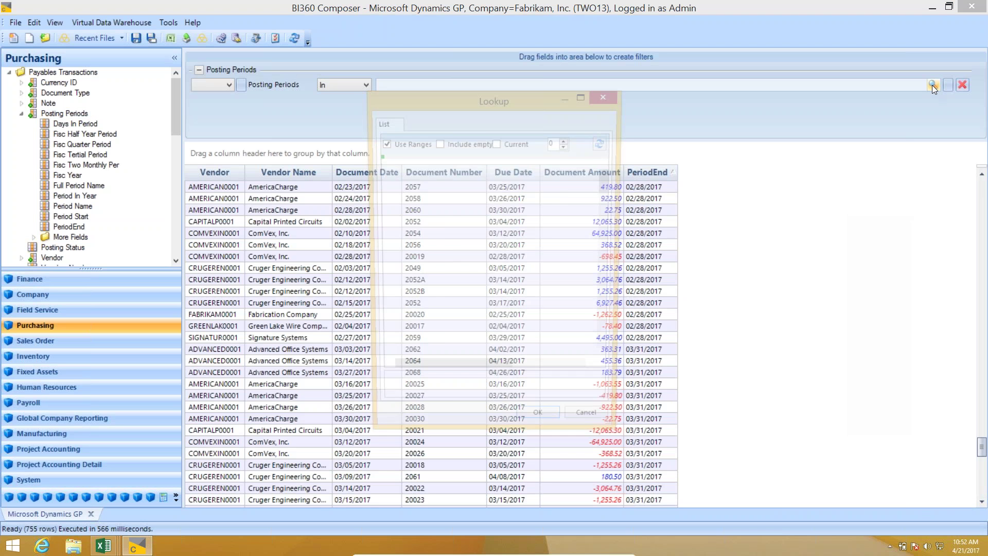
pyautogui.moveTo(609, 183); pyautogui.dragTo(620, 266)
pyautogui.moveTo(510, 185); pyautogui.dragTo(506, 243)
pyautogui.click(546, 428)
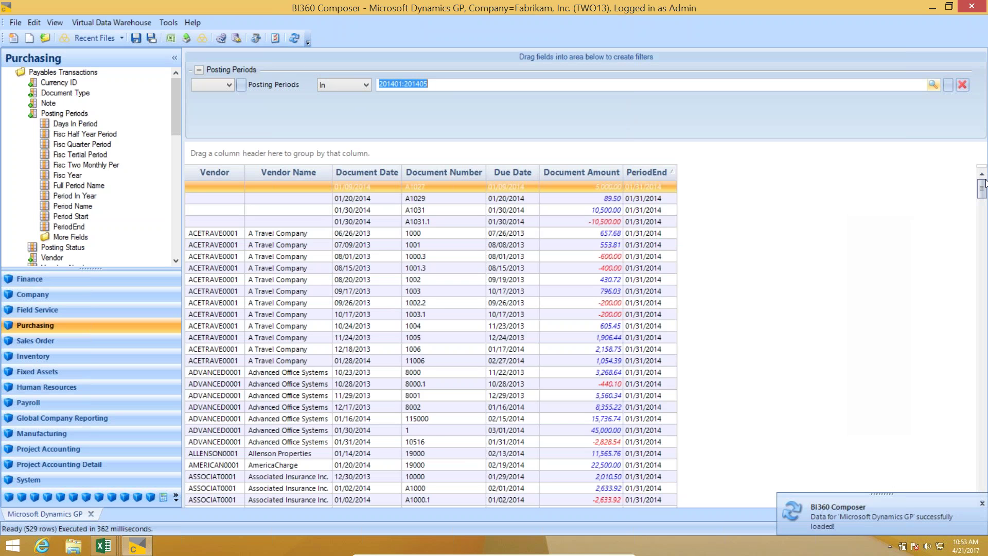
# Check the filtered rows and expand PeriodEnd across columns with a totals column.
pyautogui.scroll(-20, 987, 257)
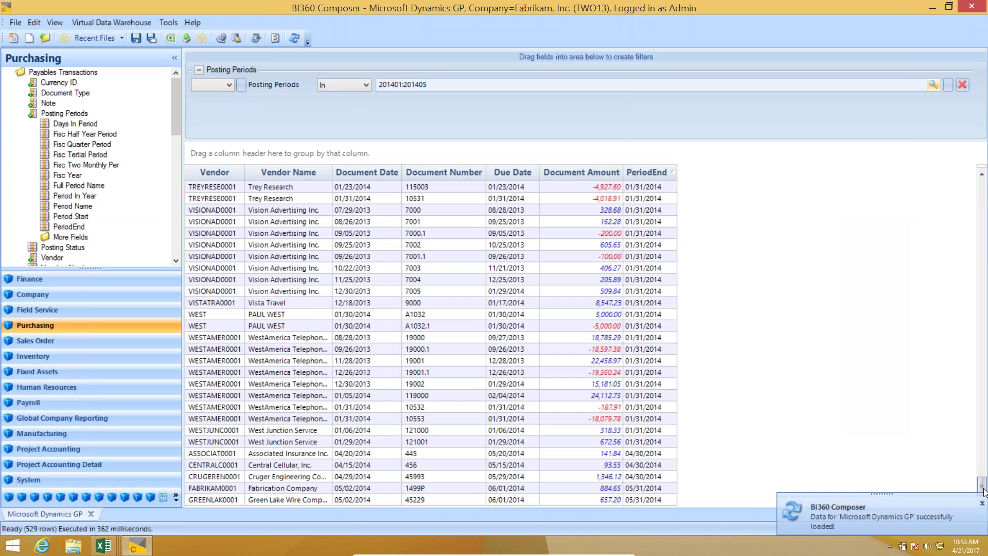
pyautogui.scroll(20, 987, 399)
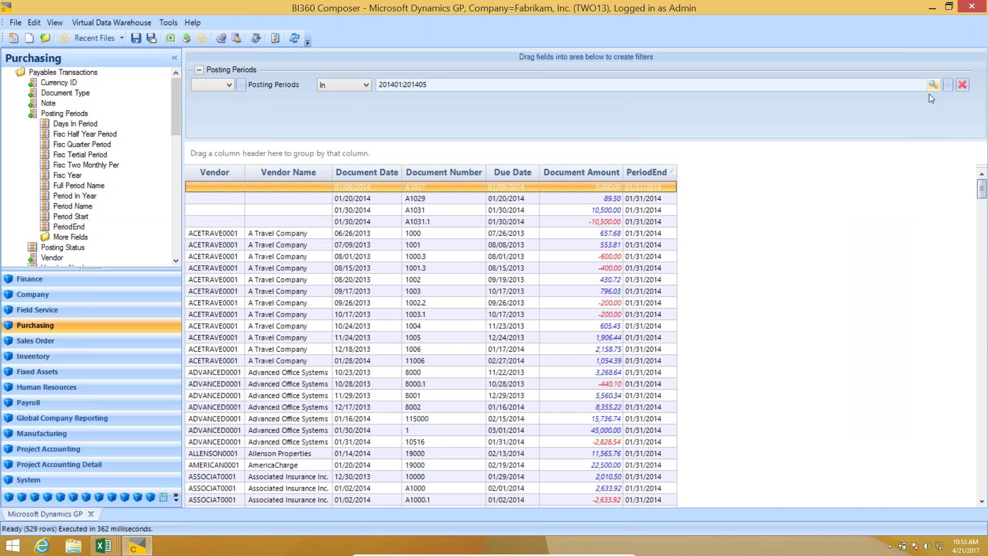
pyautogui.rightClick(645, 172)
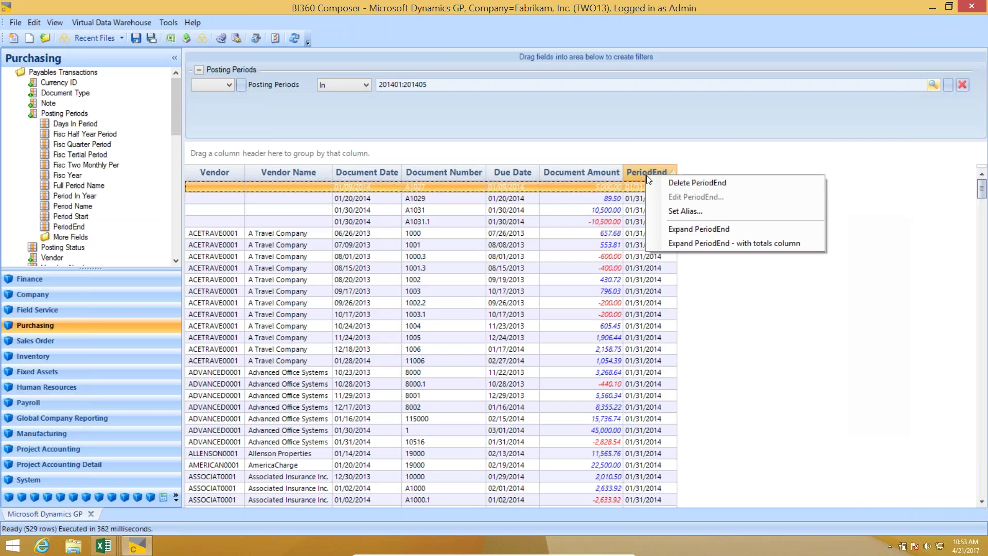
pyautogui.click(695, 242)
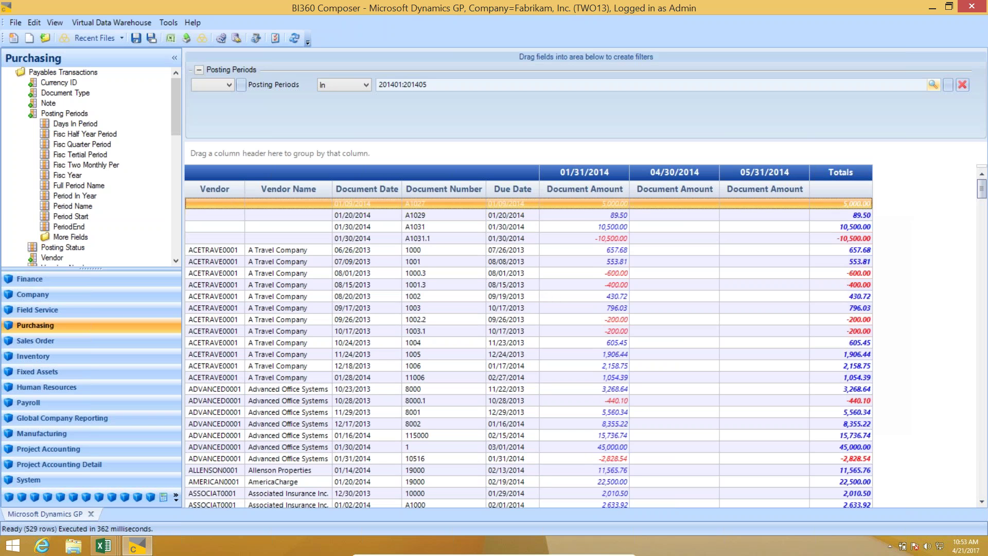
# Group the report by Vendor Name and show row totals for each vendor.
pyautogui.moveTo(279, 190); pyautogui.dragTo(225, 157)
pyautogui.click(34, 22)
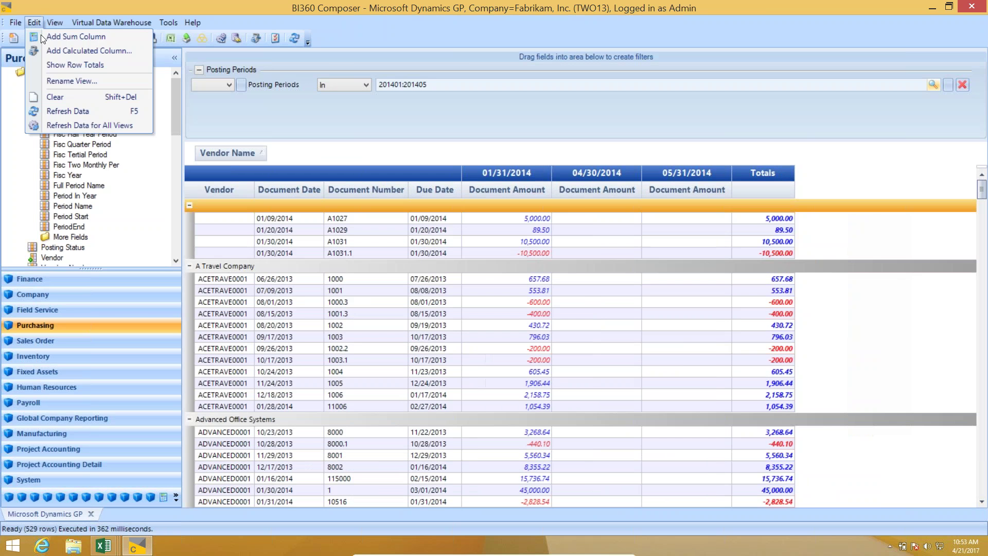
pyautogui.click(51, 64)
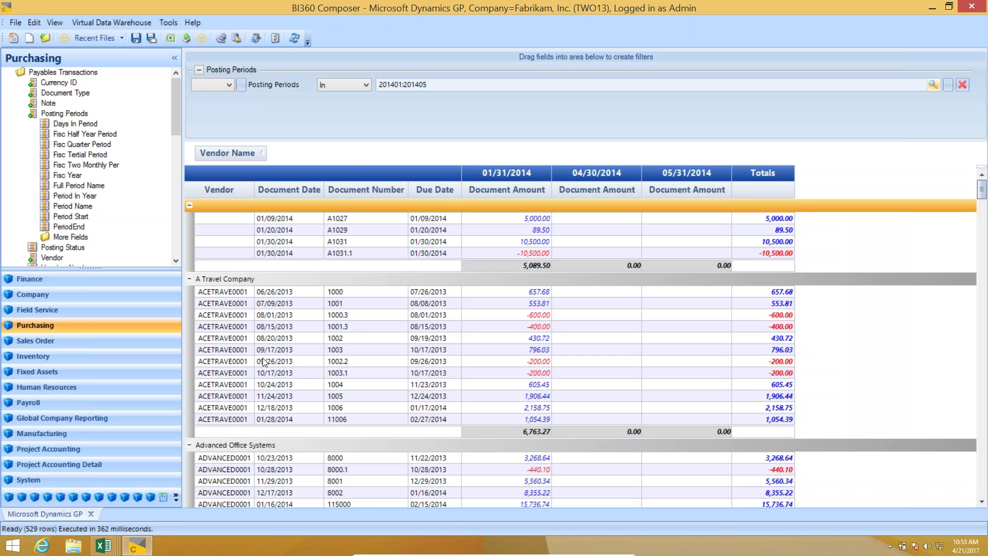
pyautogui.scroll(-12, 800, 391)
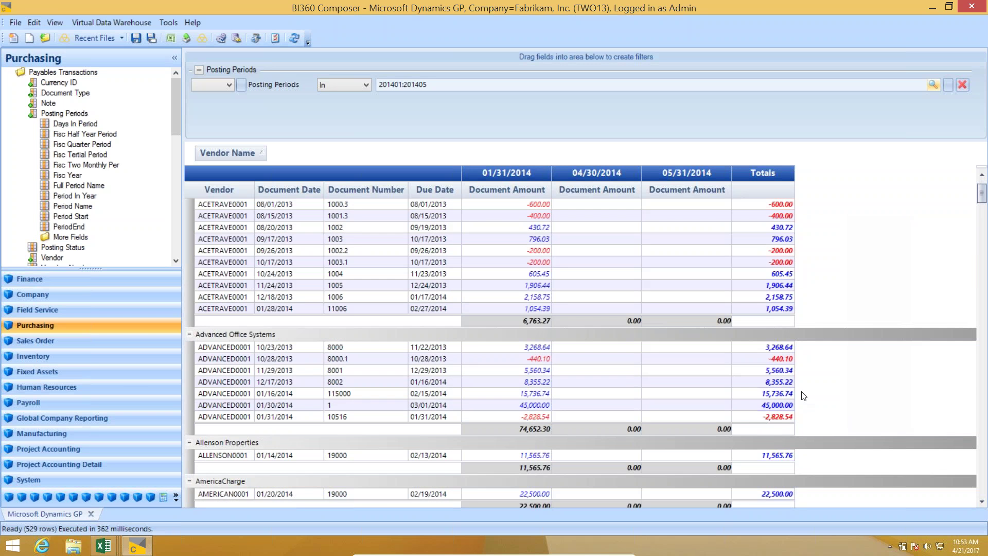
pyautogui.scroll(12, 654, 291)
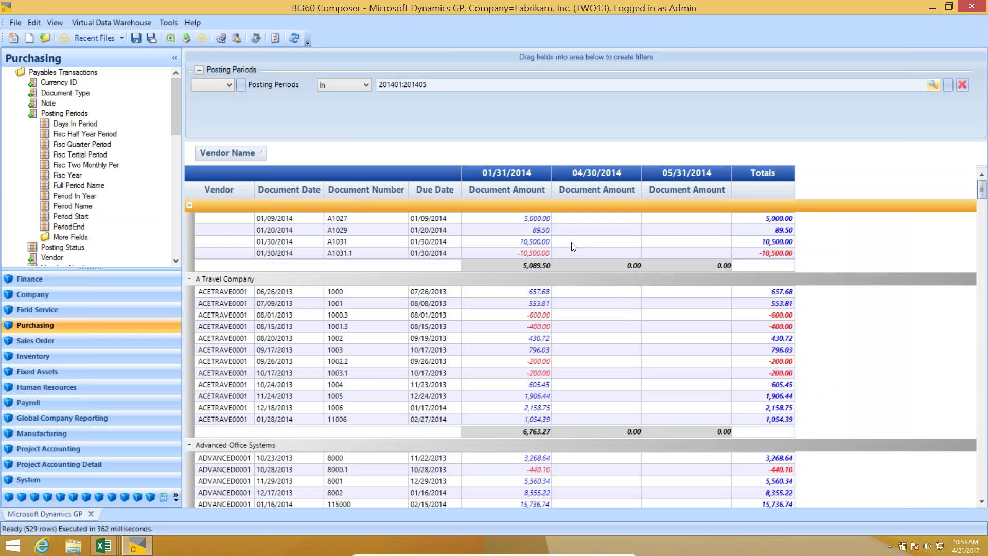
# Turn off the PeriodEnd expansion with totals column.
pyautogui.rightClick(514, 191)
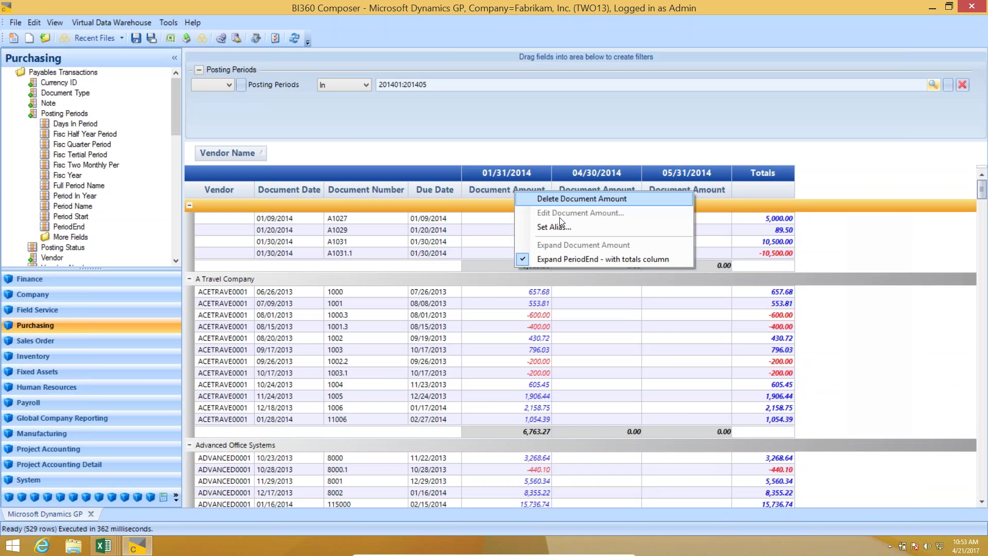
pyautogui.click(548, 254)
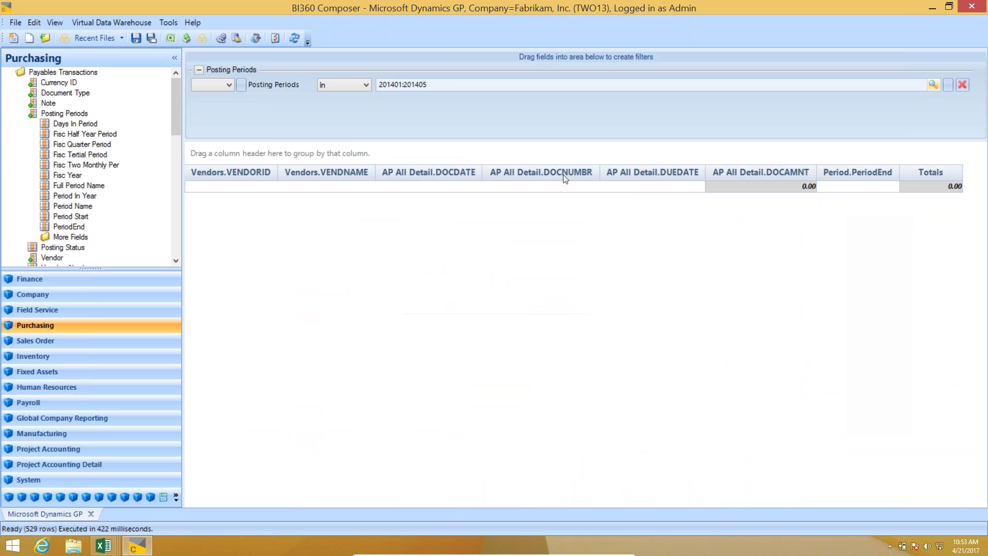
# Delete the Vendor column from the report and expand Vendor Name across columns with a totals column.
pyautogui.rightClick(701, 172)
pyautogui.click(739, 181)
pyautogui.rightClick(291, 171)
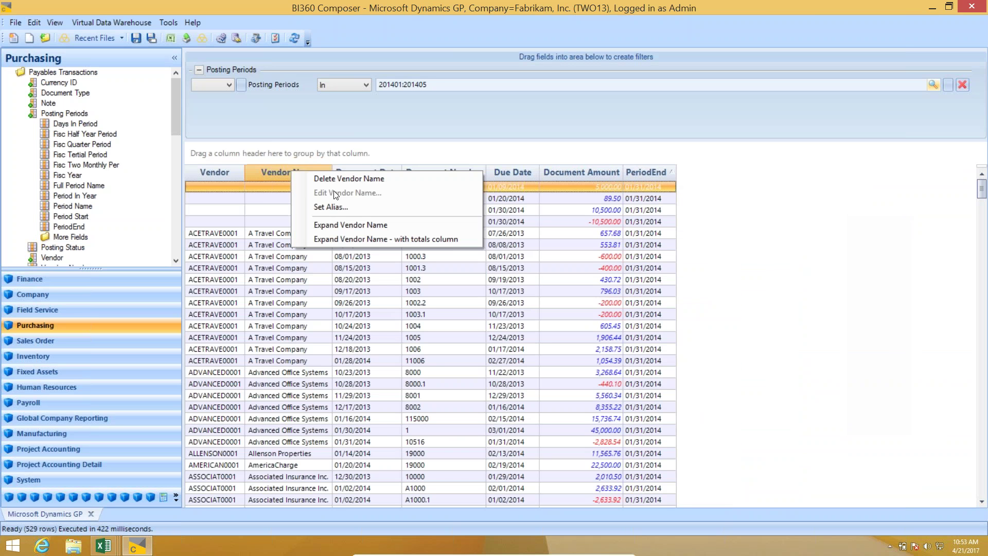
pyautogui.rightClick(233, 172)
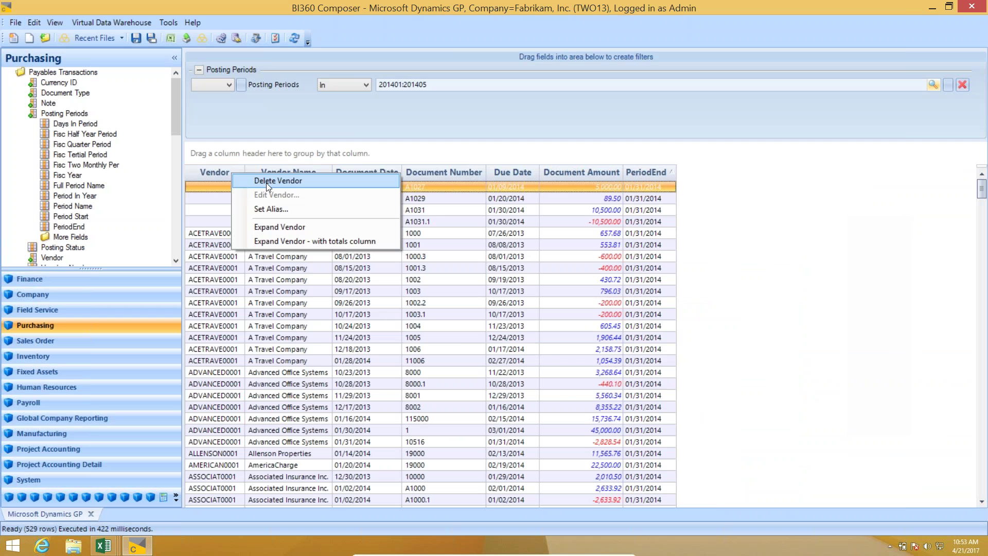
pyautogui.click(266, 183)
pyautogui.rightClick(246, 172)
pyautogui.click(354, 210)
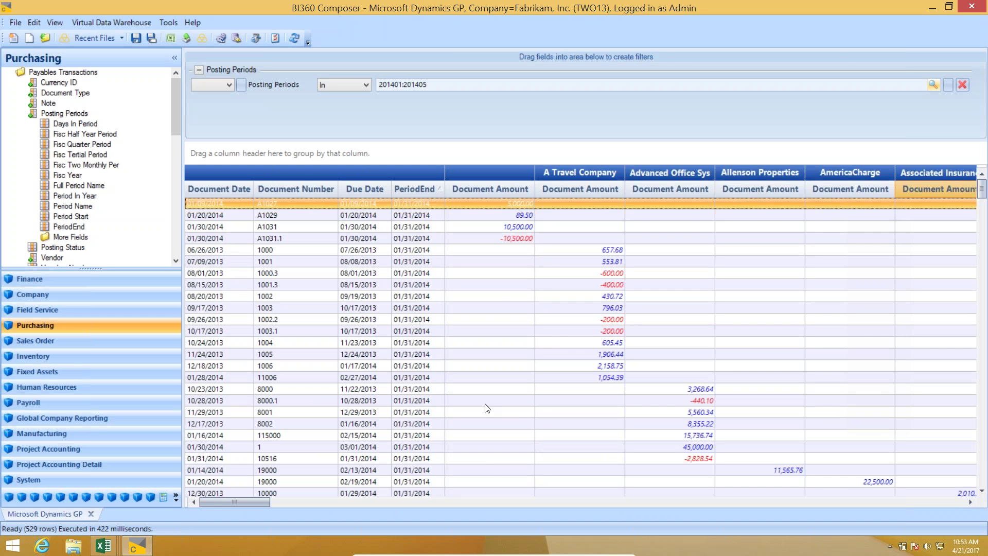
# Check the vendor columns across the report and add Vendor as a second report filter.
pyautogui.moveTo(258, 500); pyautogui.dragTo(378, 507)
pyautogui.moveTo(447, 538); pyautogui.dragTo(206, 334)
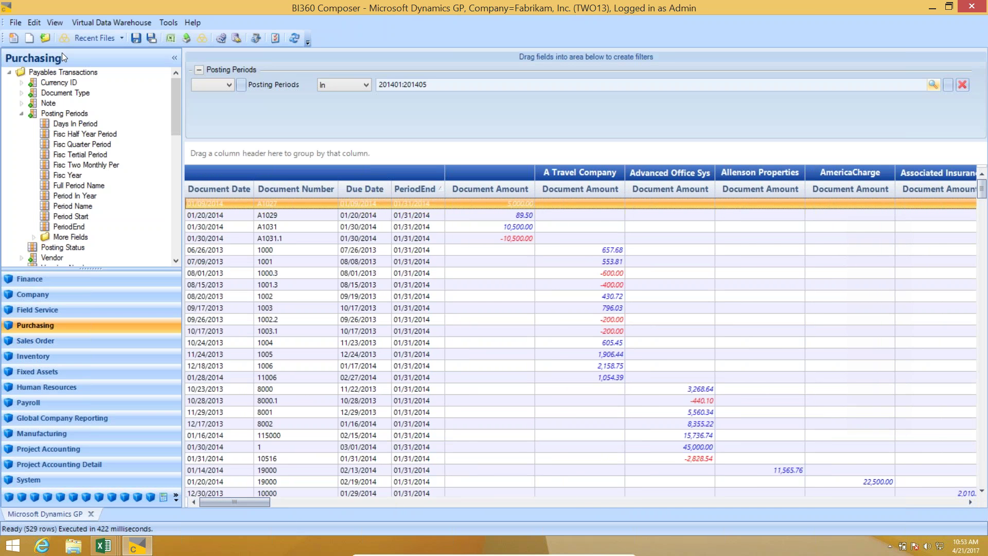
pyautogui.click(51, 257)
pyautogui.moveTo(51, 257); pyautogui.dragTo(567, 116)
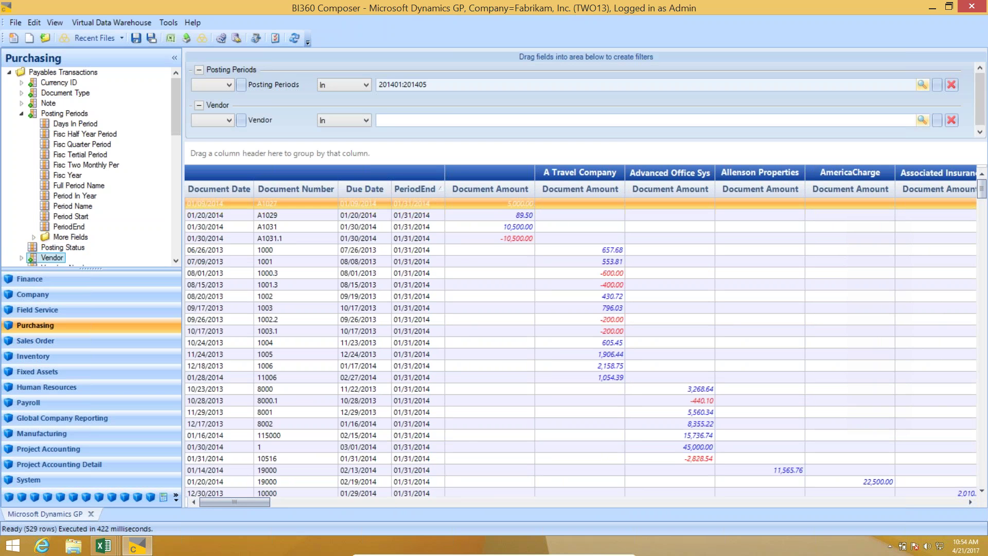
# Filter Vendor on A Travel Company and the vendor below it, AmericaCharge, Attractive Telephone Co. and AUSTRALIA, and reload the data.
pyautogui.click(921, 121)
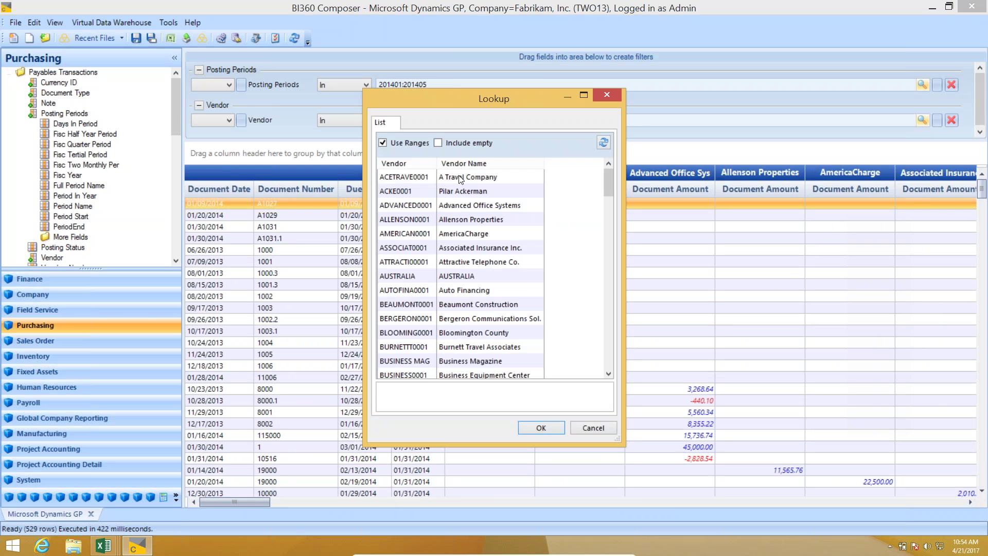
pyautogui.keyDown('shift'); pyautogui.click(460, 192); pyautogui.keyUp('shift')
pyautogui.keyDown('ctrl'); pyautogui.click(460, 261); pyautogui.keyUp('ctrl')
pyautogui.keyDown('ctrl'); pyautogui.keyDown('shift'); pyautogui.click(460, 276); pyautogui.keyUp('shift'); pyautogui.keyUp('ctrl')
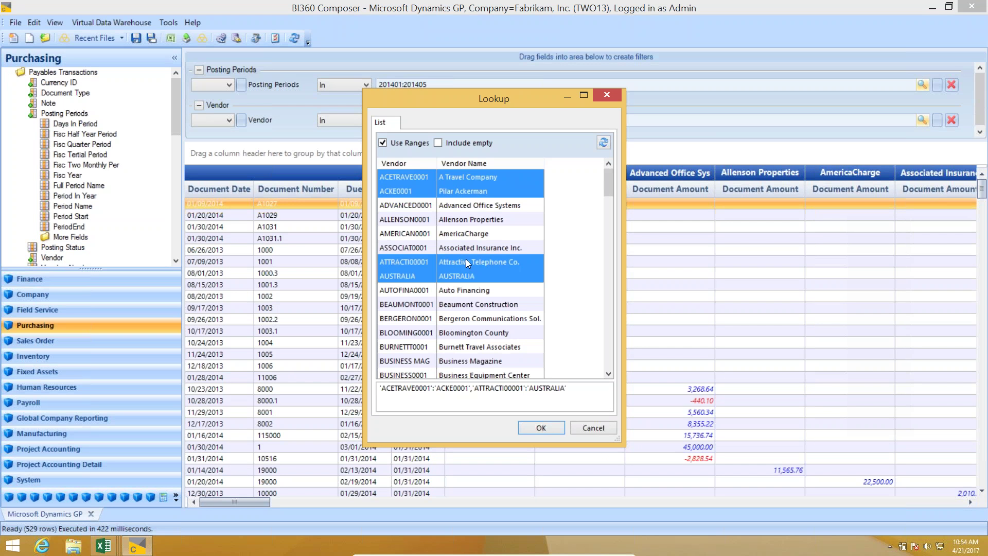
pyautogui.keyDown('ctrl'); pyautogui.click(459, 233); pyautogui.keyUp('ctrl')
pyautogui.click(540, 428)
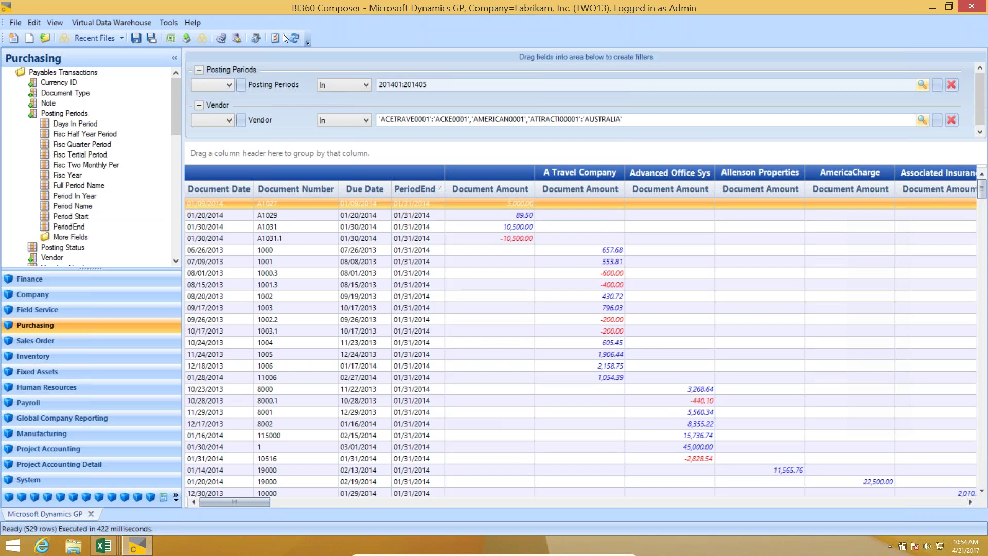
pyautogui.click(294, 38)
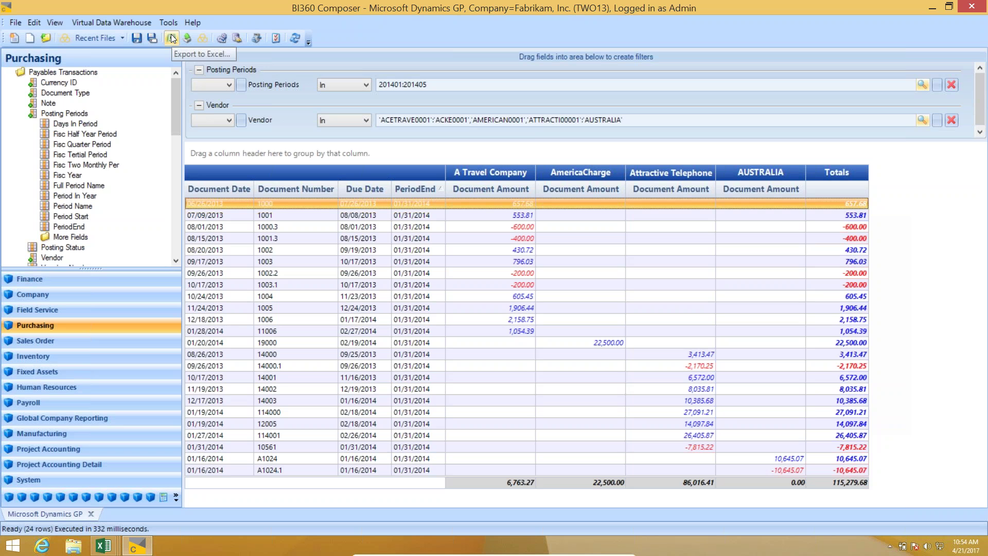
# Export the report to Report Designer despite the limitations and create a Posting Periods parameter defaulting to 201401:201405 with multi-selection.
pyautogui.click(204, 38)
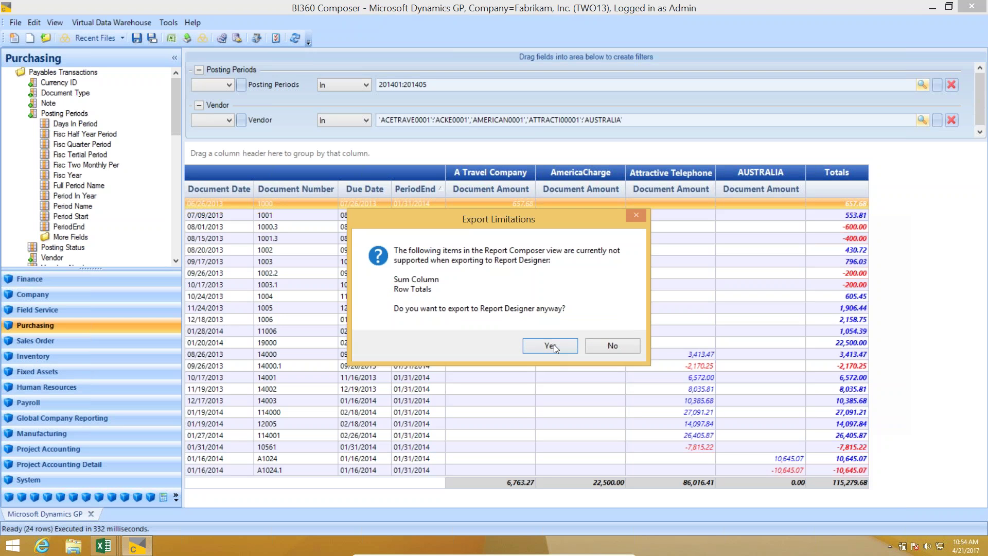
pyautogui.click(552, 346)
pyautogui.click(549, 324)
pyautogui.click(578, 406)
pyautogui.click(579, 406)
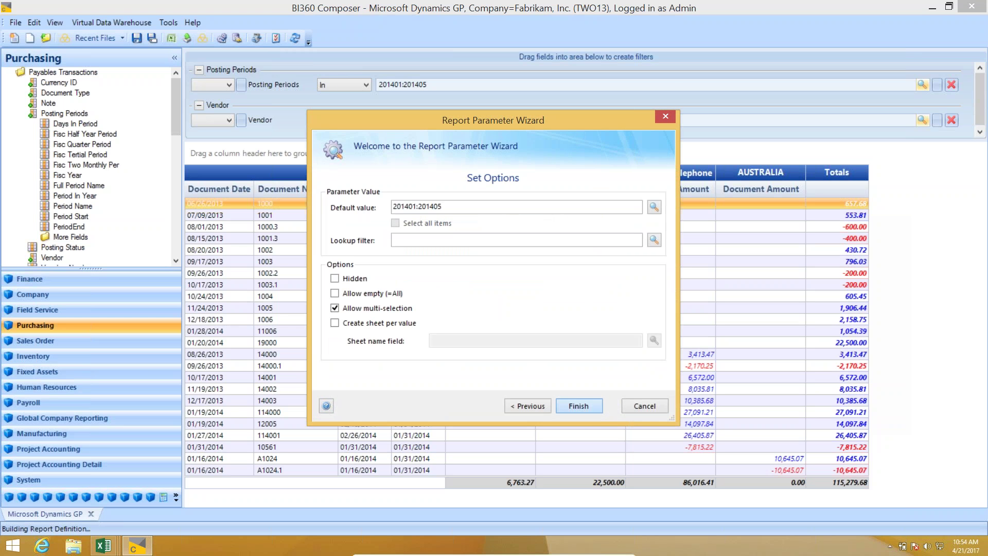
pyautogui.click(579, 406)
# Create a Vendor parameter in Lookup Edit style with empty and multi-selection allowed, and export into a blank Workbook.
pyautogui.click(527, 328)
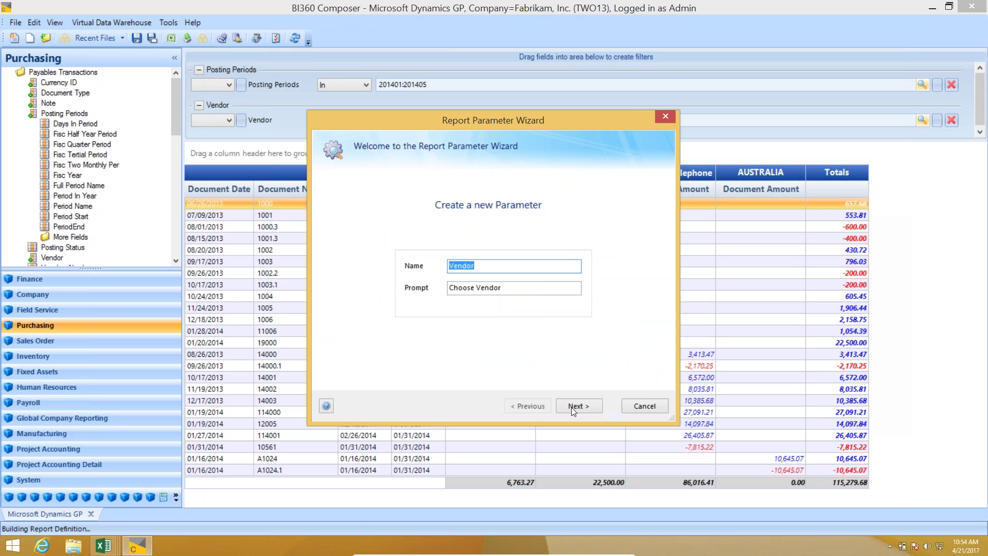
pyautogui.press('Return')
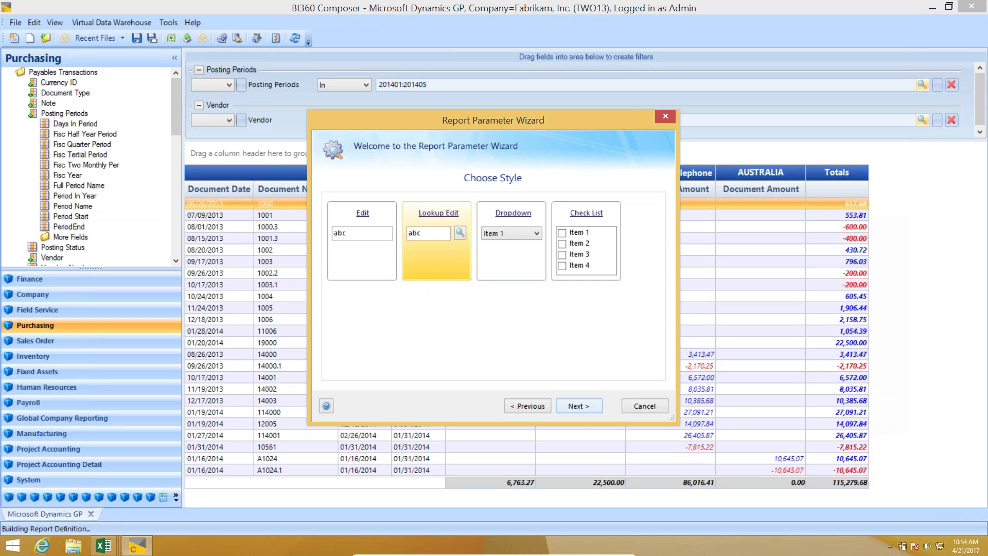
pyautogui.click(572, 408)
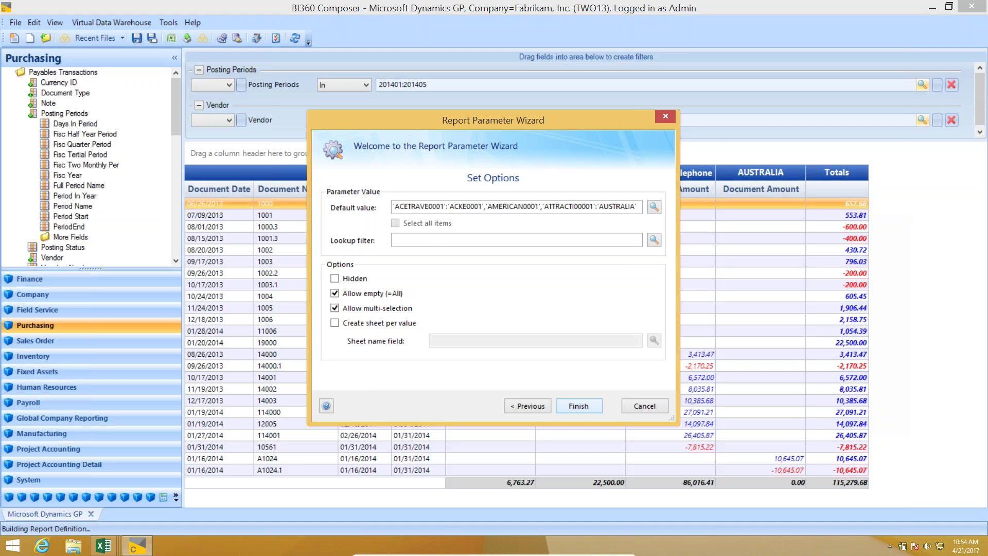
pyautogui.click(572, 409)
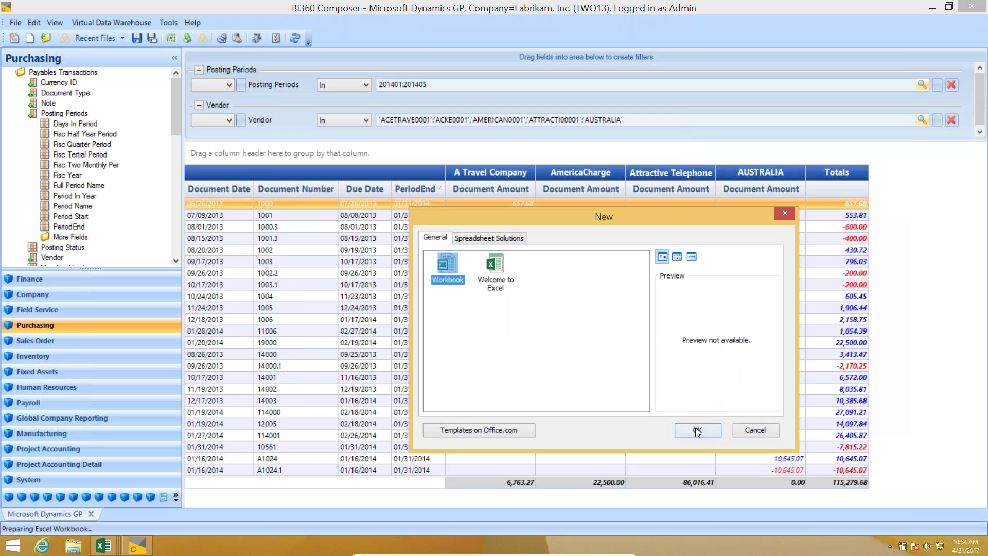
pyautogui.click(696, 428)
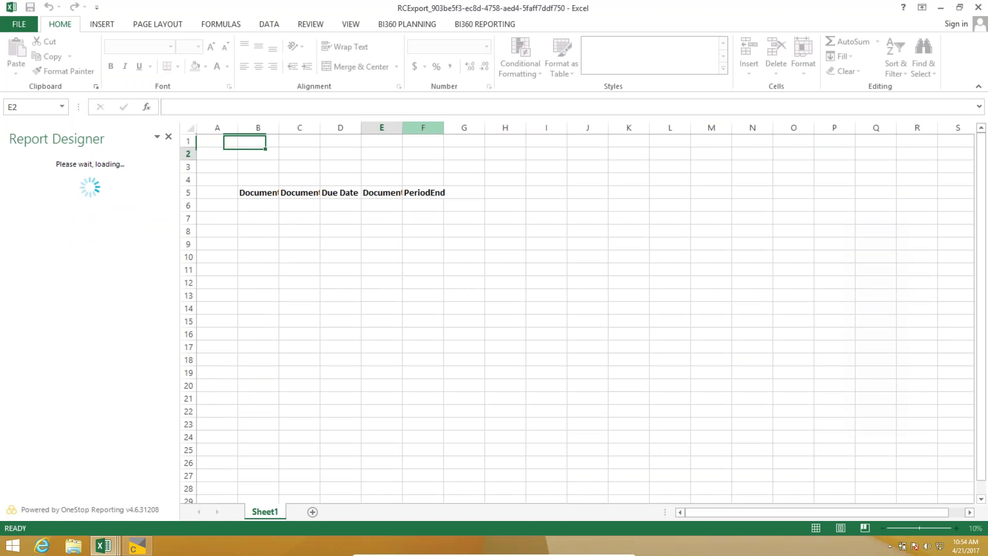
# Complete the report configuration with Fabrikam, Inc. (TWO13) as the company to report on.
pyautogui.click(364, 153)
pyautogui.click(604, 375)
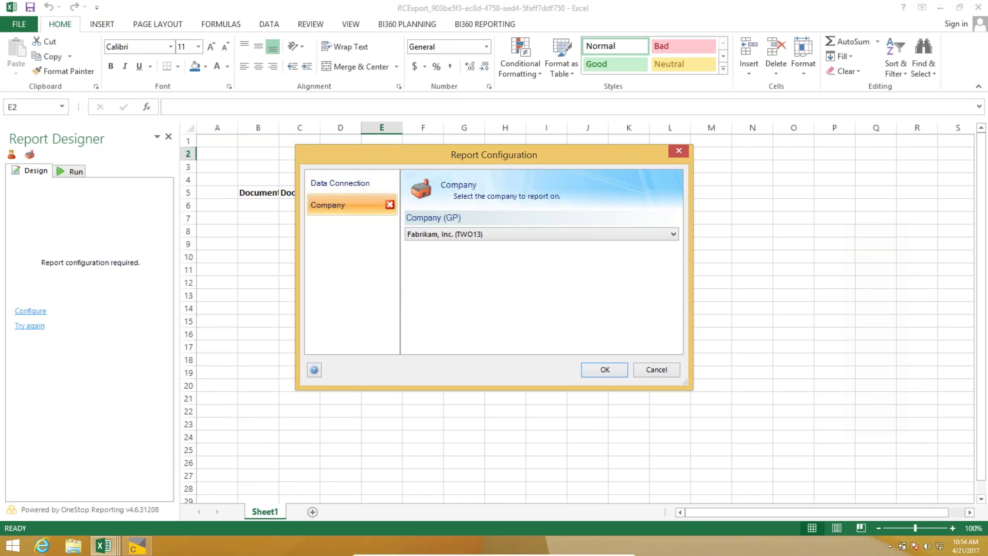
pyautogui.click(604, 370)
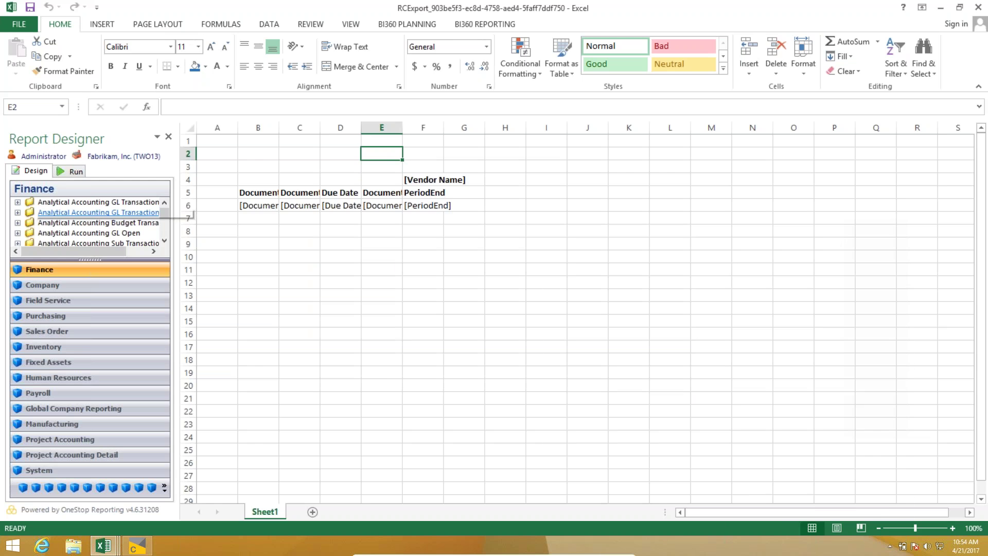
# Widen columns B to F so the report's headings and field placeholders fit.
pyautogui.moveTo(258, 127); pyautogui.dragTo(504, 145)
pyautogui.moveTo(607, 215); pyautogui.dragTo(840, 399)
pyautogui.click(700, 282)
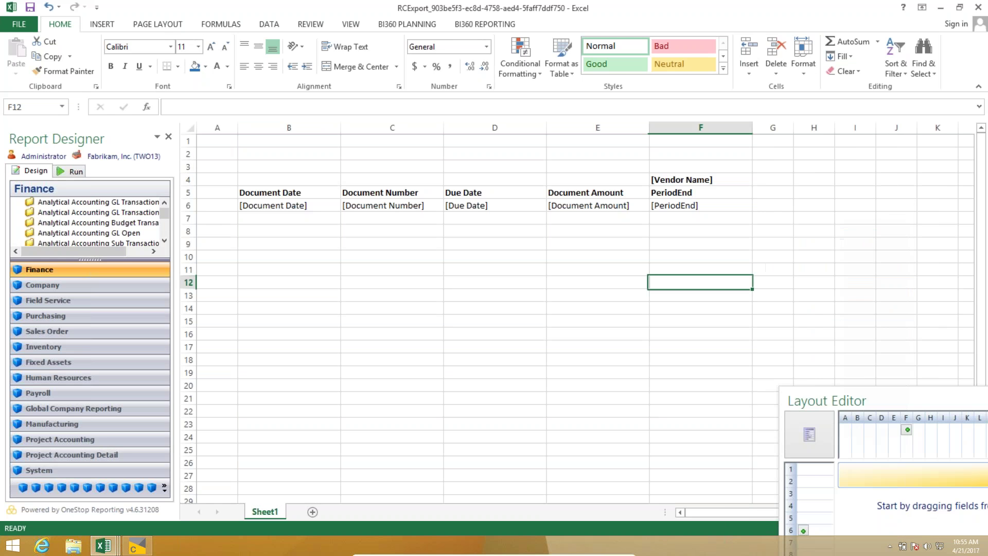
# Run the report for posting periods 201401:201405 and the preset vendors, return to its design and show the BI360 reporting commands.
pyautogui.click(71, 170)
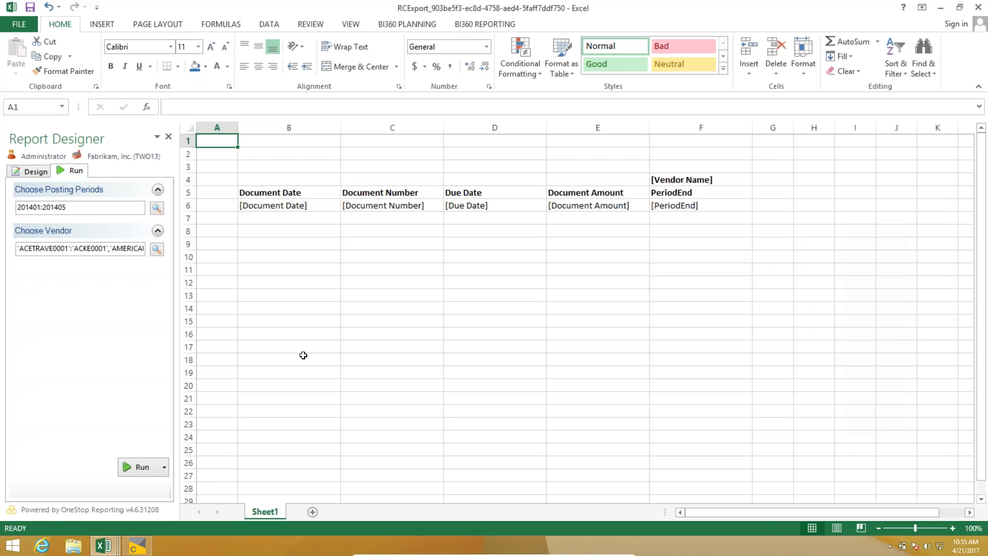
pyautogui.click(142, 467)
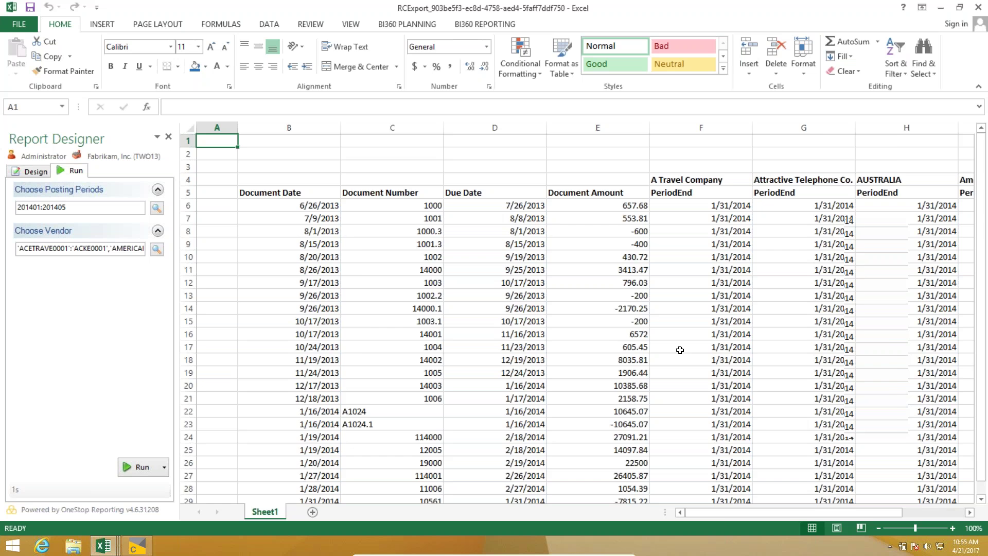
pyautogui.click(34, 171)
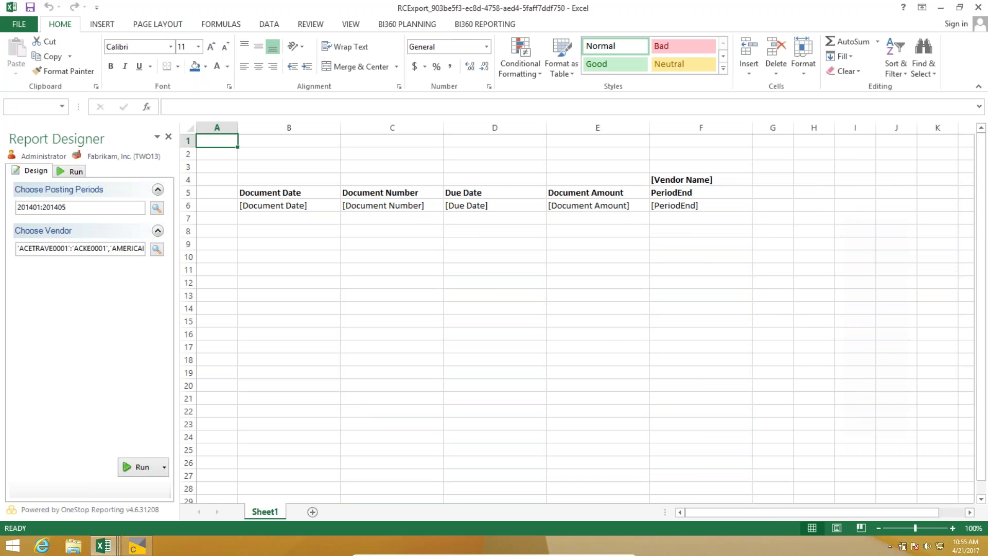
pyautogui.click(478, 25)
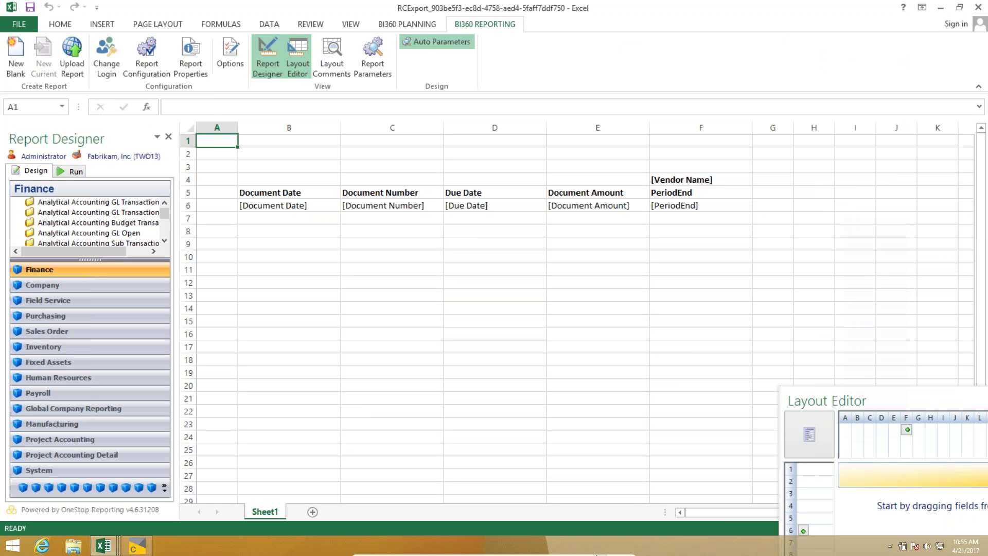
# Minimize the BI360 Demo 4.6 virtual machine and switch to the PowerPoint slide show.
pyautogui.moveTo(603, 552)
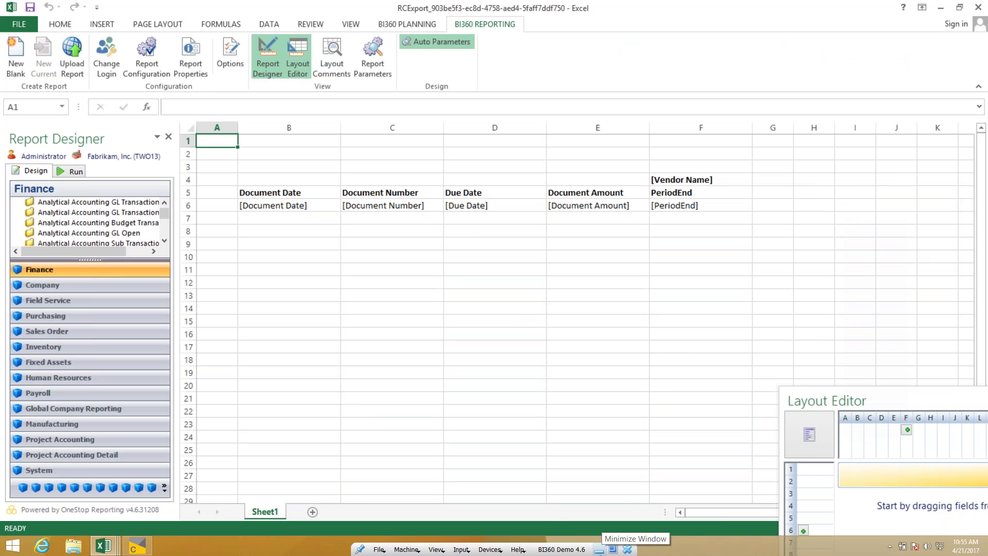
pyautogui.click(597, 551)
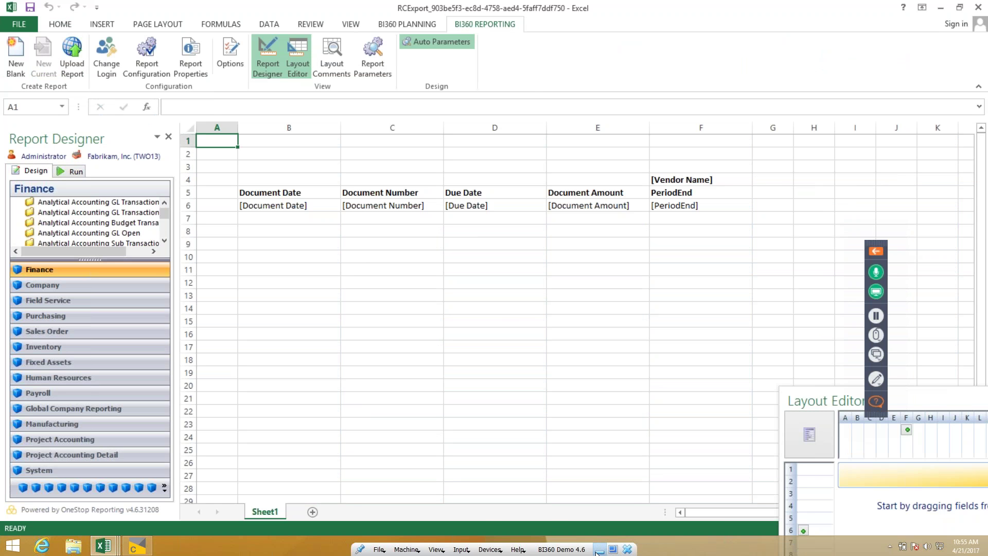
pyautogui.click(404, 114)
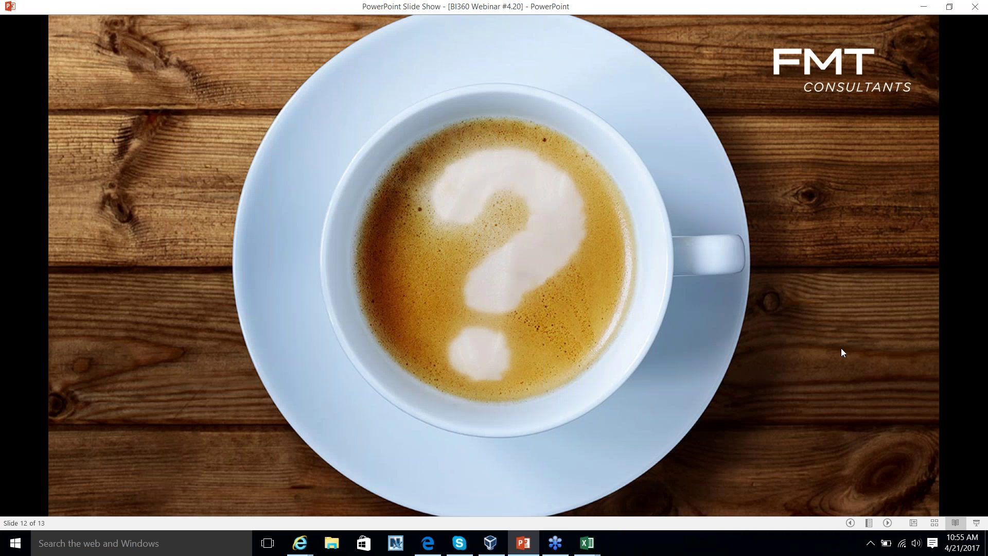